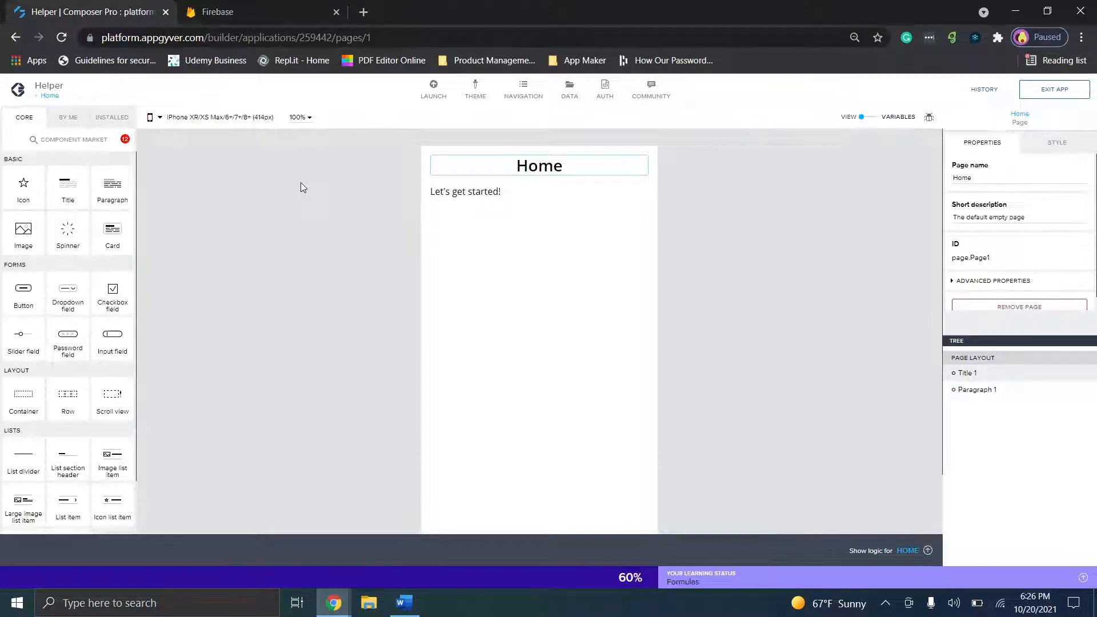
{"action": "left_click", "coordinate": [275, 12]}
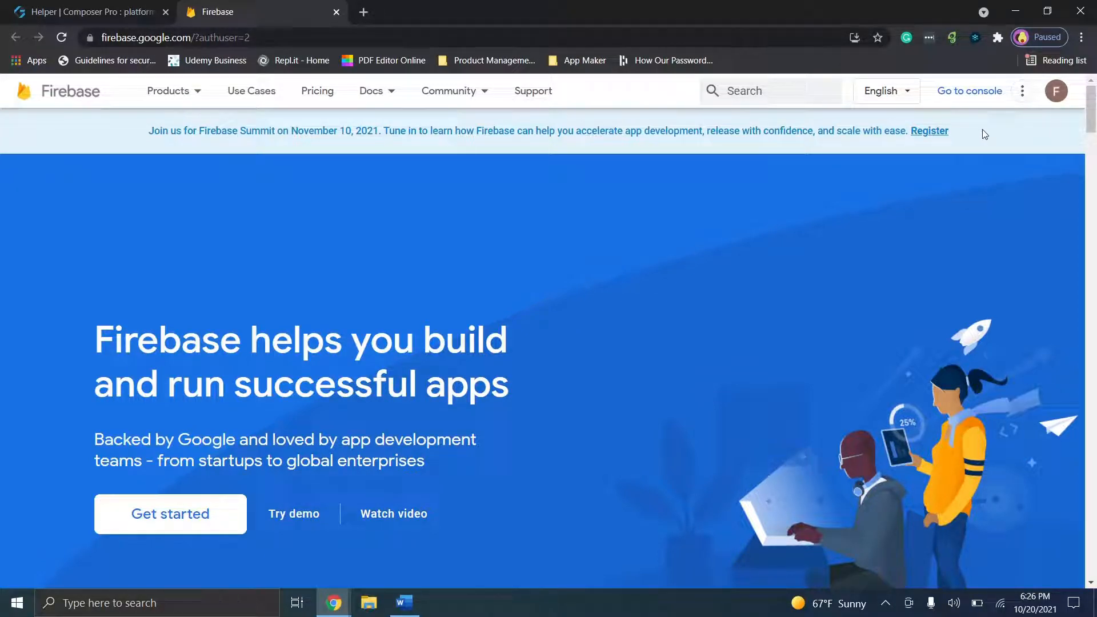
{"action": "left_click", "coordinate": [35, 6]}
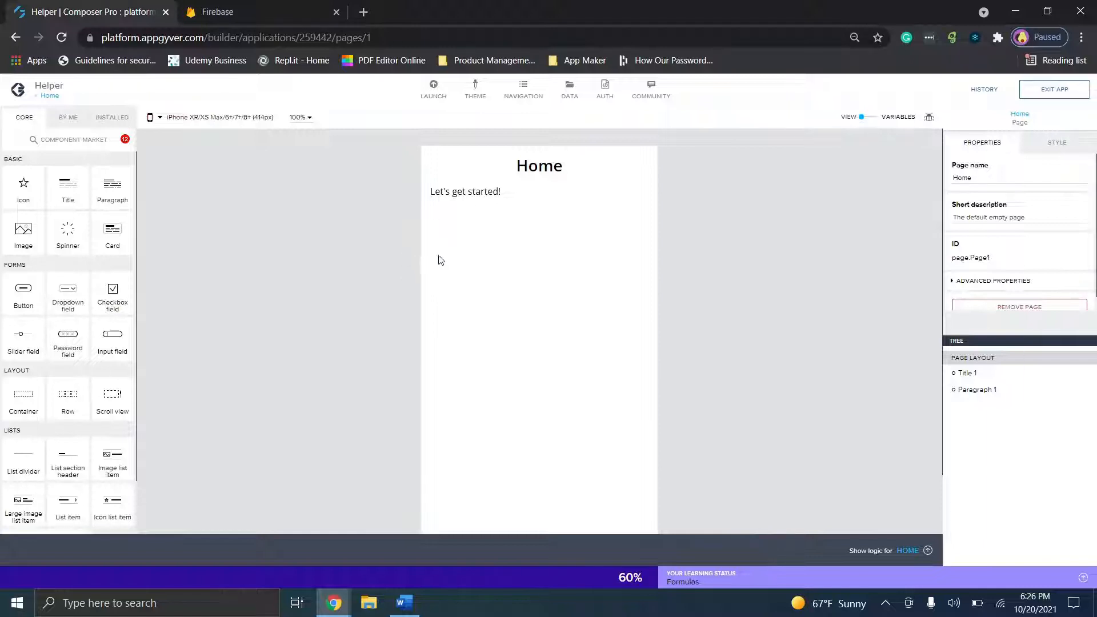
Step: Switch to Firebase, open the console and start a new project named Test2
{"action": "left_click", "coordinate": [239, 15]}
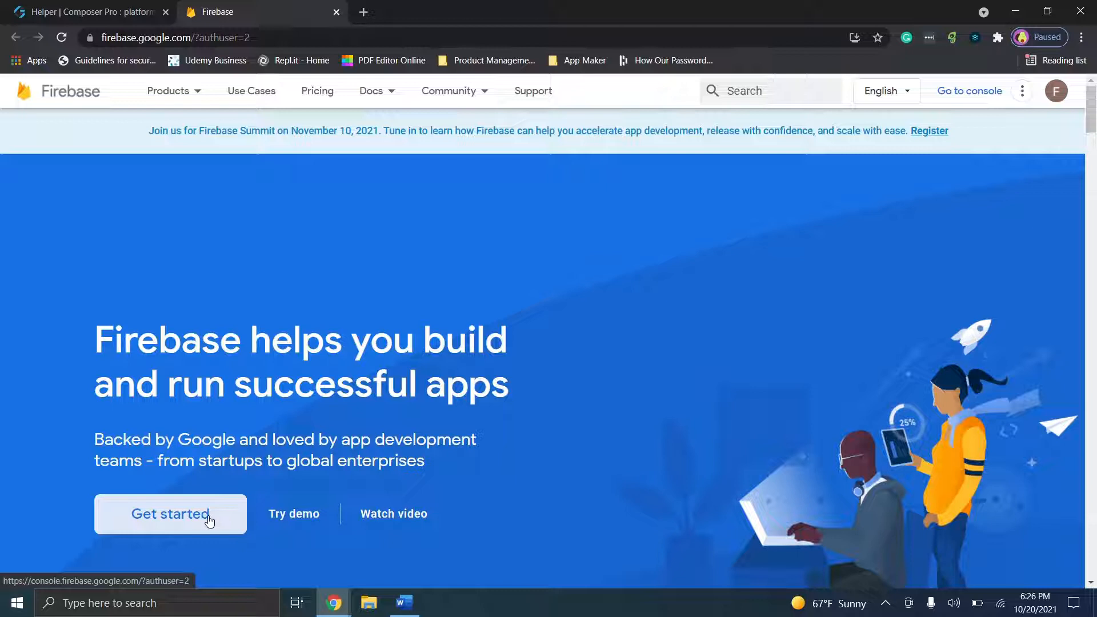
{"action": "left_click", "coordinate": [191, 512]}
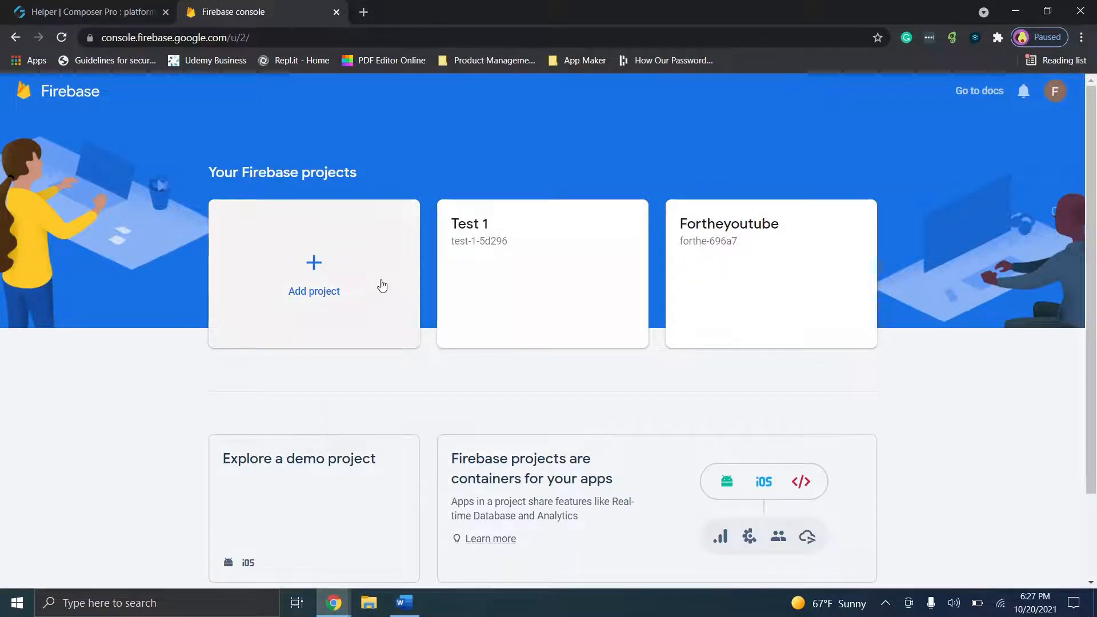
{"action": "left_click", "coordinate": [383, 285]}
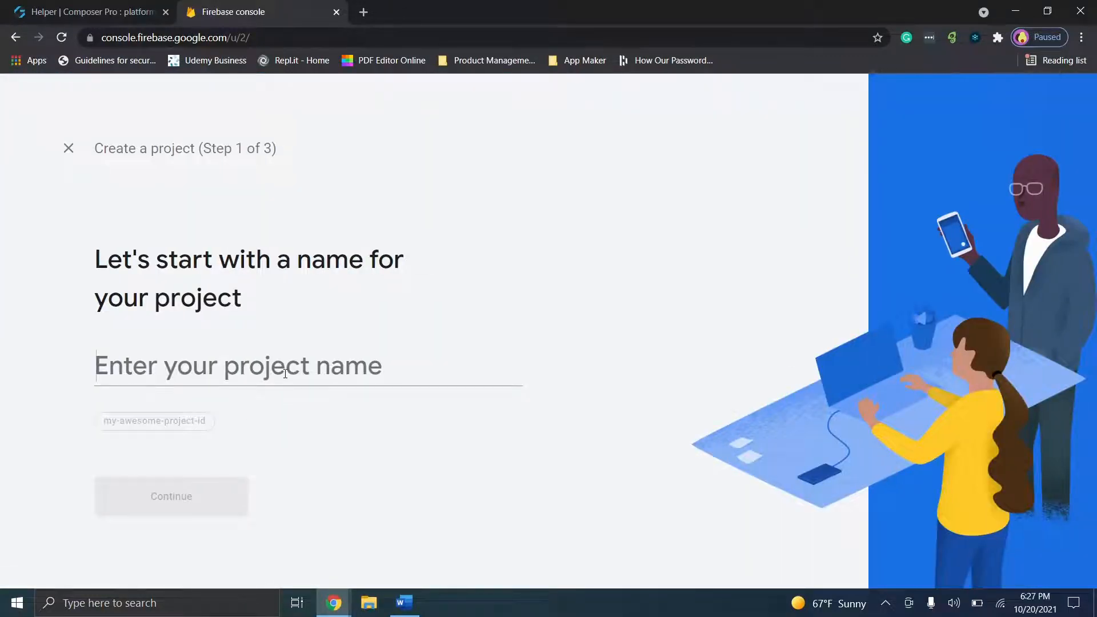
{"action": "type", "text": "Test"}
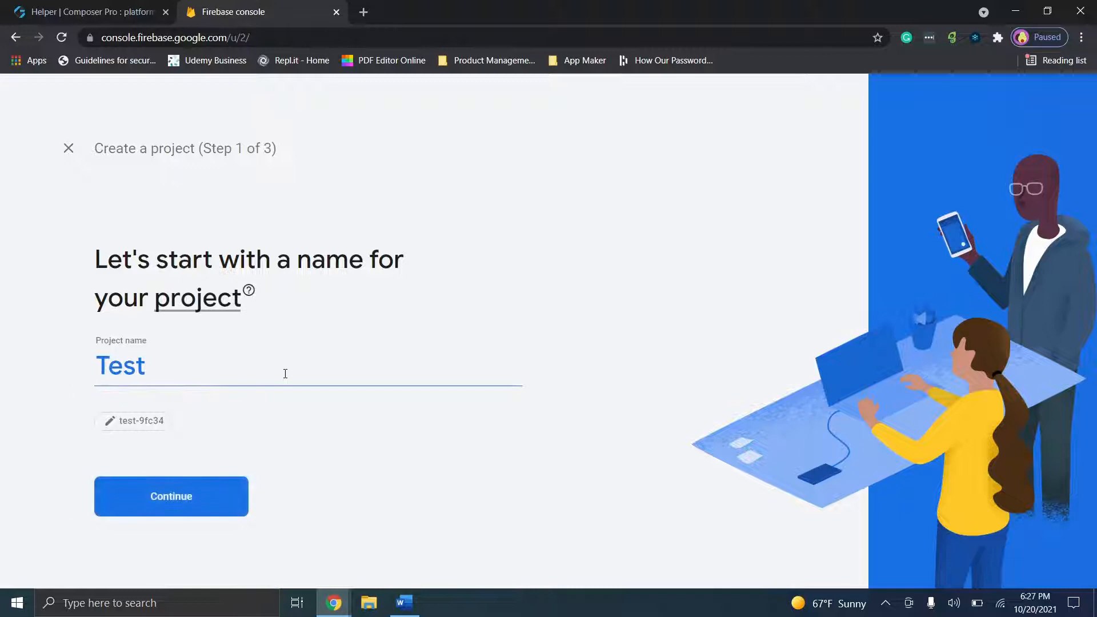
{"action": "type", "text": "2"}
{"action": "left_click", "coordinate": [216, 493]}
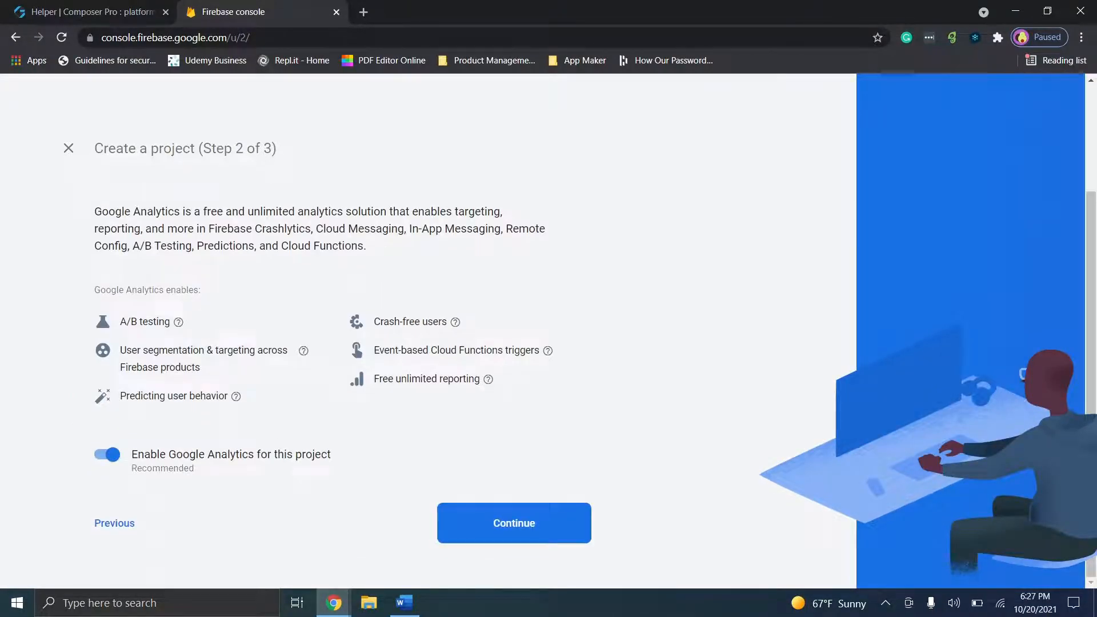
Step: Keep Google Analytics enabled, choose Default Account for Firebase, and create the project
{"action": "left_click", "coordinate": [514, 523]}
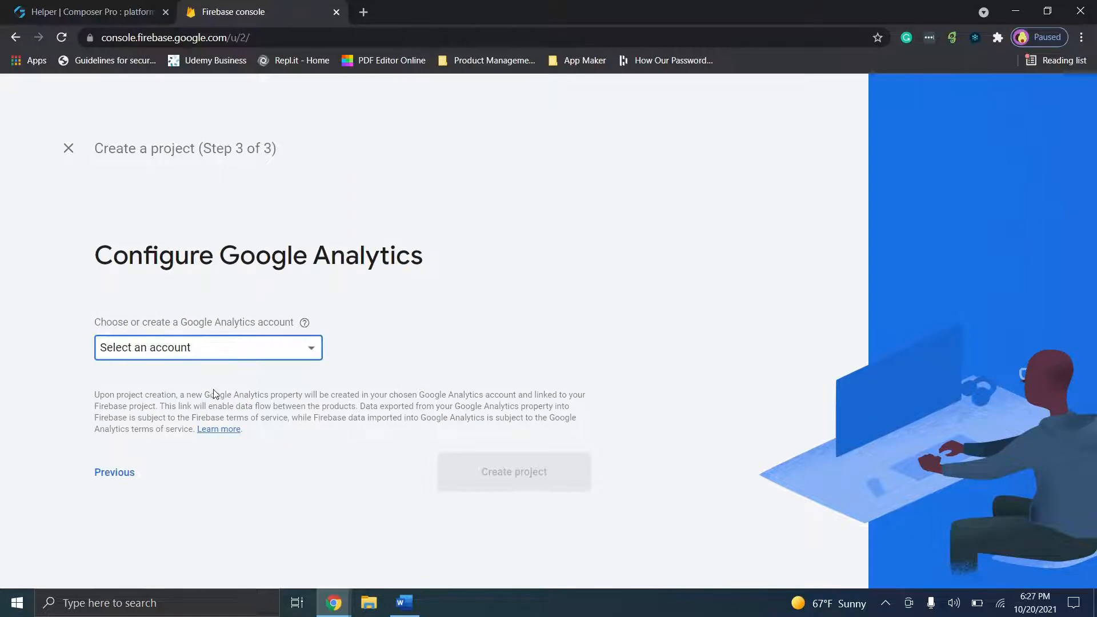
{"action": "left_click", "coordinate": [204, 356]}
{"action": "left_click", "coordinate": [206, 366]}
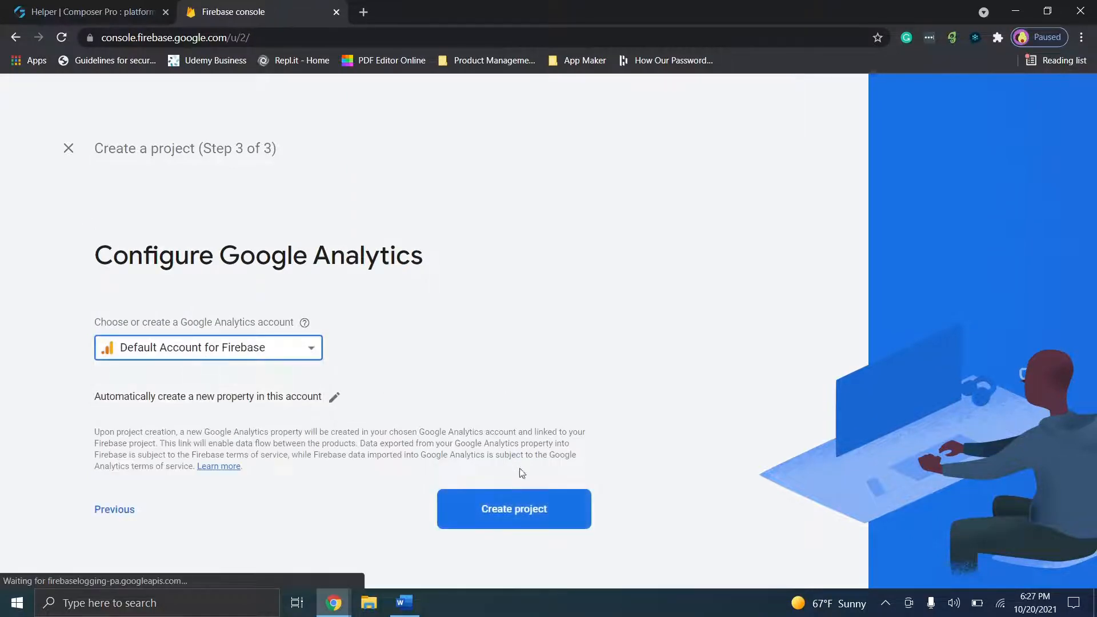
{"action": "left_click", "coordinate": [517, 470]}
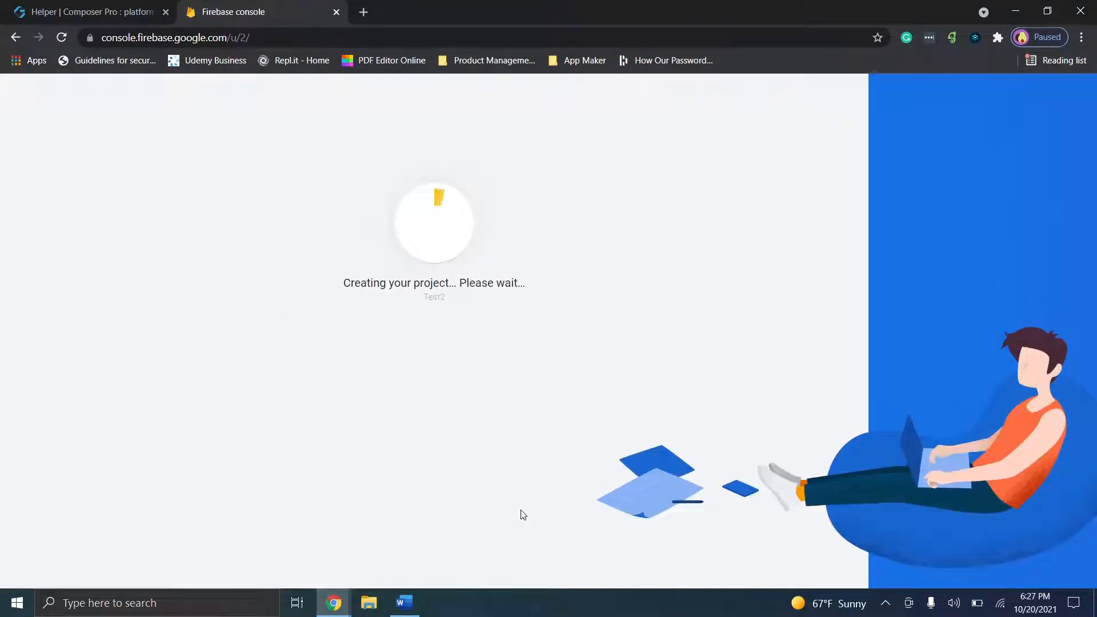
Step: Switch back to AppGyver and change the paragraph below the Home title to "Fill out the form below!"
{"action": "left_click", "coordinate": [105, 11]}
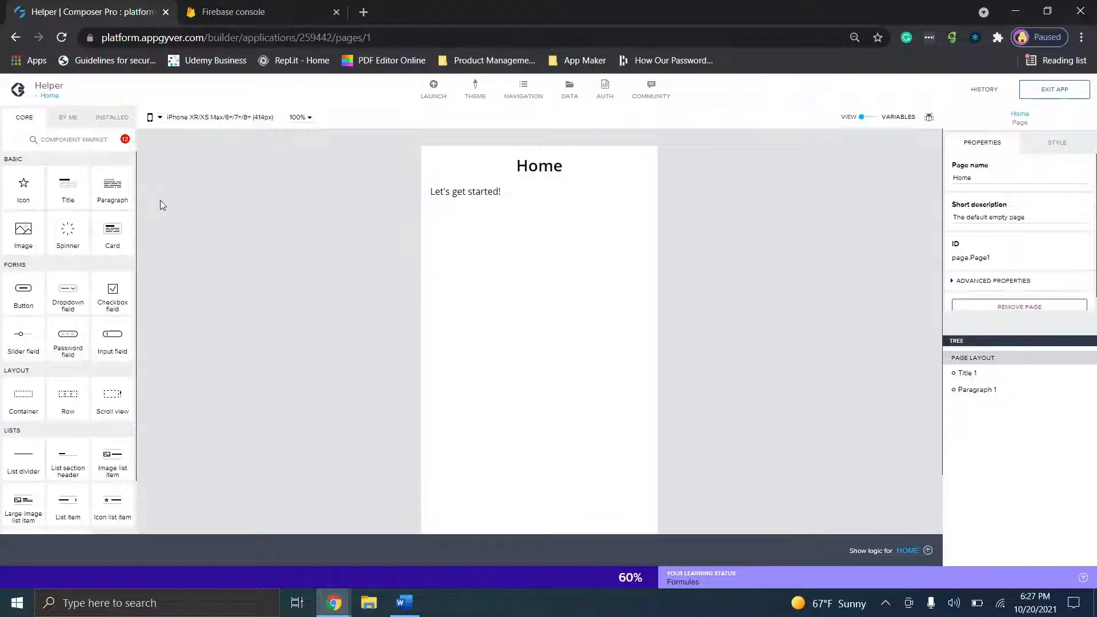
{"action": "left_click", "coordinate": [507, 199]}
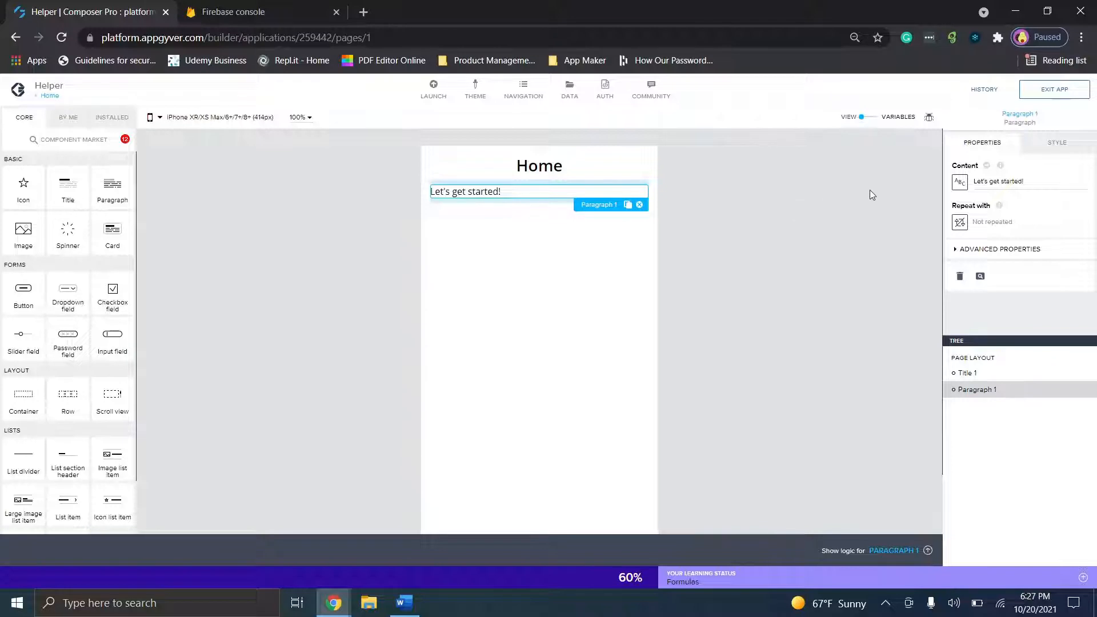
{"action": "left_click_drag", "start_coordinate": [1029, 182], "coordinate": [989, 181]}
{"action": "key", "text": "ctrl+a"}
{"action": "type", "text": "Fill out the form"}
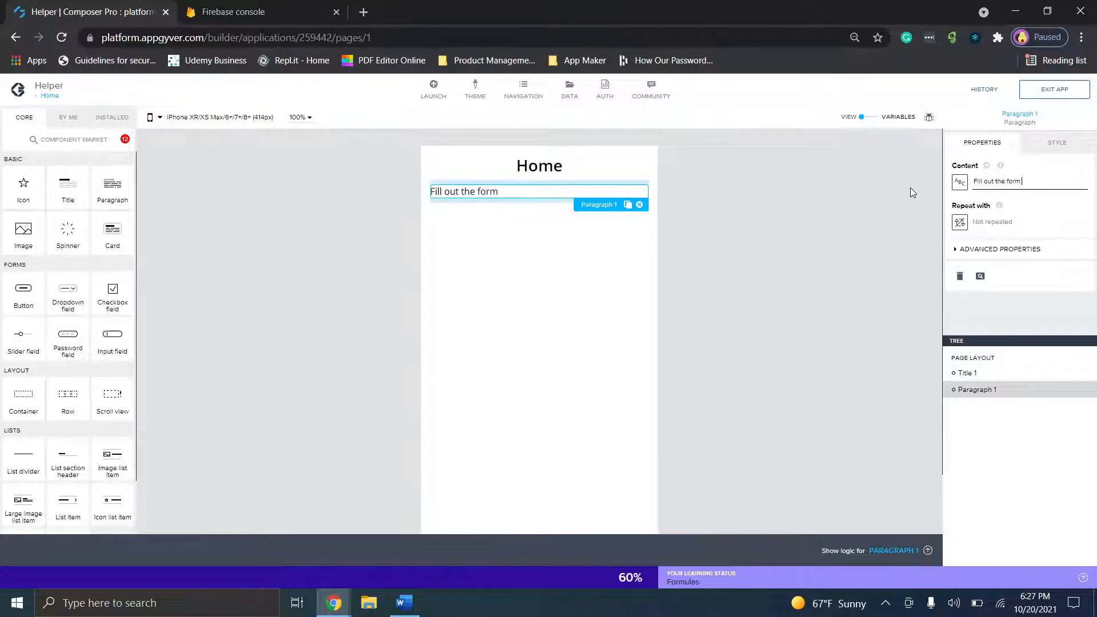
{"action": "type", "text": " below!"}
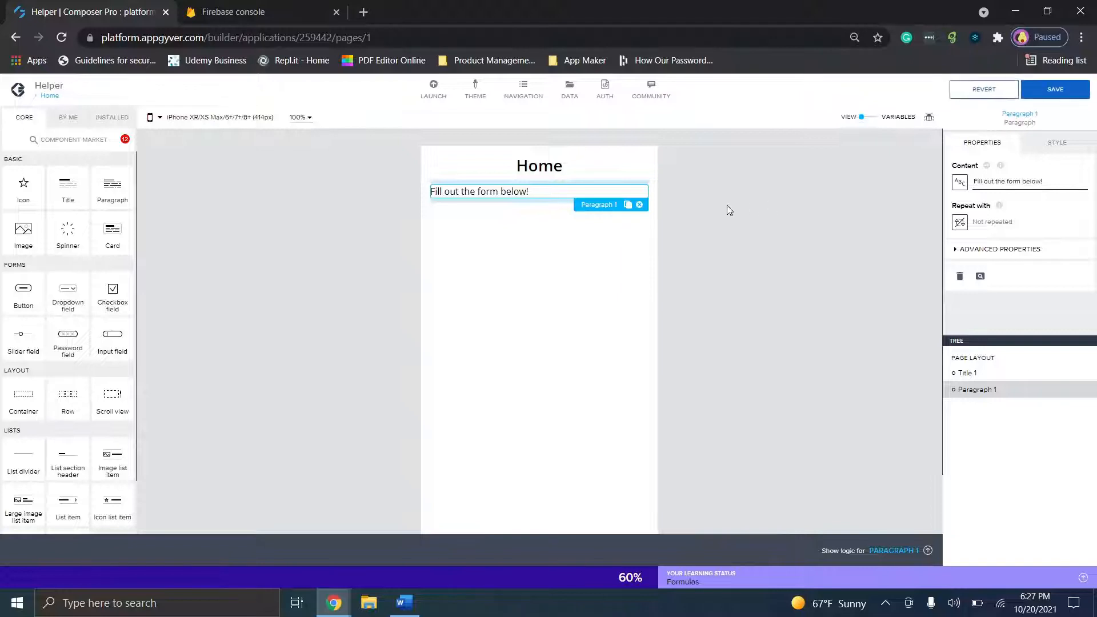
{"action": "left_click", "coordinate": [543, 293]}
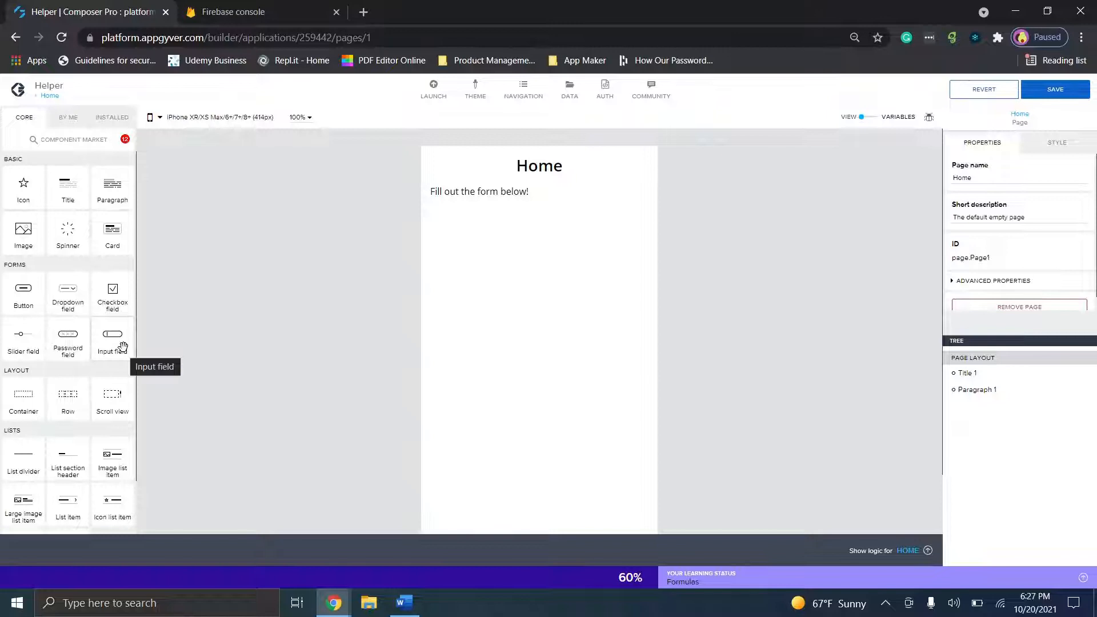
Step: Add two input fields and a button beneath the paragraph on the Home page
{"action": "left_click_drag", "start_coordinate": [123, 347], "coordinate": [565, 247]}
{"action": "left_click_drag", "start_coordinate": [120, 337], "coordinate": [566, 257]}
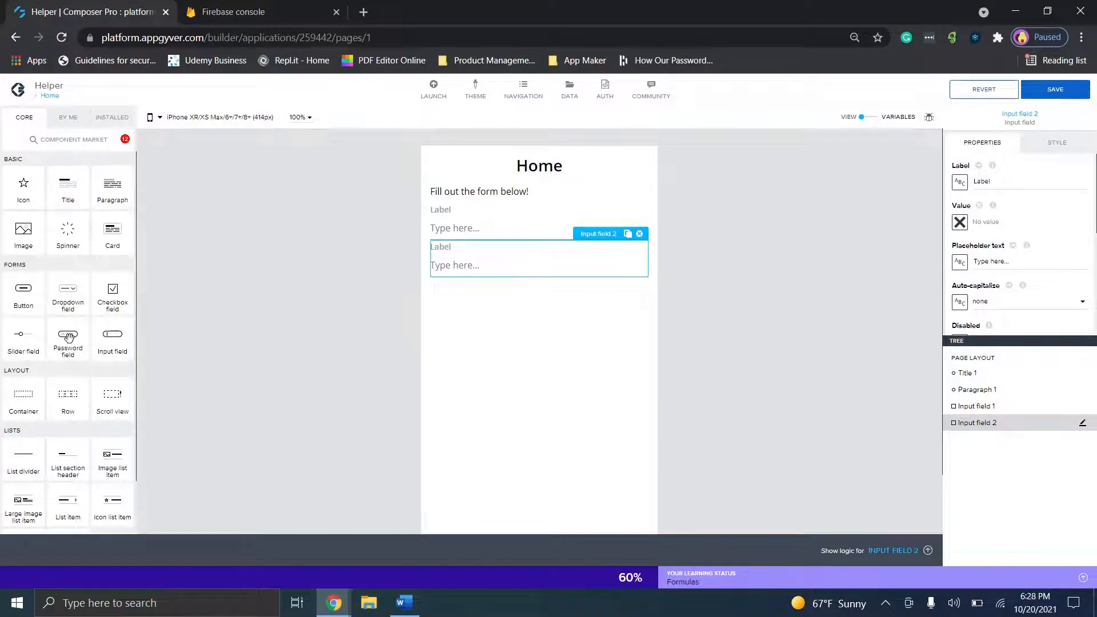
{"action": "left_click_drag", "start_coordinate": [632, 322], "coordinate": [632, 321]}
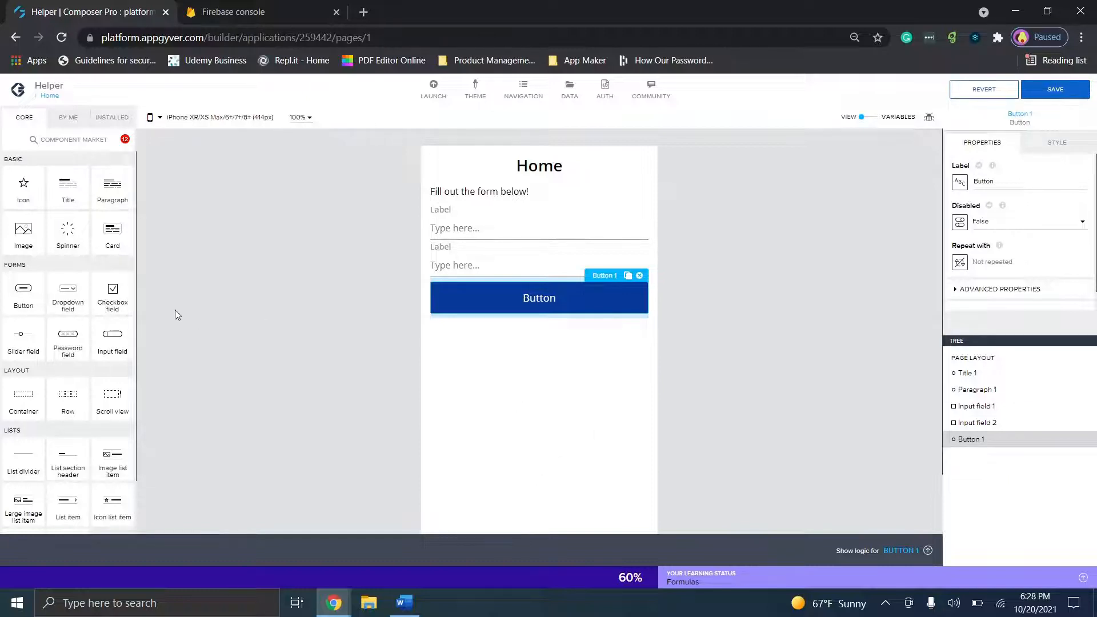
{"action": "left_click", "coordinate": [513, 258]}
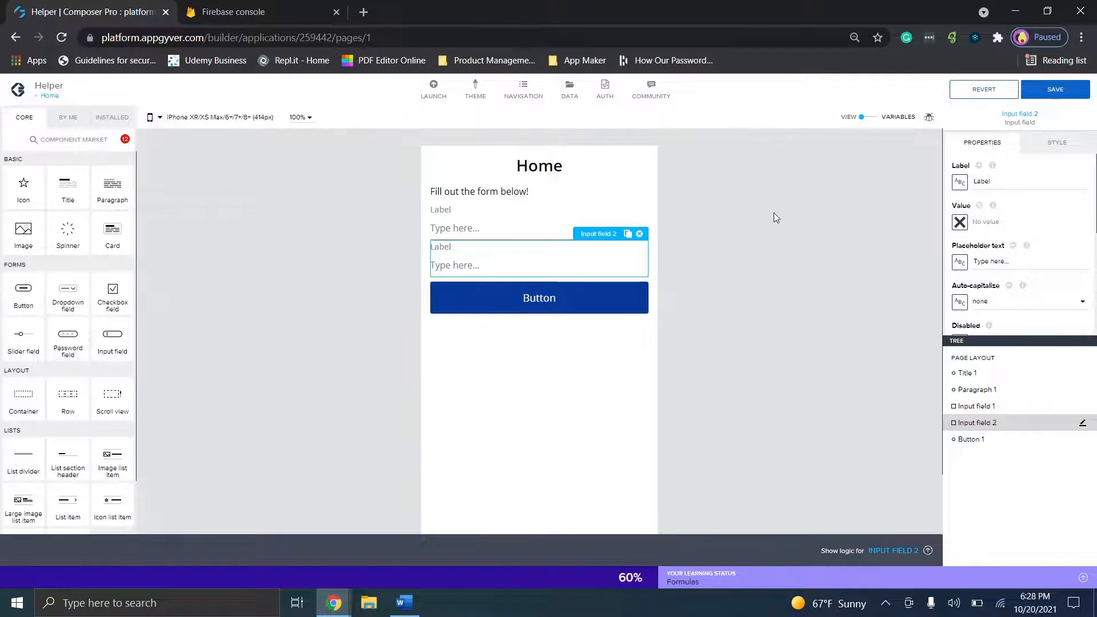
{"action": "left_click", "coordinate": [1057, 145]}
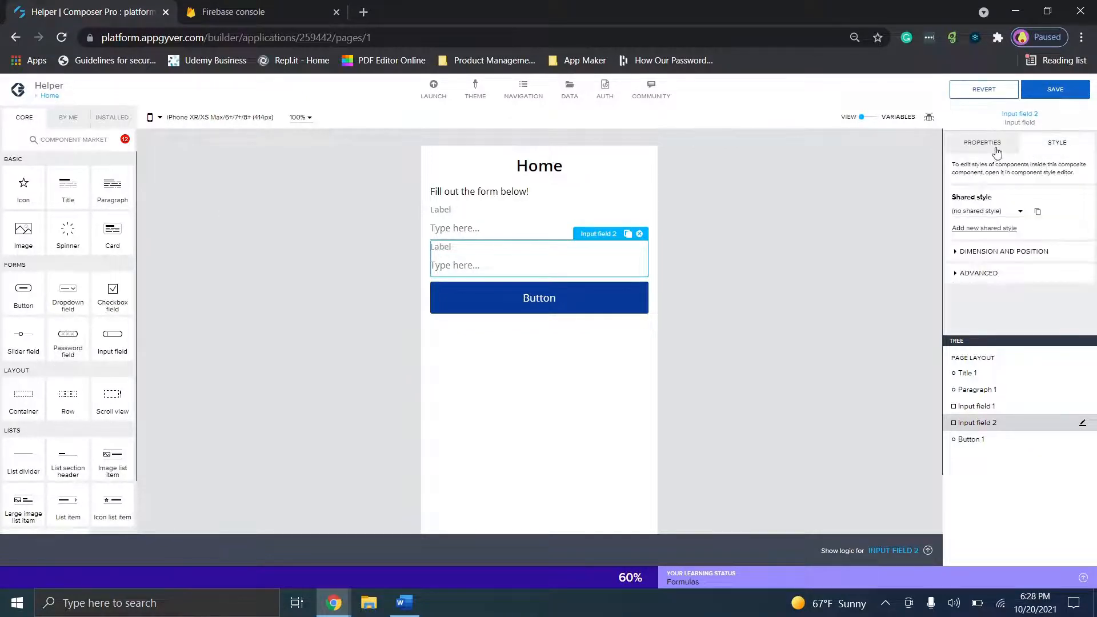
{"action": "left_click", "coordinate": [996, 150]}
{"action": "left_click", "coordinate": [906, 551]}
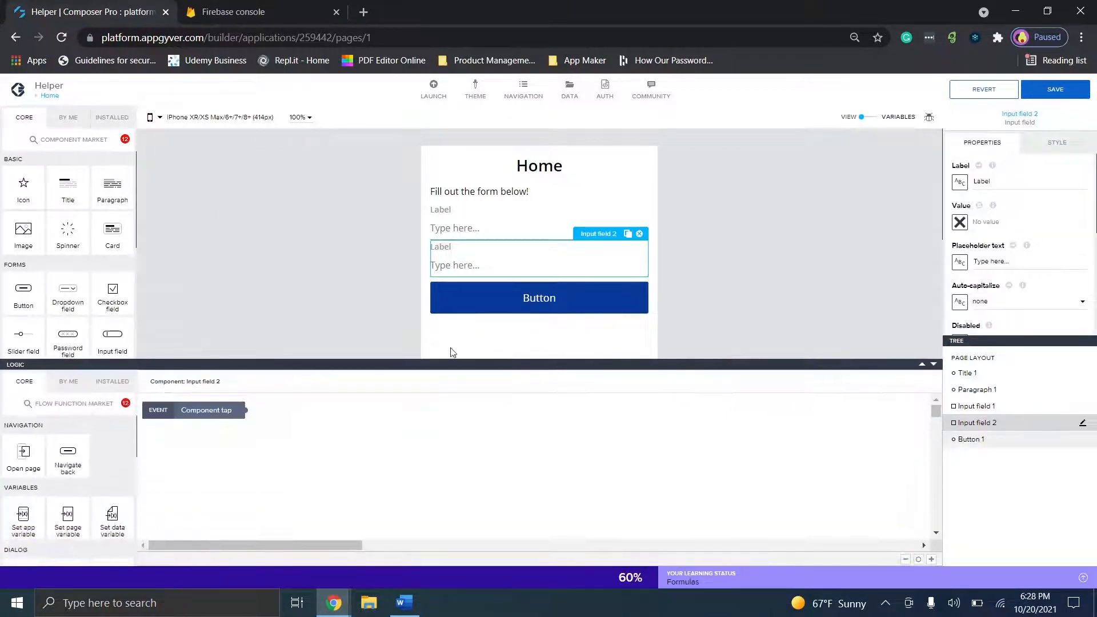
{"action": "left_click", "coordinate": [934, 365]}
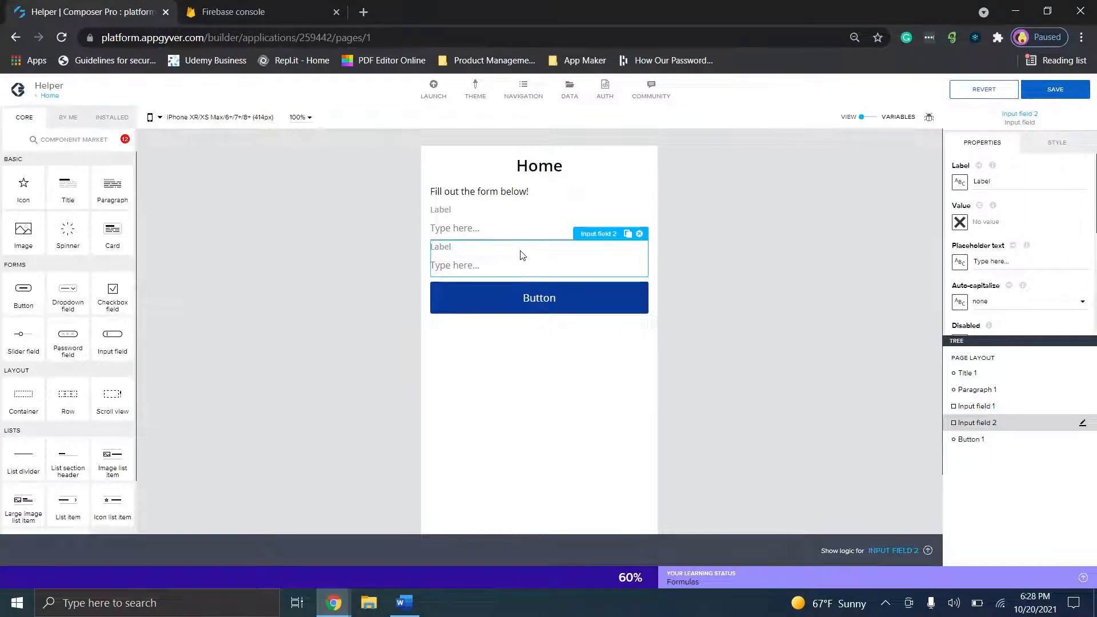
{"action": "left_click", "coordinate": [480, 234]}
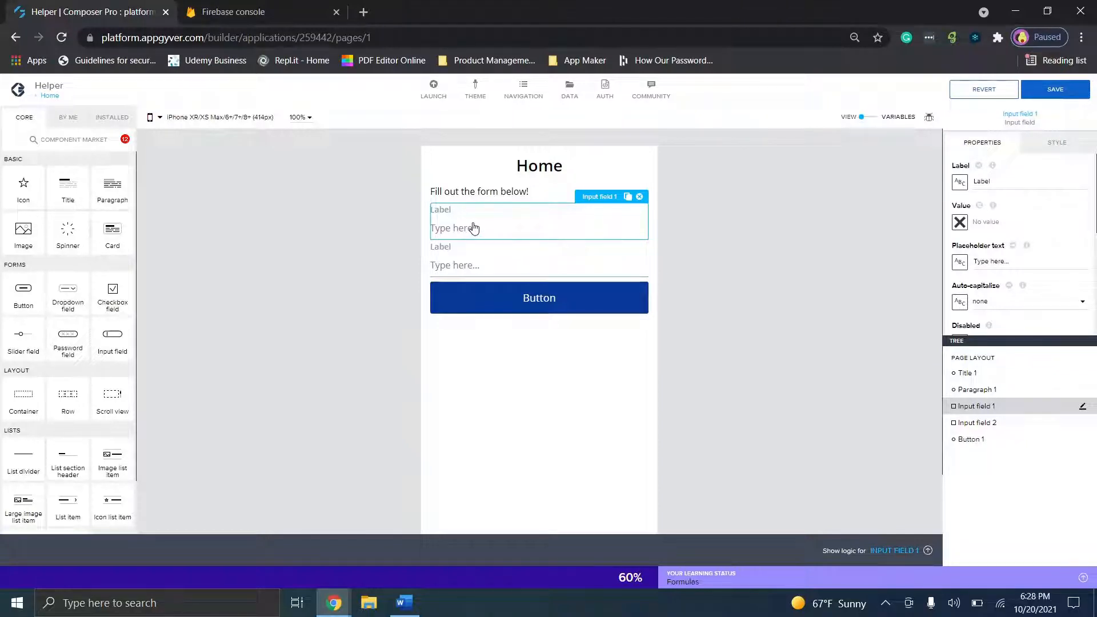
Step: Add two text page variables named Name and Description to the Home page and save the app
{"action": "left_click", "coordinate": [1055, 89]}
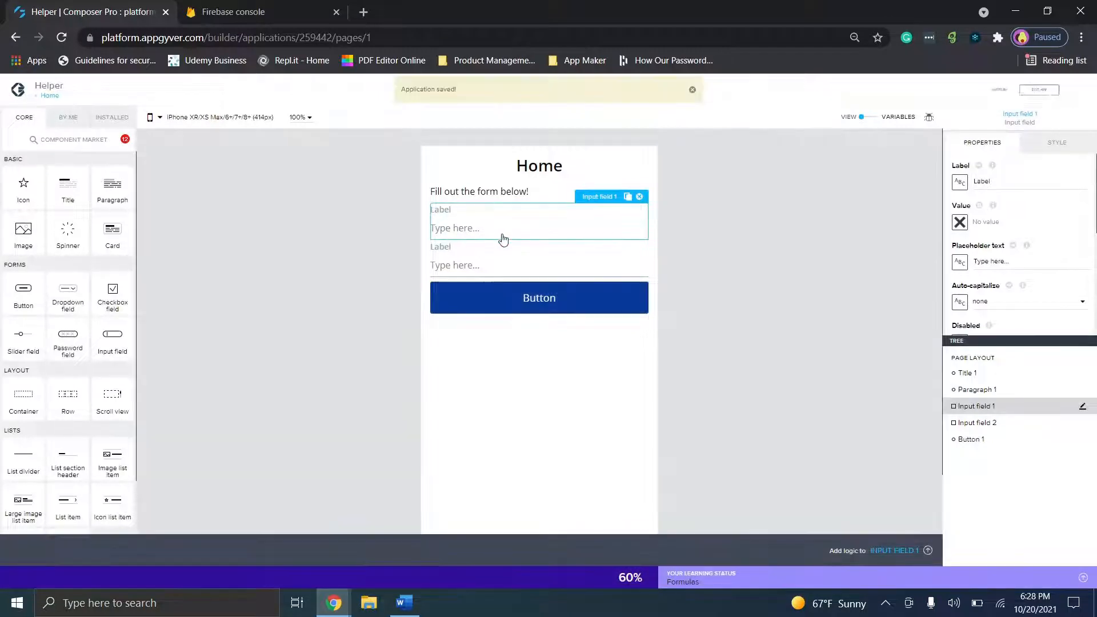
{"action": "left_click", "coordinate": [875, 116]}
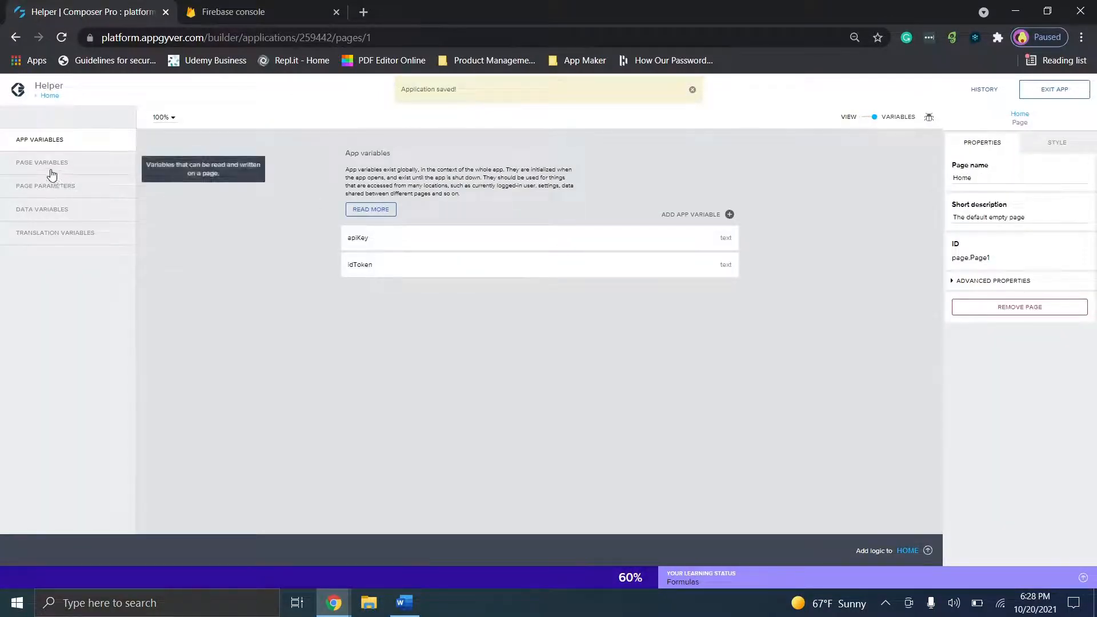
{"action": "left_click", "coordinate": [51, 168]}
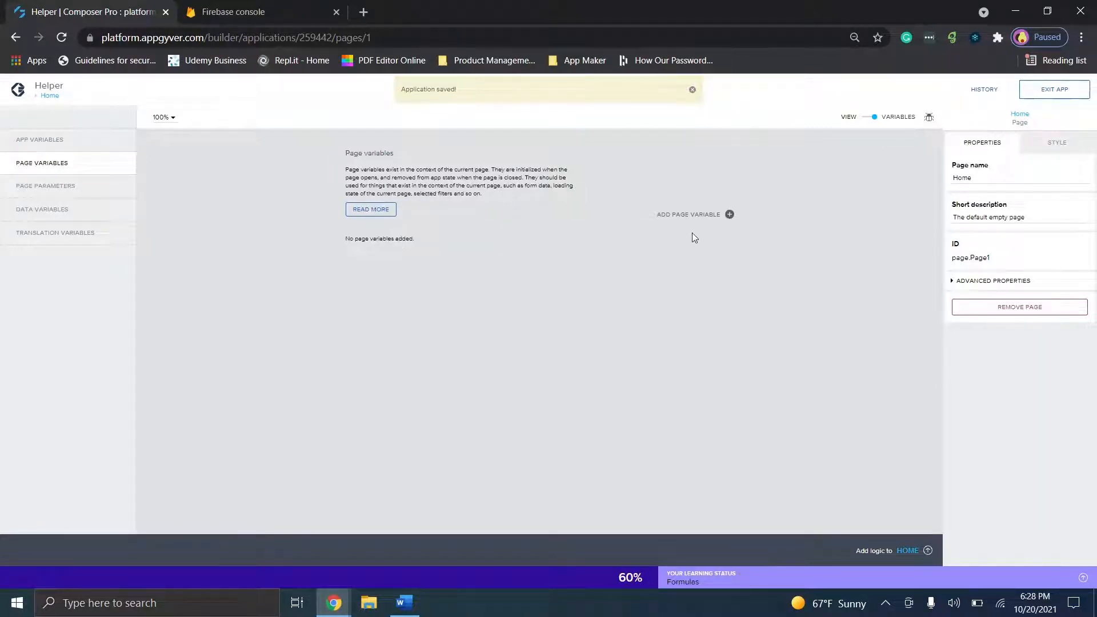
{"action": "left_click", "coordinate": [688, 216]}
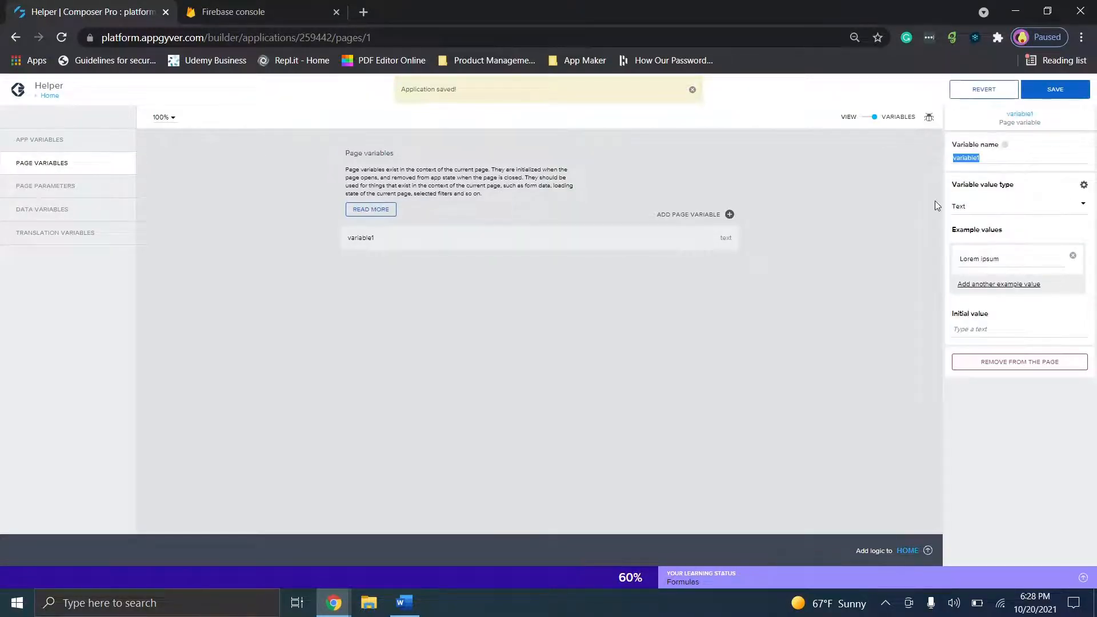
{"action": "type", "text": "Name"}
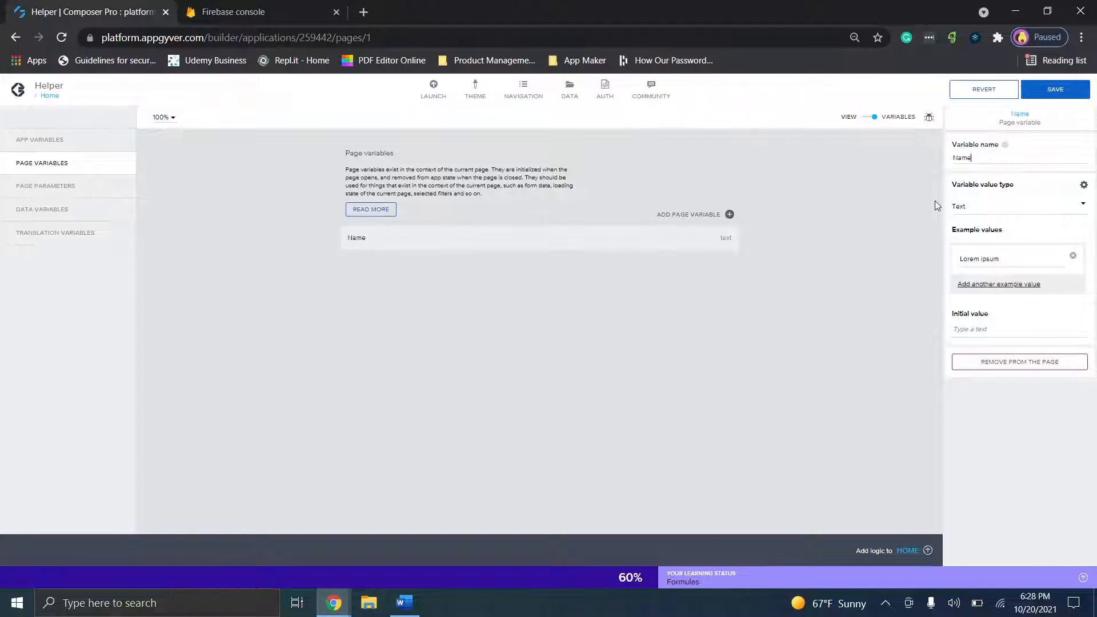
{"action": "left_click", "coordinate": [719, 218]}
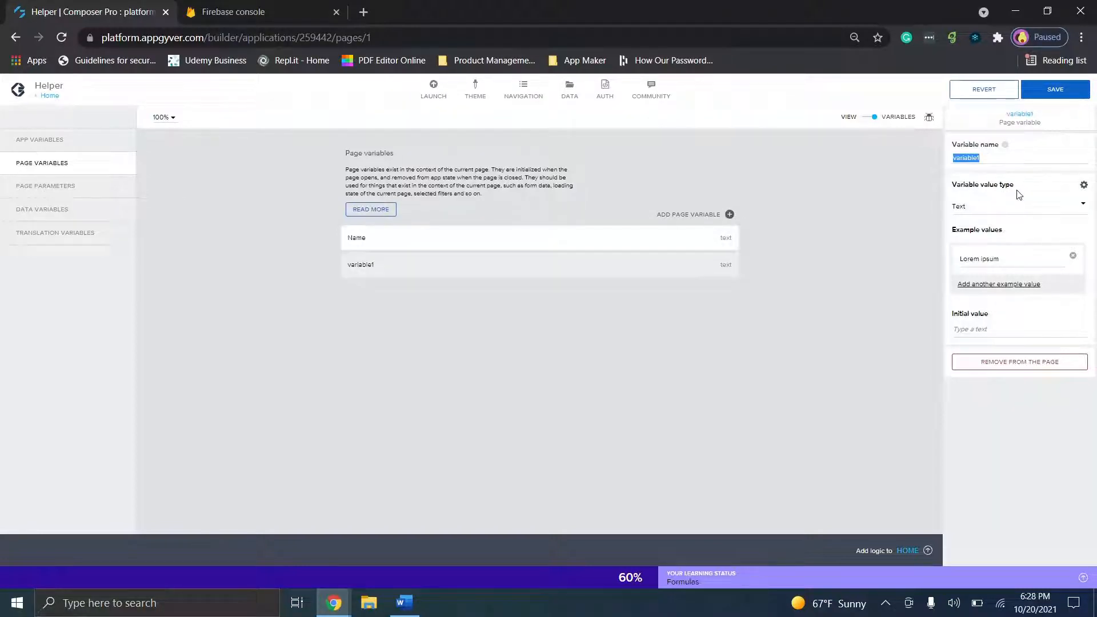
{"action": "type", "text": "Description"}
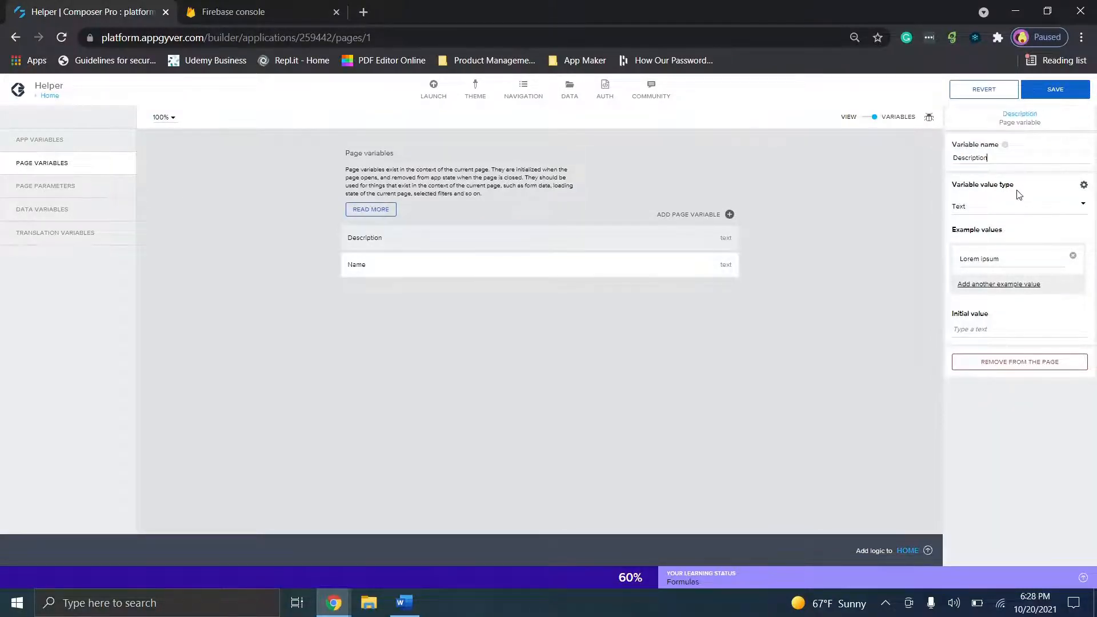
{"action": "left_click", "coordinate": [1026, 89]}
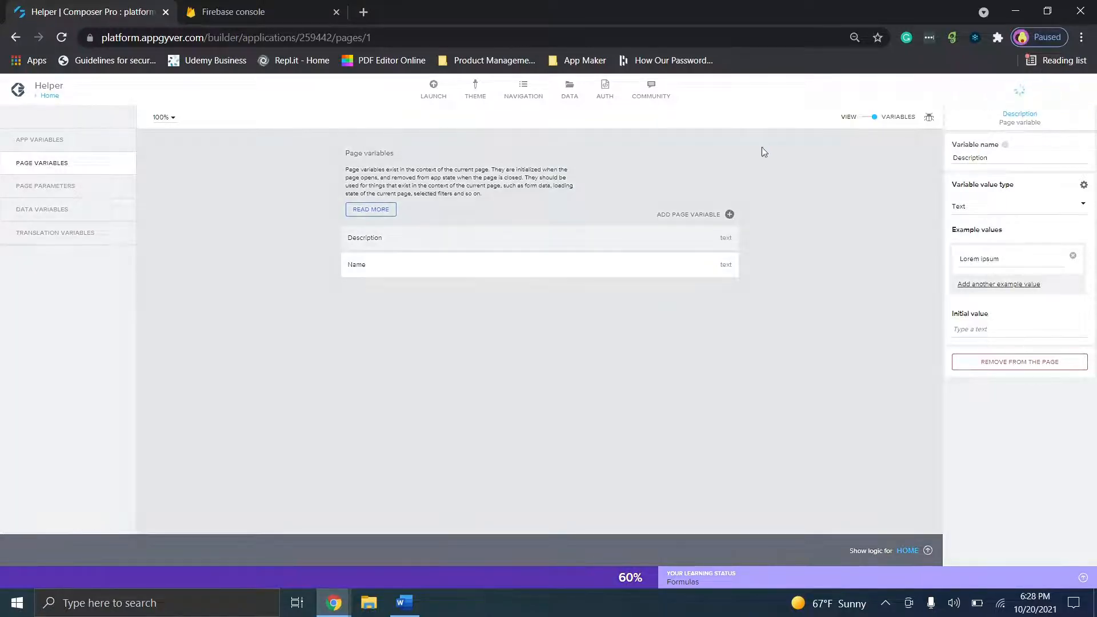
Step: Return to the page's view layout and set the first input field's label to Name
{"action": "left_click", "coordinate": [867, 118]}
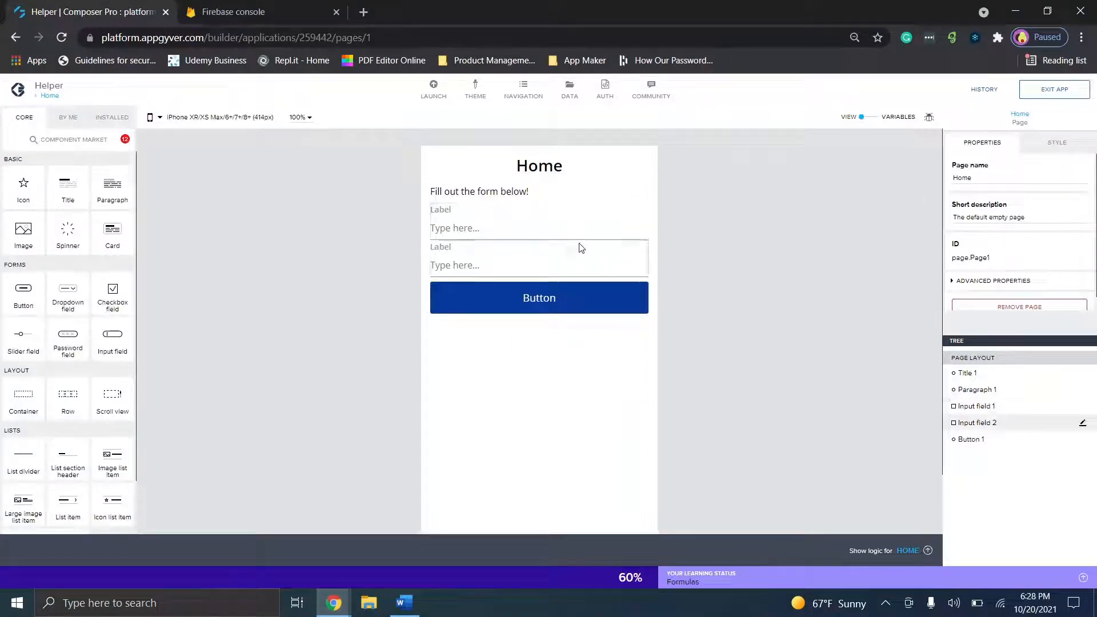
{"action": "left_click", "coordinate": [506, 232]}
{"action": "double_click", "coordinate": [1032, 181]}
{"action": "type", "text": "Name"}
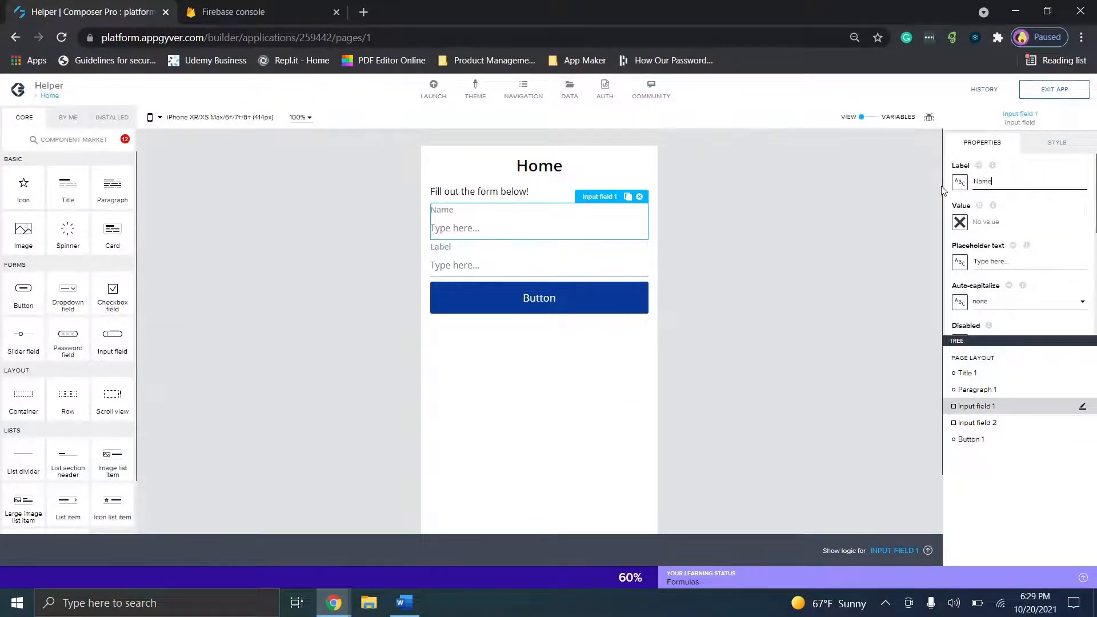
Step: Set the second input field's label to Description
{"action": "left_click", "coordinate": [512, 264]}
{"action": "double_click", "coordinate": [991, 187]}
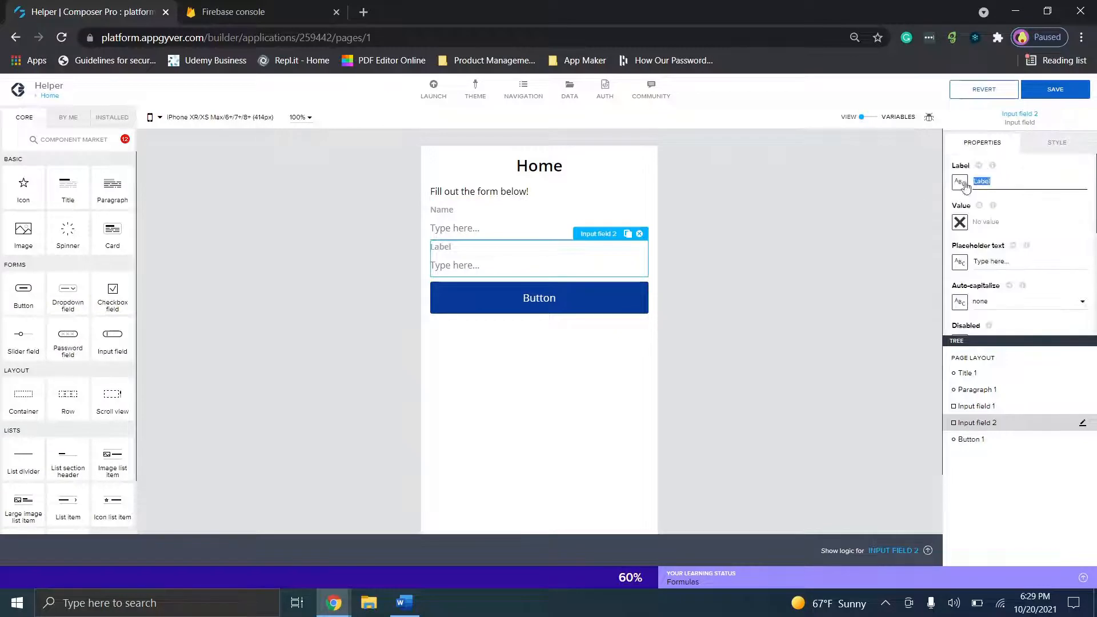
{"action": "type", "text": "Description"}
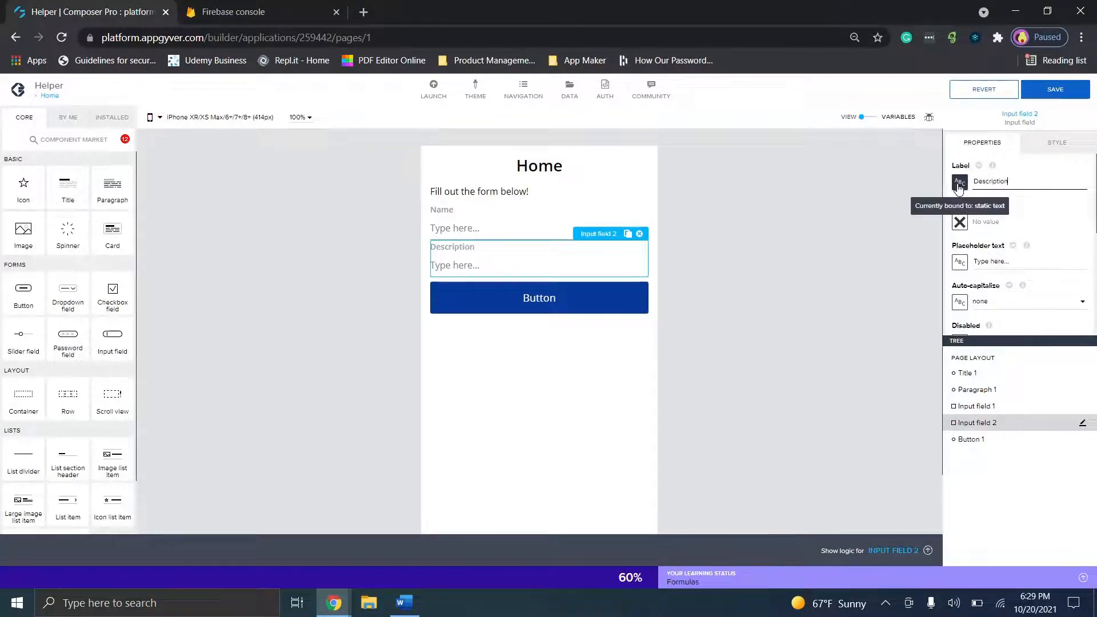
{"action": "left_click", "coordinate": [780, 240]}
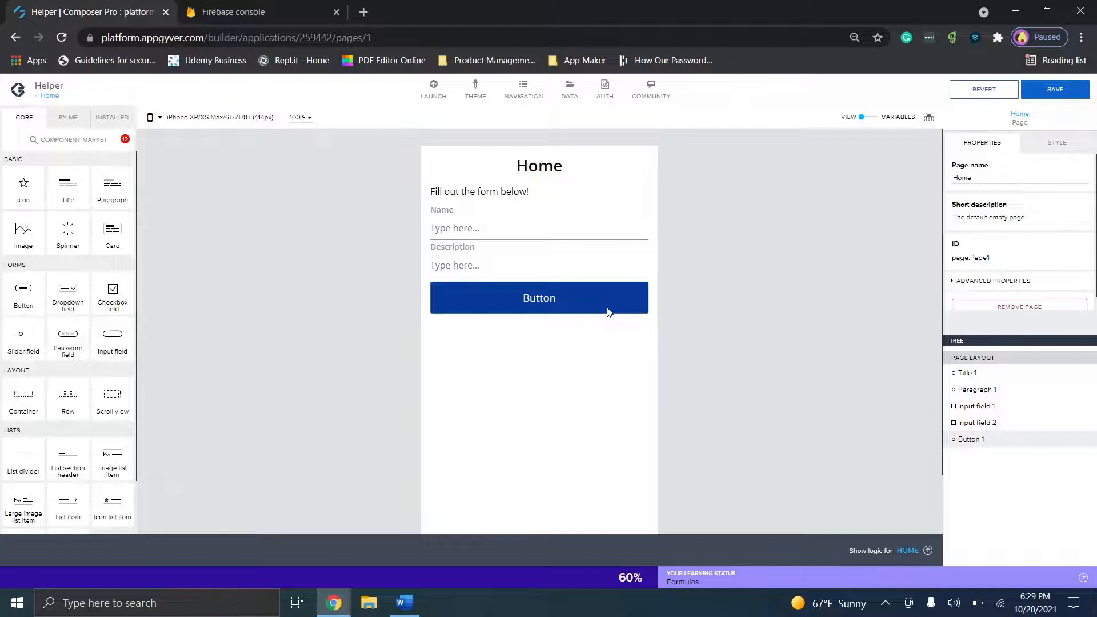
Step: Bind the first input field's value to the page variable Name
{"action": "left_click", "coordinate": [540, 224]}
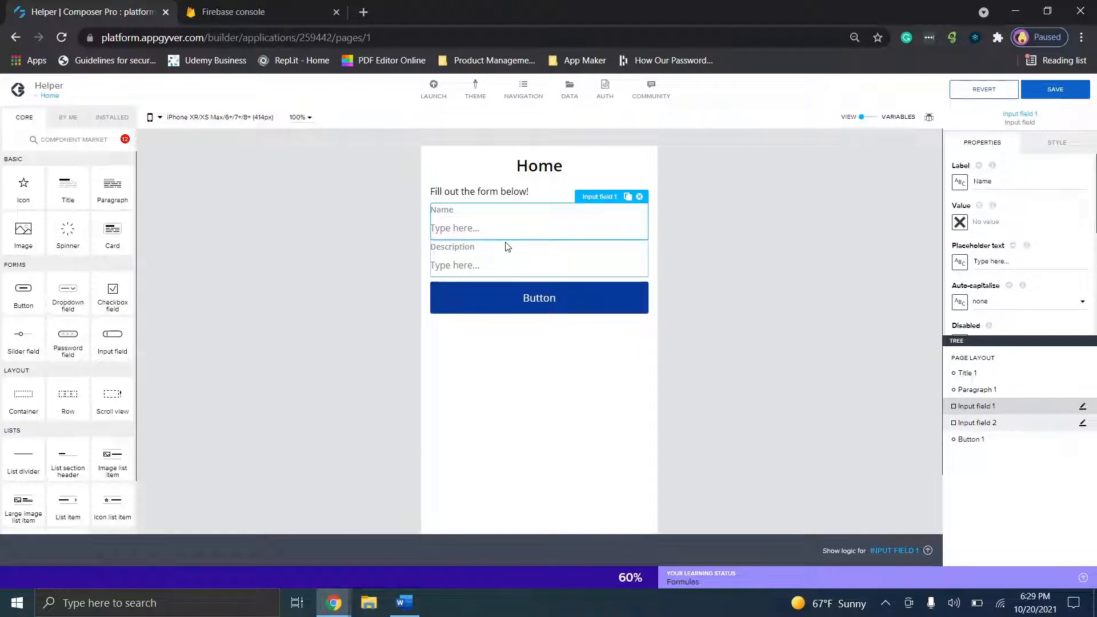
{"action": "left_click", "coordinate": [960, 223]}
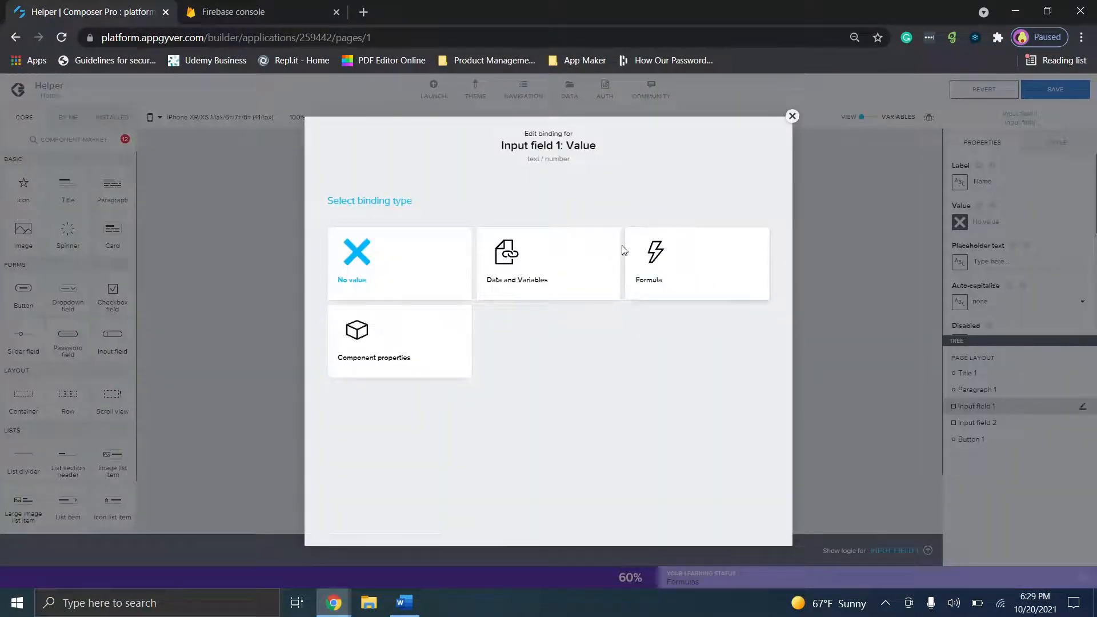
{"action": "left_click", "coordinate": [529, 262]}
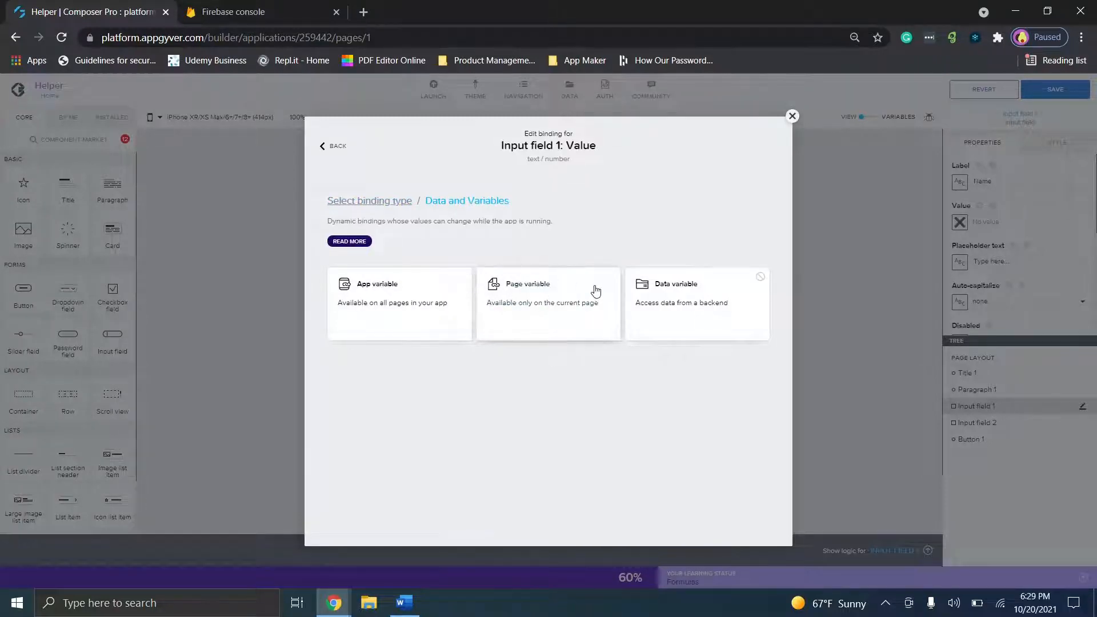
{"action": "left_click", "coordinate": [510, 297]}
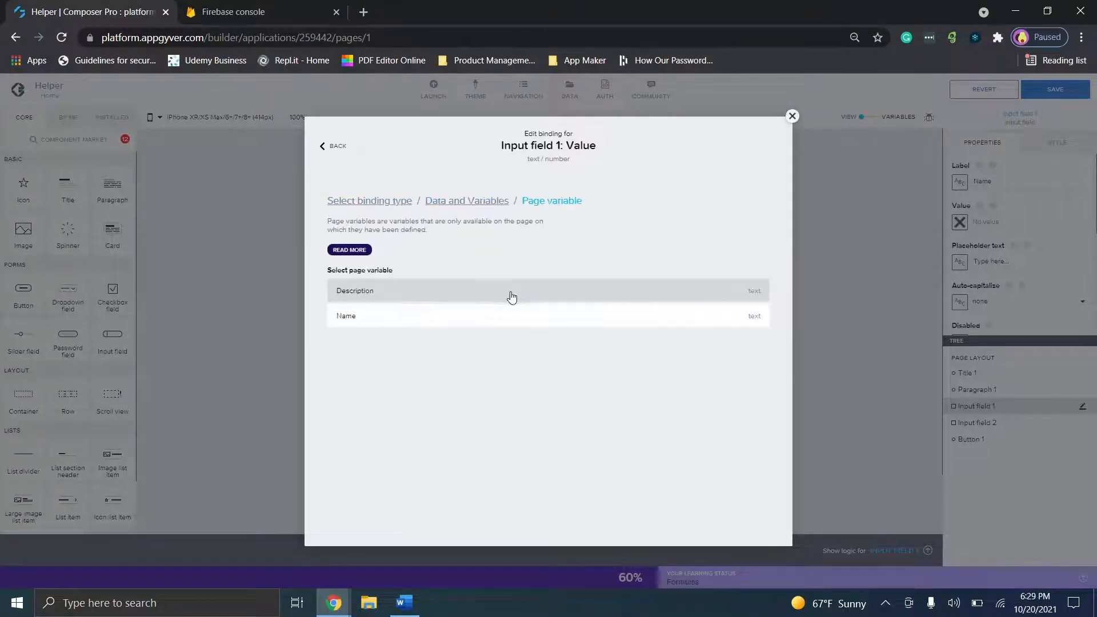
{"action": "left_click", "coordinate": [466, 311]}
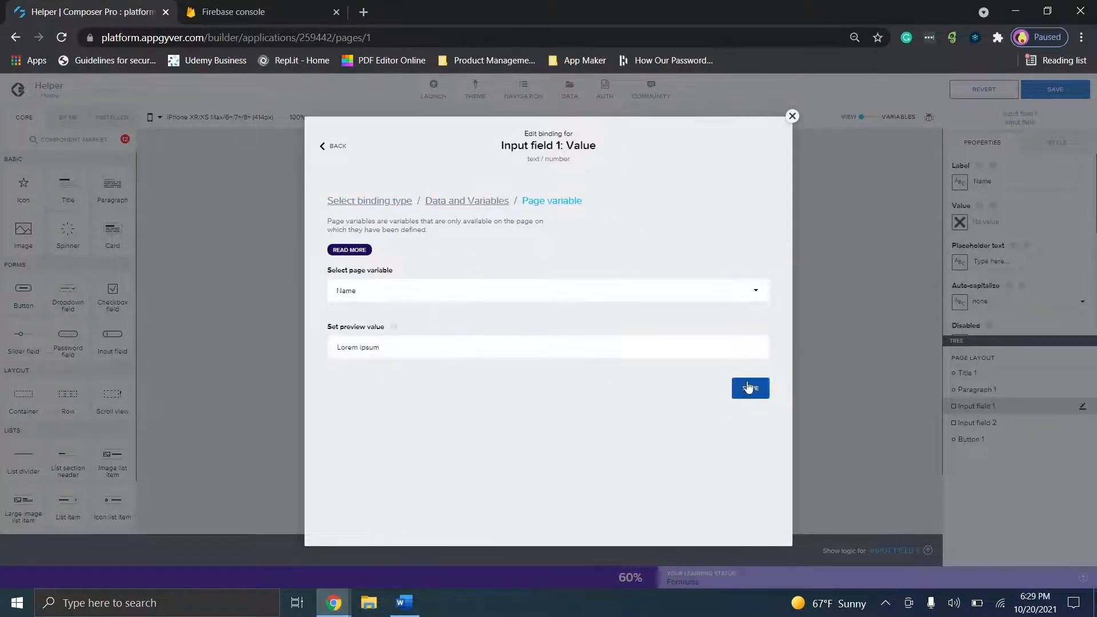
{"action": "left_click", "coordinate": [750, 388]}
Step: Bind the second input field's value to the page variable Description and save the app
{"action": "left_click", "coordinate": [536, 258]}
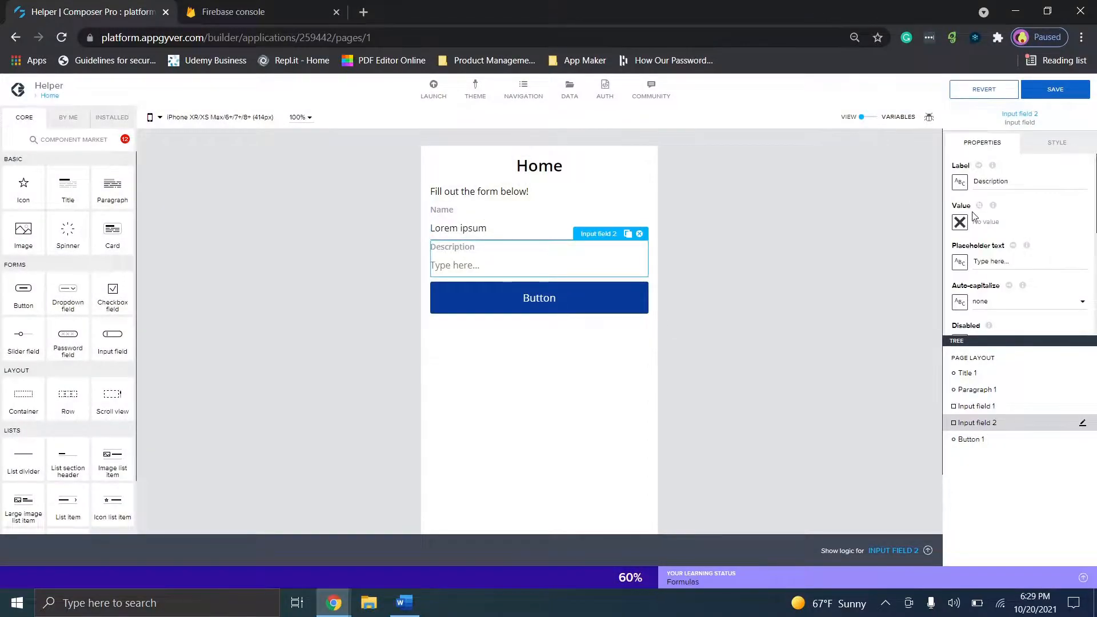
{"action": "left_click", "coordinate": [960, 222]}
{"action": "left_click", "coordinate": [597, 268]}
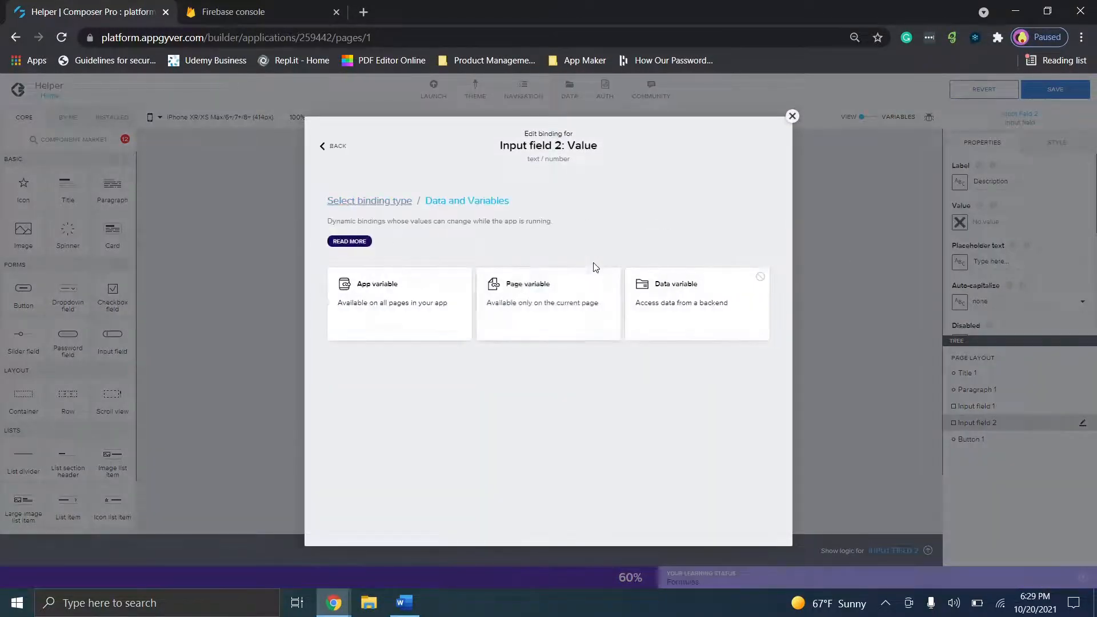
{"action": "left_click", "coordinate": [569, 299]}
{"action": "left_click", "coordinate": [463, 302]}
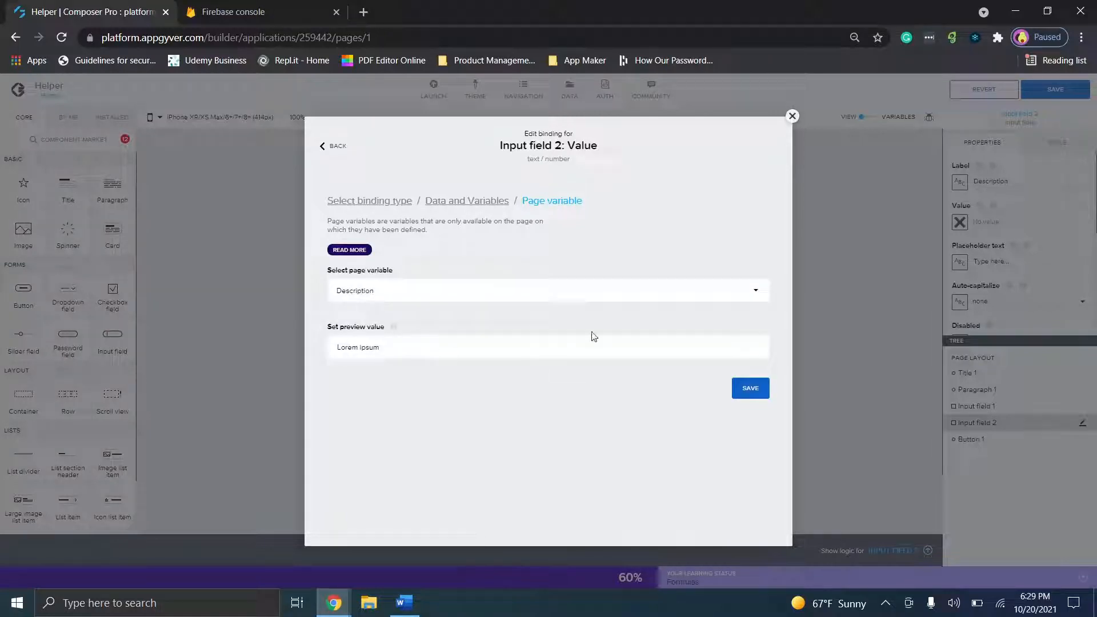
{"action": "left_click", "coordinate": [483, 354]}
{"action": "left_click", "coordinate": [754, 388]}
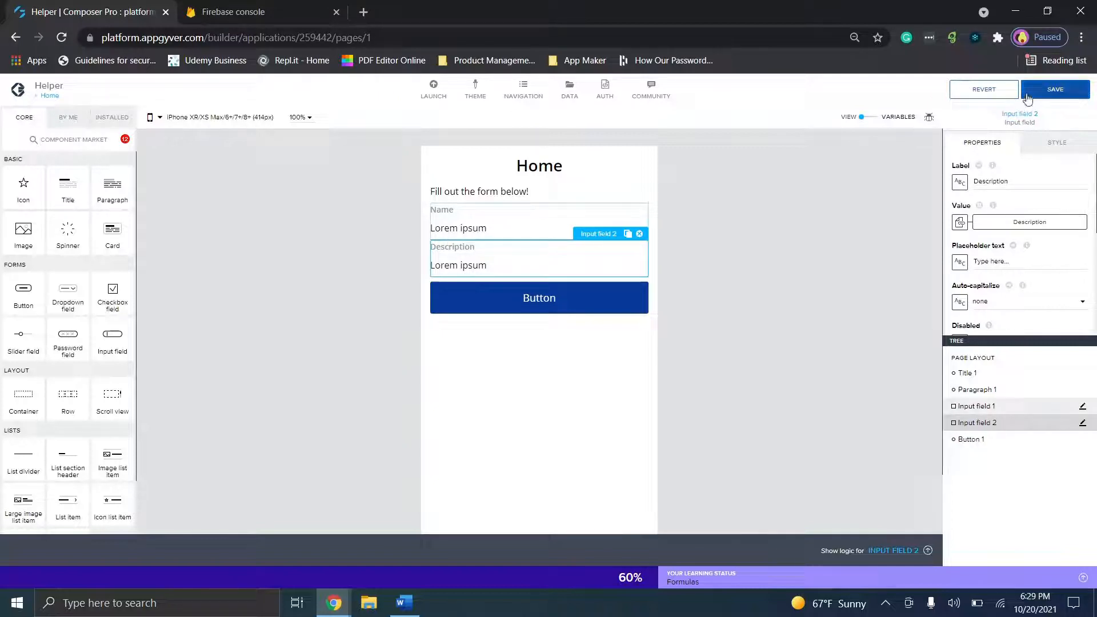
Step: In the Firebase console, open project Test2 and create a Firestore database in production mode at location nam5 (us-central)
{"action": "left_click", "coordinate": [292, 6]}
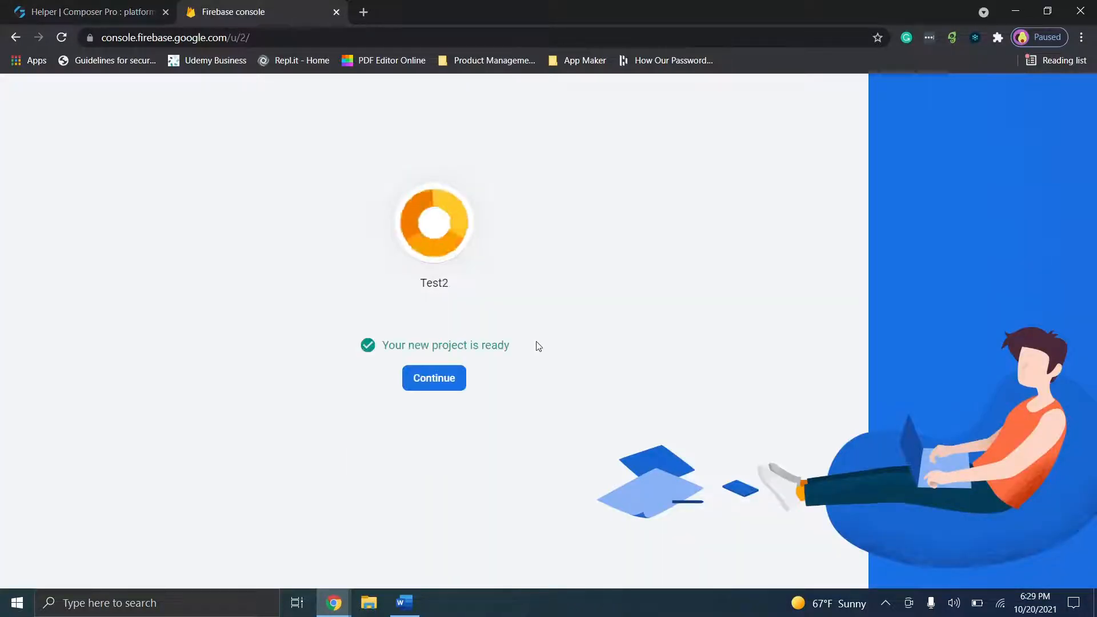
{"action": "left_click", "coordinate": [432, 380]}
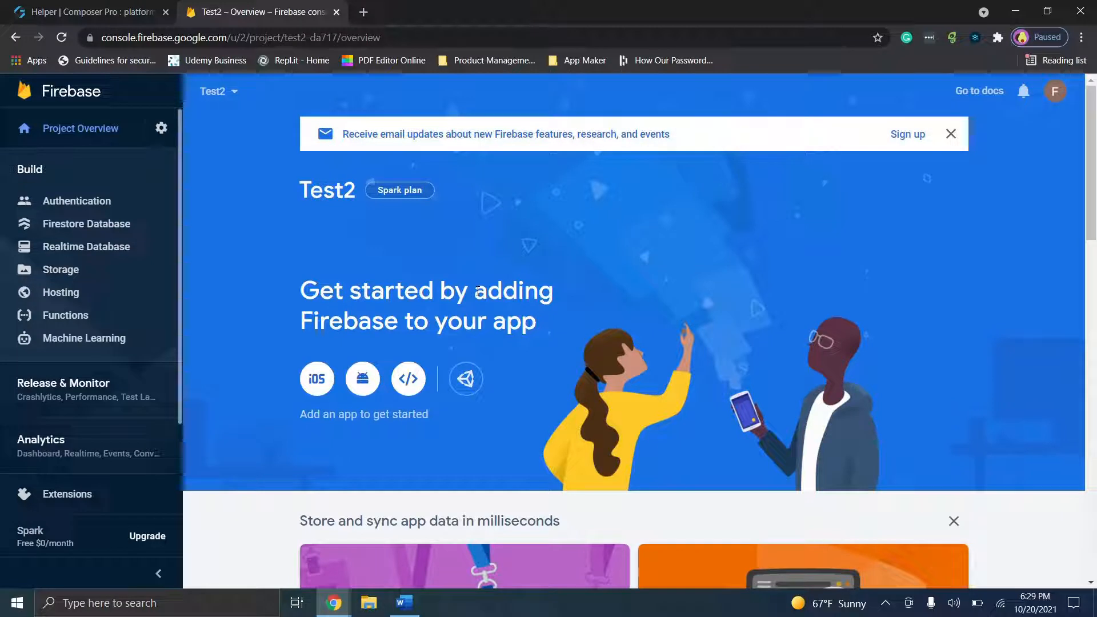
{"action": "left_click", "coordinate": [95, 230]}
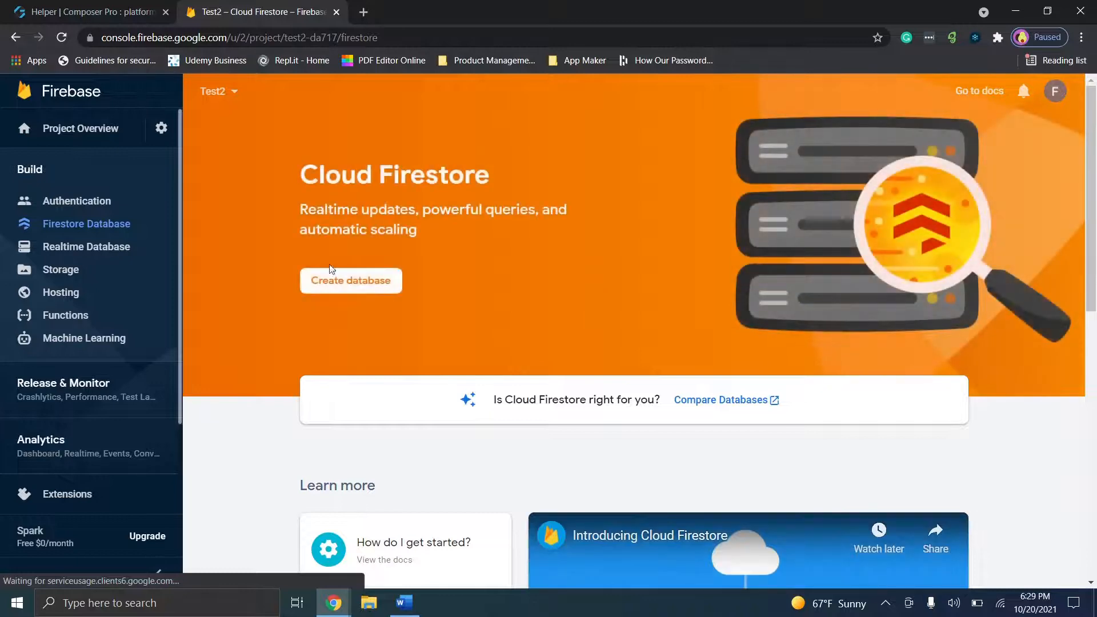
{"action": "left_click", "coordinate": [345, 278]}
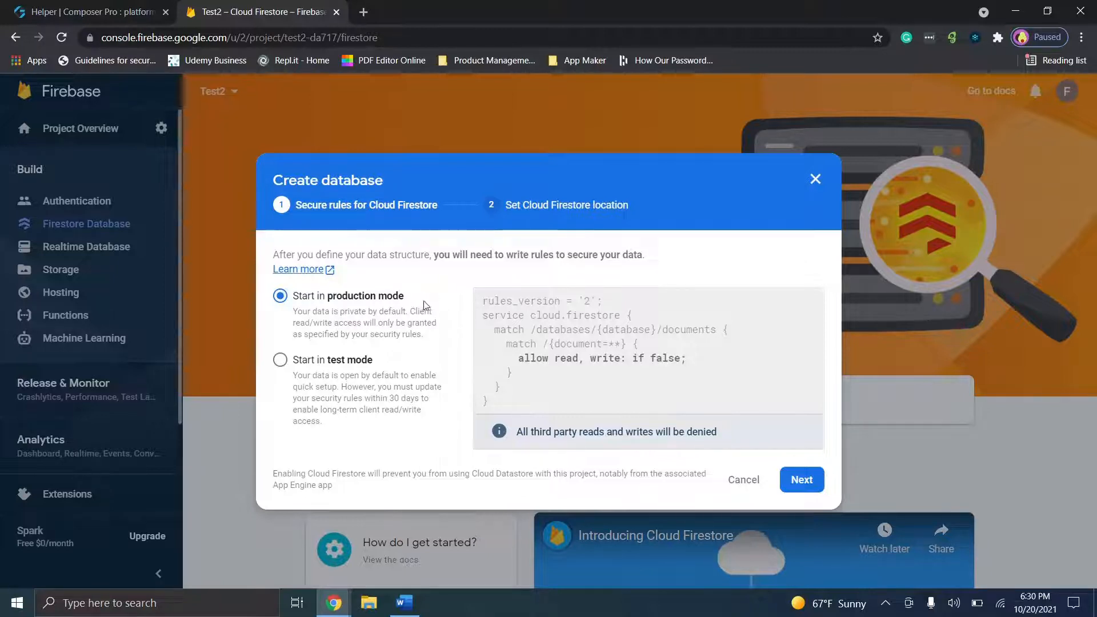
{"action": "left_click", "coordinate": [804, 482]}
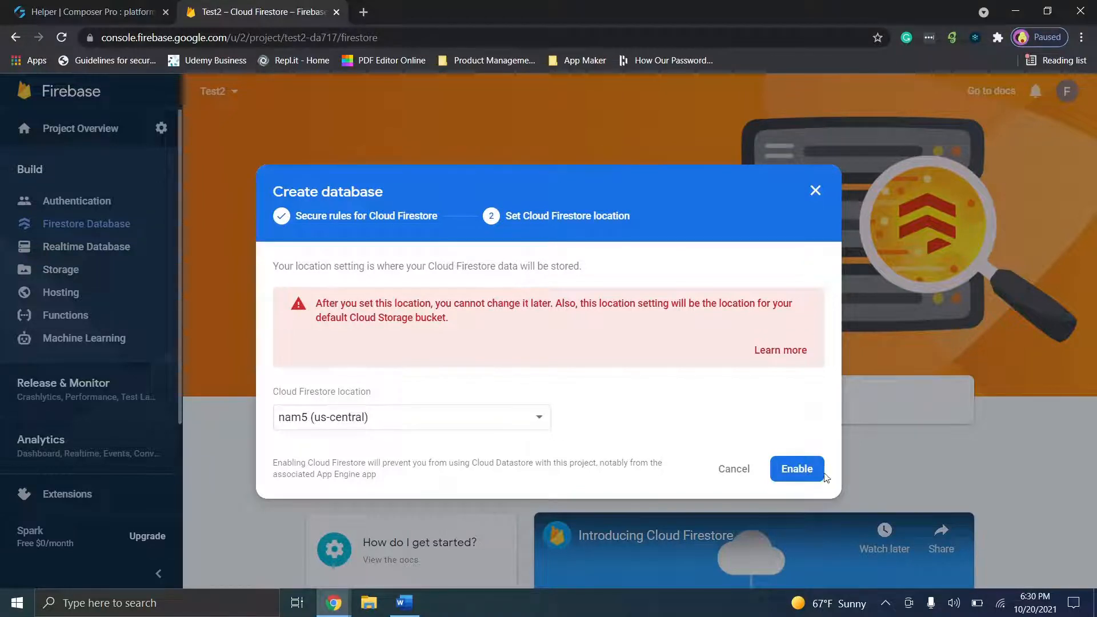
{"action": "left_click", "coordinate": [798, 469]}
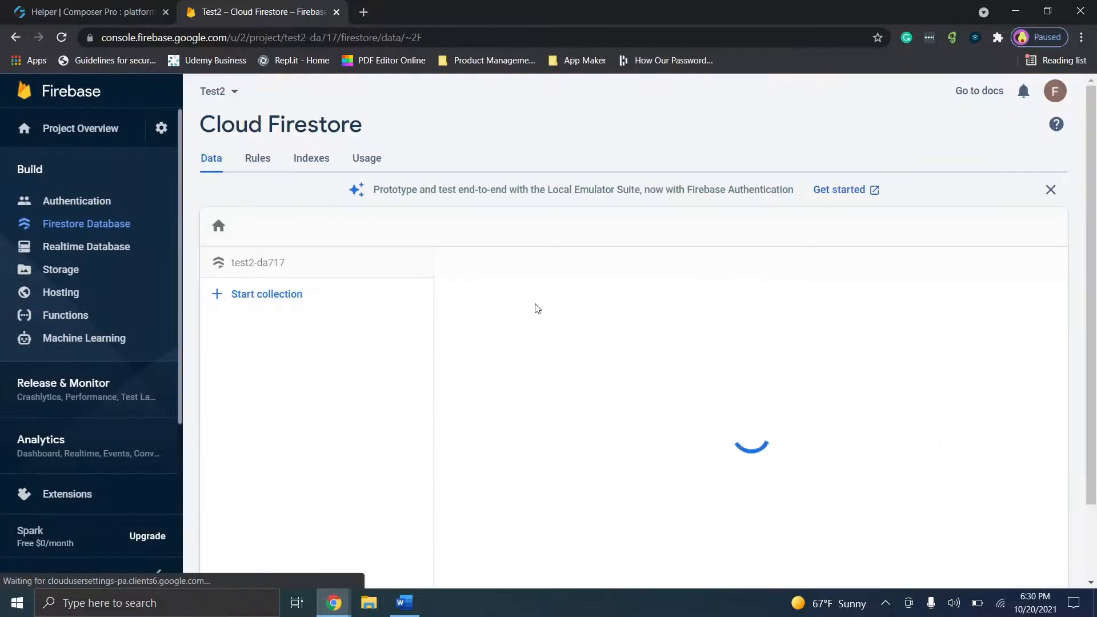
Step: Remove the false condition from the Firestore security rule so it reads "allow read, write;" and publish the rules
{"action": "left_click", "coordinate": [259, 159]}
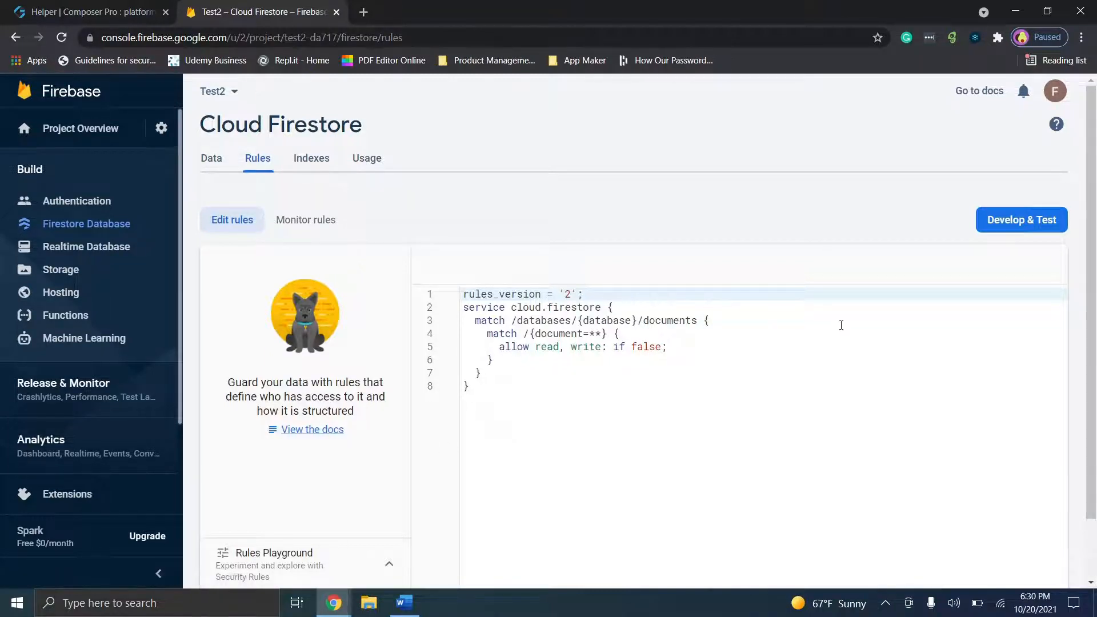
{"action": "left_click", "coordinate": [663, 347]}
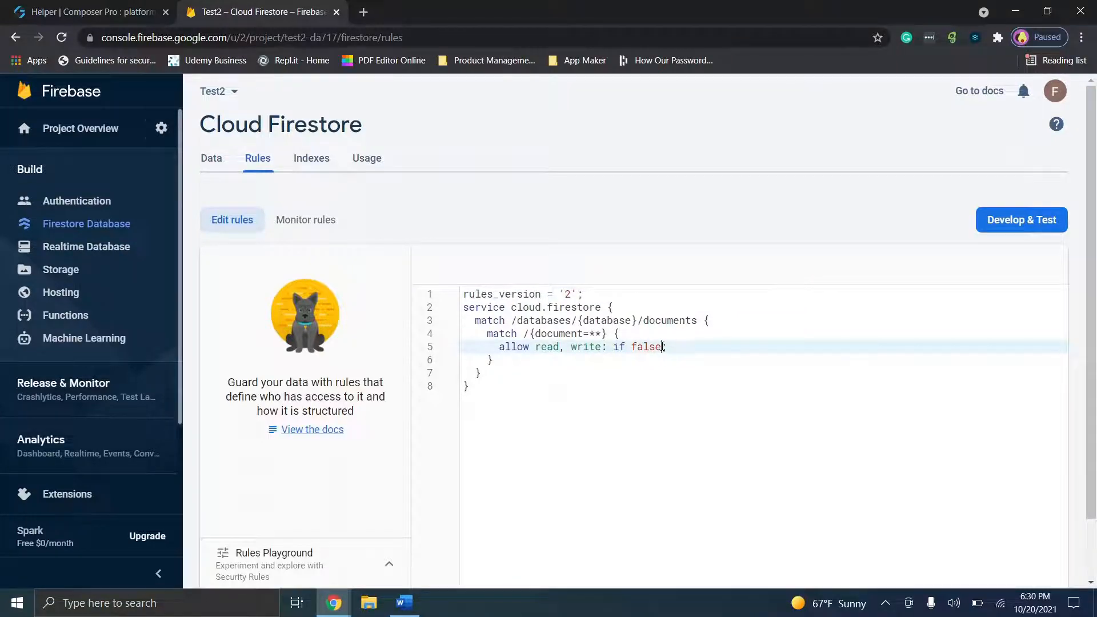
{"action": "key", "text": "BackSpace"}
{"action": "key", "text": "BackSpace"}
{"action": "key", "text": "BackSpace"}
{"action": "key", "text": "BackSpace"}
{"action": "key", "text": "BackSpace"}
{"action": "key", "text": "BackSpace"}
{"action": "key", "text": "BackSpace"}
{"action": "key", "text": "BackSpace"}
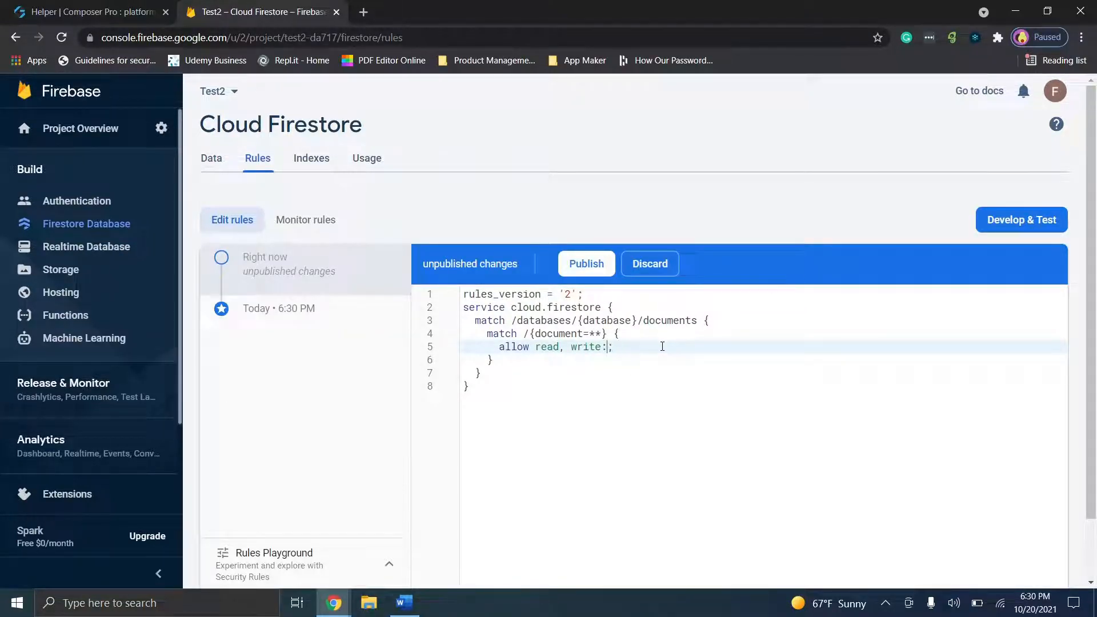
{"action": "key", "text": "BackSpace"}
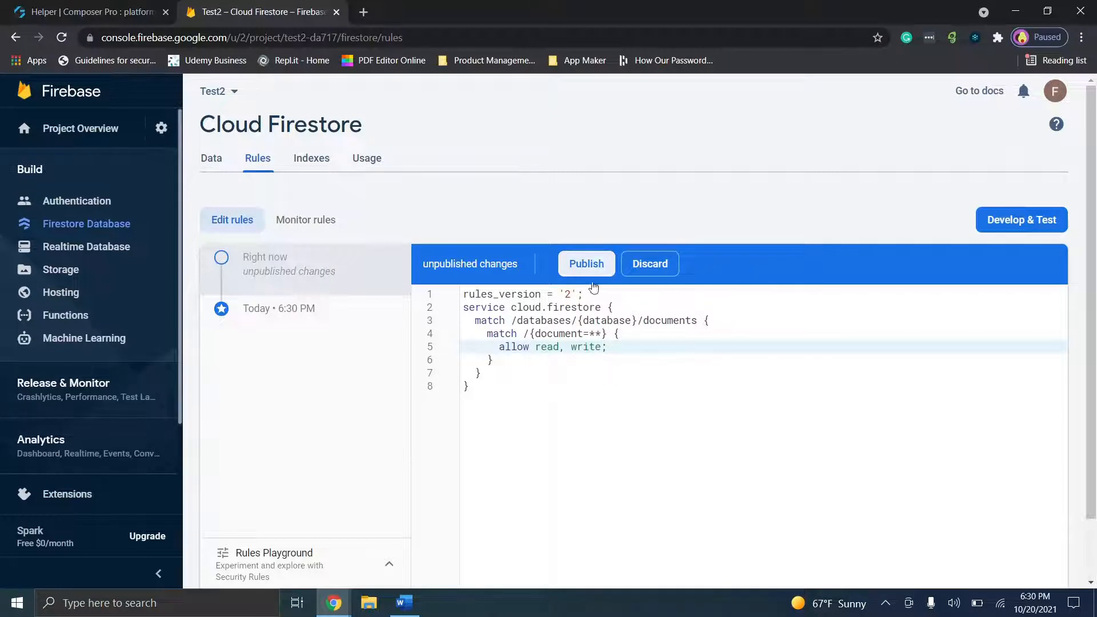
{"action": "left_click", "coordinate": [594, 268]}
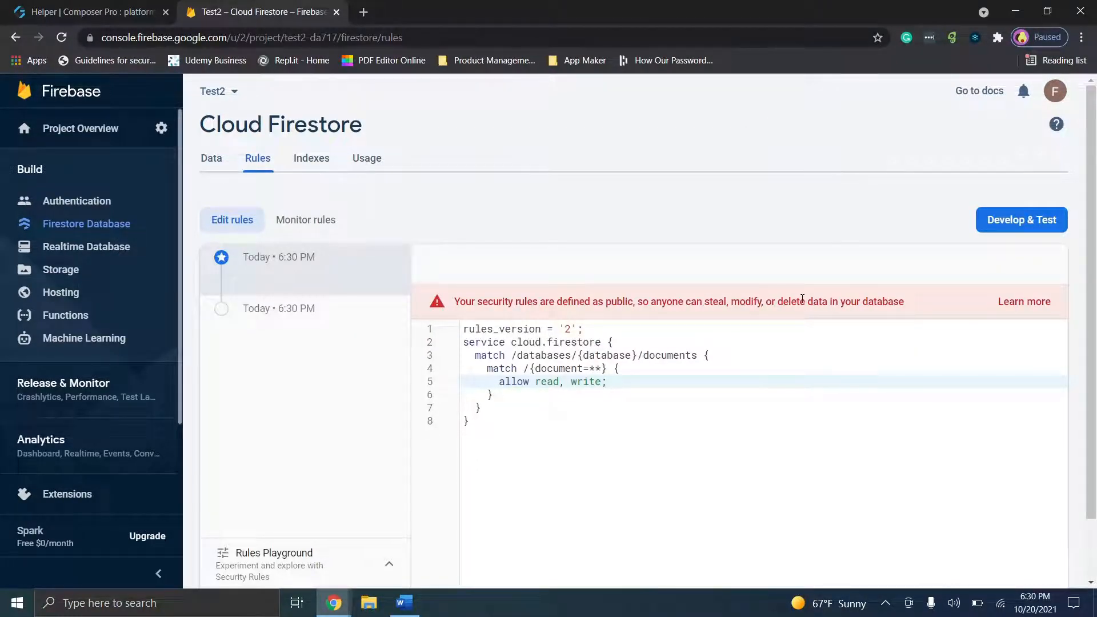
Step: Start a Firestore collection with the ID Test and give its first document the ID Tester
{"action": "left_click", "coordinate": [220, 162]}
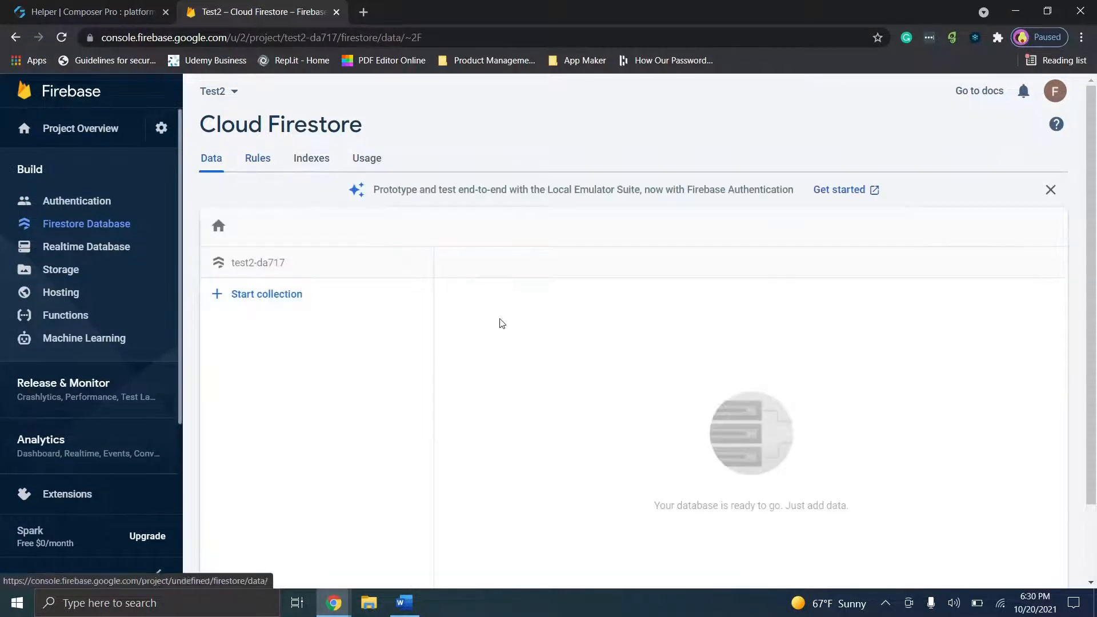
{"action": "left_click", "coordinate": [289, 294]}
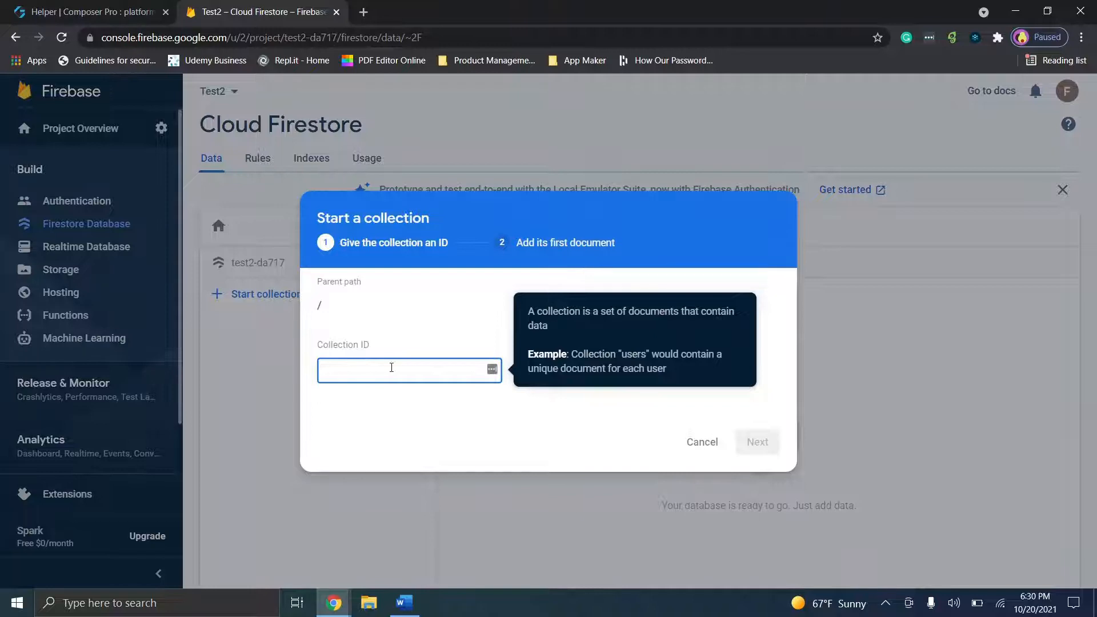
{"action": "type", "text": "Test"}
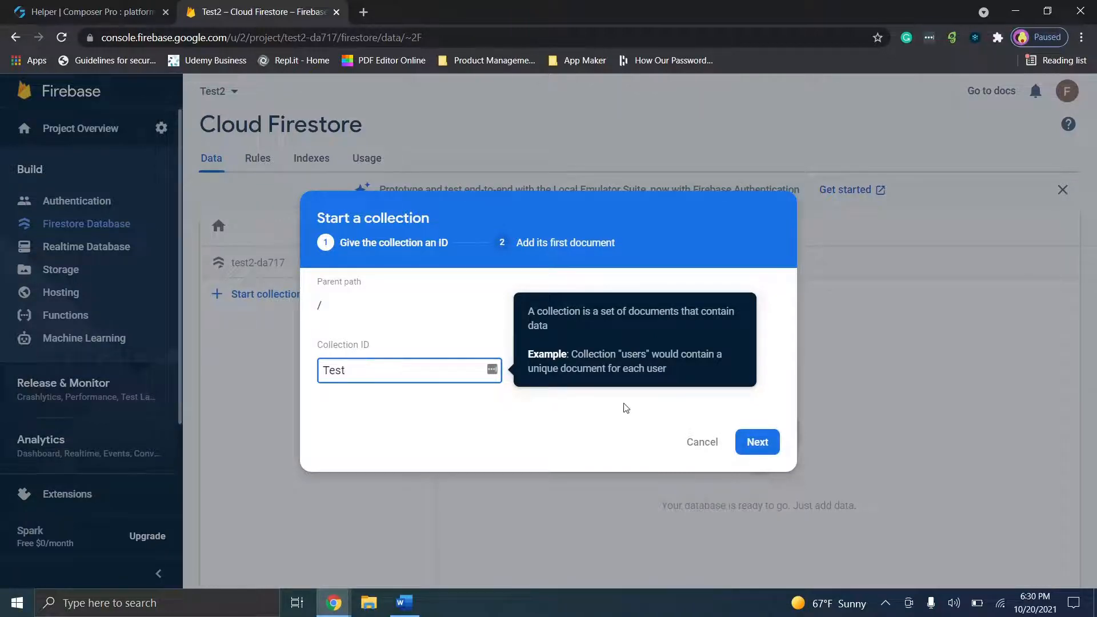
{"action": "left_click", "coordinate": [760, 444]}
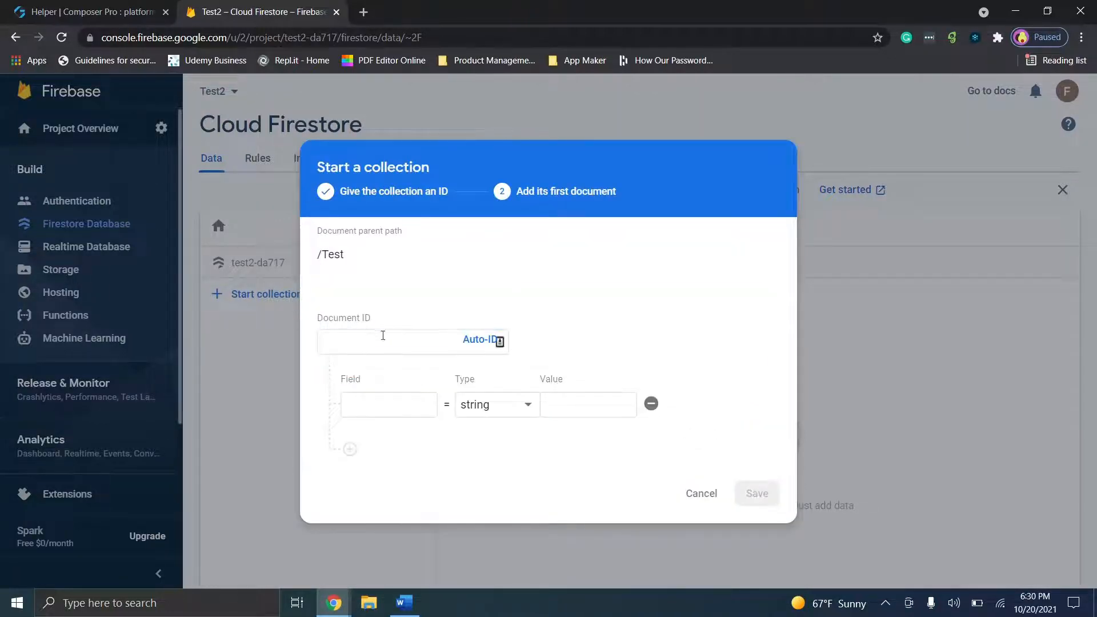
{"action": "left_click", "coordinate": [383, 335]}
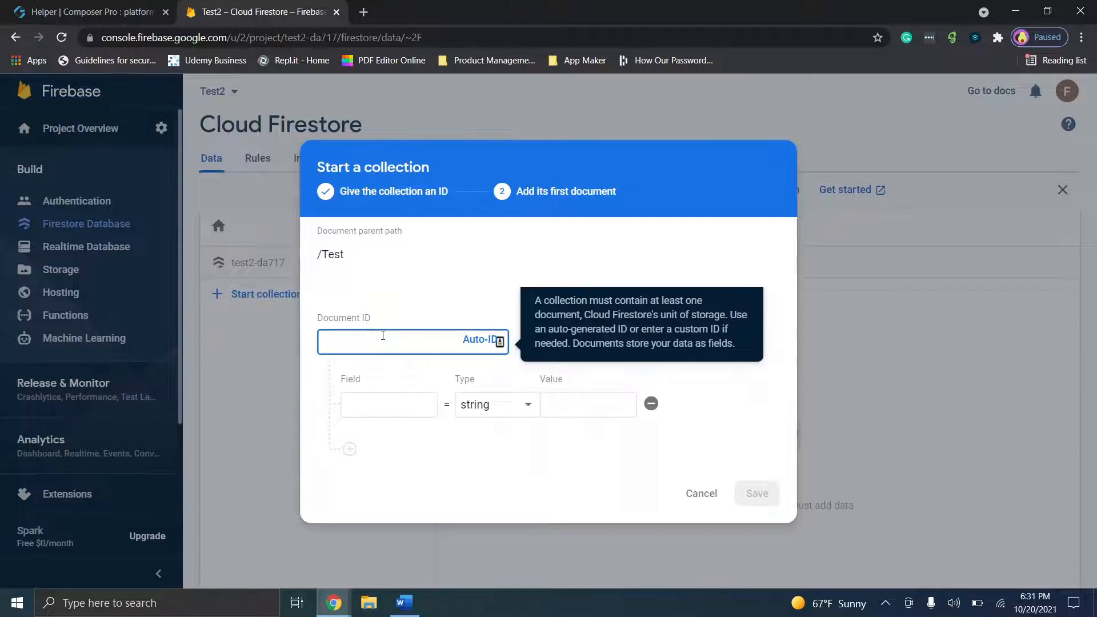
{"action": "type", "text": "Tester"}
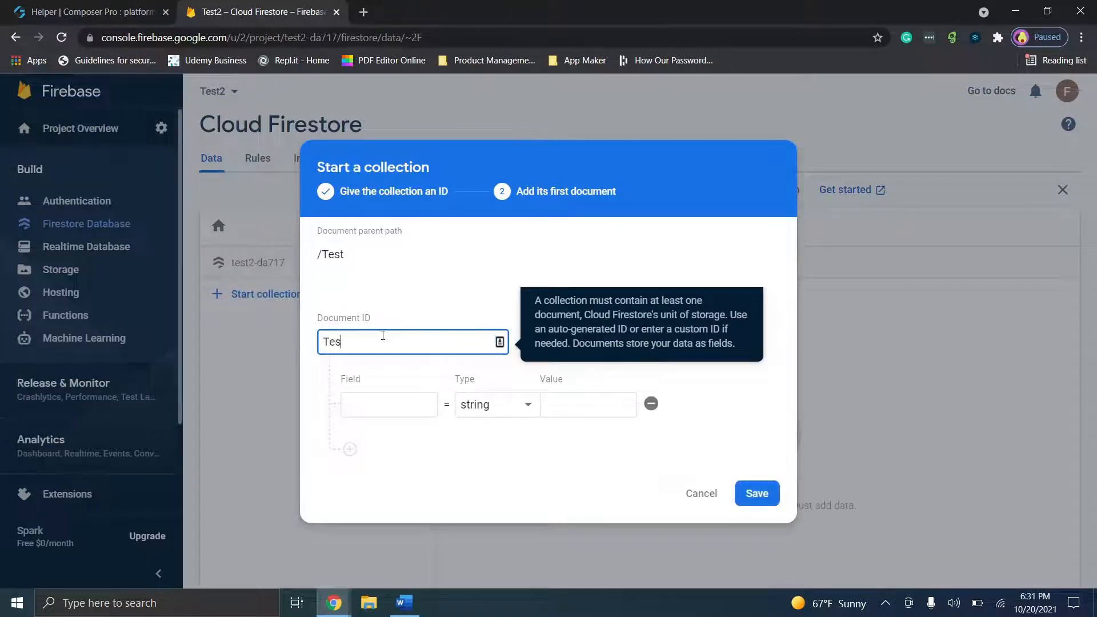
Step: Define two string fields named Name and Description in the Tester document
{"action": "left_click", "coordinate": [392, 403]}
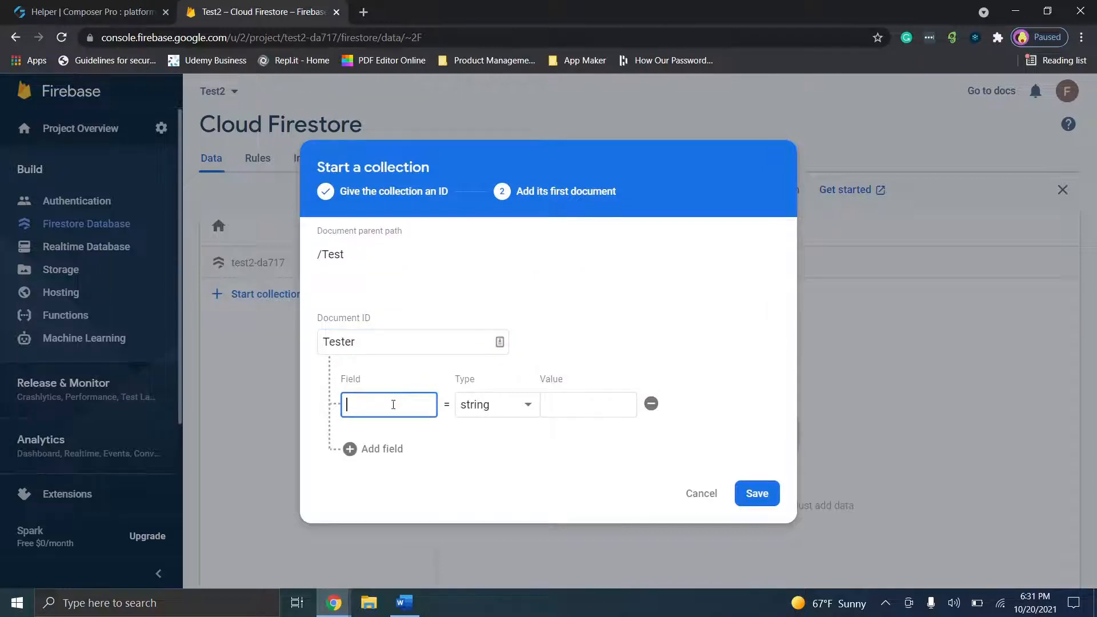
{"action": "left_click", "coordinate": [392, 450]}
{"action": "left_click", "coordinate": [389, 381]}
{"action": "type", "text": "Name"}
{"action": "left_click", "coordinate": [391, 427]}
{"action": "type", "text": "Description"}
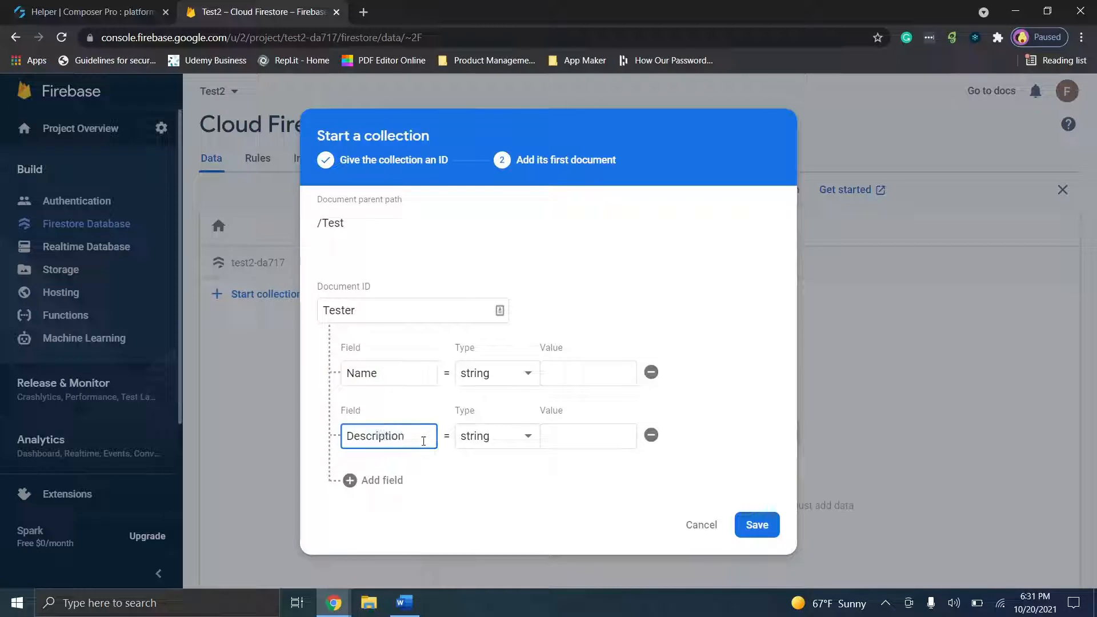
Step: Enter a sample name as the Name value and Description2 as the Description value, and save the Tester document
{"action": "left_click", "coordinate": [86, 11]}
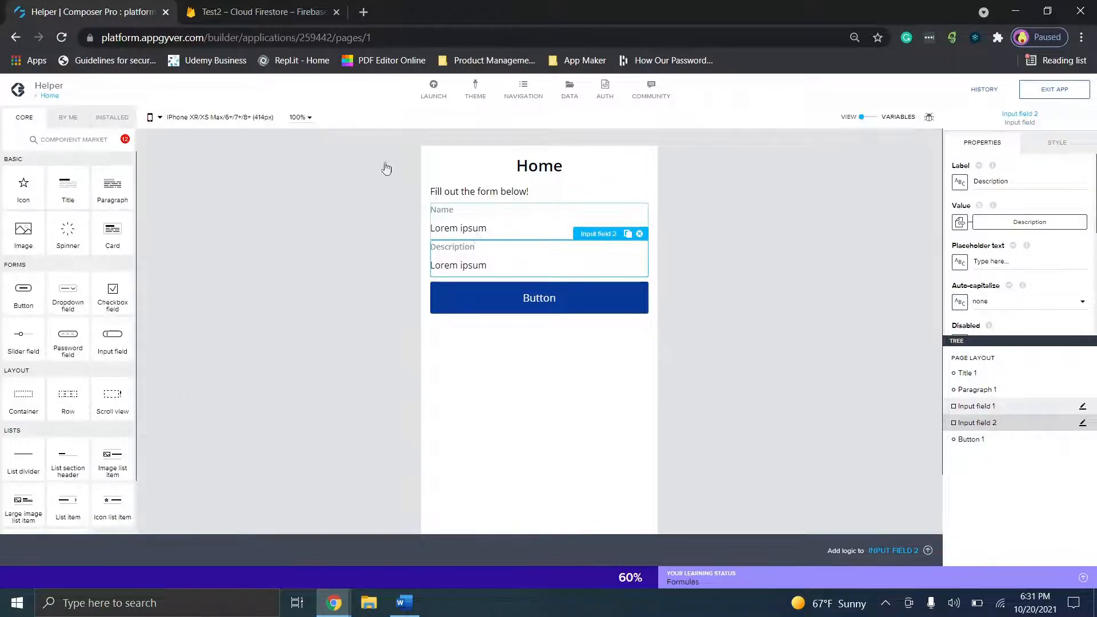
{"action": "left_click", "coordinate": [277, 10]}
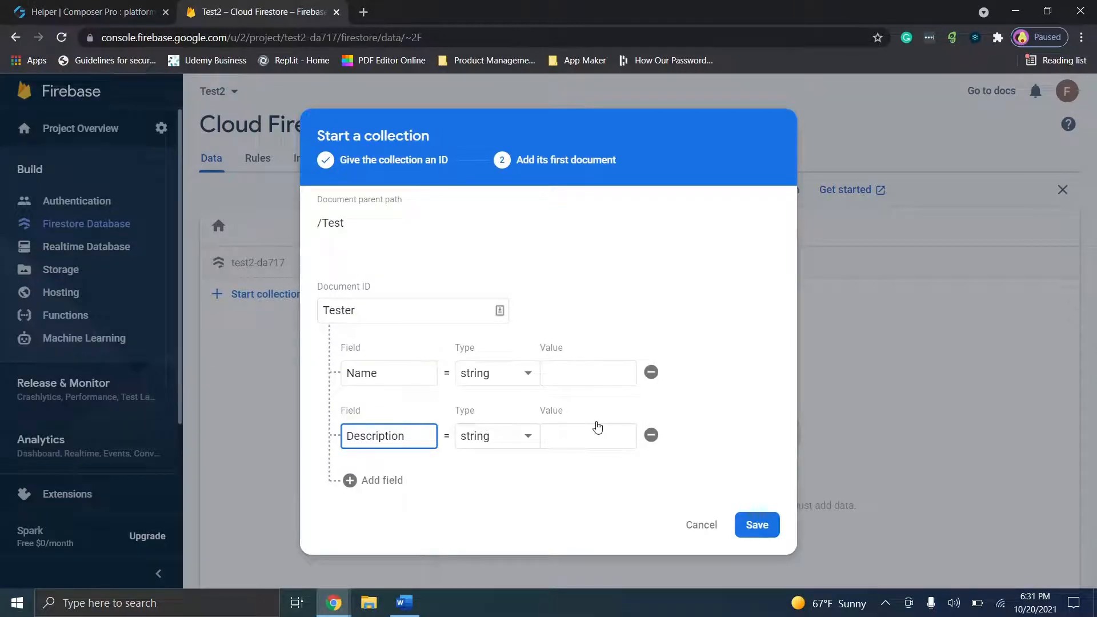
{"action": "left_click", "coordinate": [575, 376]}
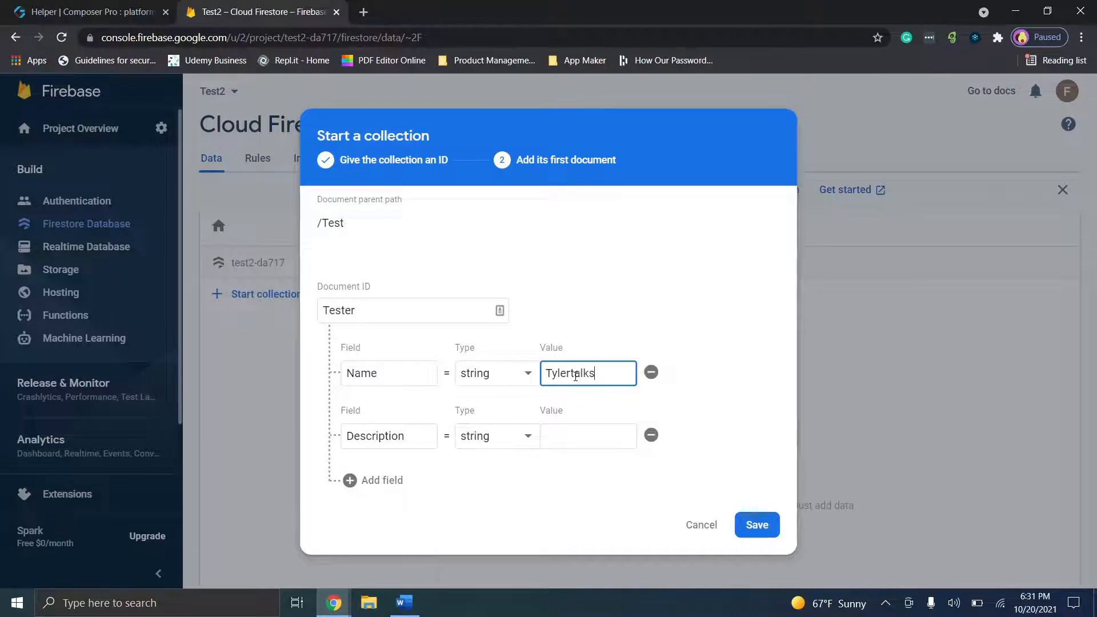
{"action": "left_click", "coordinate": [597, 441]}
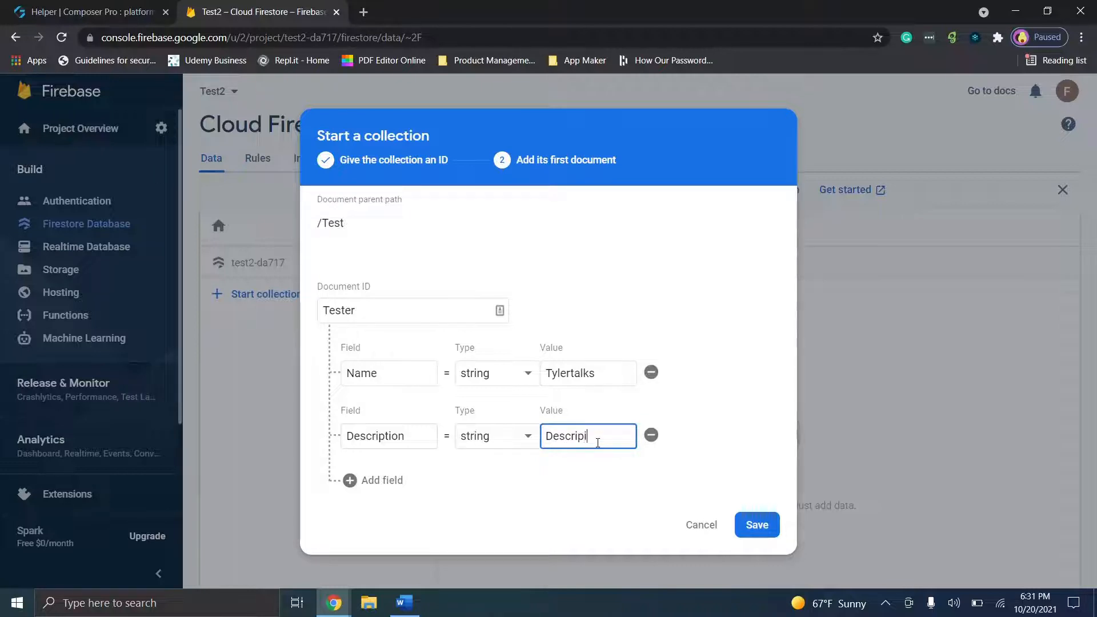
{"action": "type", "text": "Description2"}
{"action": "left_click", "coordinate": [757, 525]}
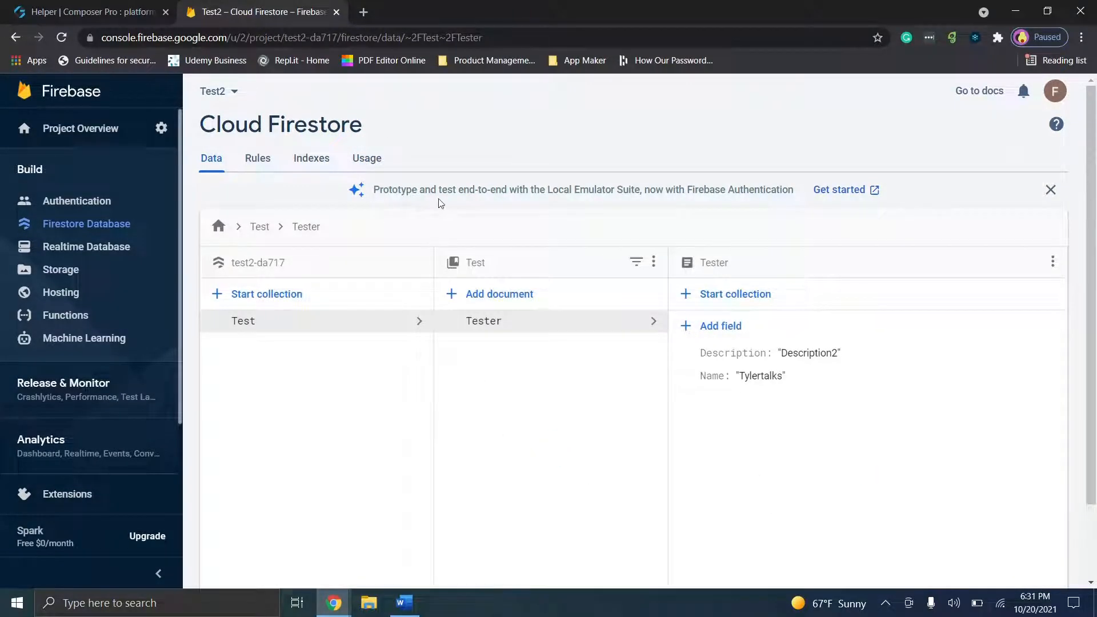
Step: Switch to the Word document and copy the full Firestore URL listed under "For Post Request"
{"action": "left_click", "coordinate": [404, 602]}
{"action": "left_click_drag", "start_coordinate": [777, 299], "coordinate": [332, 301]}
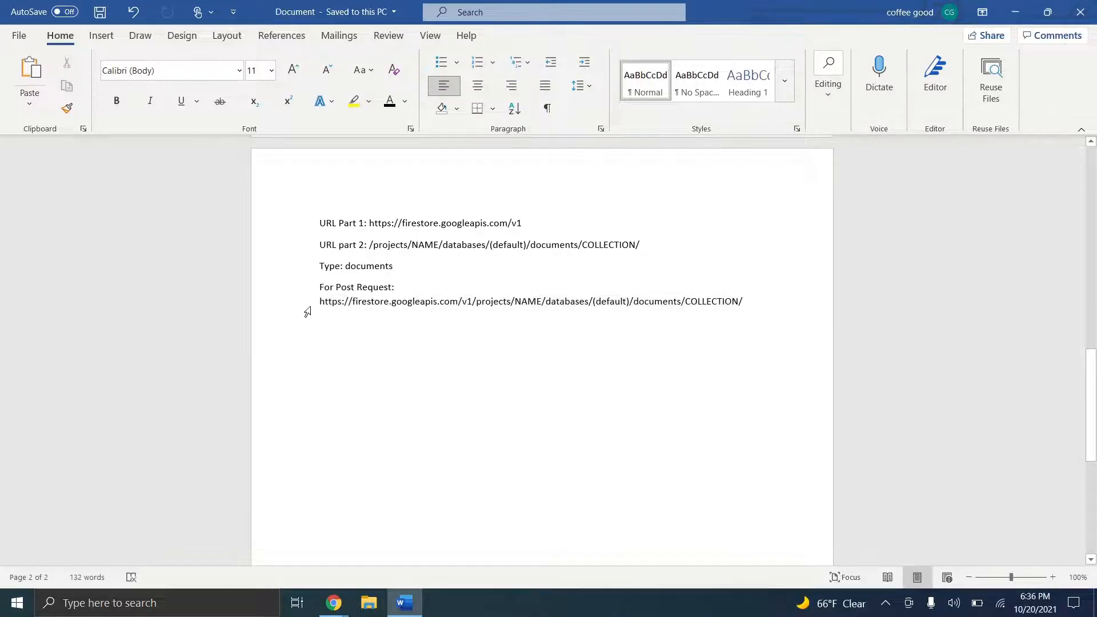
{"action": "left_click", "coordinate": [308, 312]}
{"action": "key", "text": "ctrl+c"}
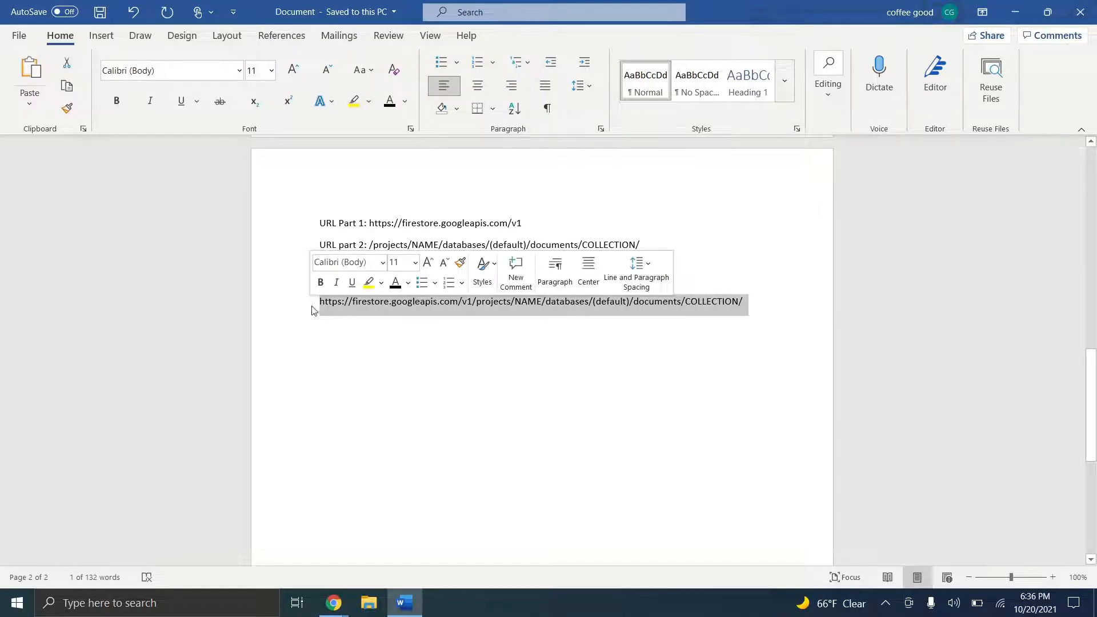
Step: Switch to Chrome and load the copied Firestore URL template in a new browser tab
{"action": "left_click", "coordinate": [404, 603]}
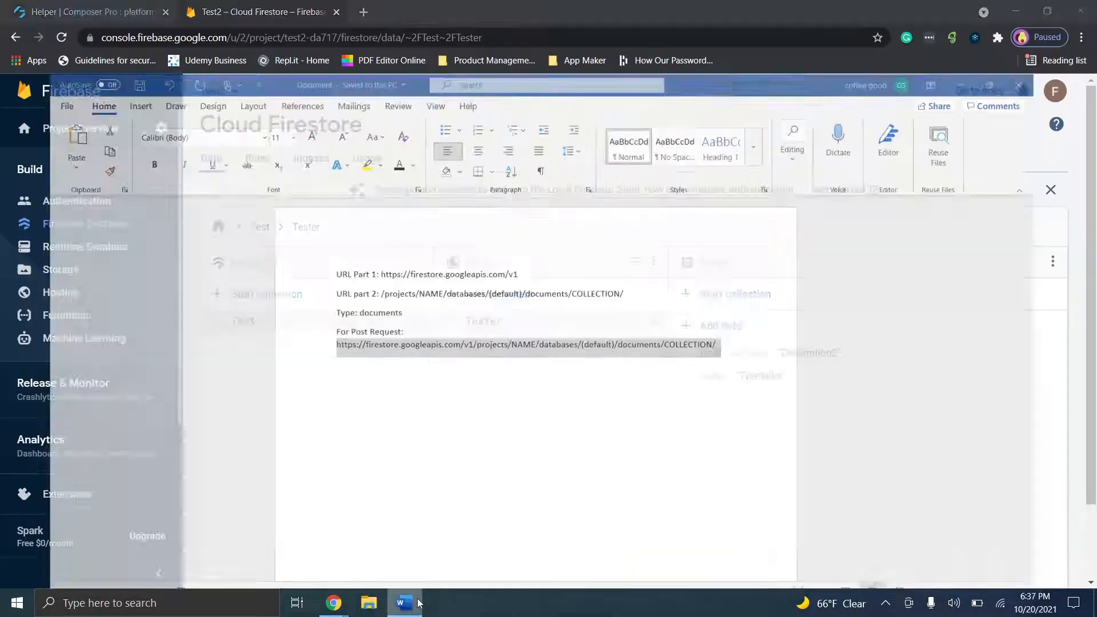
{"action": "left_click", "coordinate": [365, 12]}
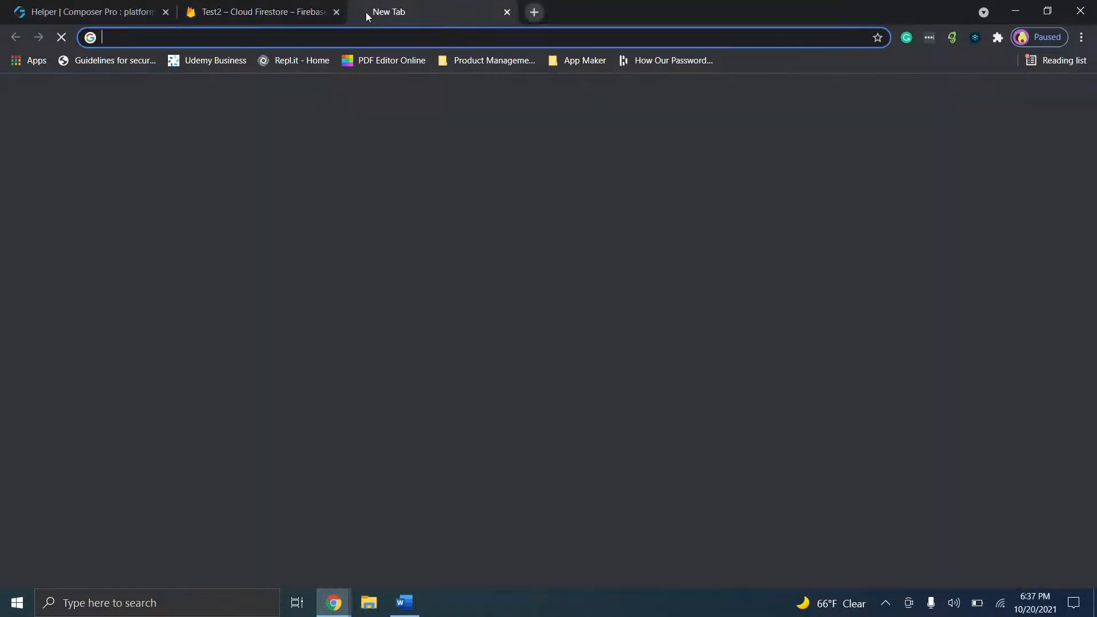
{"action": "key", "text": "ctrl+v"}
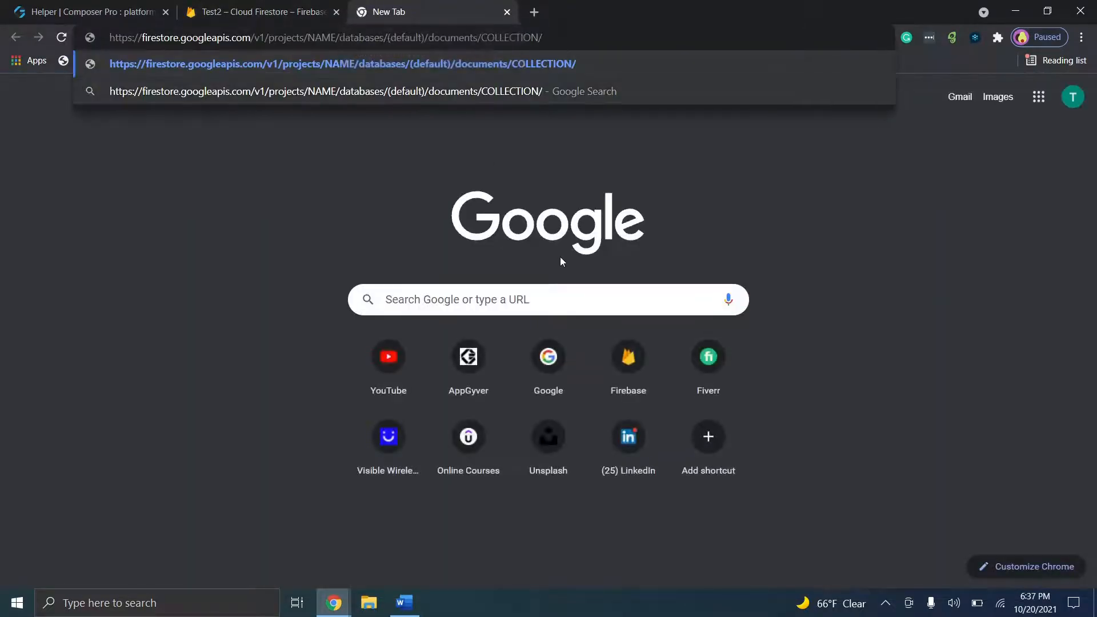
{"action": "key", "text": "Return"}
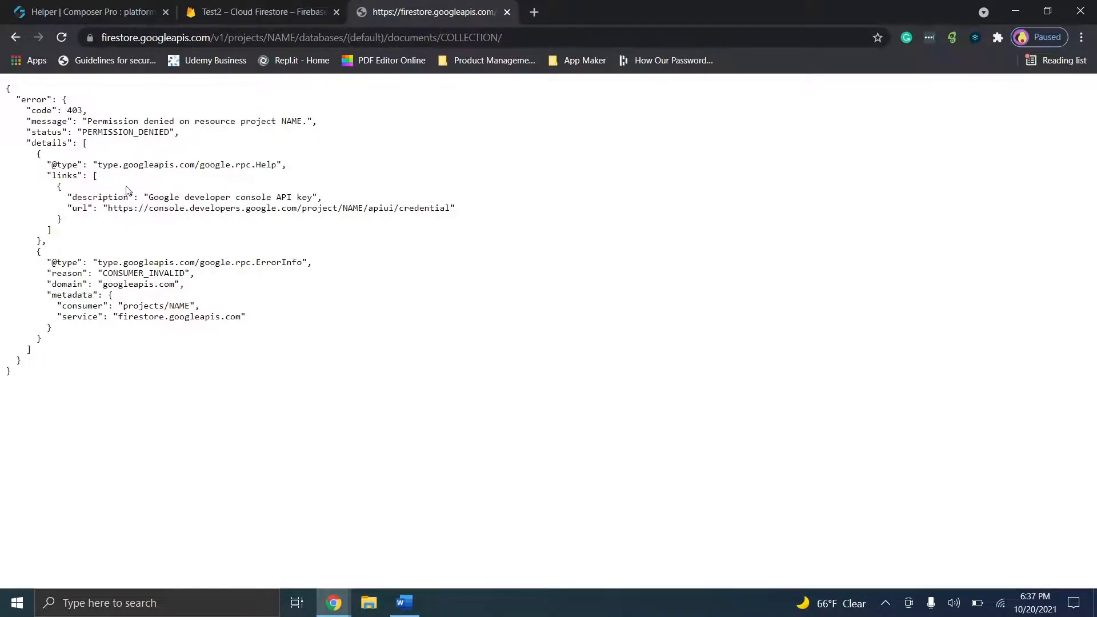
Step: Select the project ID test2-da717 in the web address of the Firebase console's Cloud Firestore page
{"action": "left_click", "coordinate": [268, 8]}
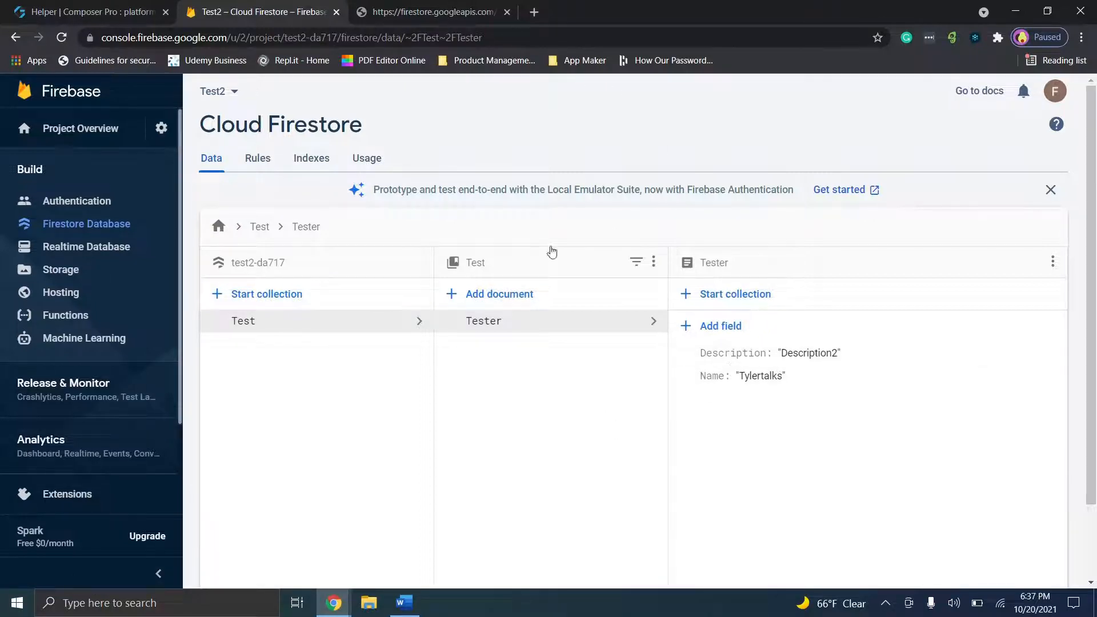
{"action": "left_click", "coordinate": [260, 37]}
{"action": "left_click", "coordinate": [291, 37]}
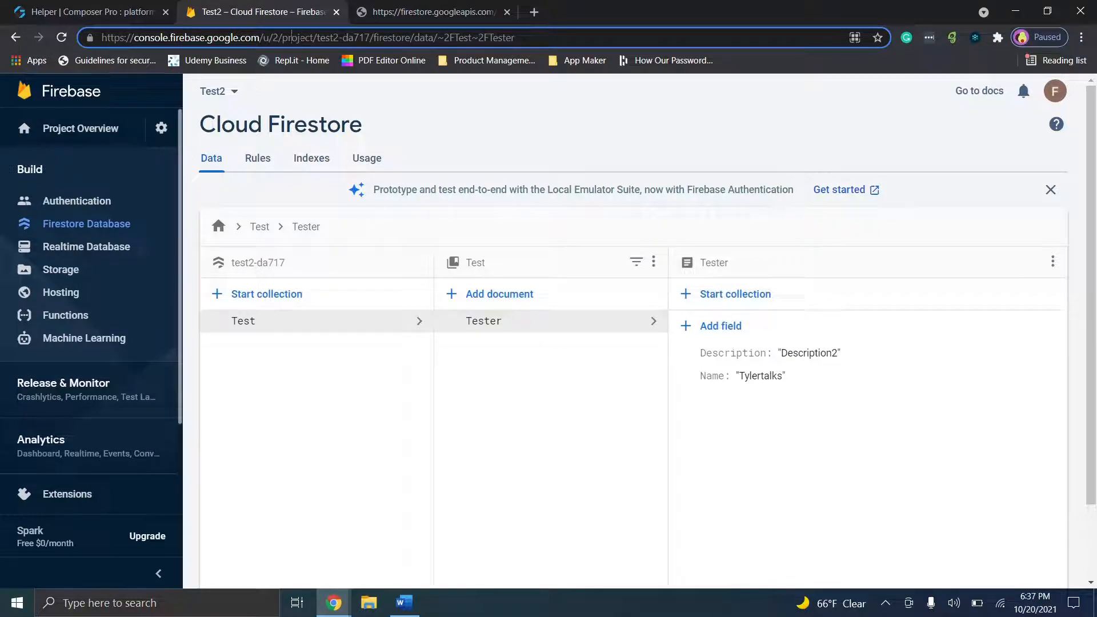
{"action": "key", "text": "shift+Right"}
{"action": "key", "text": "shift+Right"}
{"action": "key", "text": "shift+Right"}
{"action": "key", "text": "shift+Right"}
{"action": "key", "text": "shift+Right"}
{"action": "key", "text": "shift+Right"}
{"action": "key", "text": "shift+Right"}
{"action": "key", "text": "shift+Right"}
{"action": "key", "text": "shift+Right"}
{"action": "key", "text": "shift+Right"}
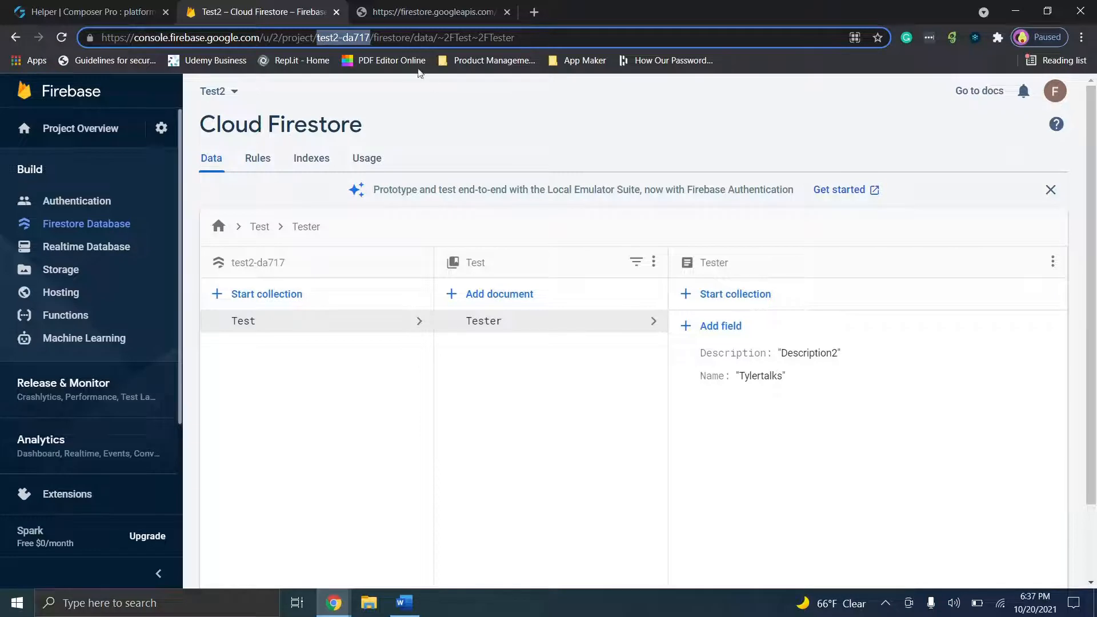
Step: Replace the NAME placeholder in the firestore.googleapis.com address with the project ID test2-da717
{"action": "left_click", "coordinate": [397, 4]}
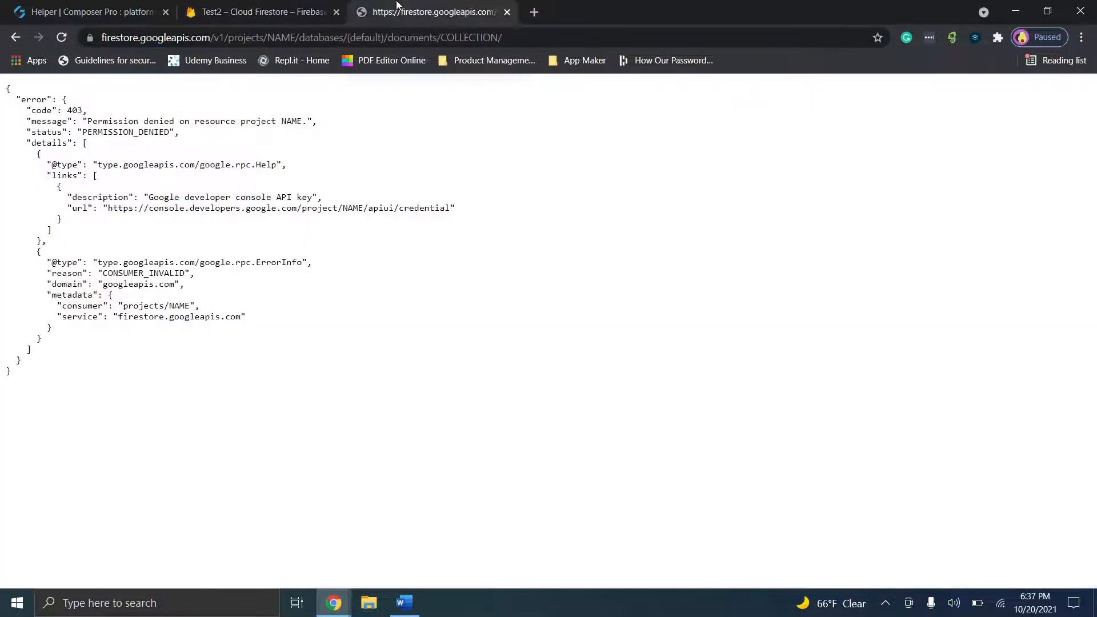
{"action": "left_click", "coordinate": [310, 38]}
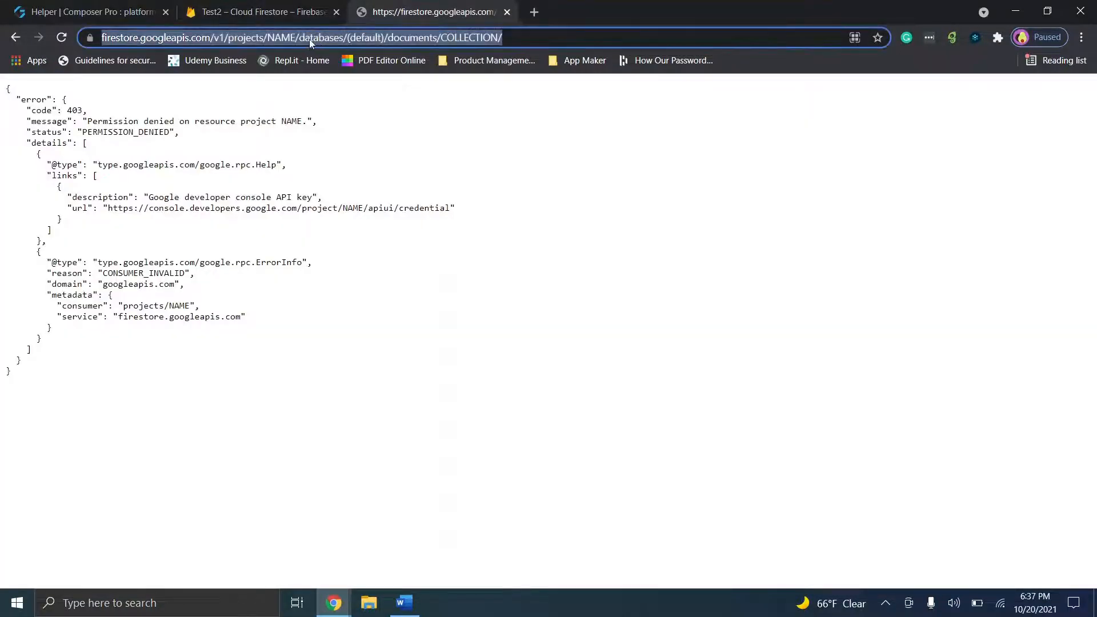
{"action": "left_click", "coordinate": [280, 9]}
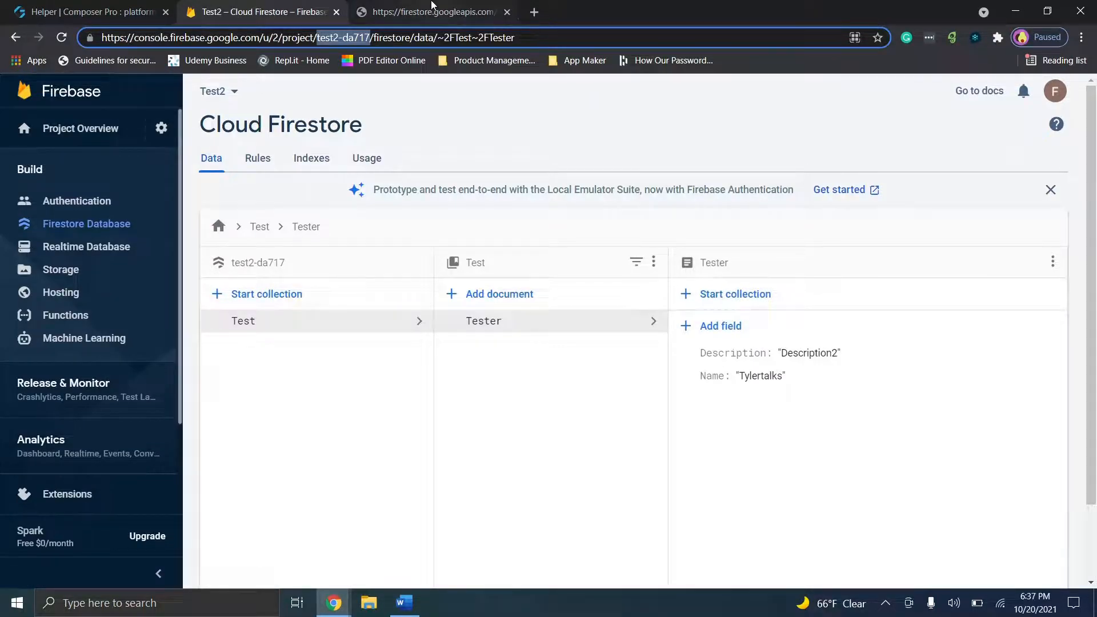
{"action": "left_click", "coordinate": [432, 5]}
{"action": "left_click", "coordinate": [305, 37]}
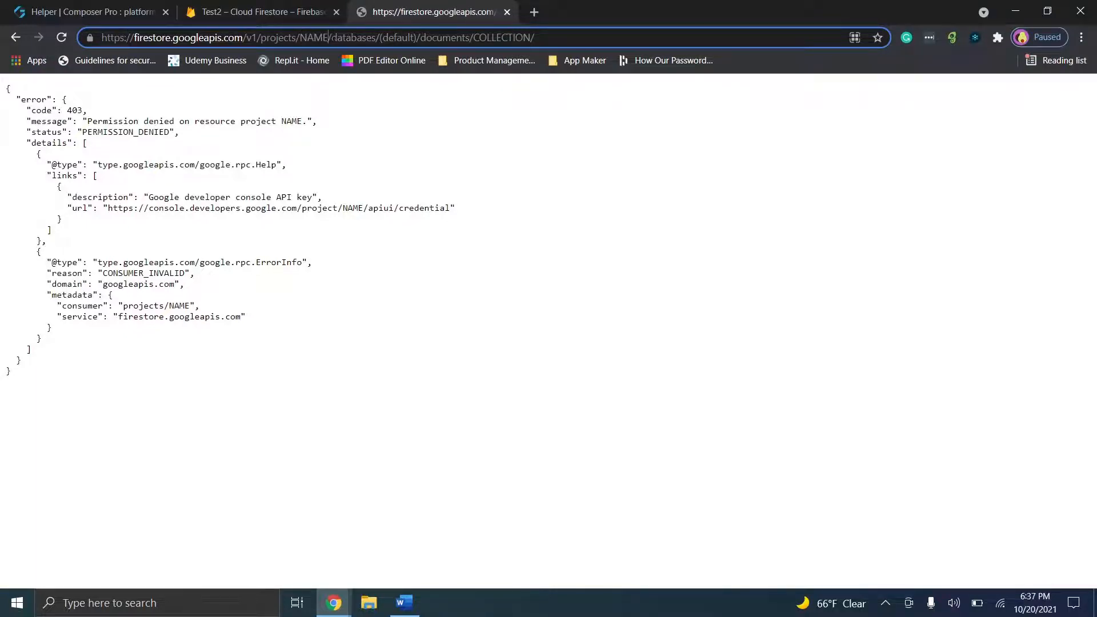
{"action": "key", "text": "BackSpace"}
{"action": "key", "text": "BackSpace"}
{"action": "key", "text": "BackSpace"}
{"action": "key", "text": "BackSpace"}
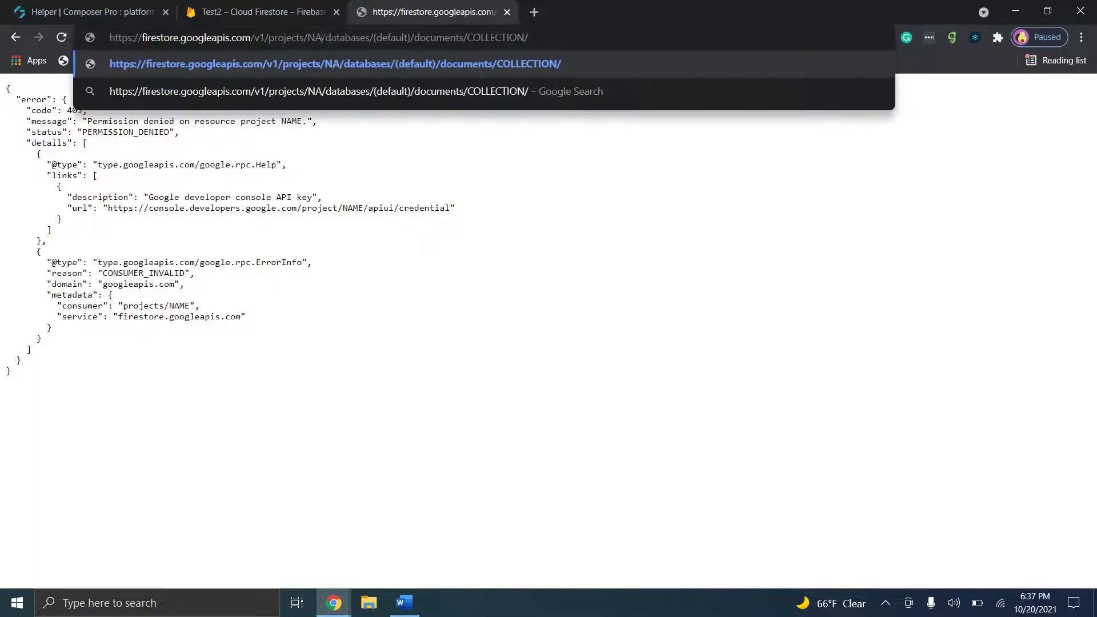
{"action": "type", "text": "test2-da717"}
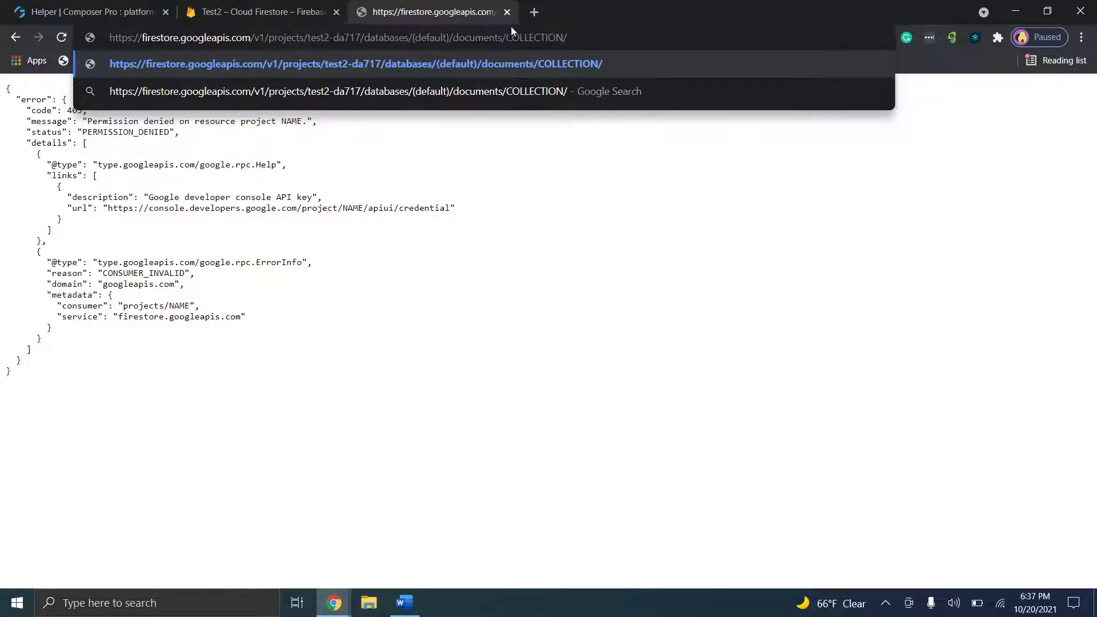
Step: Replace the COLLECTION placeholder in the Firestore address with Test and load the URL
{"action": "key", "text": "BackSpace"}
{"action": "key", "text": "BackSpace"}
{"action": "key", "text": "BackSpace"}
{"action": "key", "text": "BackSpace"}
{"action": "key", "text": "BackSpace"}
{"action": "key", "text": "BackSpace"}
{"action": "key", "text": "BackSpace"}
{"action": "key", "text": "BackSpace"}
{"action": "key", "text": "BackSpace"}
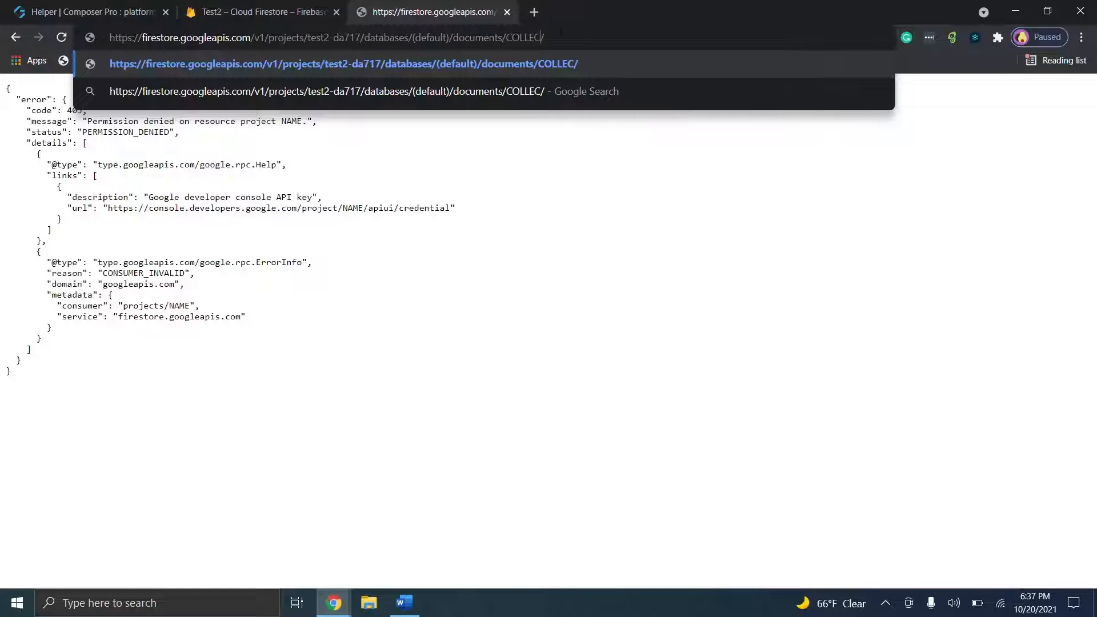
{"action": "key", "text": "BackSpace"}
{"action": "type", "text": "Test"}
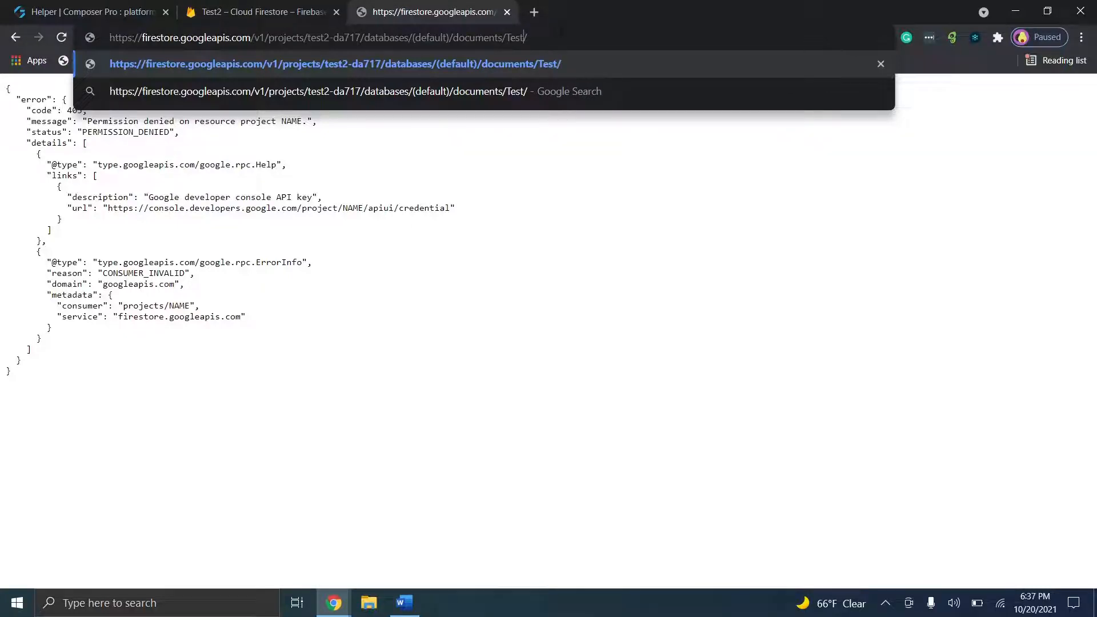
{"action": "key", "text": "Return"}
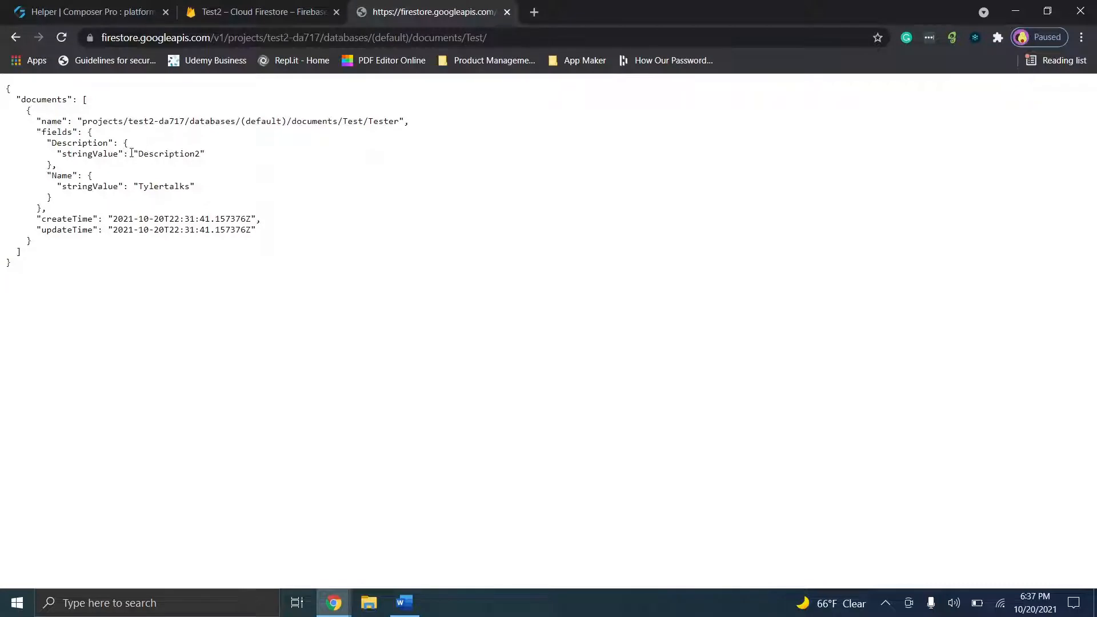
Step: Examine the Description and Name string values within the fields block of the JSON response
{"action": "left_click_drag", "start_coordinate": [132, 153], "coordinate": [202, 152]}
{"action": "left_click_drag", "start_coordinate": [144, 185], "coordinate": [176, 187]}
{"action": "left_click_drag", "start_coordinate": [43, 207], "coordinate": [37, 130]}
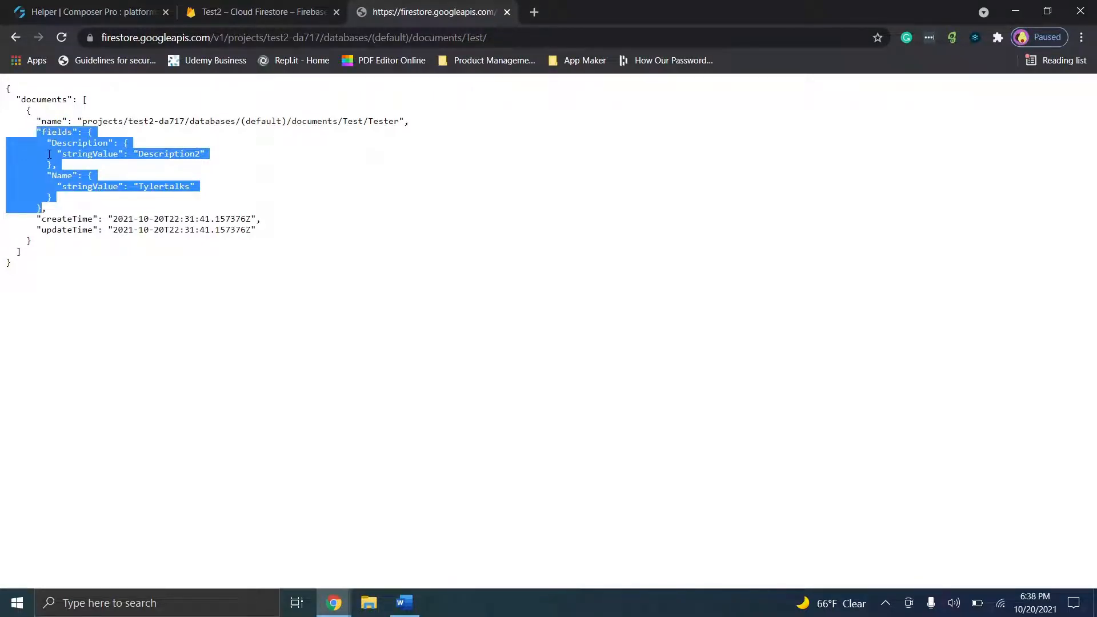
{"action": "left_click", "coordinate": [81, 140]}
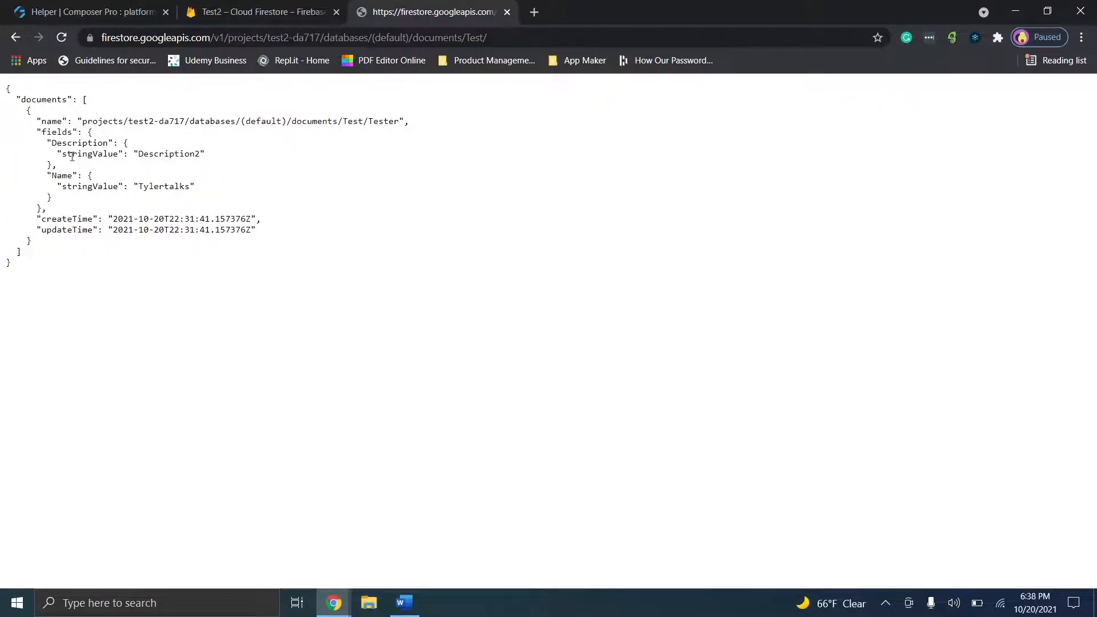
{"action": "left_click", "coordinate": [68, 7]}
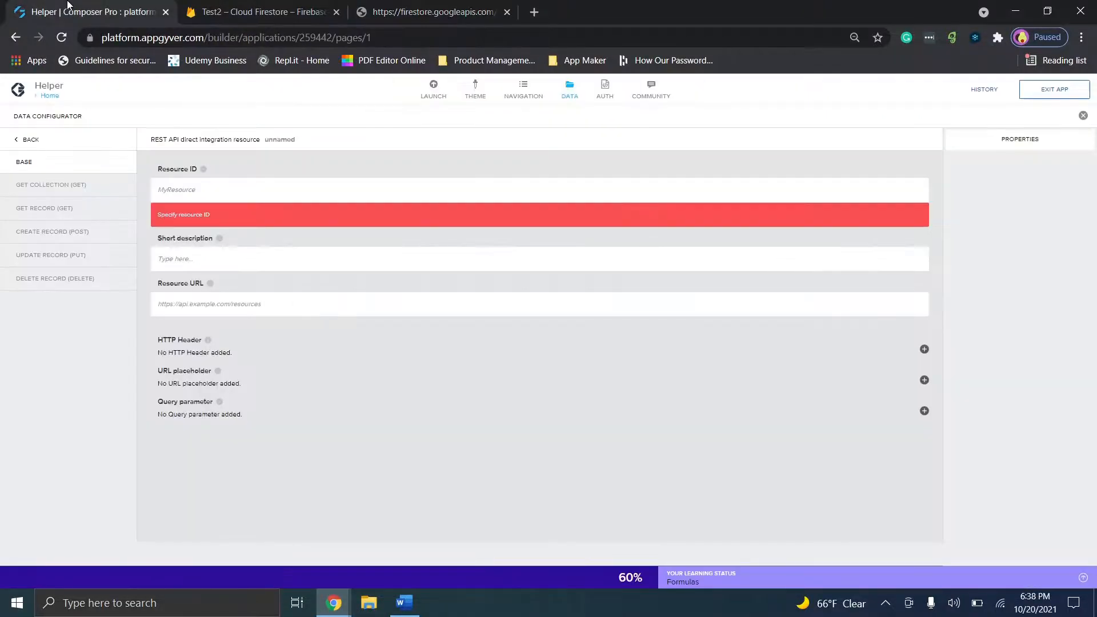
{"action": "left_click", "coordinate": [404, 603]}
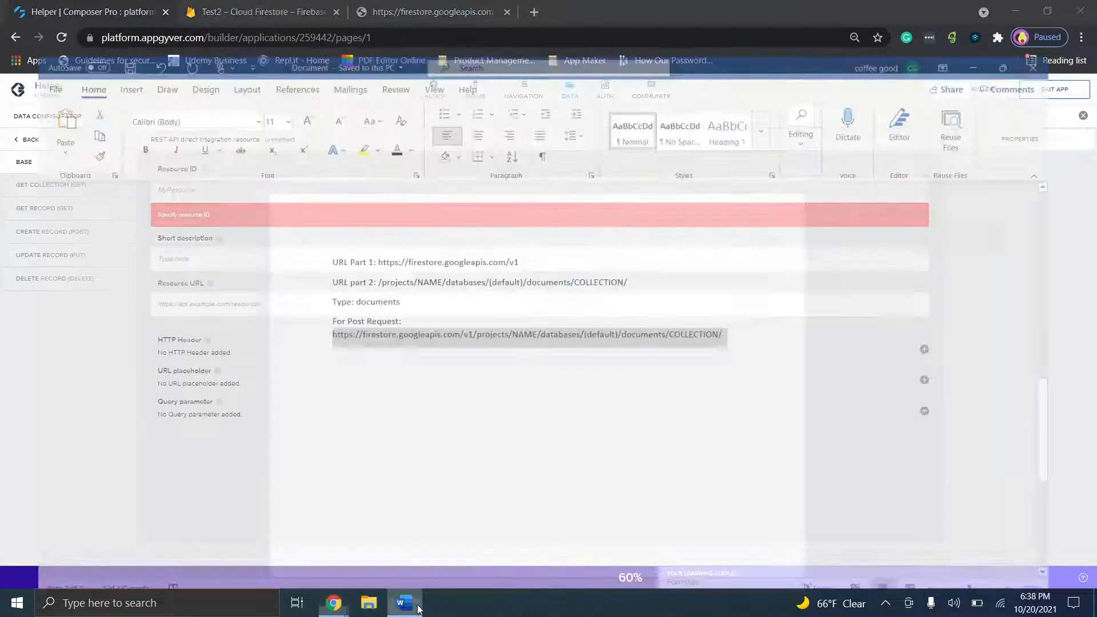
{"action": "left_click", "coordinate": [453, 219]}
{"action": "left_click_drag", "start_coordinate": [537, 219], "coordinate": [369, 222]}
{"action": "key", "text": "ctrl+c"}
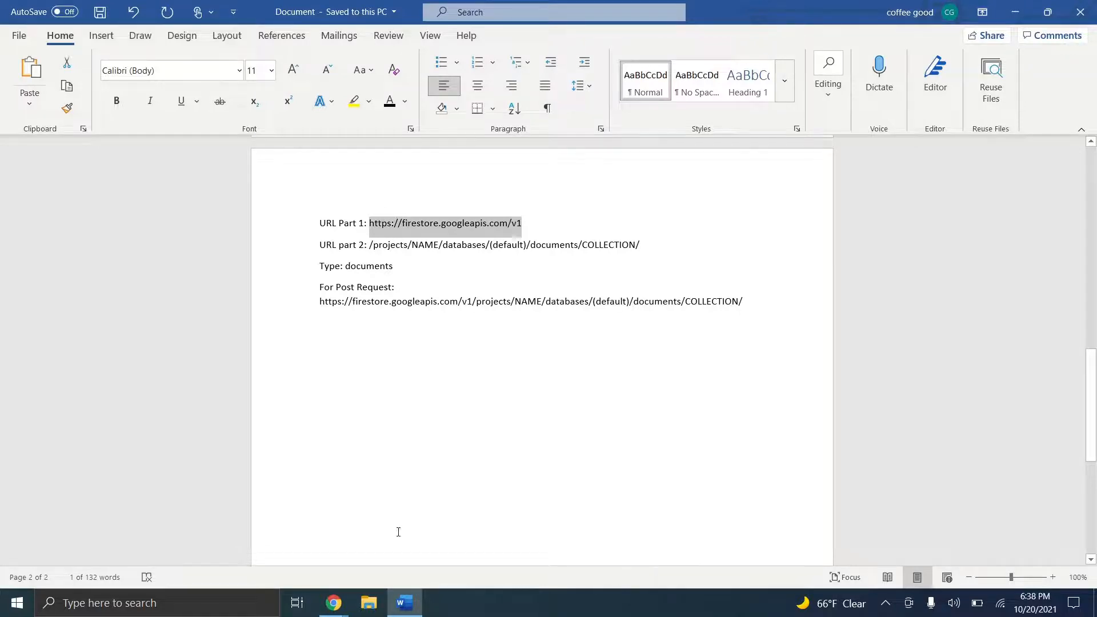
{"action": "key", "text": "alt+Tab"}
{"action": "left_click", "coordinate": [263, 195]}
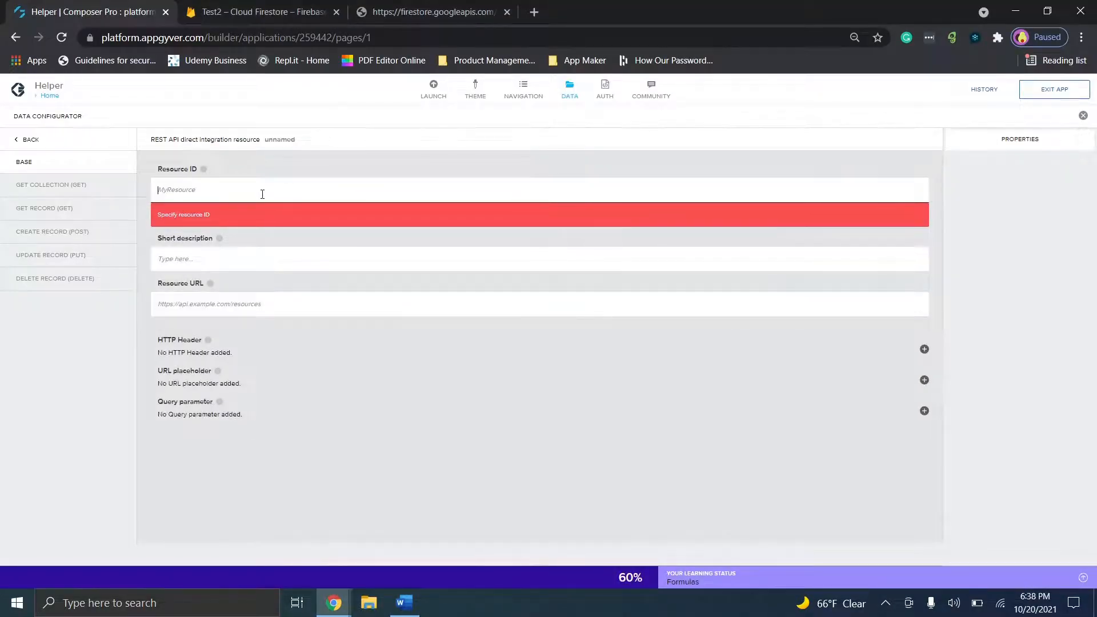
{"action": "type", "text": "Test"}
{"action": "key", "text": "Tab"}
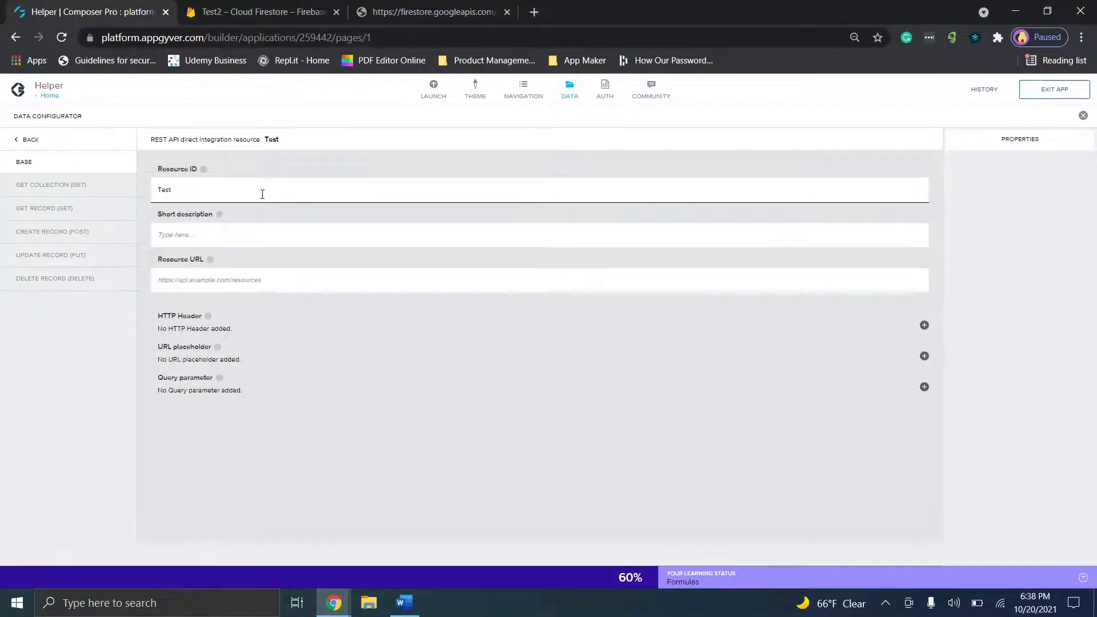
{"action": "type", "text": "Test"}
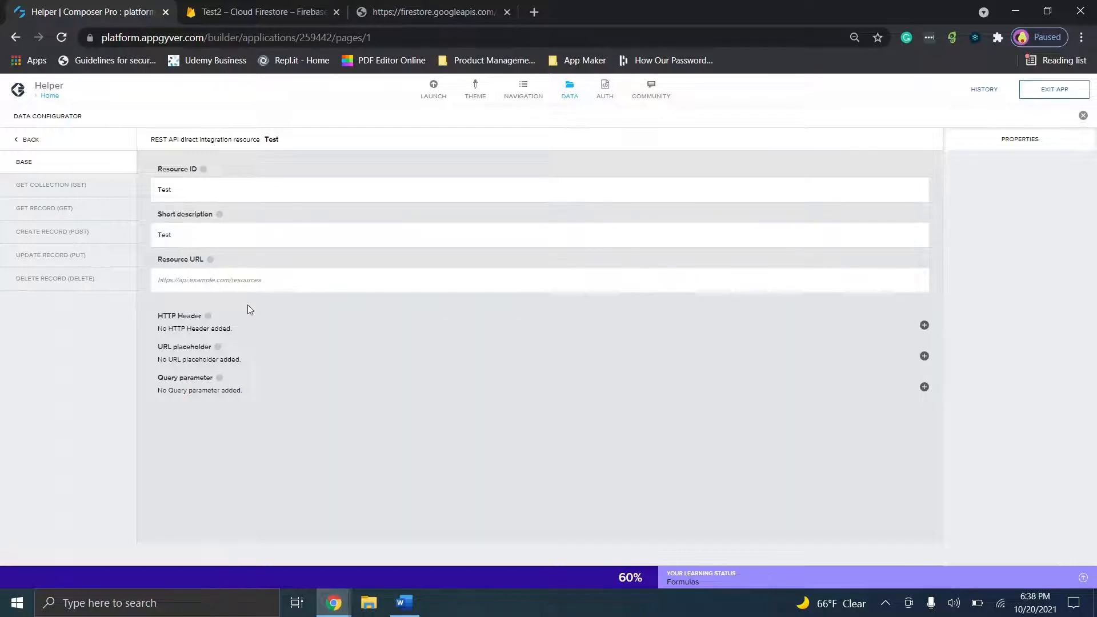
{"action": "left_click", "coordinate": [249, 288]}
{"action": "key", "text": "ctrl+v"}
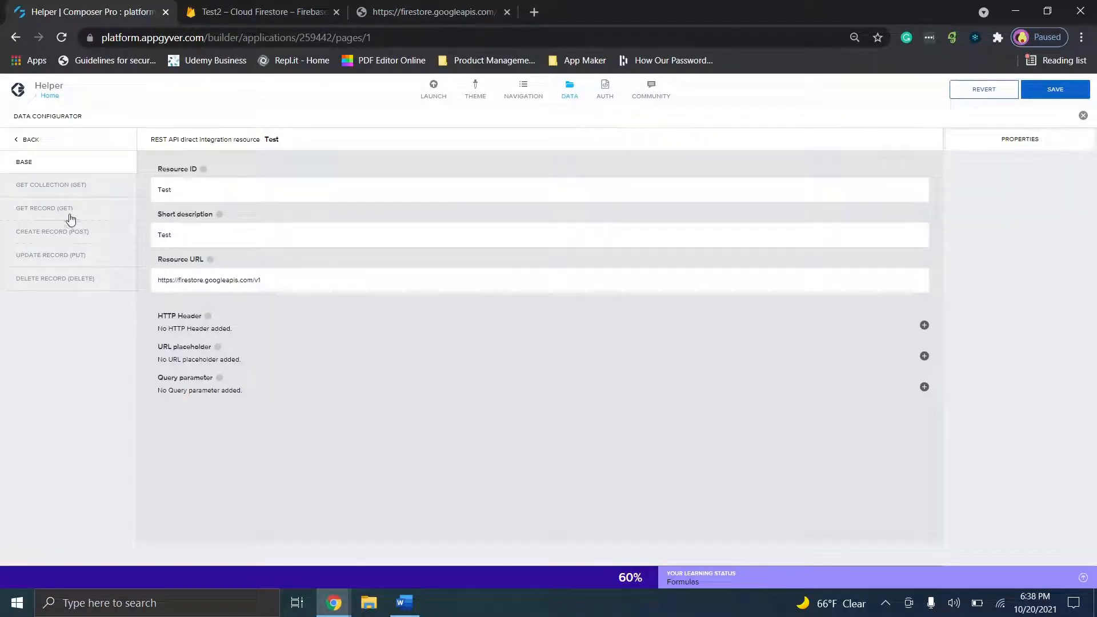
Step: Copy URL part 2 from the Word document into the relative path of AppGyver's Get Collection method
{"action": "left_click", "coordinate": [62, 195]}
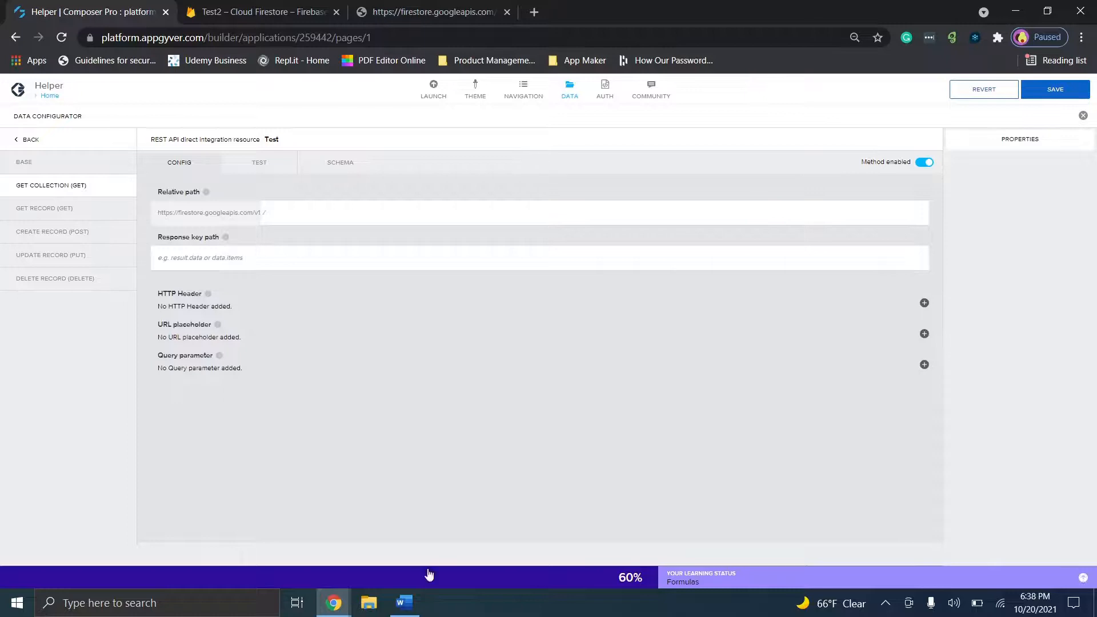
{"action": "left_click", "coordinate": [404, 602]}
{"action": "left_click", "coordinate": [393, 268]}
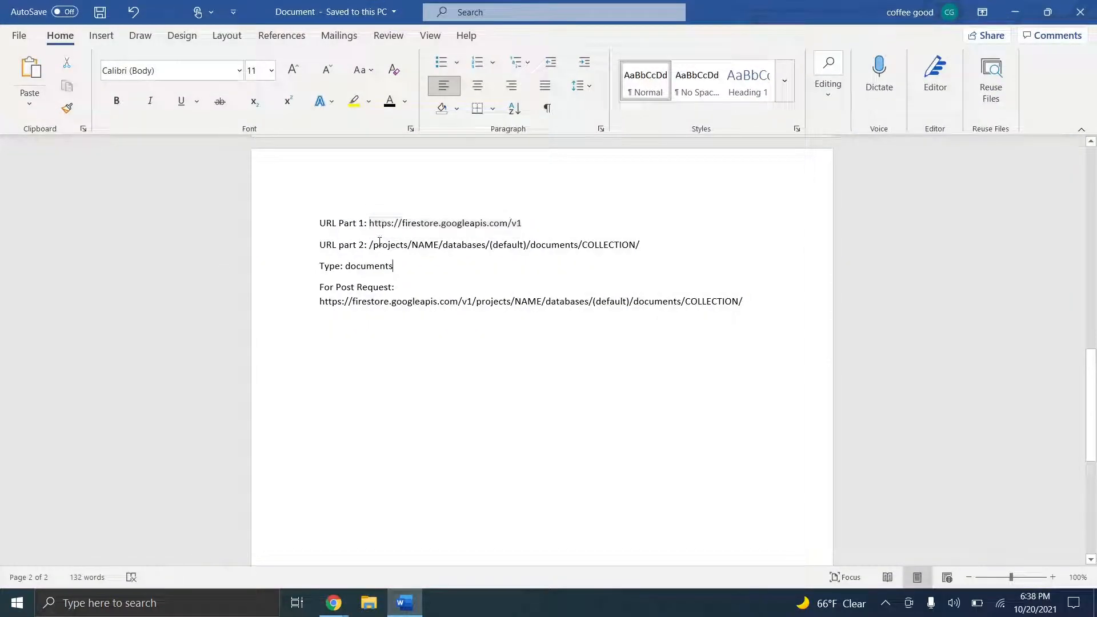
{"action": "left_click_drag", "start_coordinate": [370, 243], "coordinate": [651, 255]}
{"action": "key", "text": "ctrl+c"}
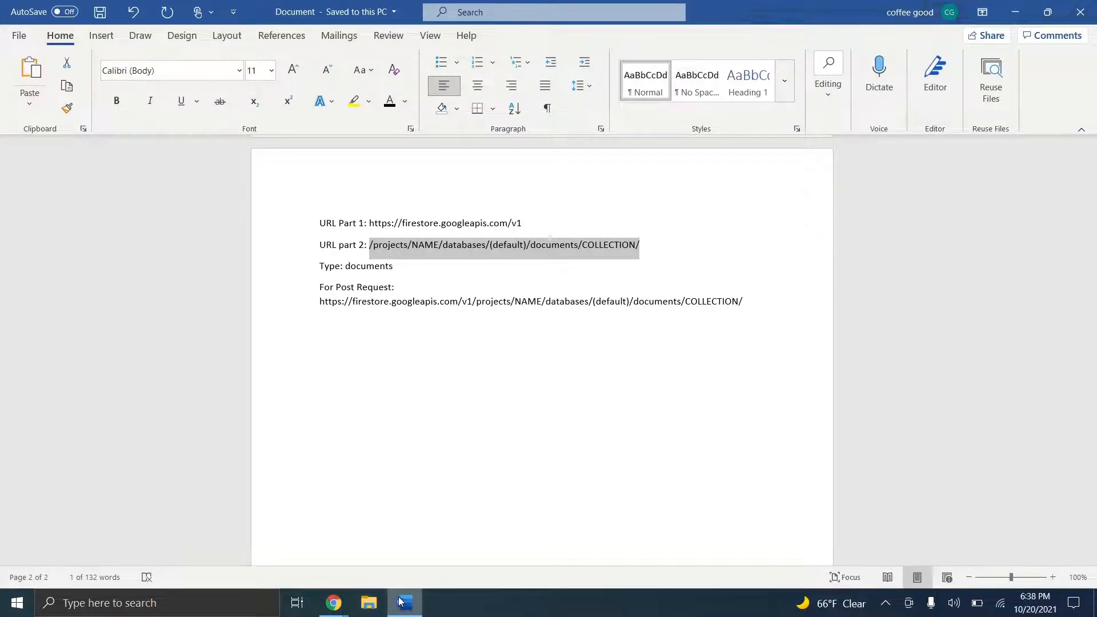
{"action": "left_click", "coordinate": [334, 603]}
{"action": "left_click", "coordinate": [299, 211]}
{"action": "key", "text": "ctrl+v"}
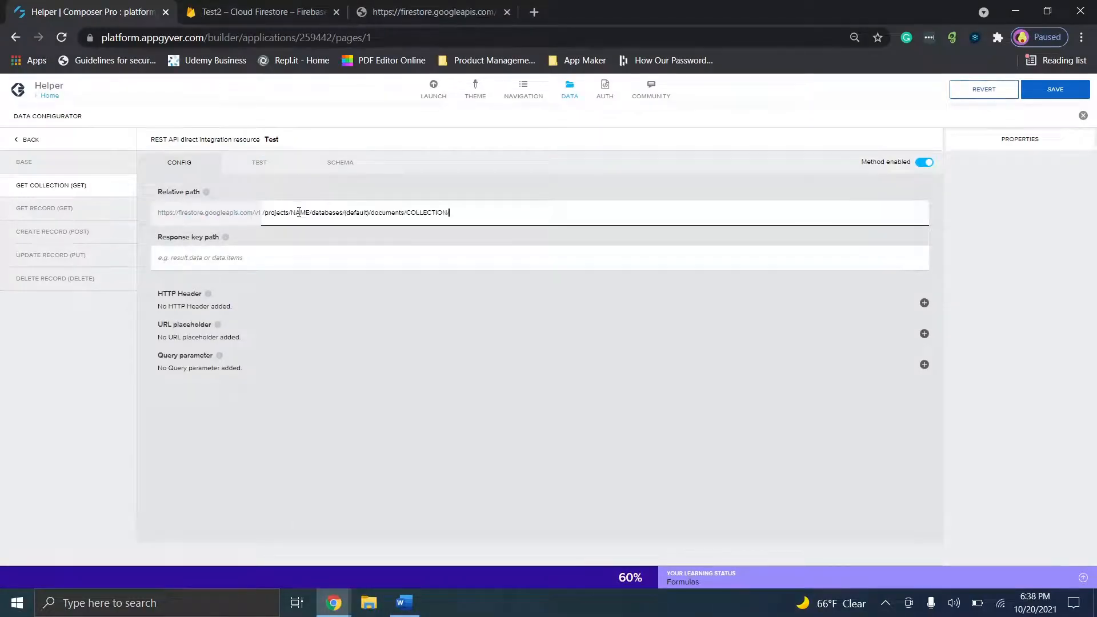
Step: Copy the project ID test2-da717 from the Firebase console address and substitute it for NAME in the relative path
{"action": "left_click", "coordinate": [297, 8]}
{"action": "left_click_drag", "start_coordinate": [370, 37], "coordinate": [318, 37]}
{"action": "key", "text": "ctrl+c"}
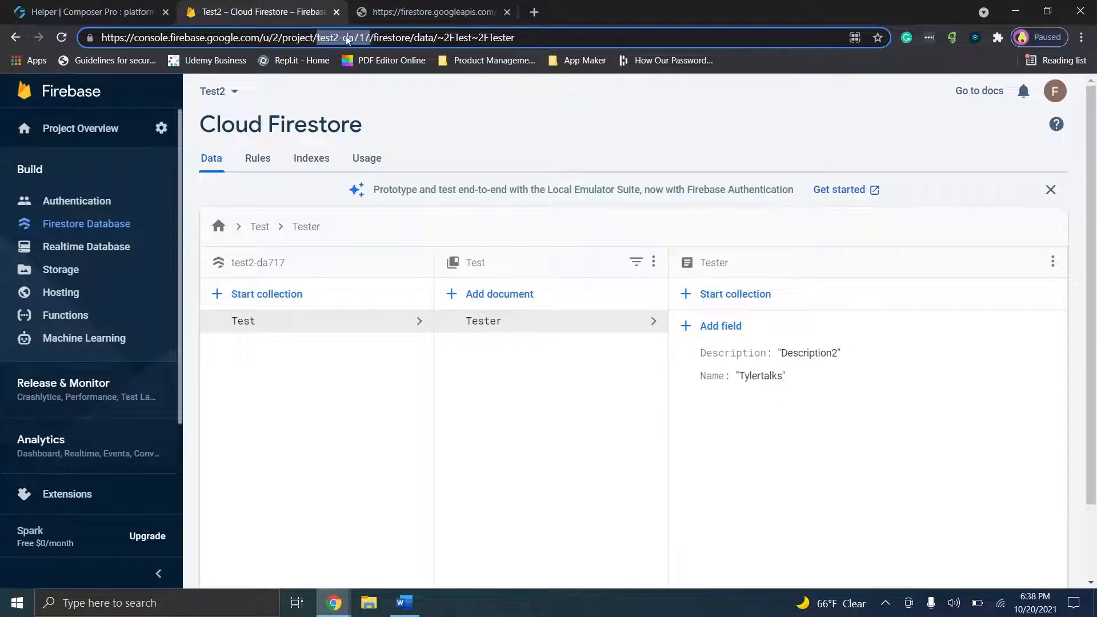
{"action": "left_click", "coordinate": [143, 12]}
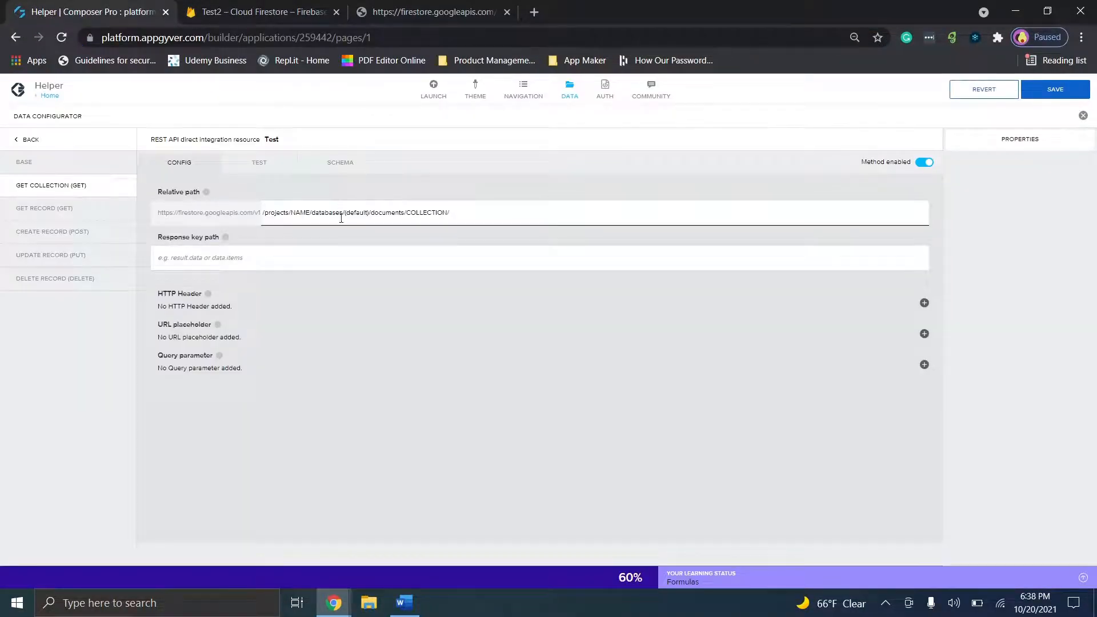
{"action": "key", "text": "BackSpace"}
{"action": "key", "text": "BackSpace"}
{"action": "key", "text": "BackSpace"}
{"action": "key", "text": "BackSpace"}
{"action": "key", "text": "ctrl+v"}
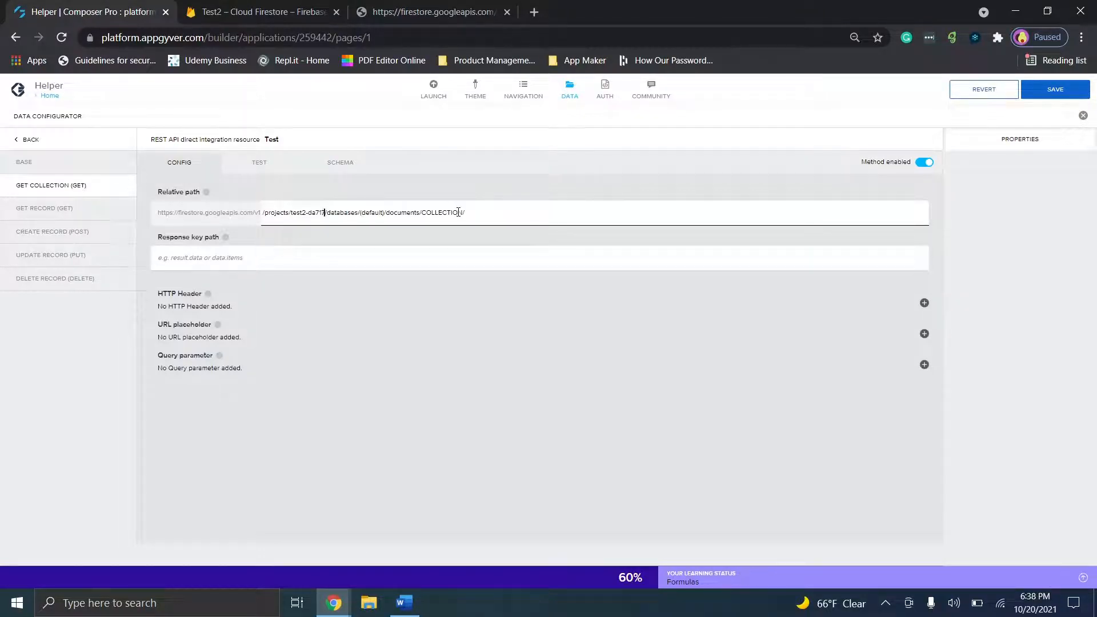
Step: Replace COLLECTION in the Get Collection relative path with Test
{"action": "key", "text": "BackSpace"}
{"action": "key", "text": "BackSpace"}
{"action": "key", "text": "BackSpace"}
{"action": "key", "text": "BackSpace"}
{"action": "key", "text": "BackSpace"}
Step: Set the Get Collection response key path to documents and open the method's test page
{"action": "left_click", "coordinate": [416, 256]}
{"action": "type", "text": "doc"}
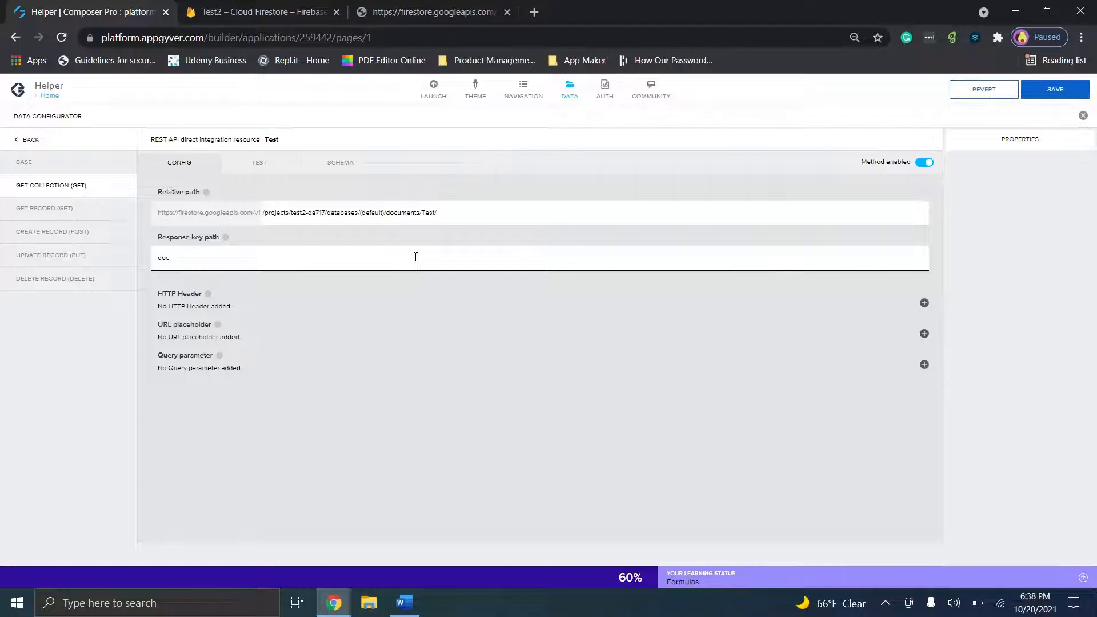
{"action": "type", "text": "eumments"}
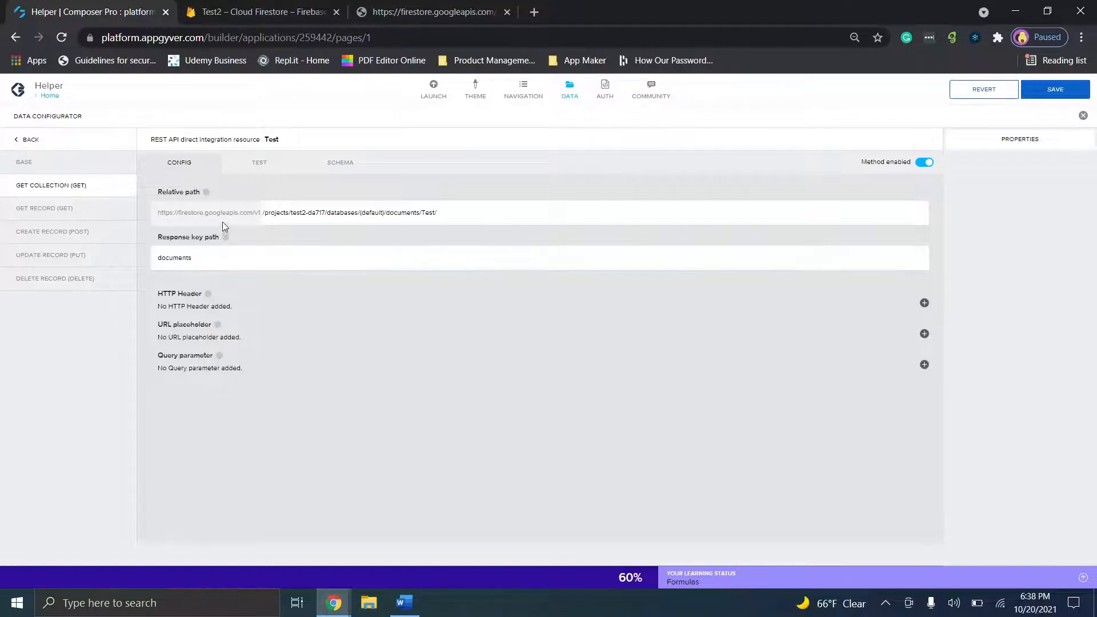
{"action": "left_click", "coordinate": [246, 173]}
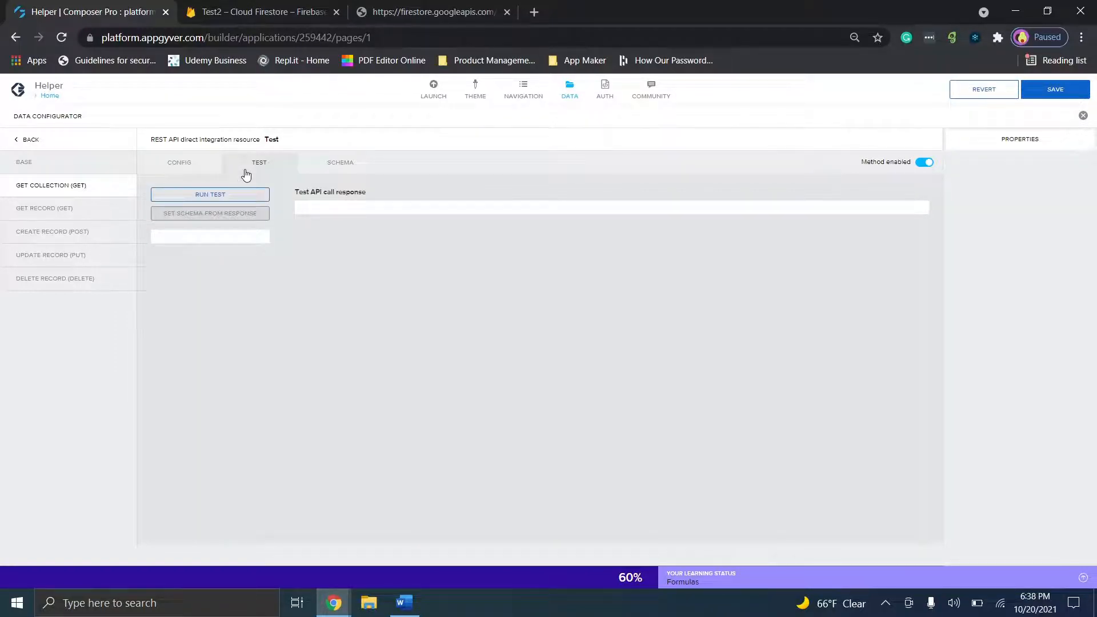
Step: Run the Get Collection test and check the relative path's project ID against the Firebase console address
{"action": "left_click", "coordinate": [238, 193]}
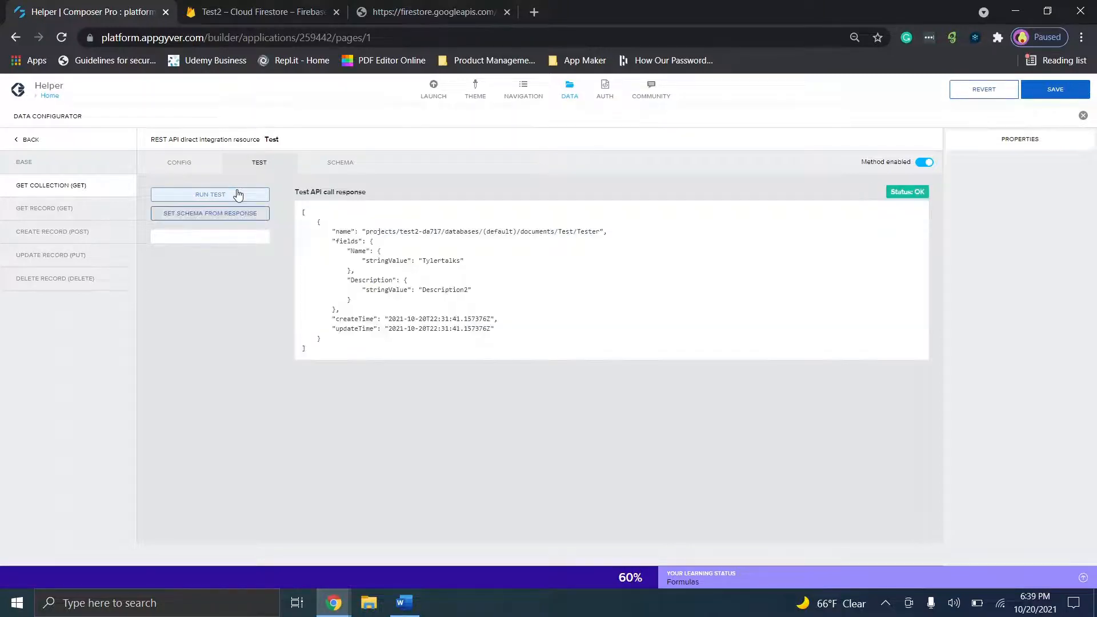
{"action": "left_click", "coordinate": [182, 171]}
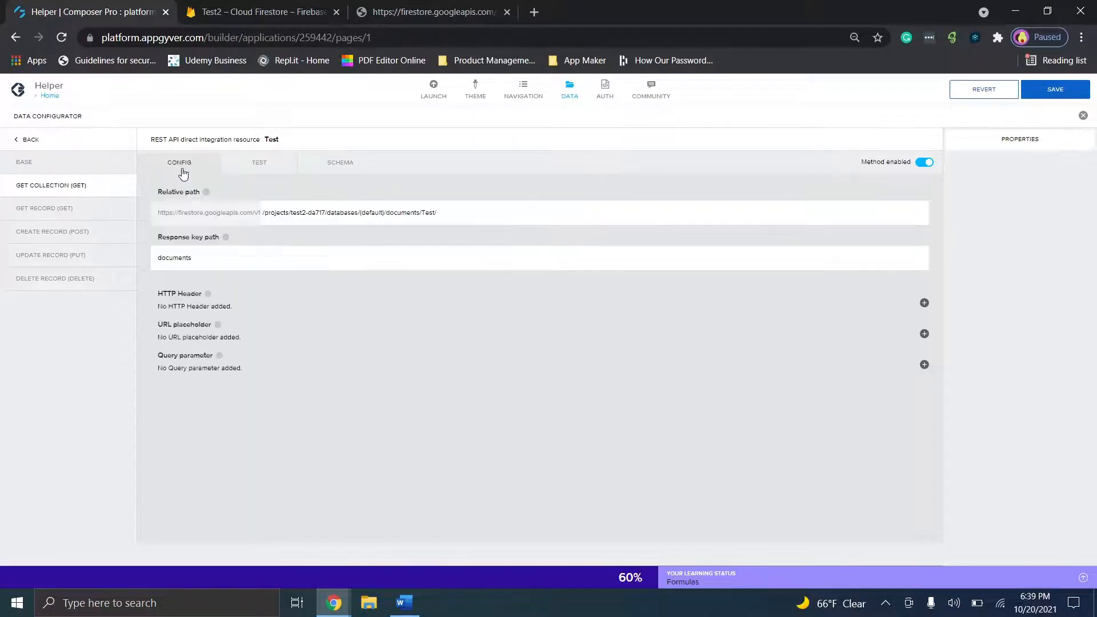
{"action": "left_click", "coordinate": [281, 219]}
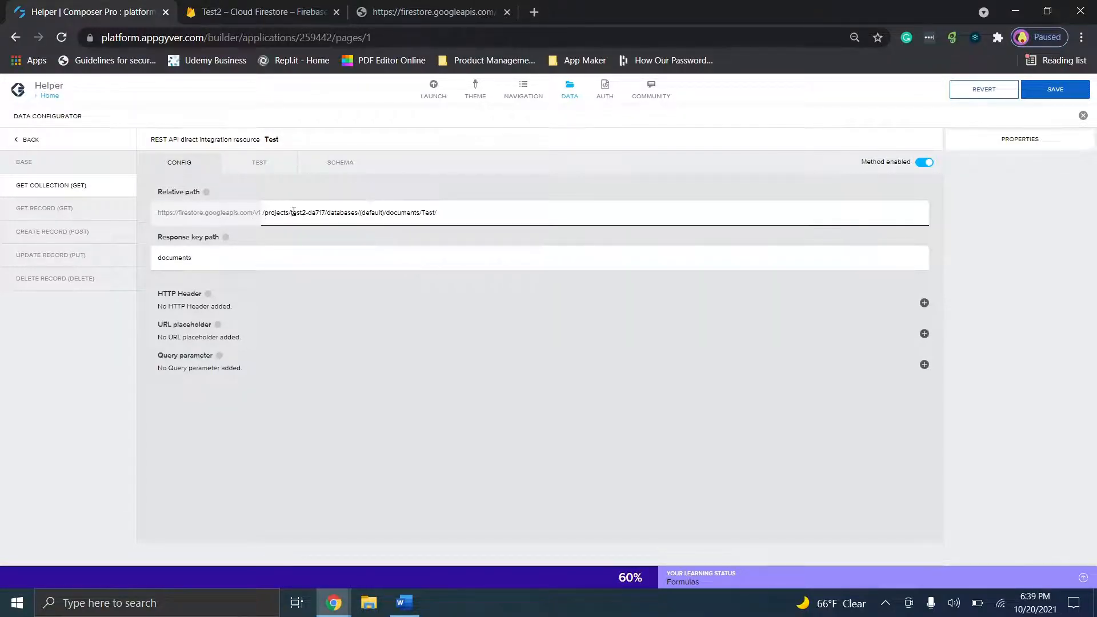
{"action": "left_click", "coordinate": [282, 10]}
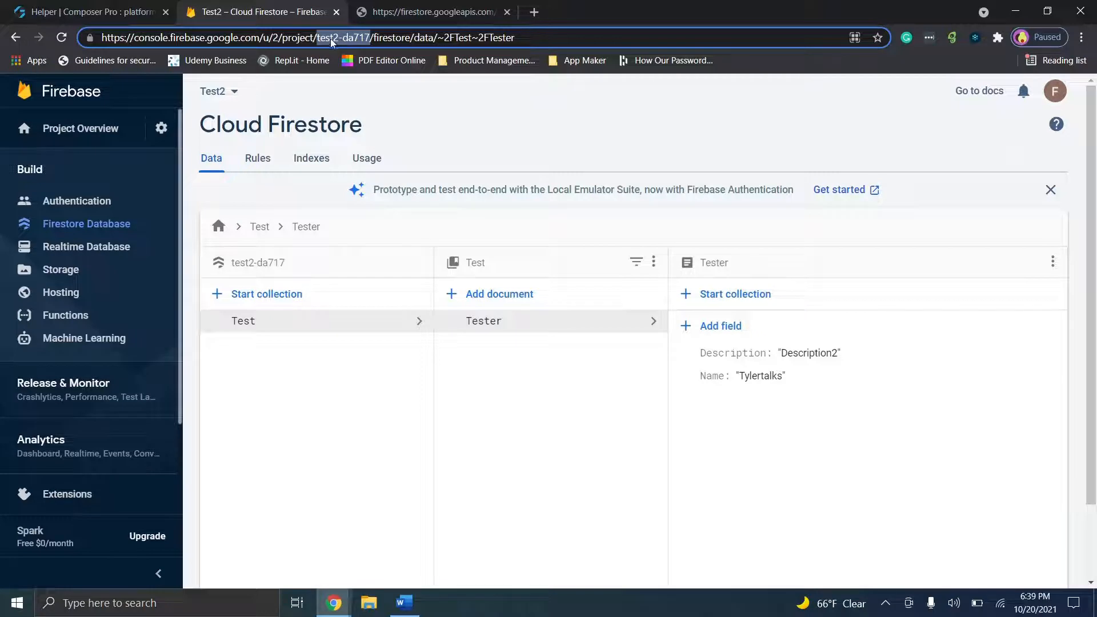
{"action": "left_click", "coordinate": [150, 11]}
{"action": "left_click", "coordinate": [396, 212]}
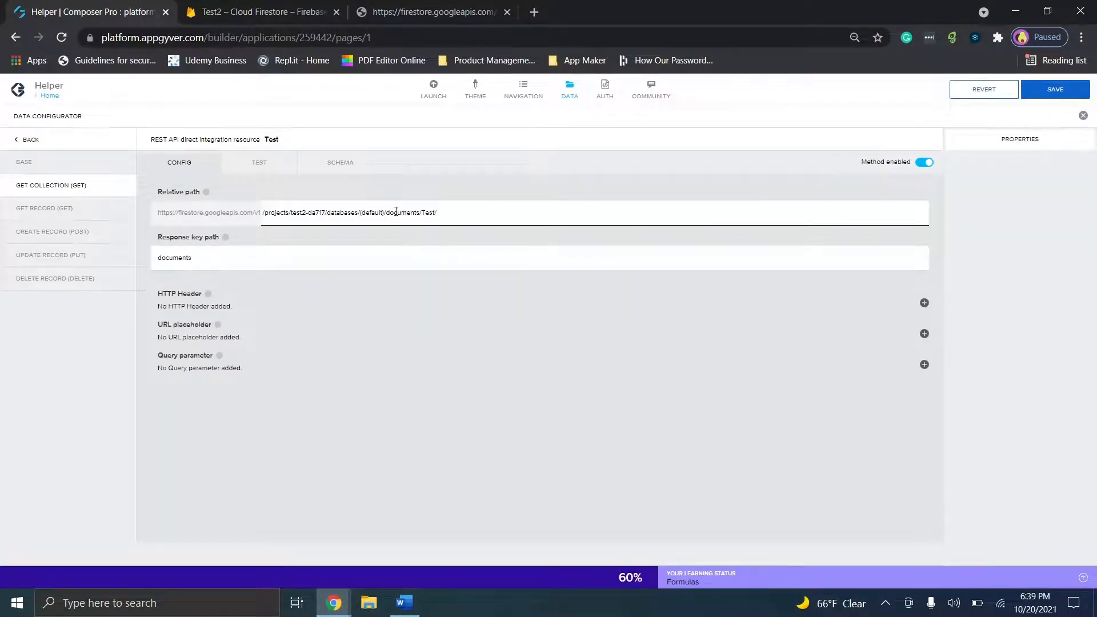
Step: Compare the Get Collection test response with the raw Firestore JSON in the browser
{"action": "left_click", "coordinate": [260, 164]}
{"action": "left_click_drag", "start_coordinate": [343, 233], "coordinate": [502, 338]}
{"action": "left_click", "coordinate": [539, 348]}
{"action": "left_click", "coordinate": [435, 17]}
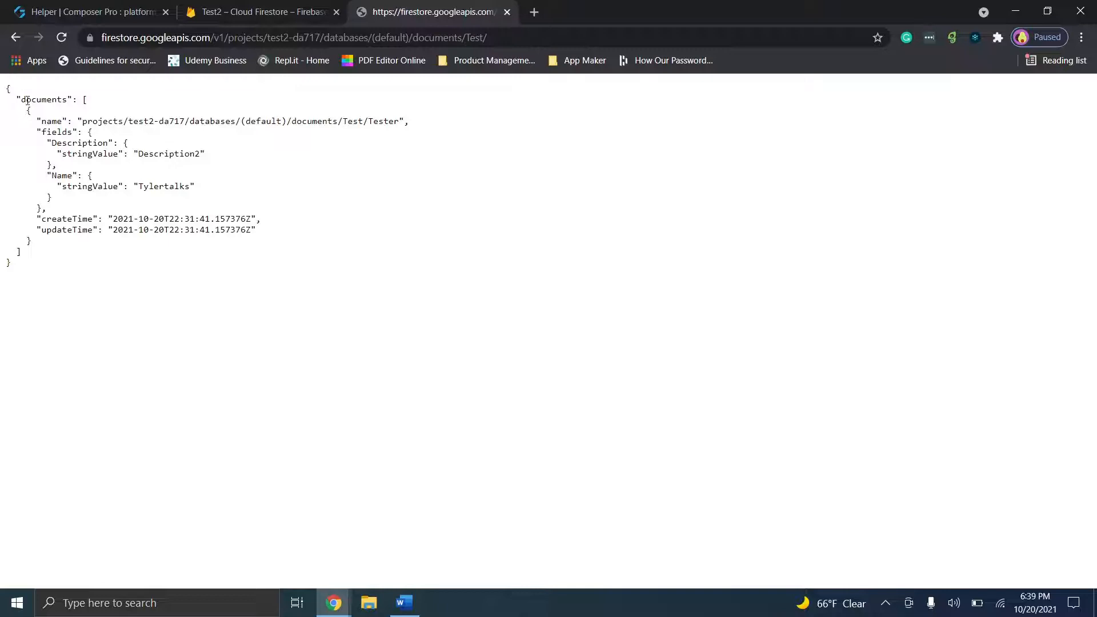
{"action": "left_click", "coordinate": [135, 17]}
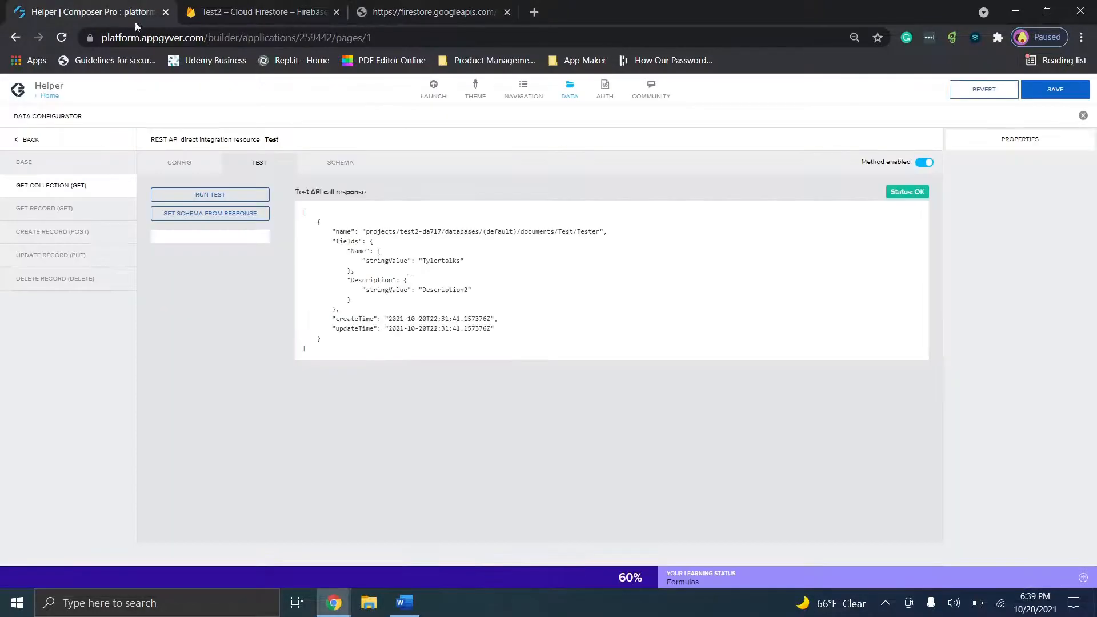
Step: Set the Get Collection schema from the test response and save the app
{"action": "left_click", "coordinate": [235, 215]}
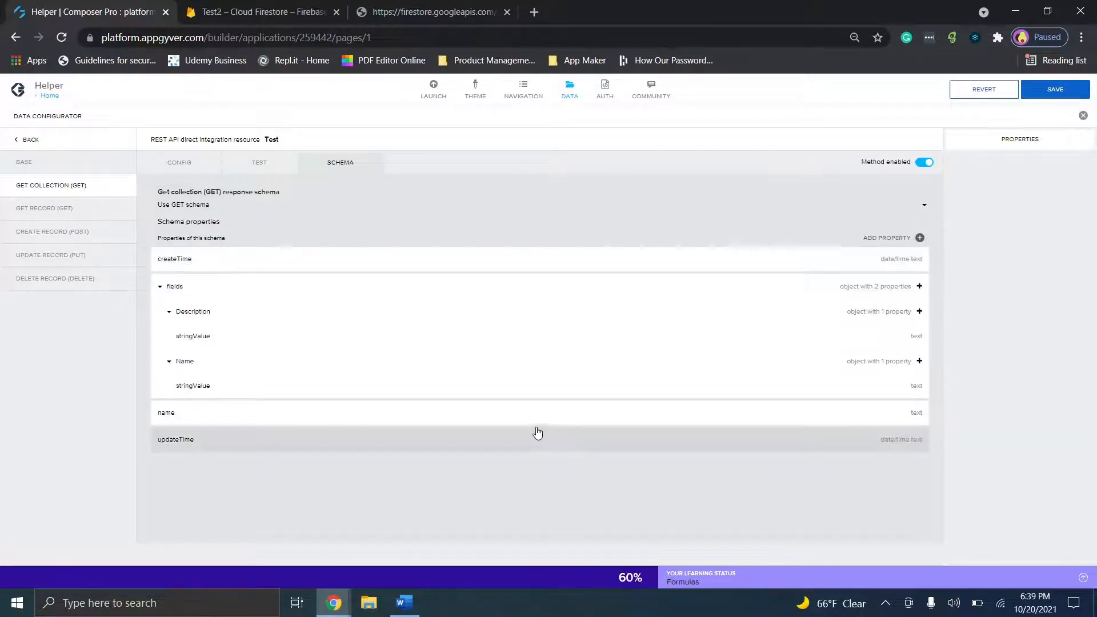
{"action": "left_click", "coordinate": [1042, 100]}
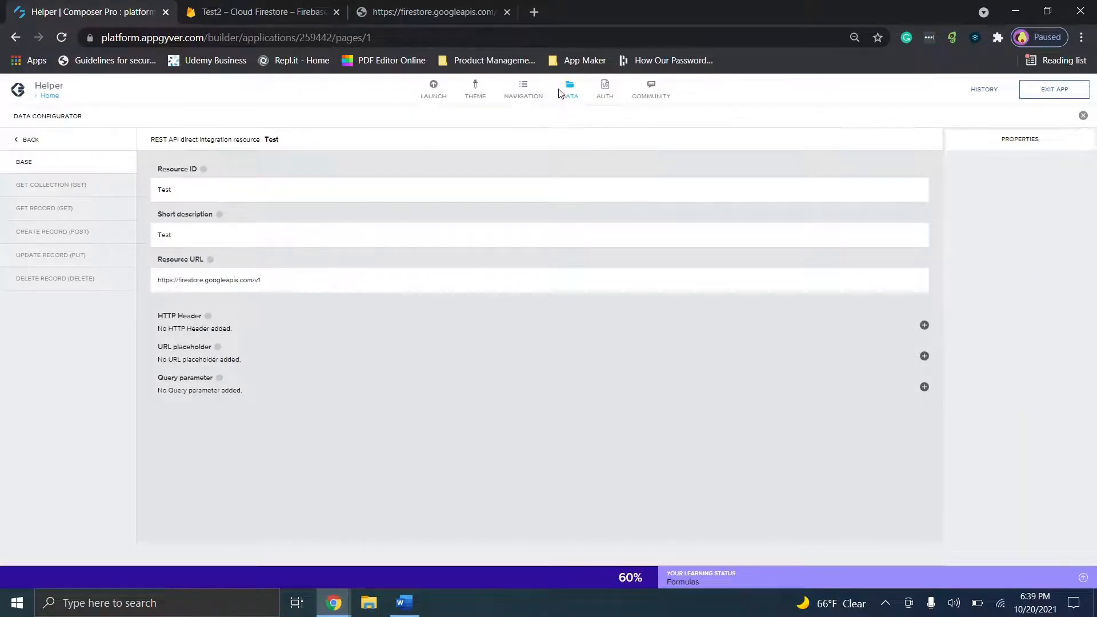
Step: Close the data configurator, add a data variable from the Test resource to the Home page, and save the app
{"action": "left_click", "coordinate": [566, 91]}
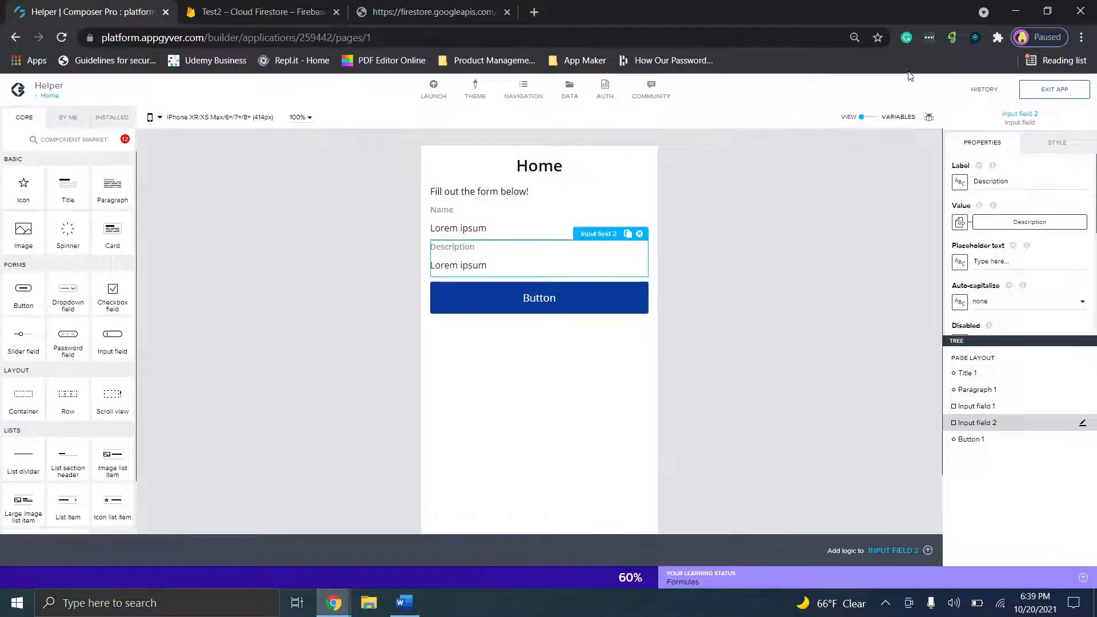
{"action": "left_click", "coordinate": [866, 121]}
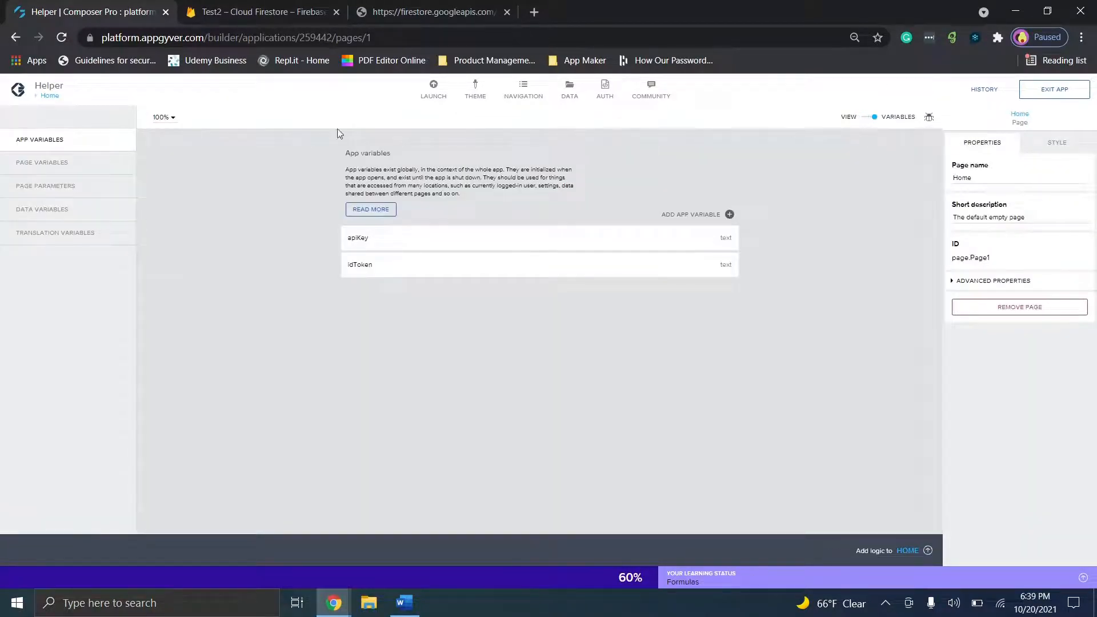
{"action": "left_click", "coordinate": [56, 212]}
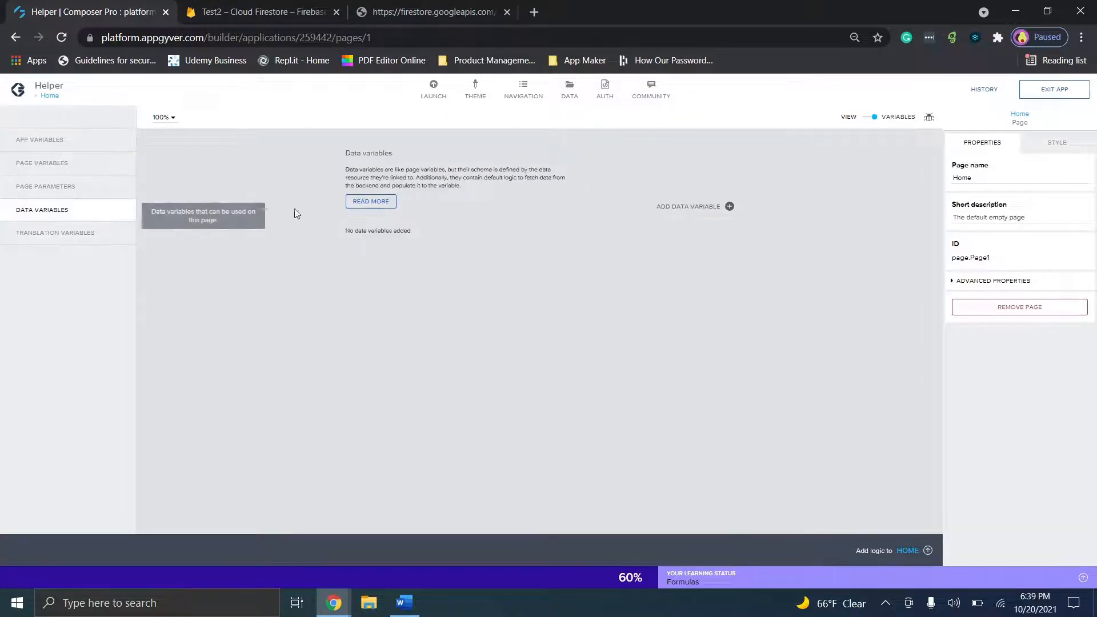
{"action": "left_click", "coordinate": [729, 206]}
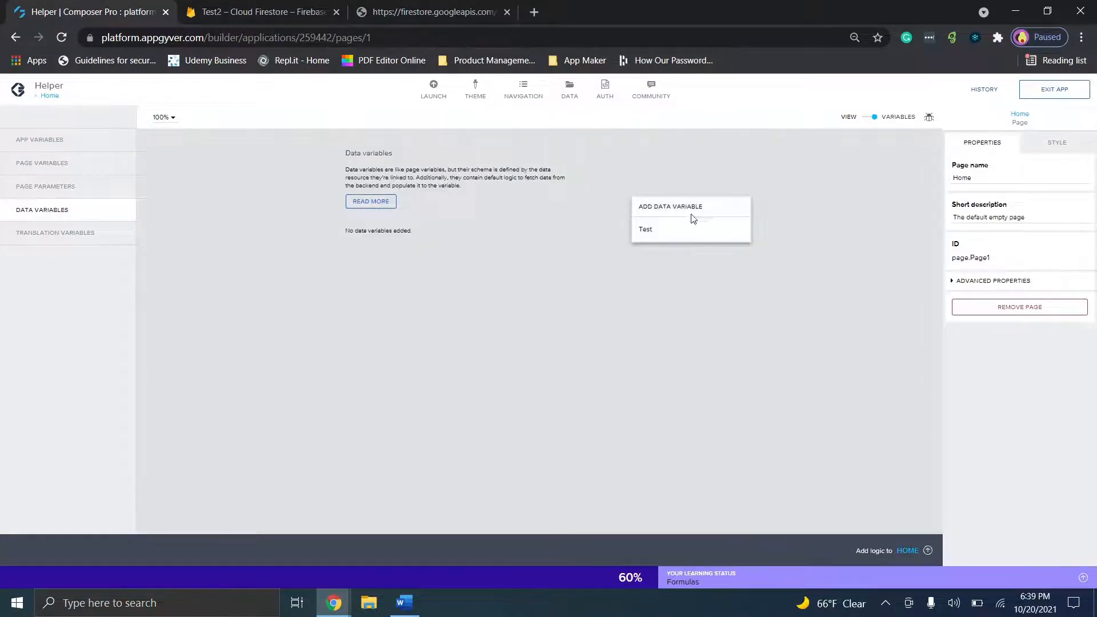
{"action": "left_click", "coordinate": [651, 231]}
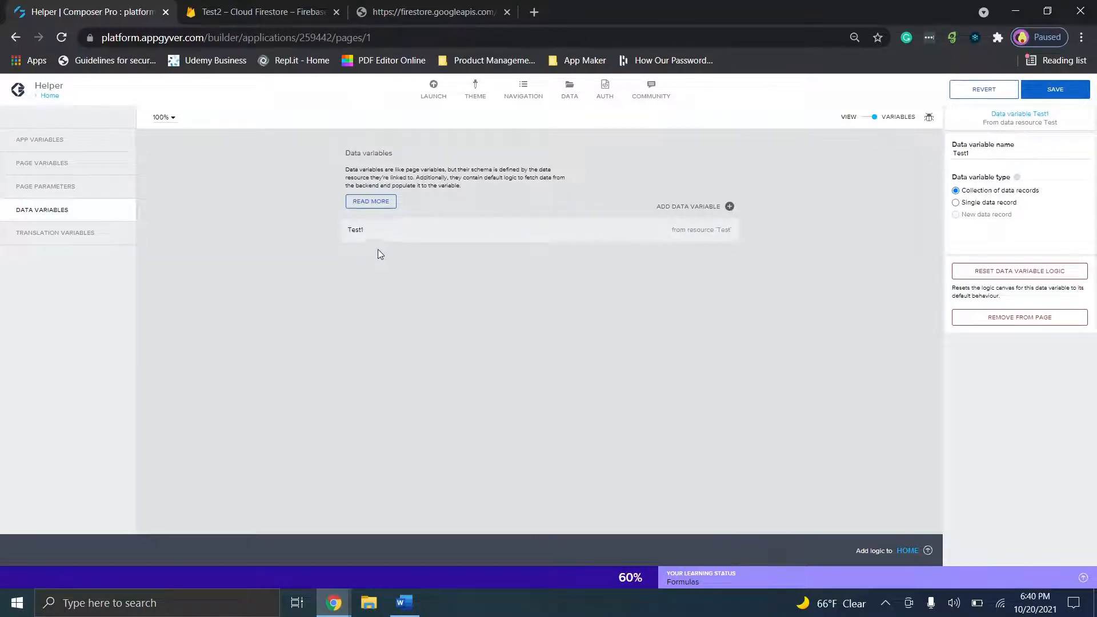
{"action": "left_click", "coordinate": [1051, 92]}
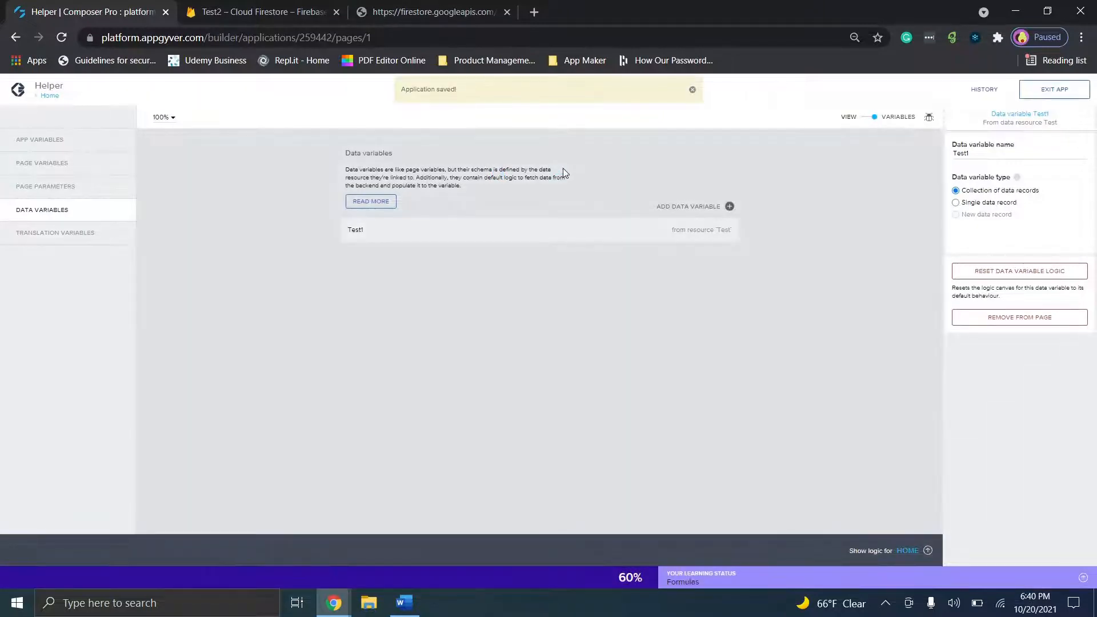
{"action": "left_click", "coordinate": [569, 90]}
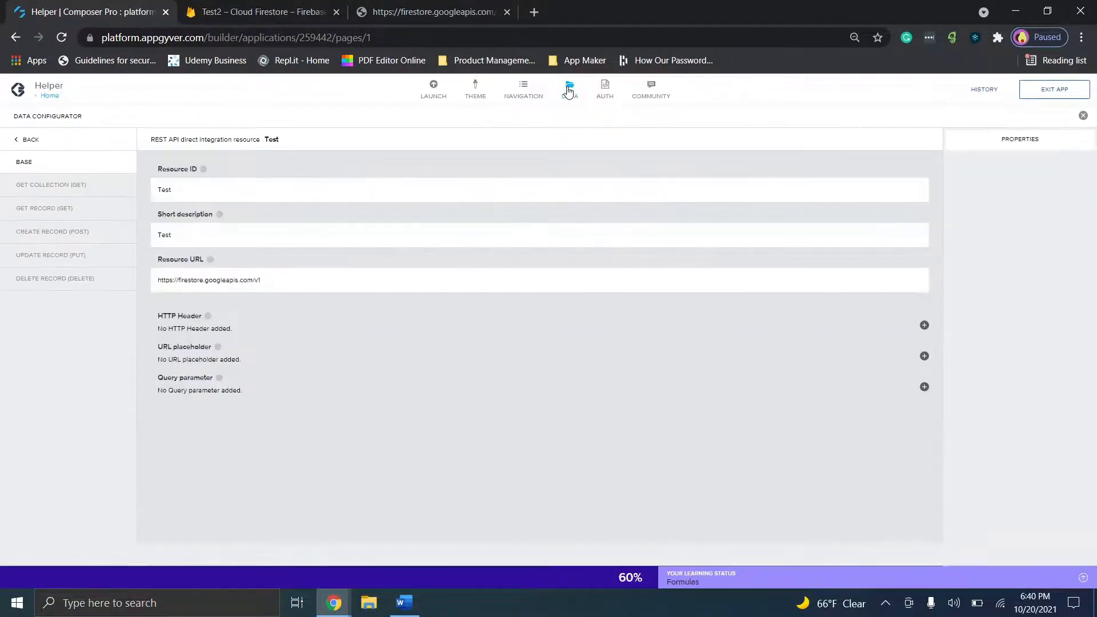
{"action": "left_click", "coordinate": [570, 90]}
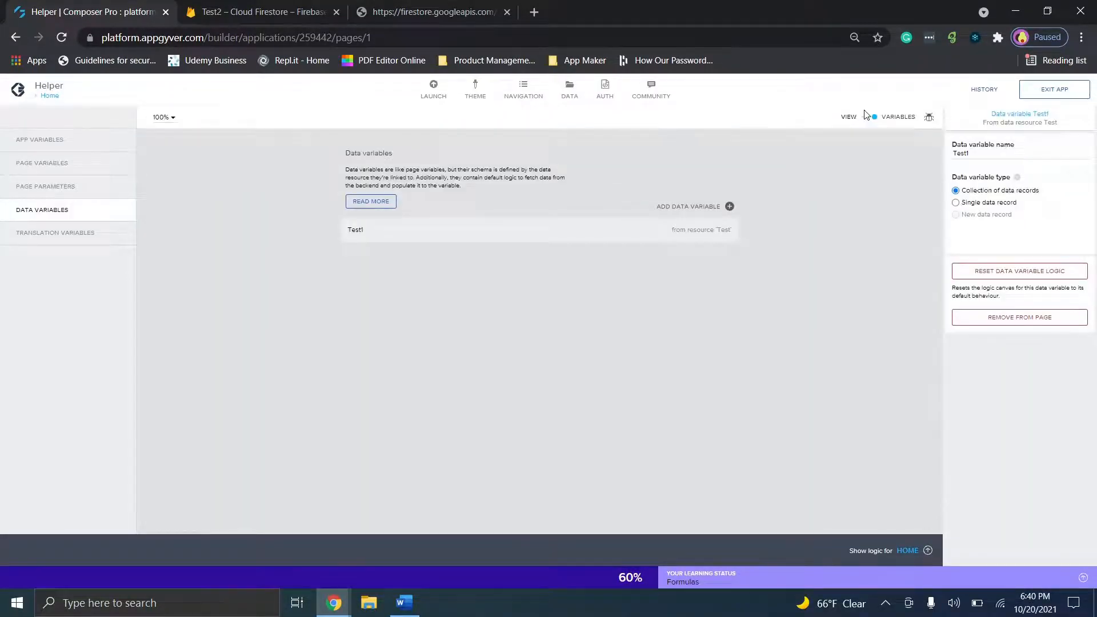
Step: Return to the Home page layout and add a container below the button
{"action": "left_click", "coordinate": [870, 123]}
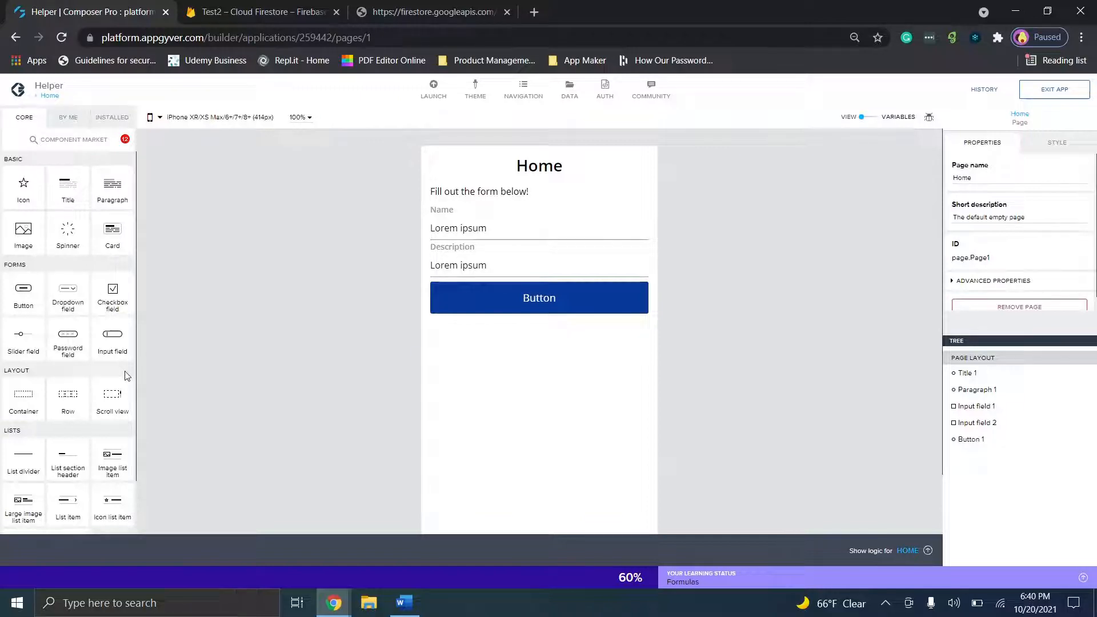
{"action": "left_click_drag", "start_coordinate": [18, 400], "coordinate": [515, 387]}
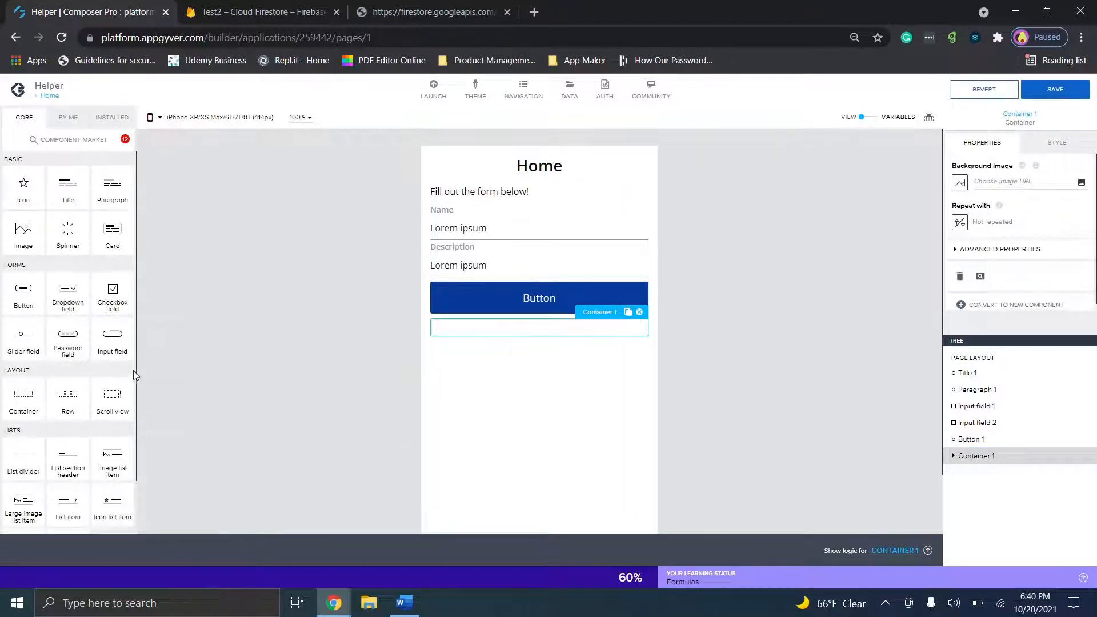
{"action": "left_click_drag", "start_coordinate": [73, 391], "coordinate": [479, 327]}
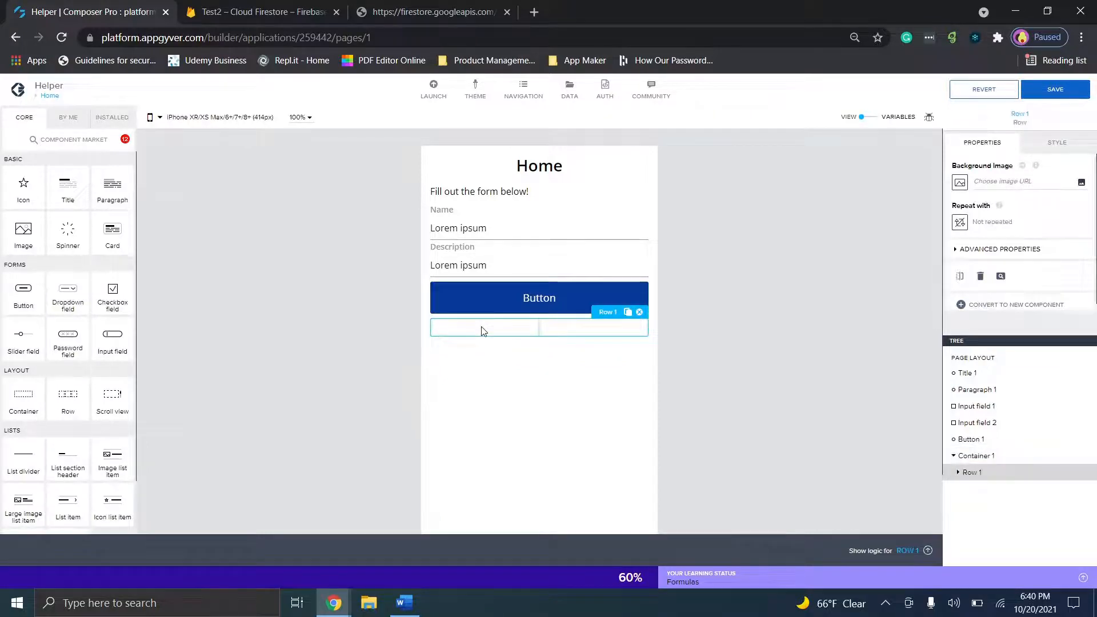
{"action": "left_click_drag", "start_coordinate": [14, 472], "coordinate": [1025, 470]}
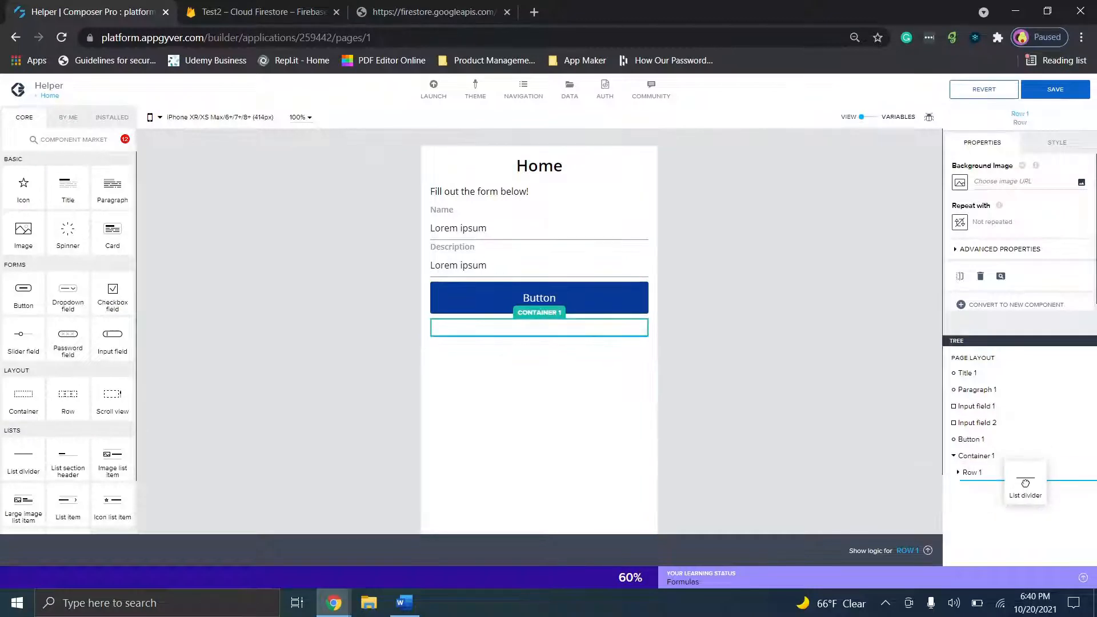
{"action": "left_click_drag", "start_coordinate": [1026, 483], "coordinate": [1026, 486]}
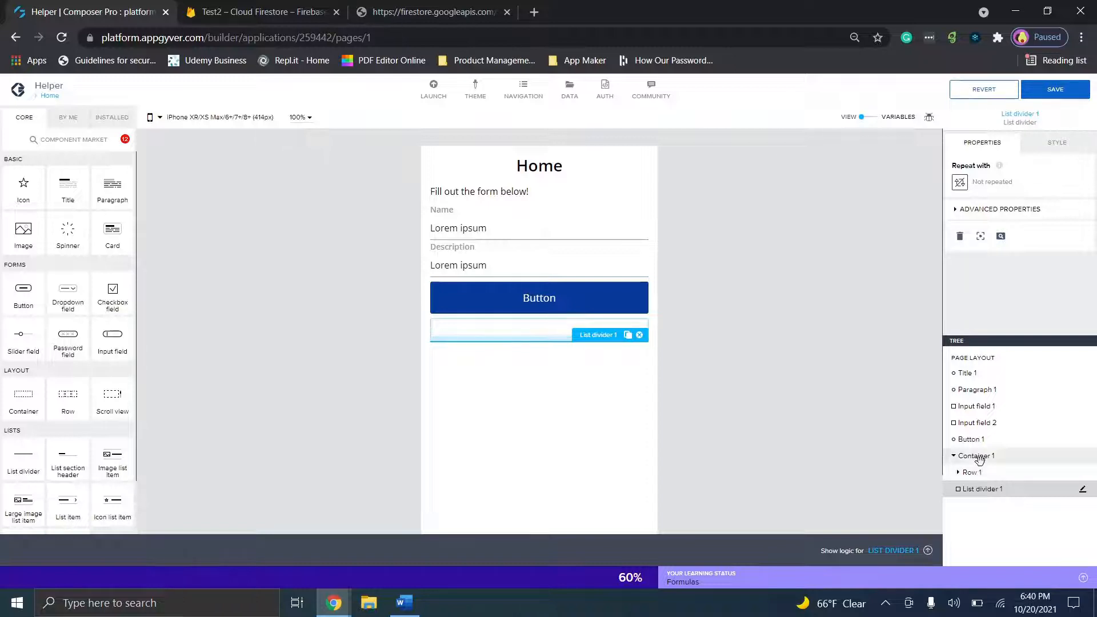
{"action": "left_click", "coordinate": [981, 474]}
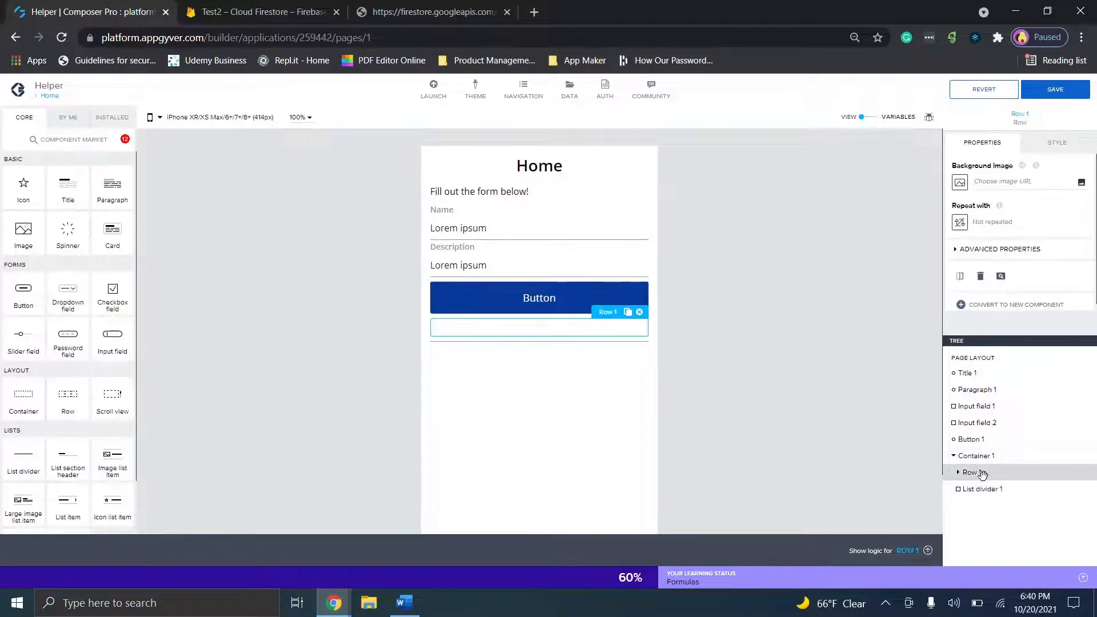
{"action": "left_click", "coordinate": [978, 489]}
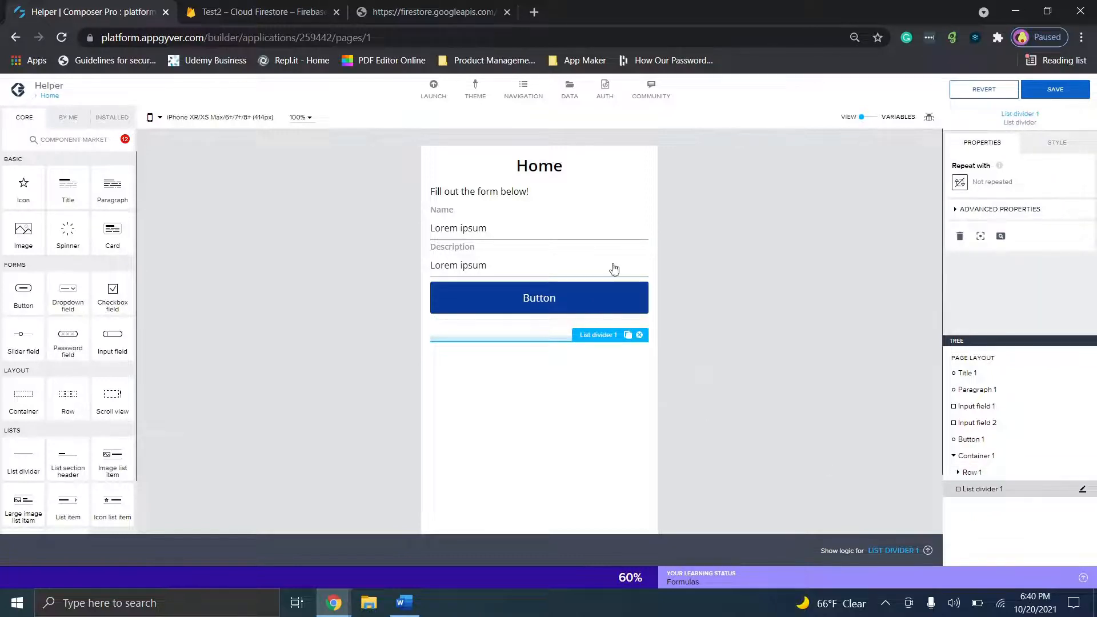
{"action": "left_click", "coordinate": [639, 335]}
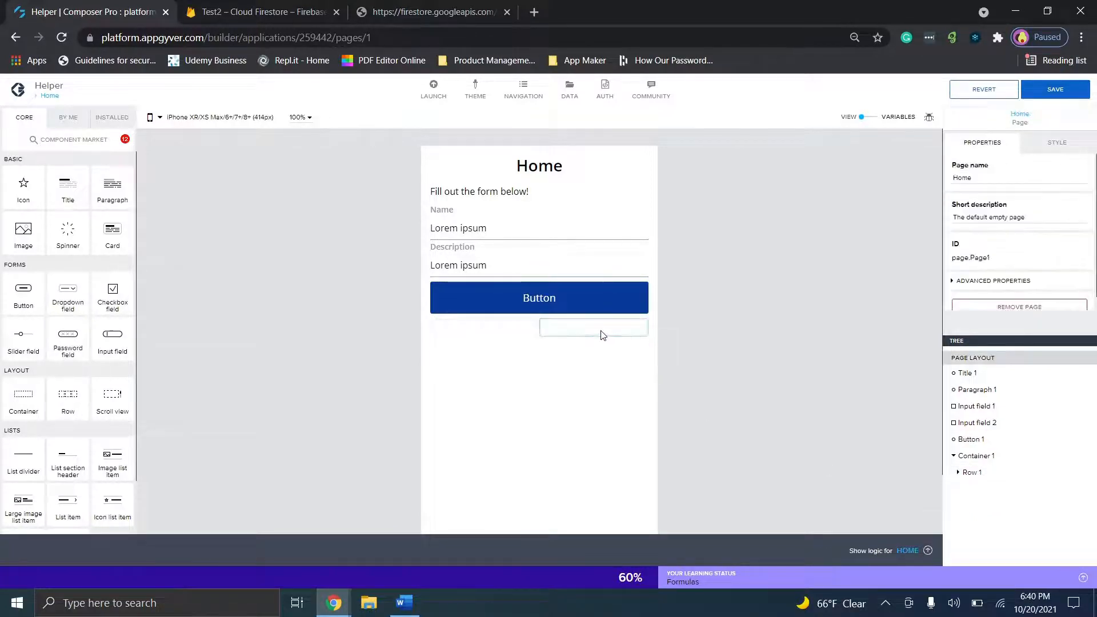
{"action": "left_click", "coordinate": [645, 328]}
{"action": "left_click", "coordinate": [640, 312]}
{"action": "left_click", "coordinate": [520, 337]}
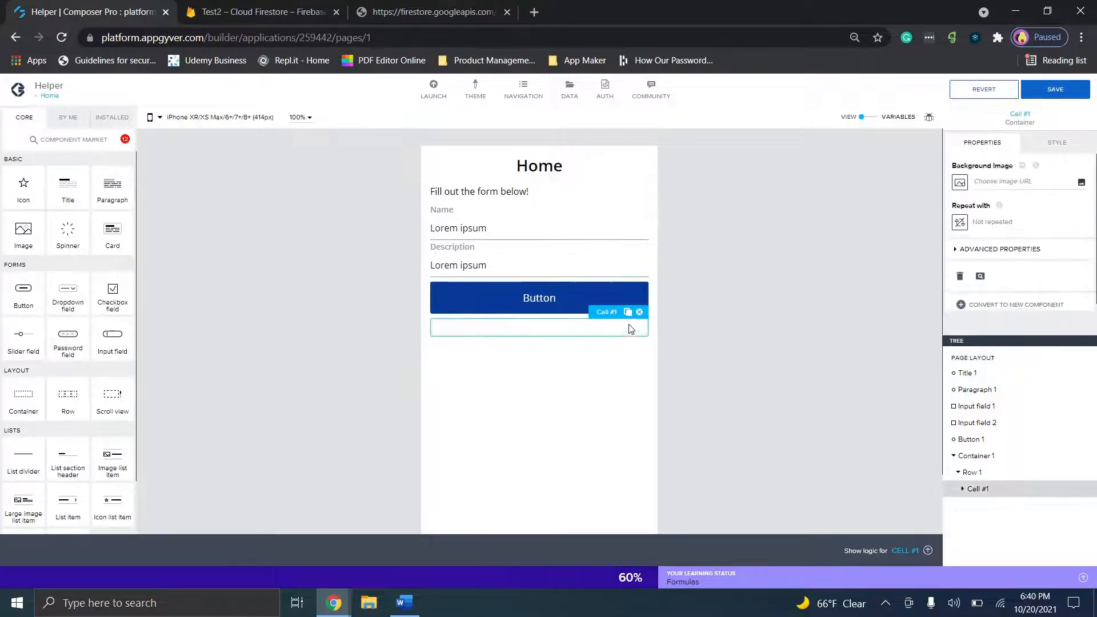
{"action": "left_click", "coordinate": [639, 312]}
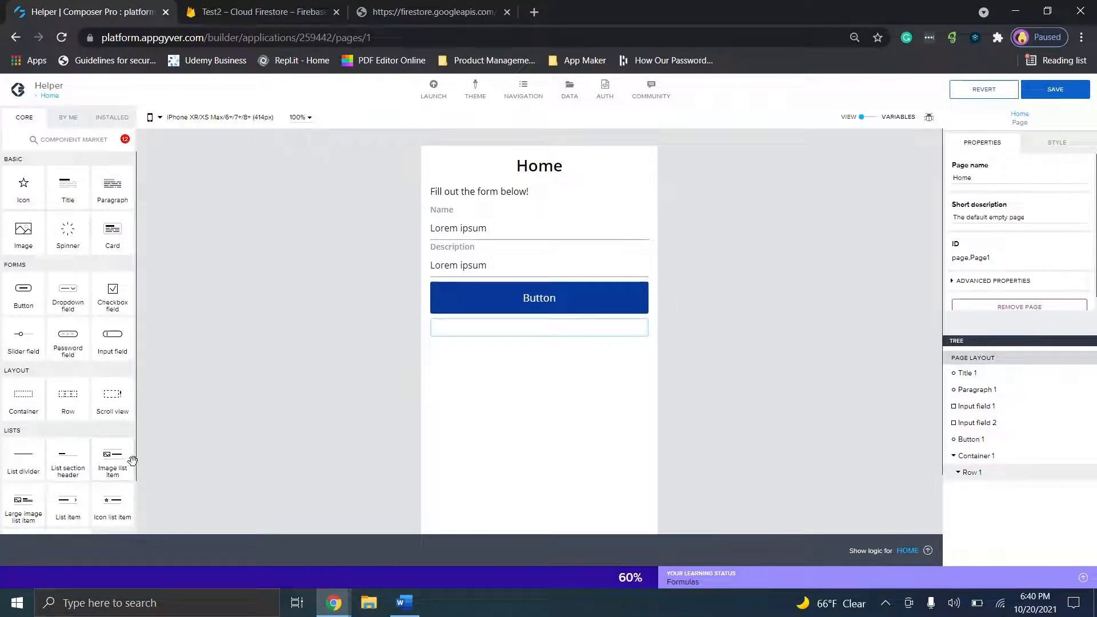
Step: Place a list item in the container and remove the empty row above it
{"action": "left_click_drag", "start_coordinate": [78, 499], "coordinate": [475, 333]}
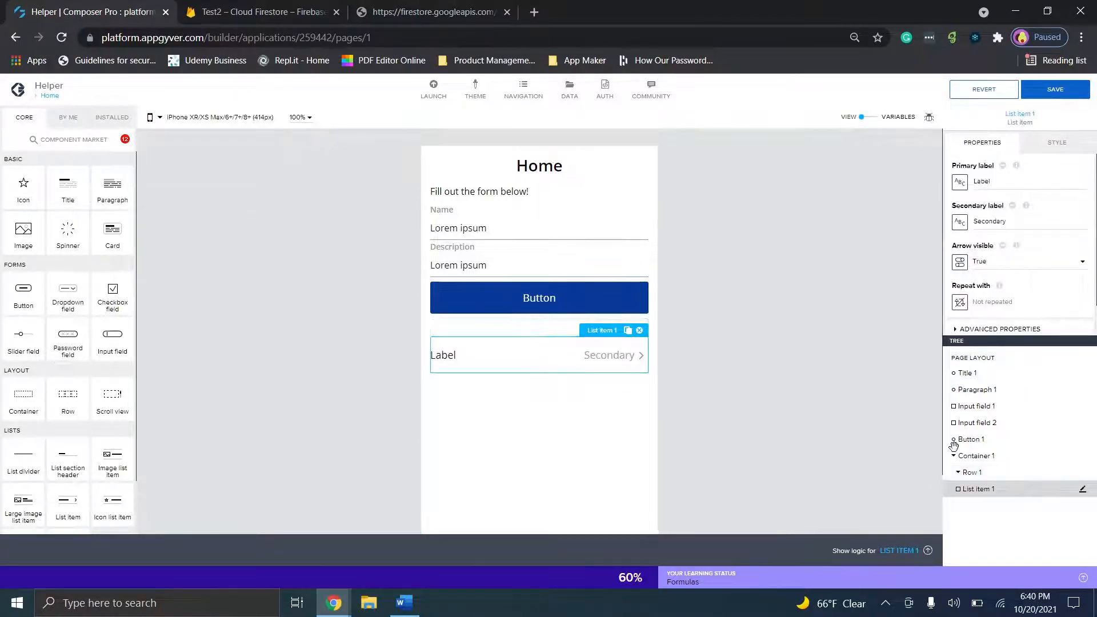
{"action": "left_click", "coordinate": [973, 473]}
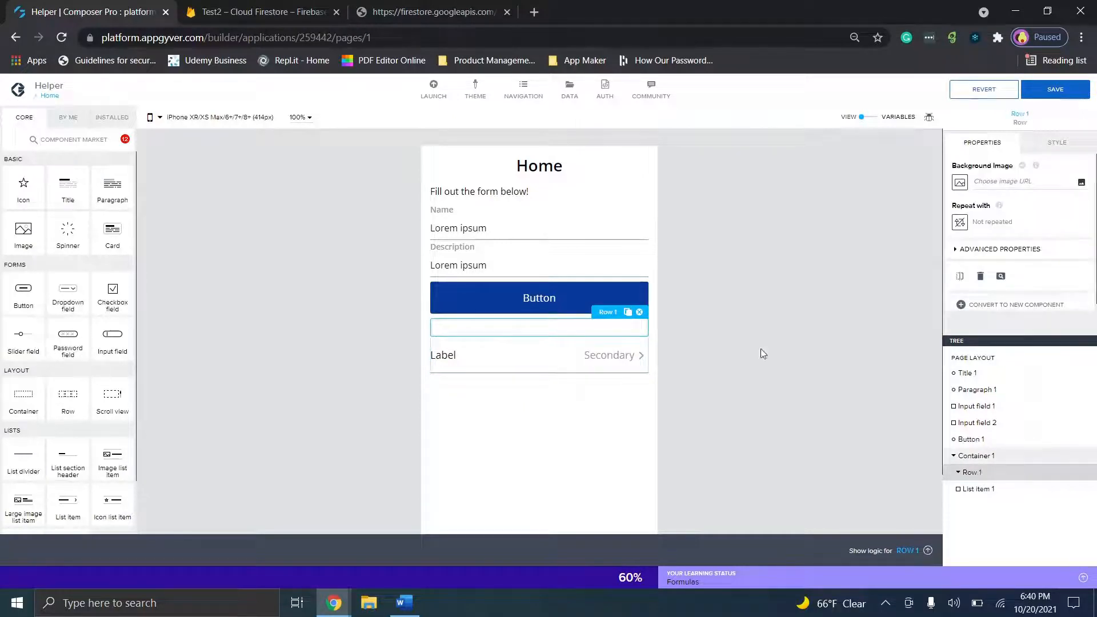
{"action": "left_click", "coordinate": [640, 312]}
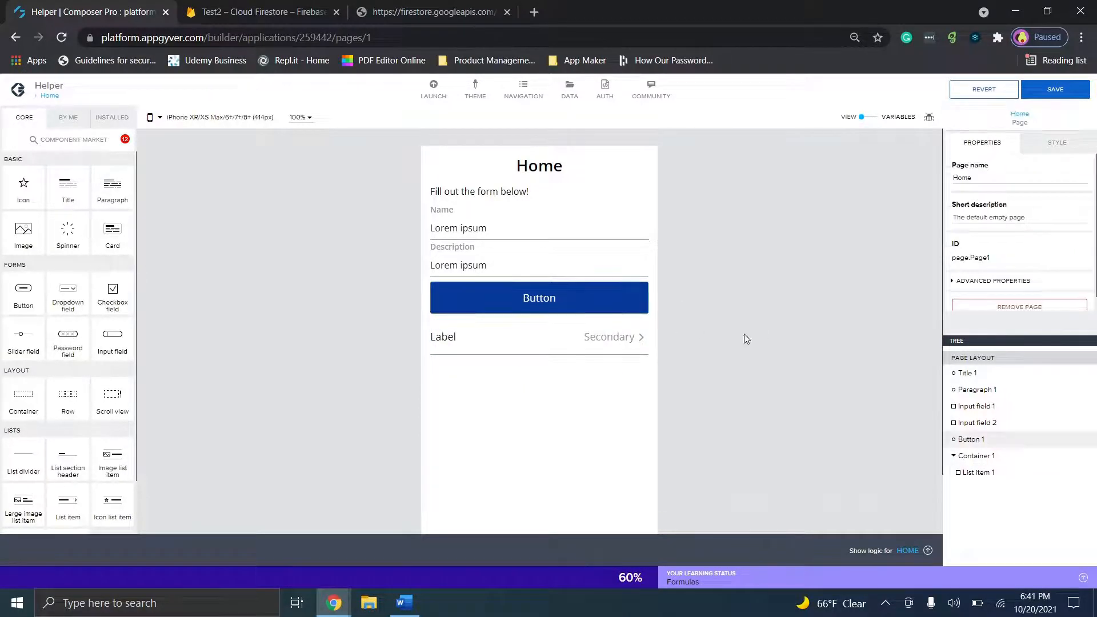
Step: Repeat the list item in the container with the Test1 data variable
{"action": "left_click", "coordinate": [1001, 469]}
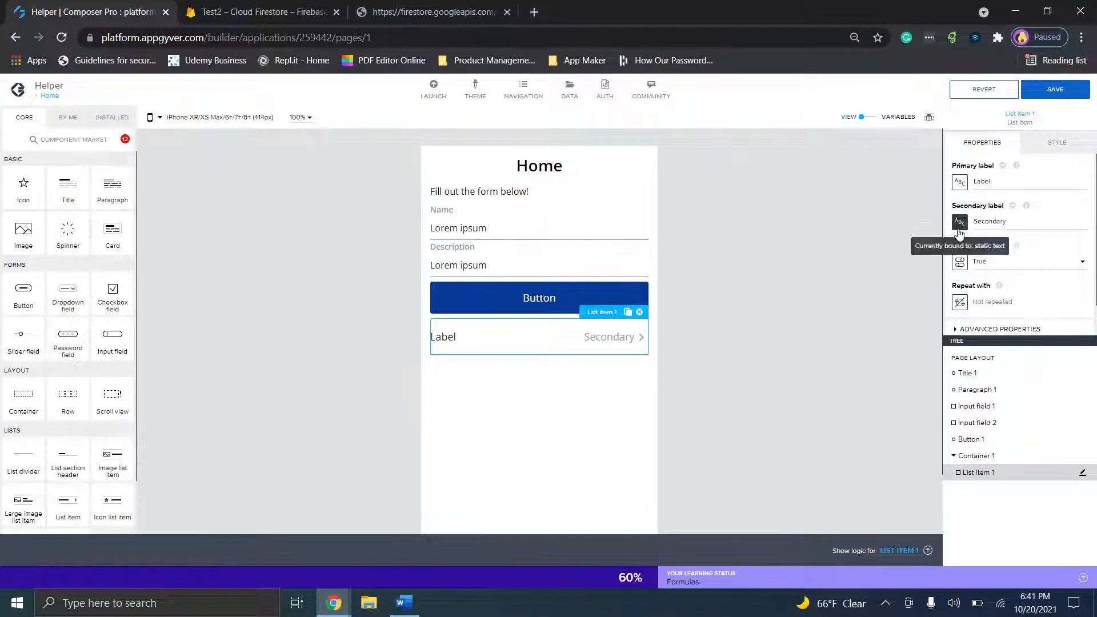
{"action": "left_click", "coordinate": [961, 303]}
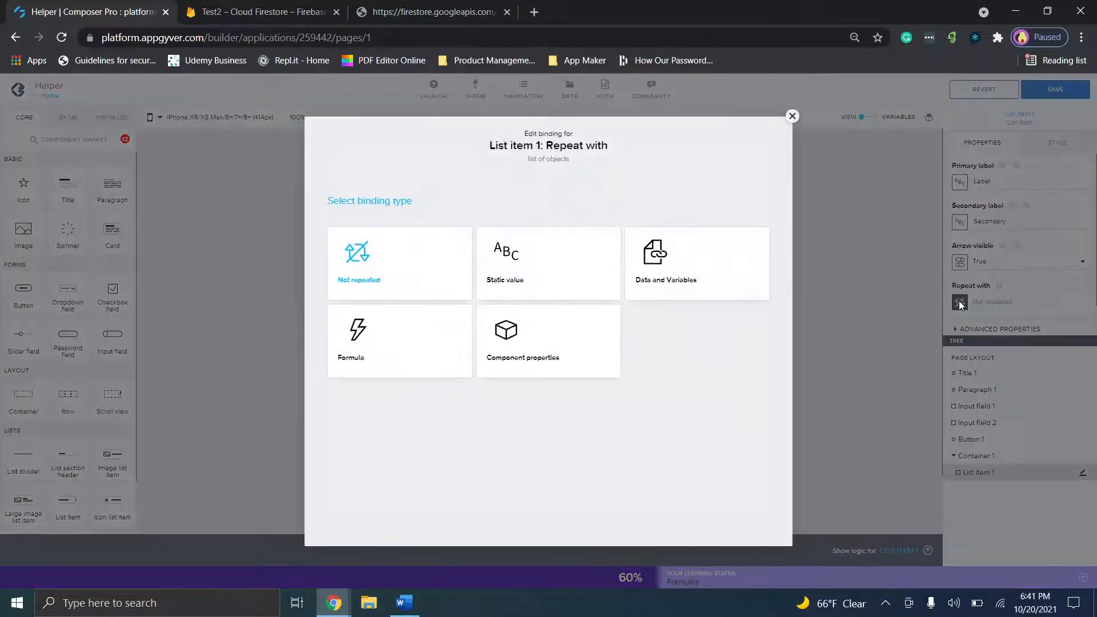
{"action": "left_click", "coordinate": [656, 289]}
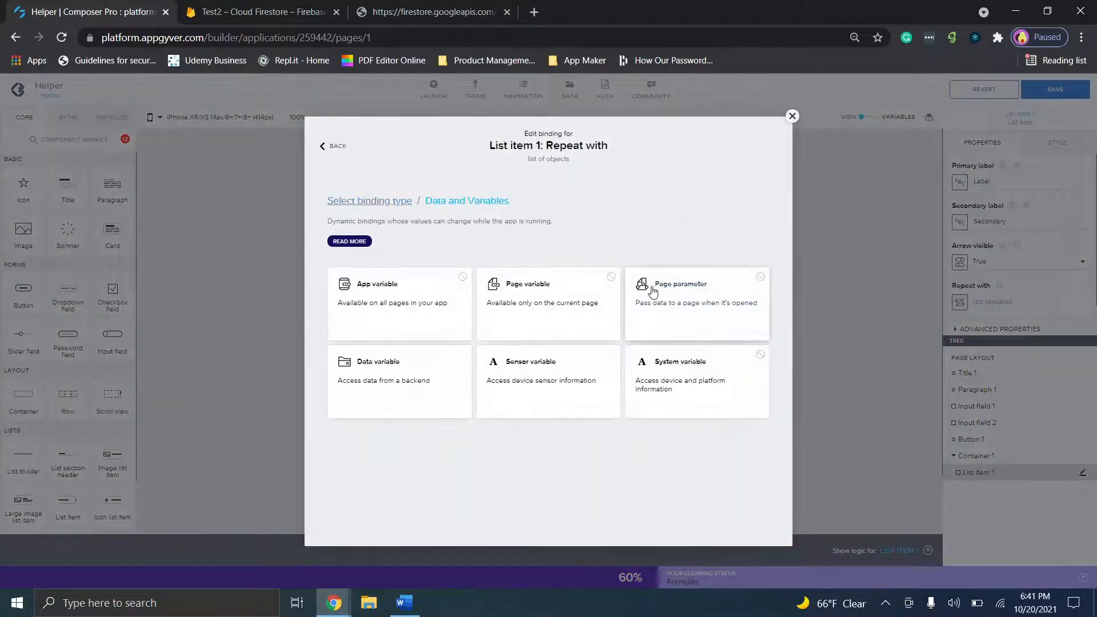
{"action": "left_click", "coordinate": [406, 410]}
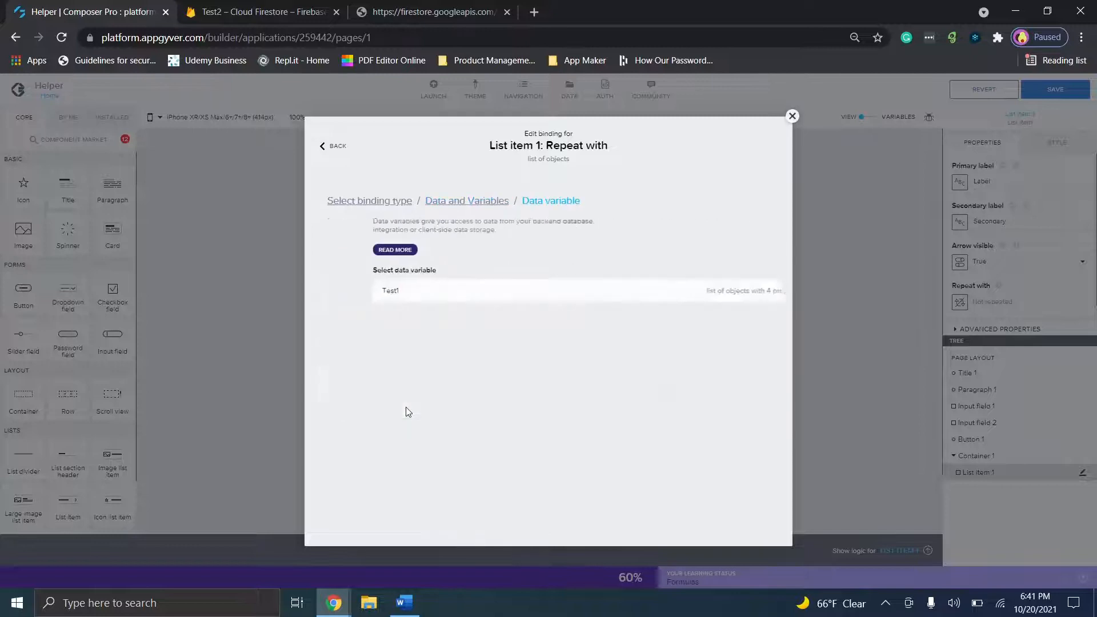
{"action": "left_click", "coordinate": [443, 287]}
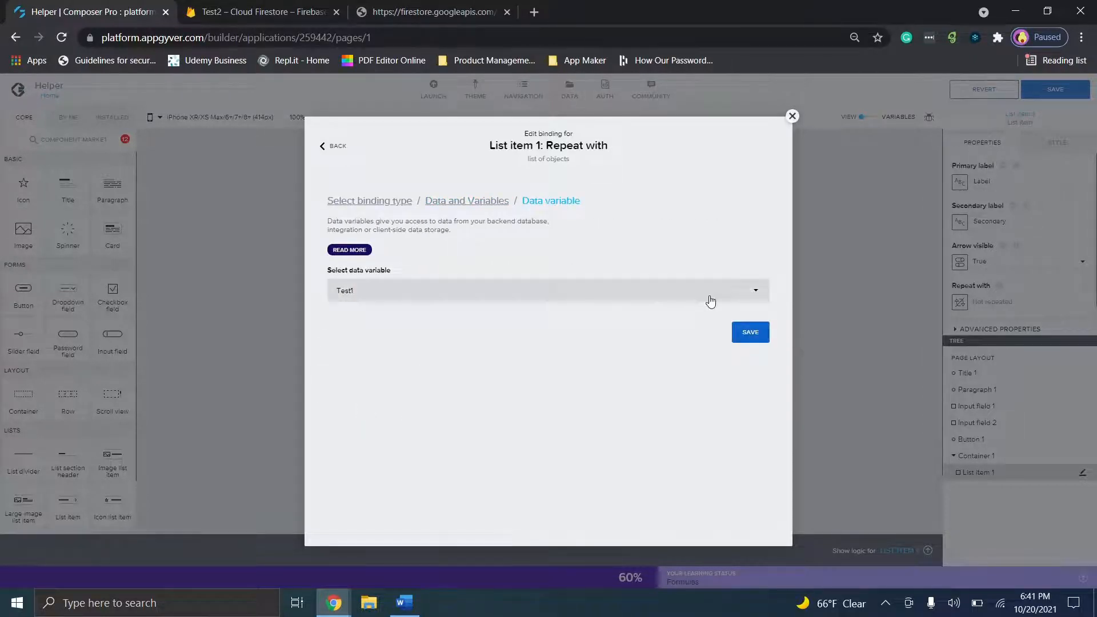
{"action": "left_click", "coordinate": [750, 332]}
Step: Examine the Tester document's fields in Firestore and the collection's REST response, and return to the page builder
{"action": "left_click", "coordinate": [320, 7]}
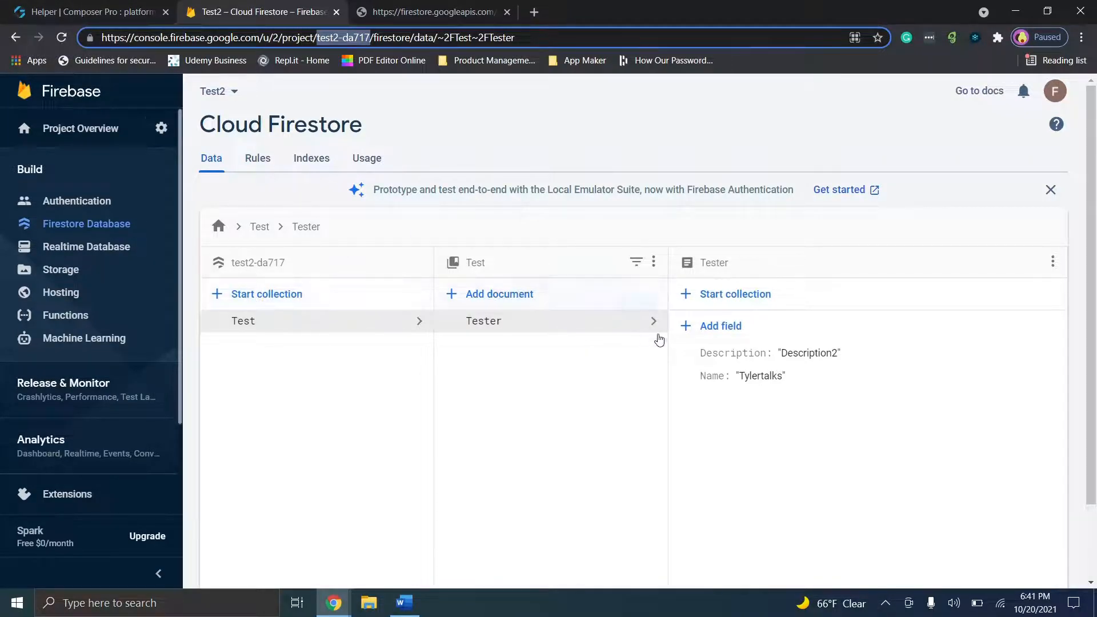
{"action": "key", "text": "ctrl+shift+Tab"}
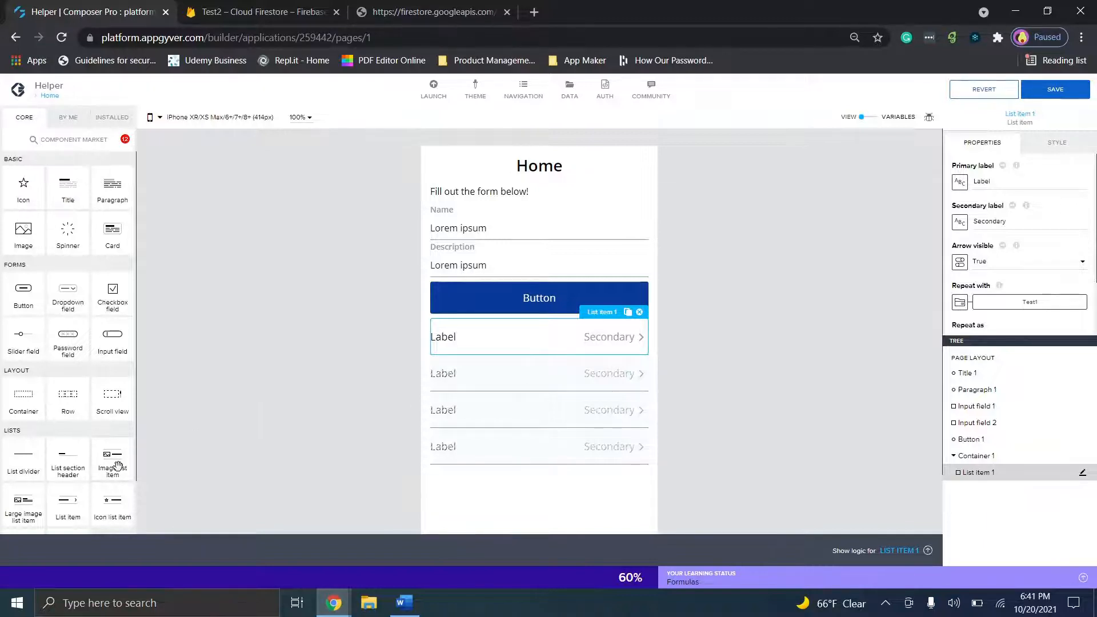
{"action": "left_click", "coordinate": [440, 6]}
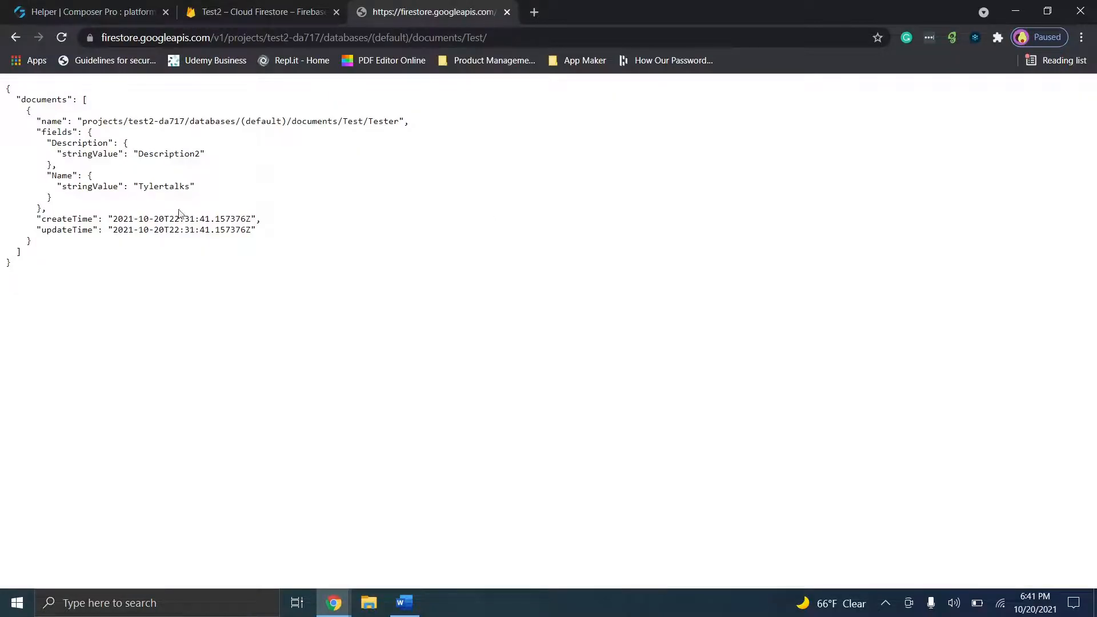
{"action": "left_click", "coordinate": [294, 5]}
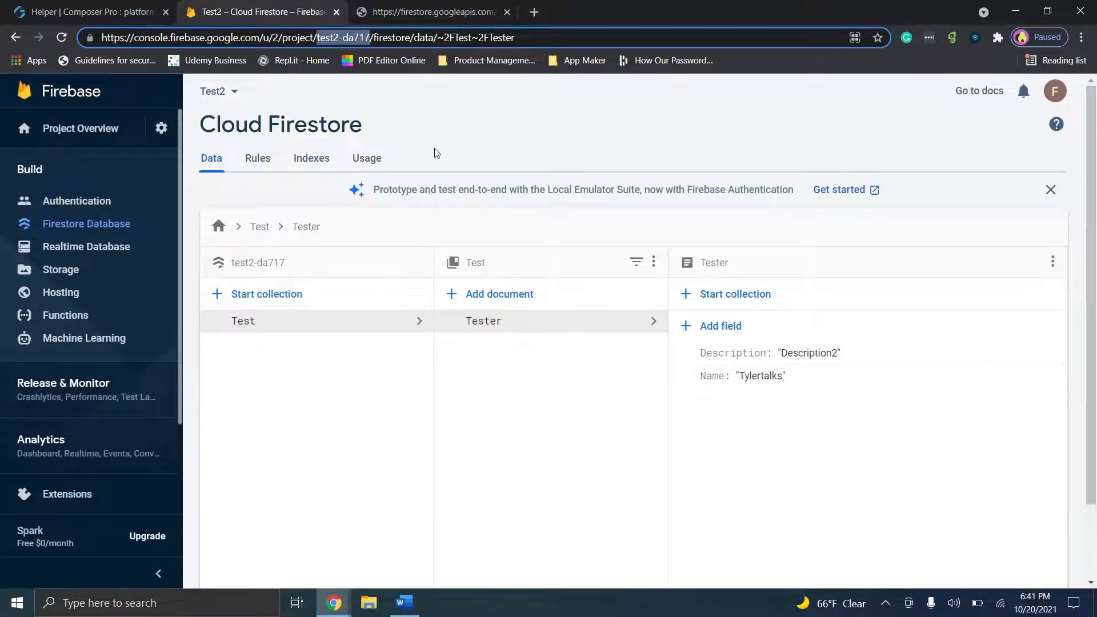
{"action": "left_click", "coordinate": [88, 7]}
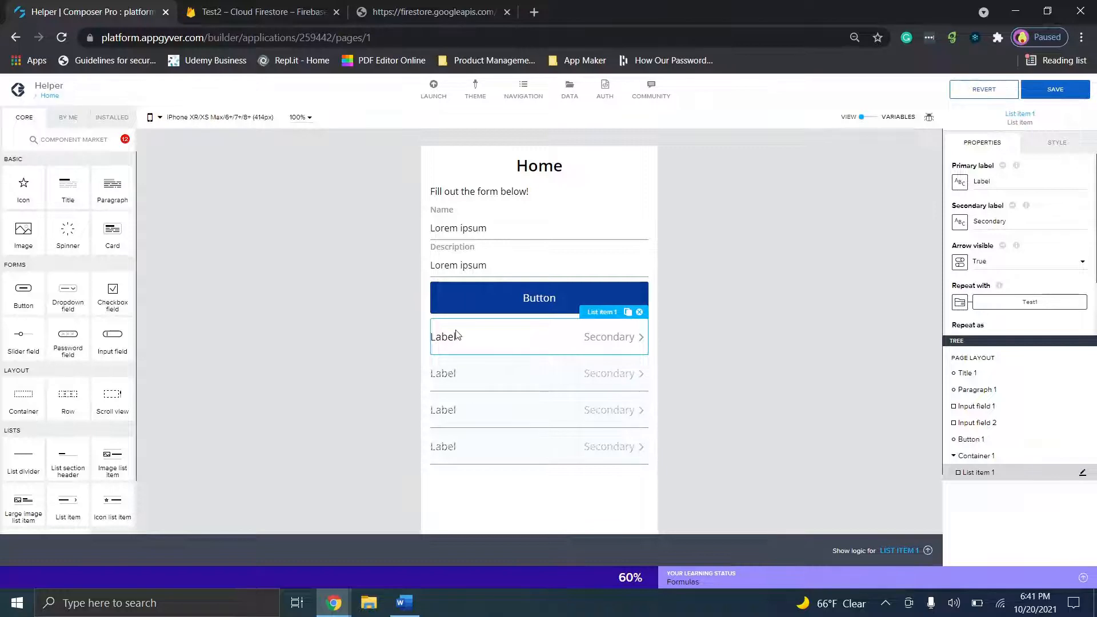
Step: Bind the list item's primary label to the stringValue of Name in the current repeat item
{"action": "left_click", "coordinate": [961, 183]}
{"action": "left_click", "coordinate": [570, 357]}
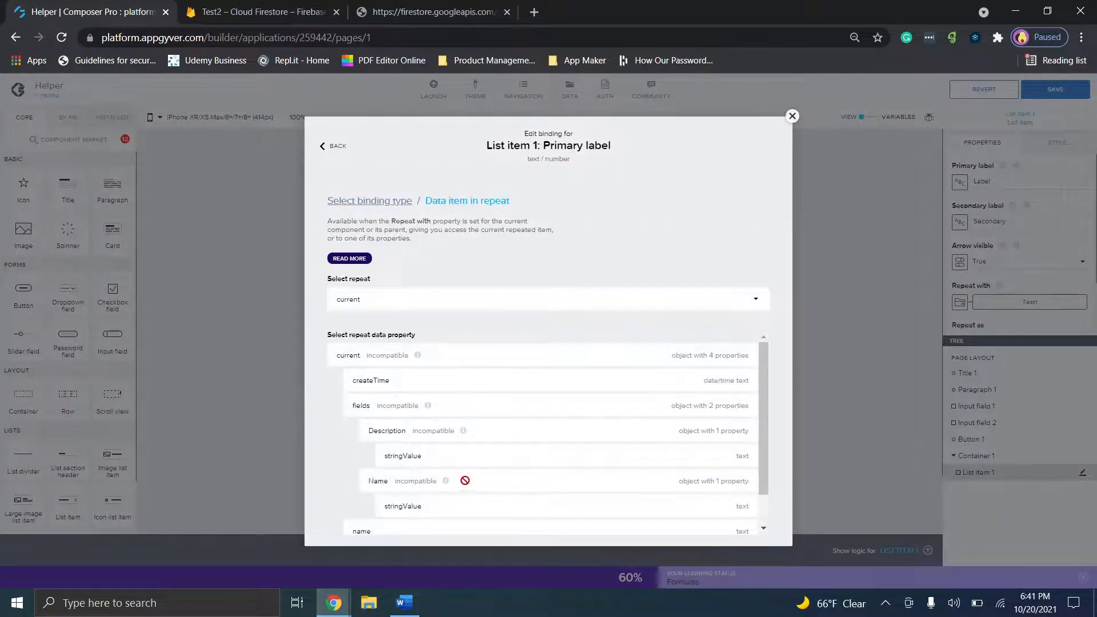
{"action": "left_click", "coordinate": [451, 507]}
{"action": "left_click", "coordinate": [749, 454]}
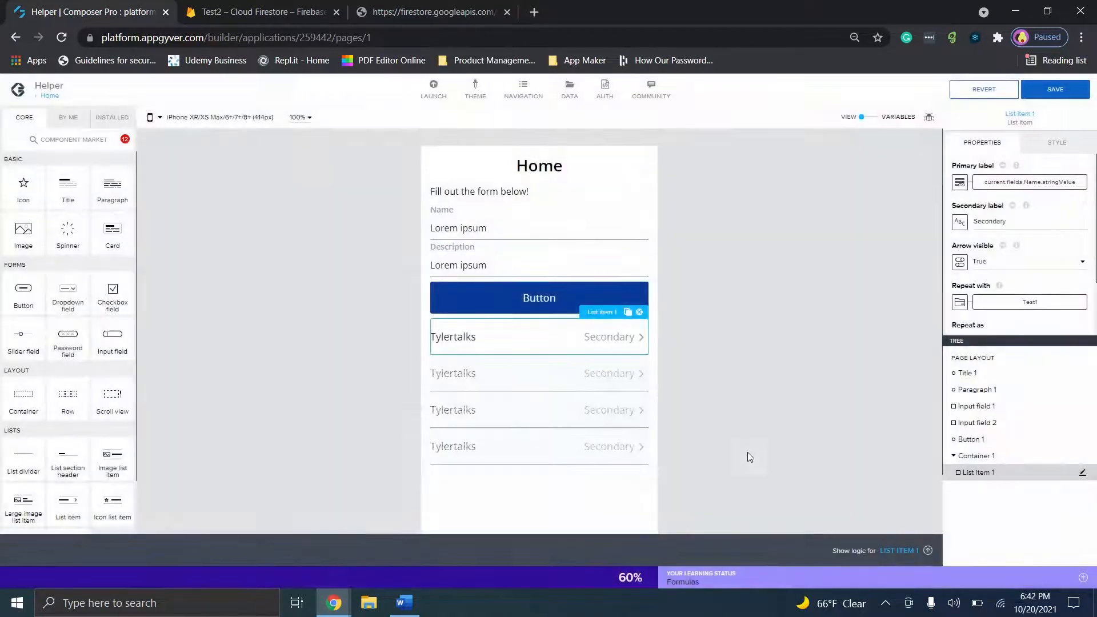
Step: Bind the list item's secondary label to the current repeat item's Description stringValue and save the app
{"action": "left_click", "coordinate": [960, 221]}
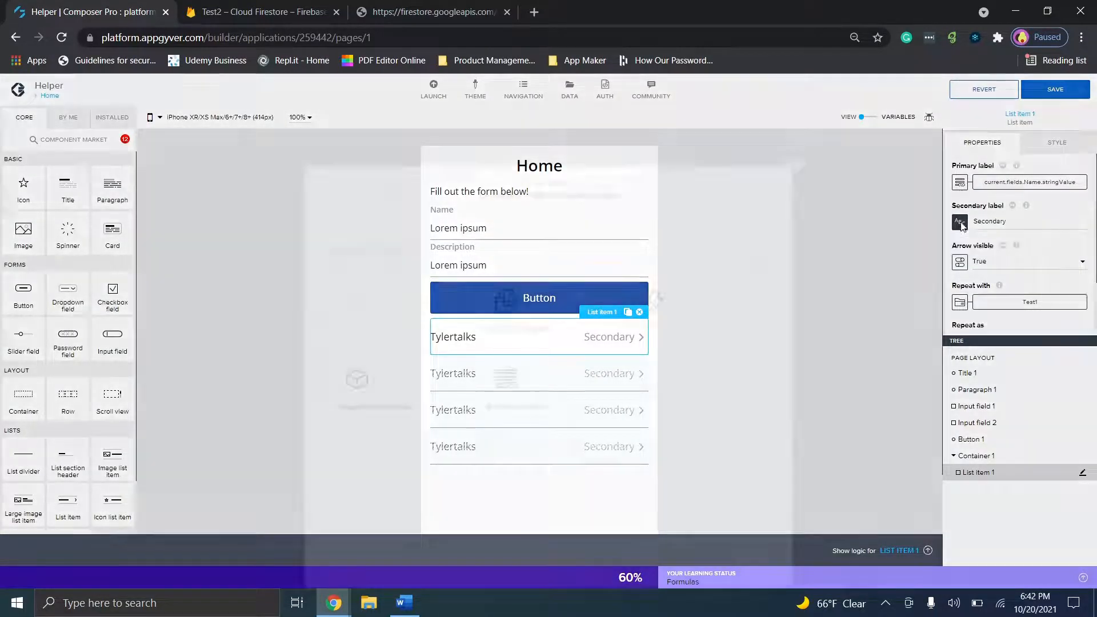
{"action": "left_click", "coordinate": [549, 350]}
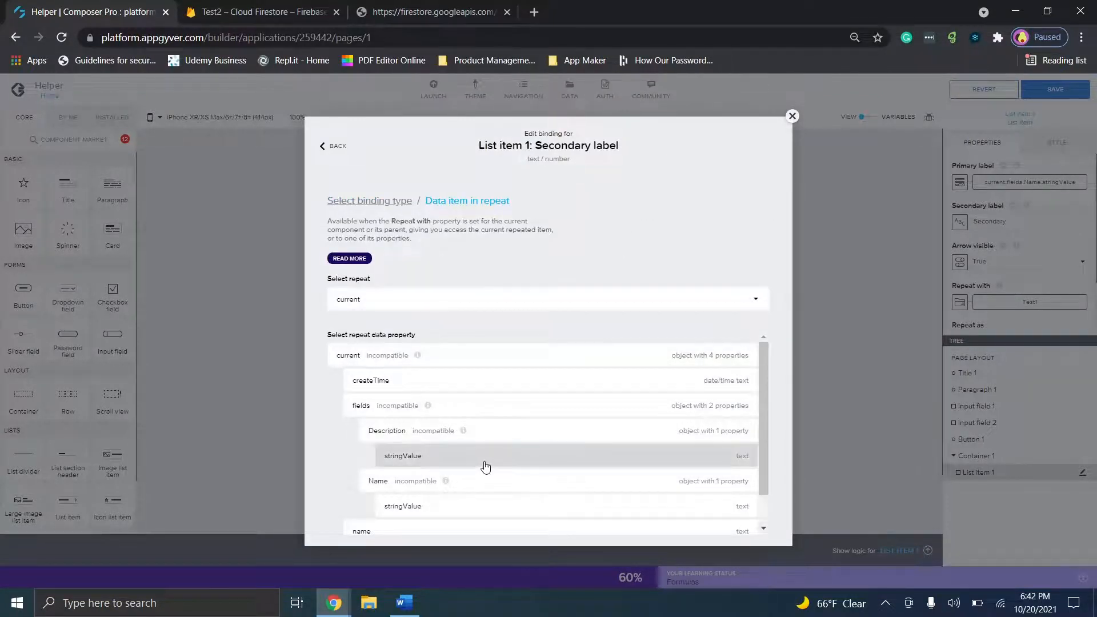
{"action": "left_click", "coordinate": [486, 456]}
{"action": "left_click", "coordinate": [742, 457]}
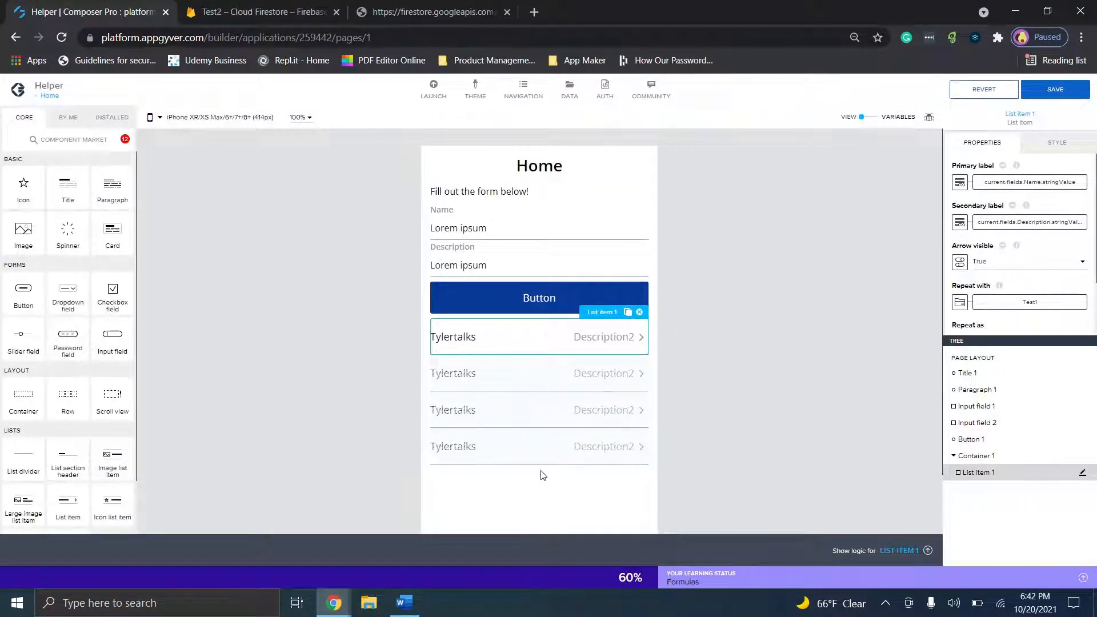
{"action": "left_click", "coordinate": [1046, 92]}
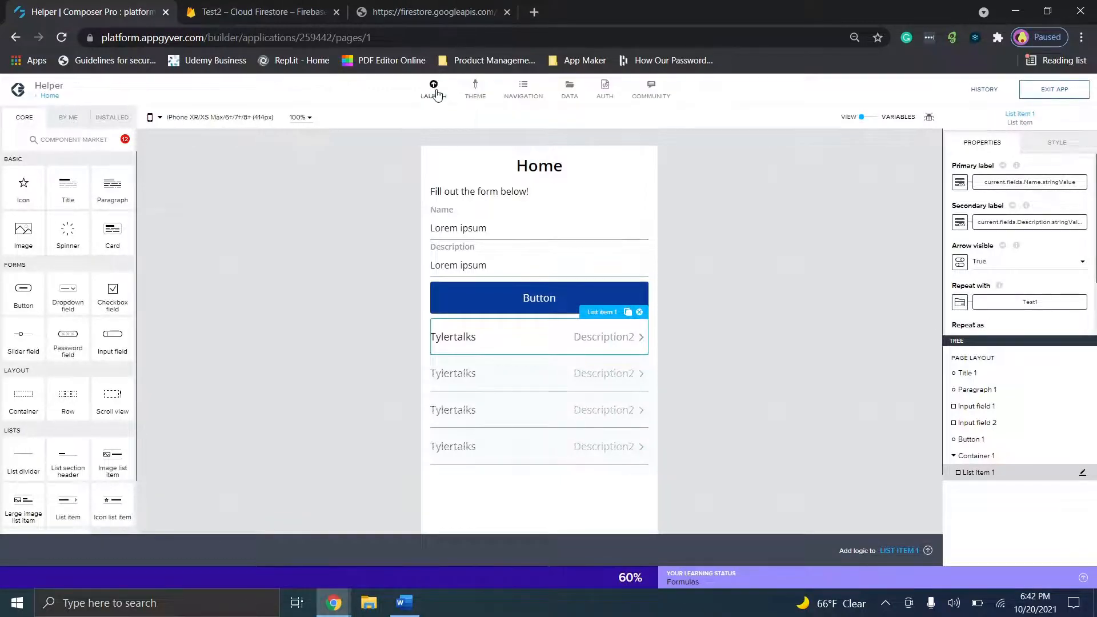
Step: Open the Helper app in the web app preview portal
{"action": "left_click", "coordinate": [434, 92]}
{"action": "left_click", "coordinate": [211, 184]}
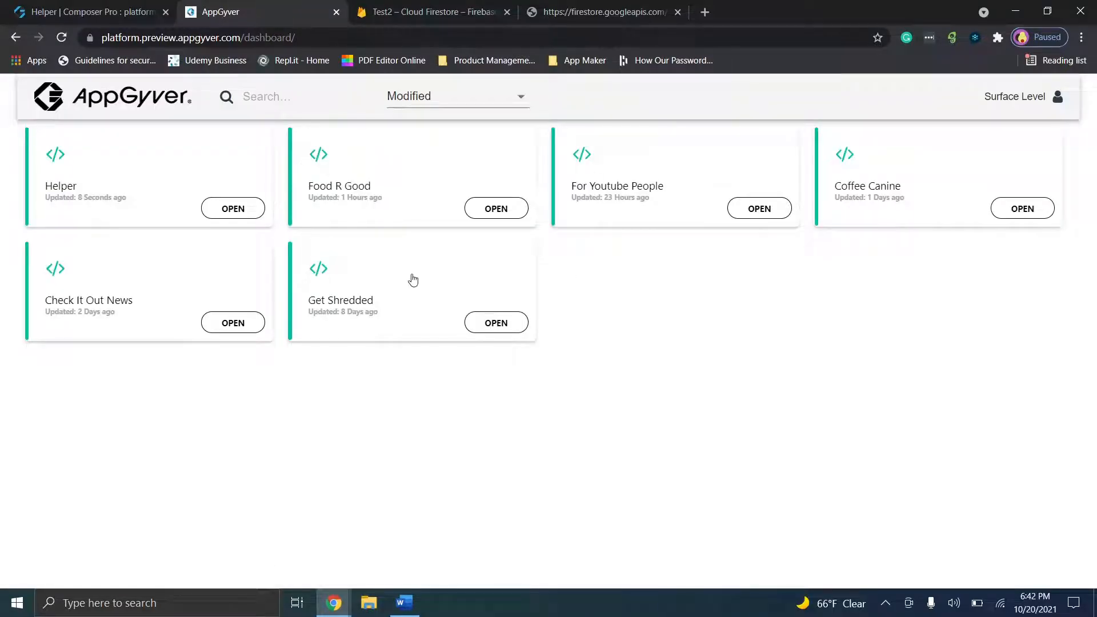
{"action": "left_click", "coordinate": [223, 209]}
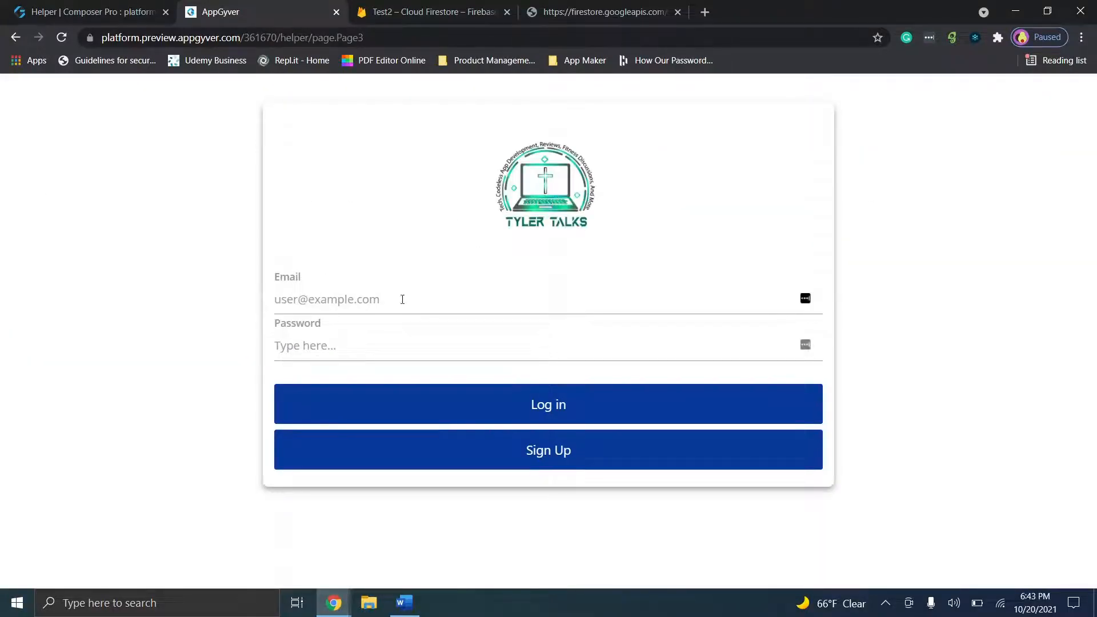
Step: Disable the app's authentication and open the Home page in the web preview
{"action": "left_click", "coordinate": [138, 5]}
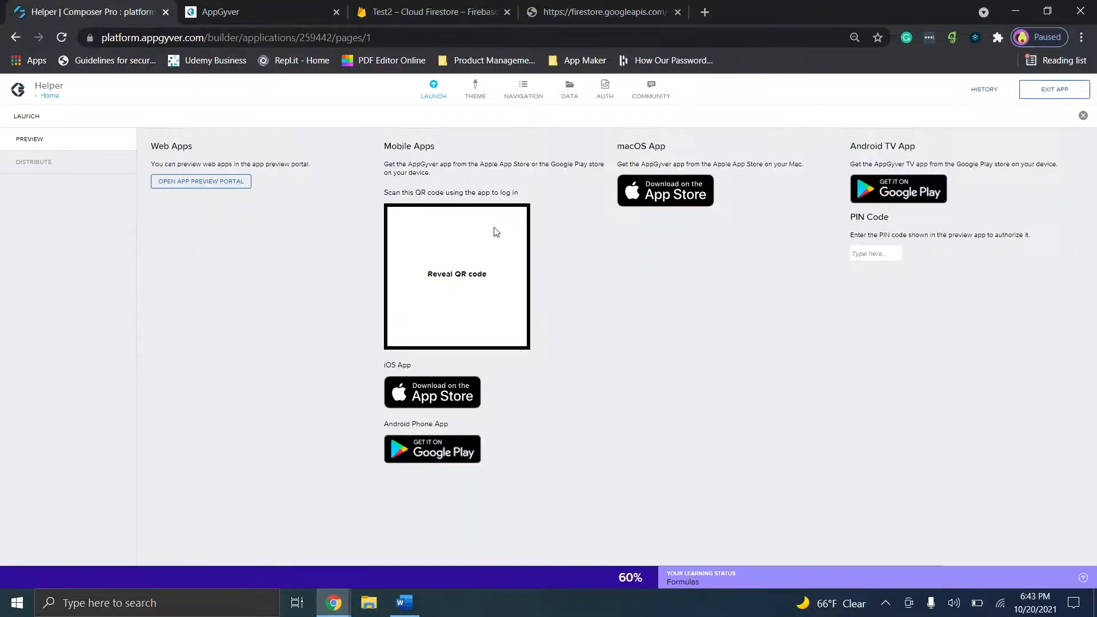
{"action": "left_click", "coordinate": [603, 98]}
{"action": "left_click", "coordinate": [301, 271]}
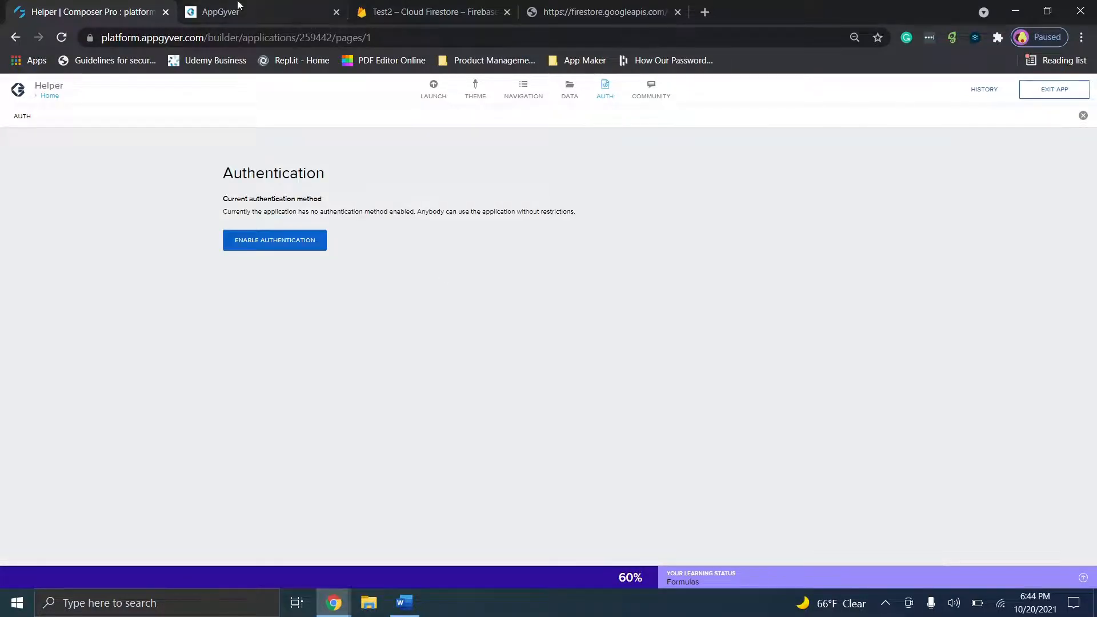
{"action": "left_click", "coordinate": [257, 7]}
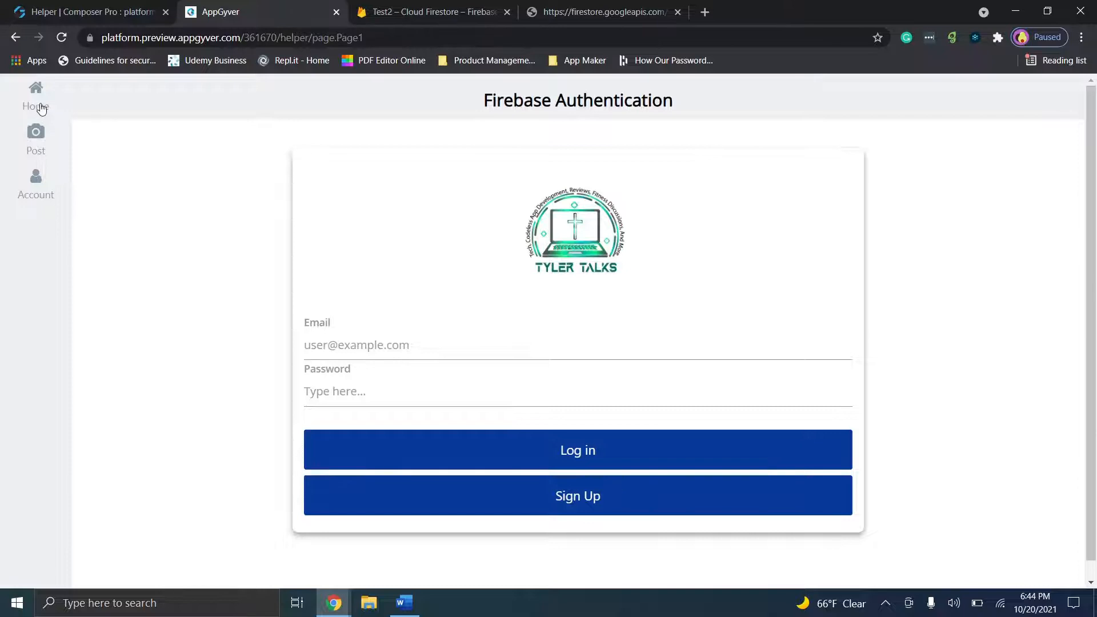
{"action": "left_click", "coordinate": [39, 106]}
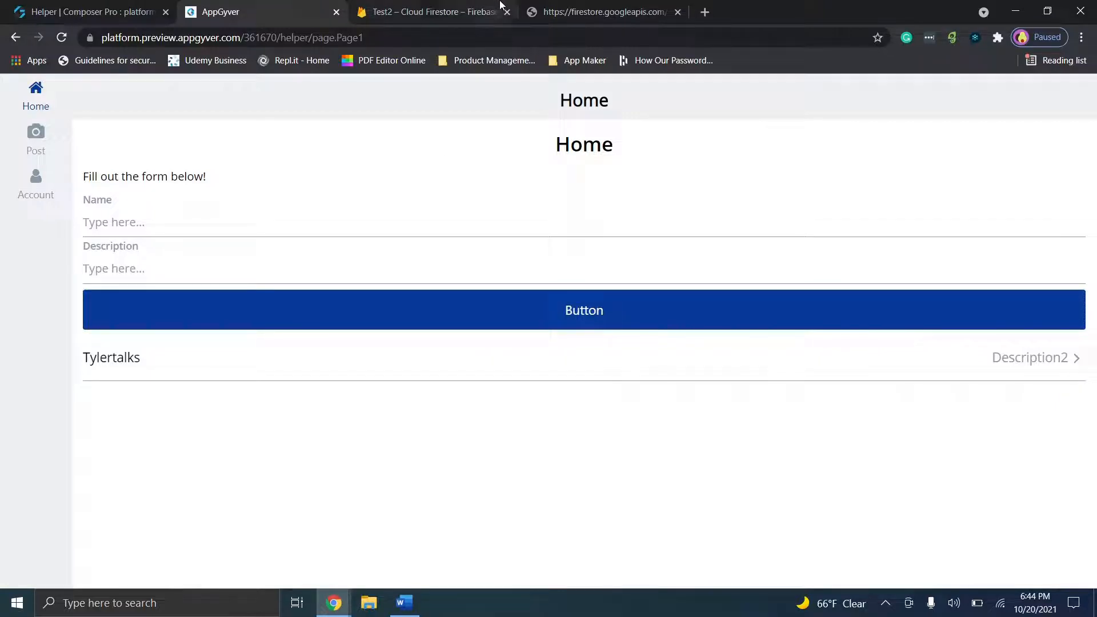
Step: Start a new document in the Firestore Test collection with ID New and string fields Name and Description
{"action": "left_click", "coordinate": [435, 12]}
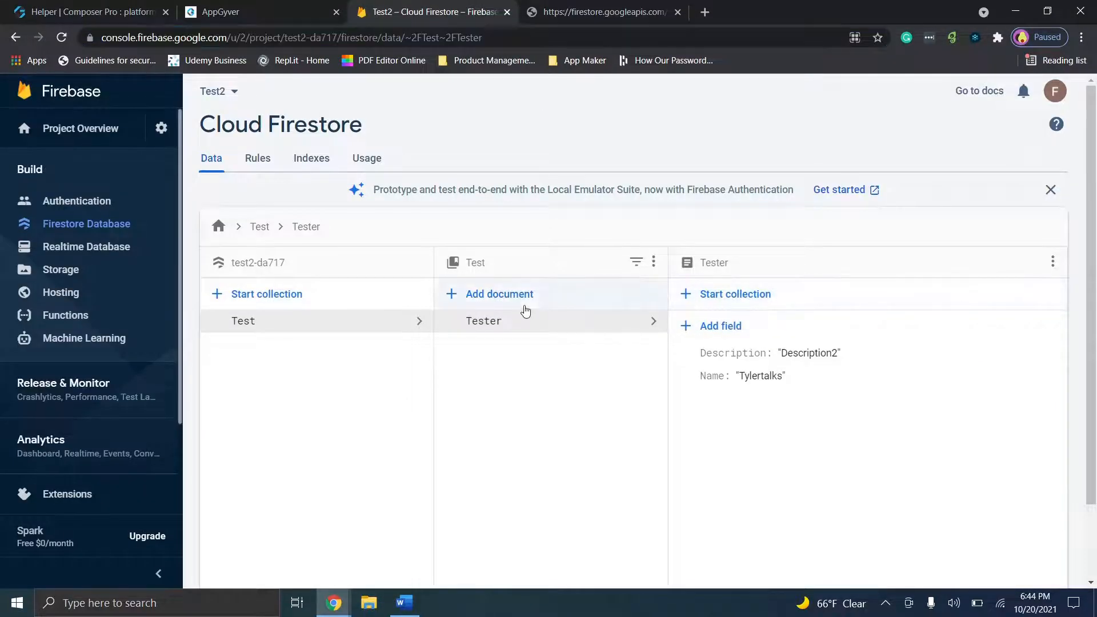
{"action": "left_click", "coordinate": [515, 295]}
{"action": "type", "text": "New"}
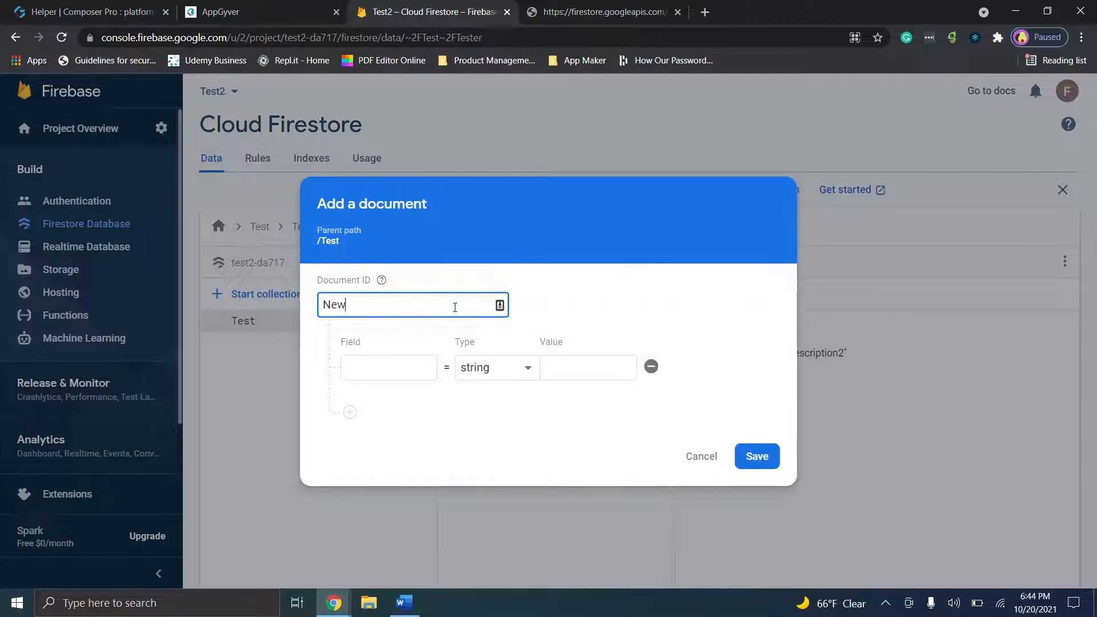
{"action": "left_click", "coordinate": [401, 363]}
{"action": "type", "text": "Name"}
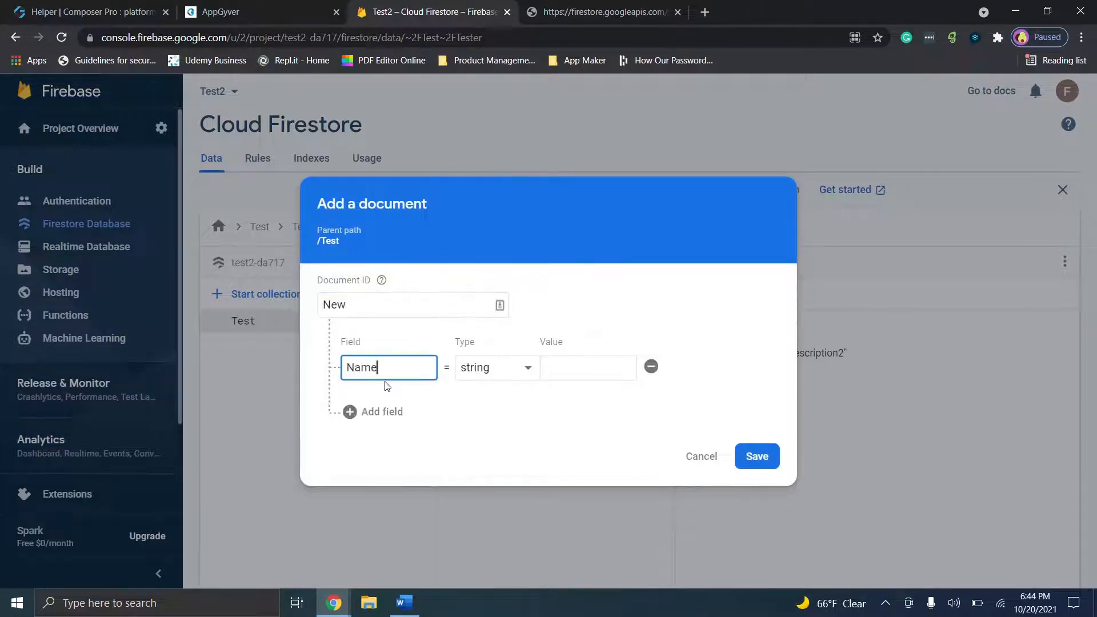
{"action": "left_click", "coordinate": [381, 412]}
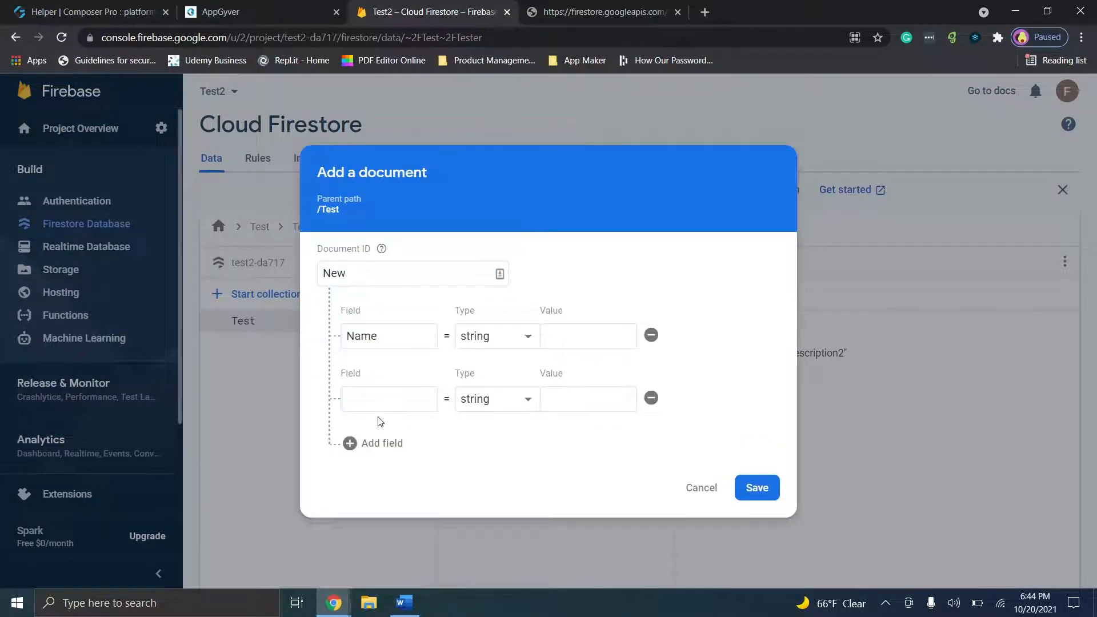
{"action": "type", "text": "Description"}
Step: Set the new document's Name to "Check it" and its Description to "out", and save the document
{"action": "left_click", "coordinate": [563, 330]}
{"action": "type", "text": "Check"}
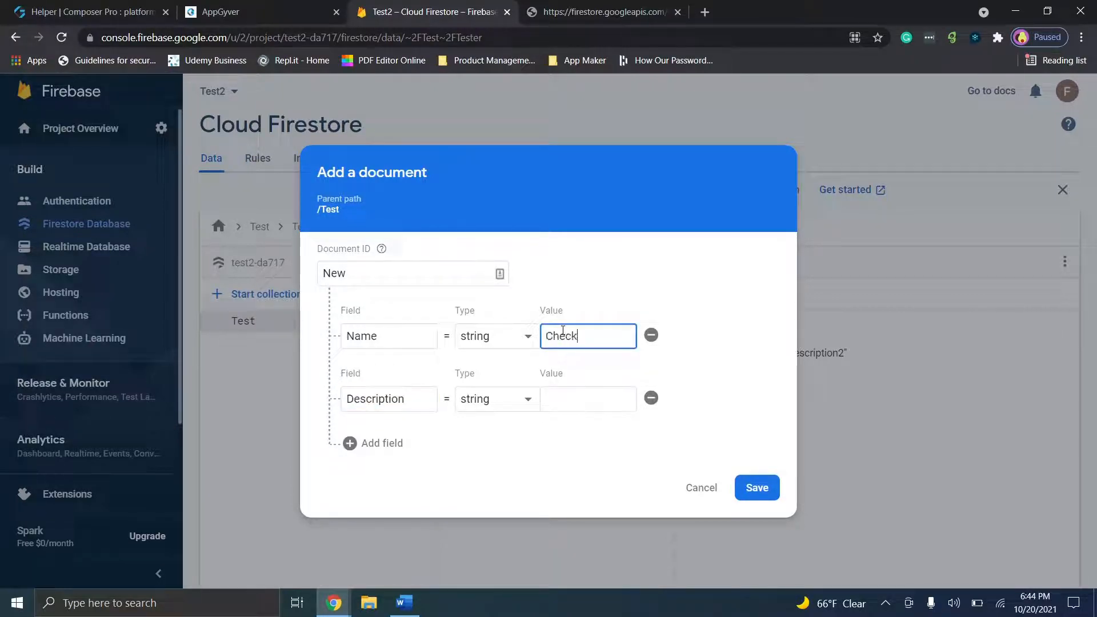
{"action": "type", "text": " it"}
{"action": "key", "text": "Tab"}
{"action": "key", "text": "Tab"}
{"action": "key", "text": "Tab"}
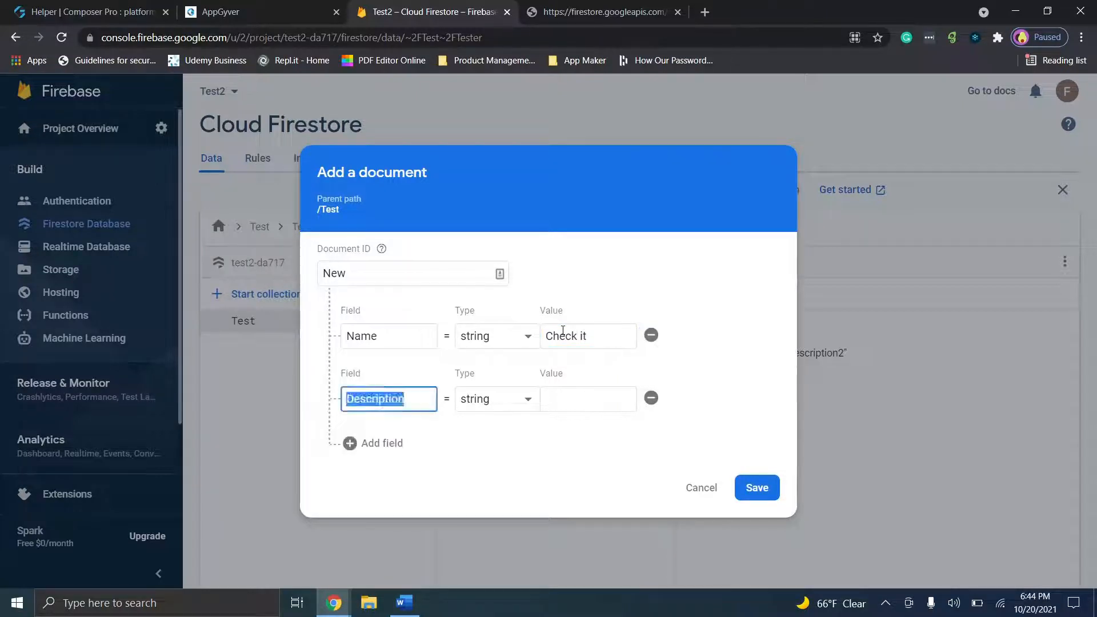
{"action": "type", "text": "Ou"}
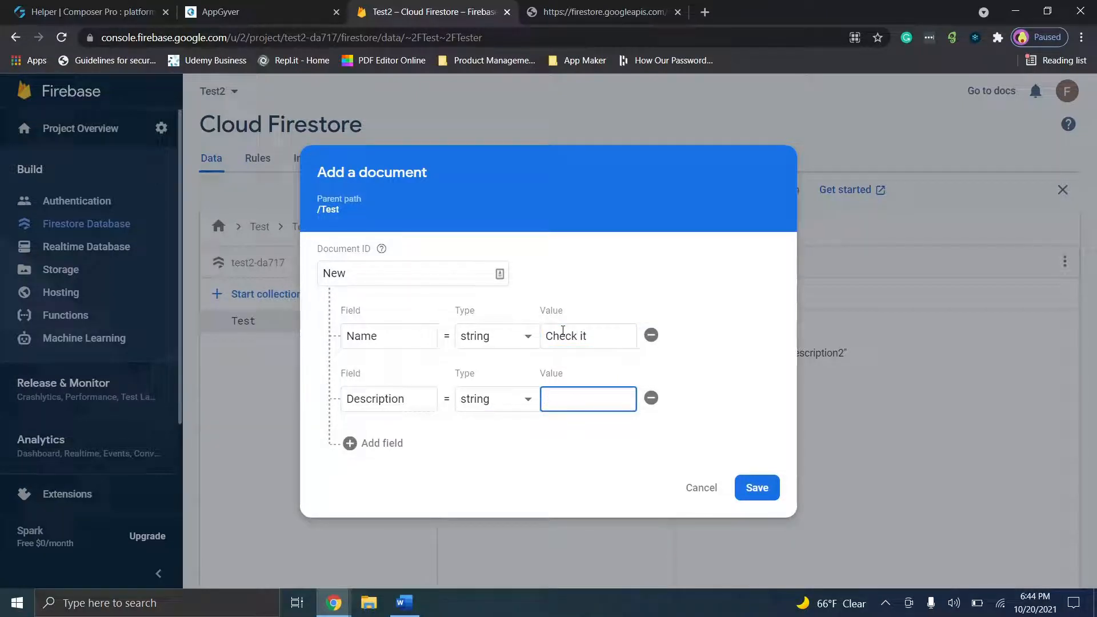
{"action": "left_click", "coordinate": [757, 488]}
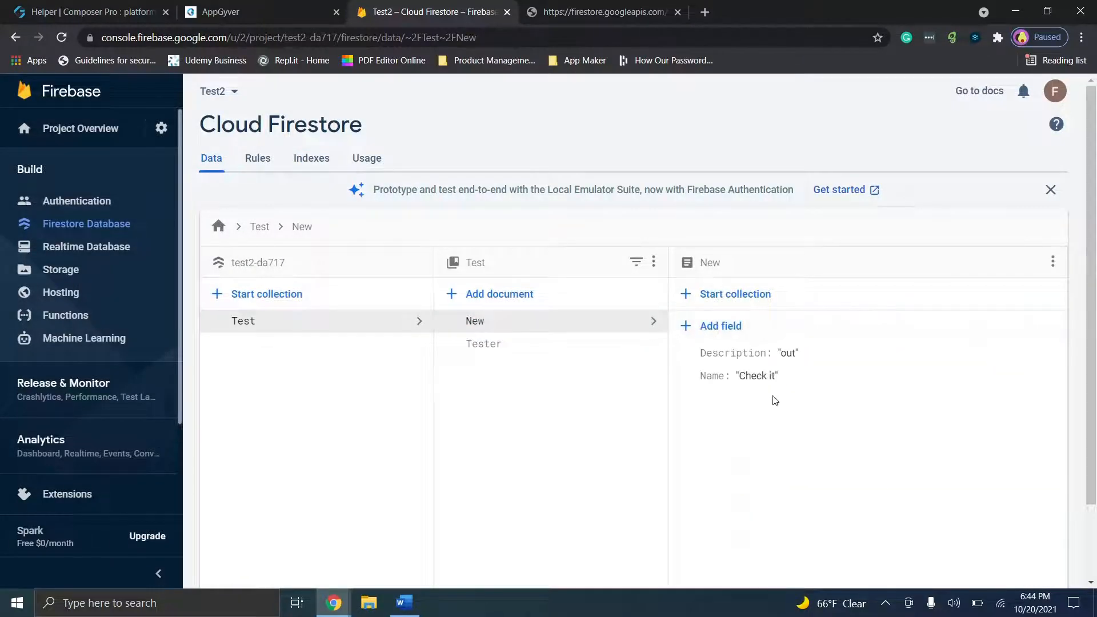
Step: Check the record list on the Home page in the app preview and return to the Home page layout
{"action": "left_click", "coordinate": [309, 7]}
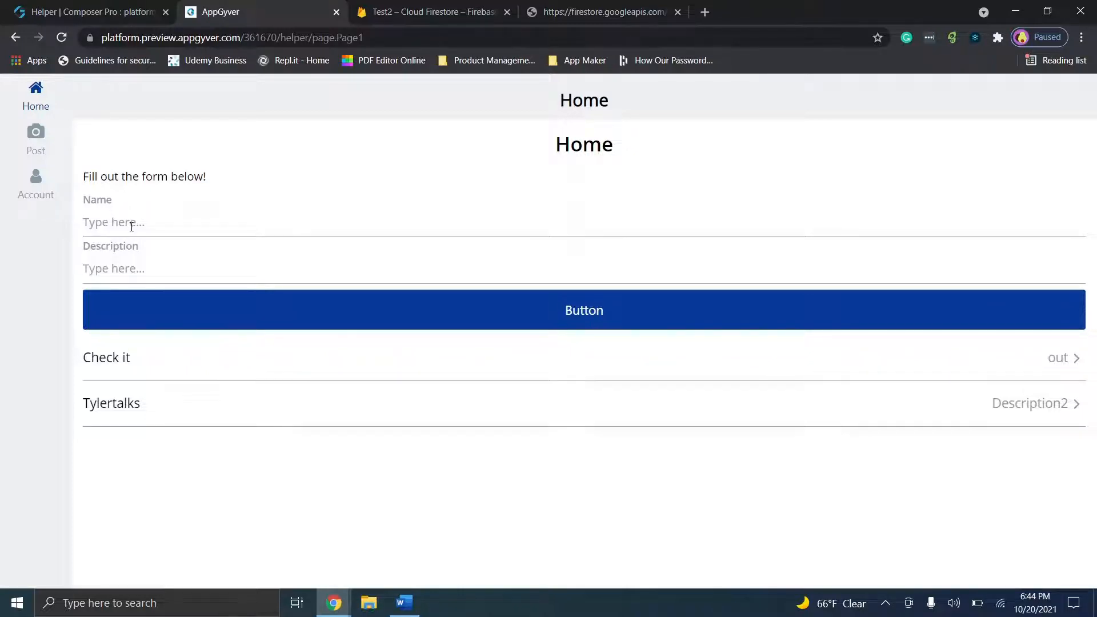
{"action": "left_click", "coordinate": [99, 7]}
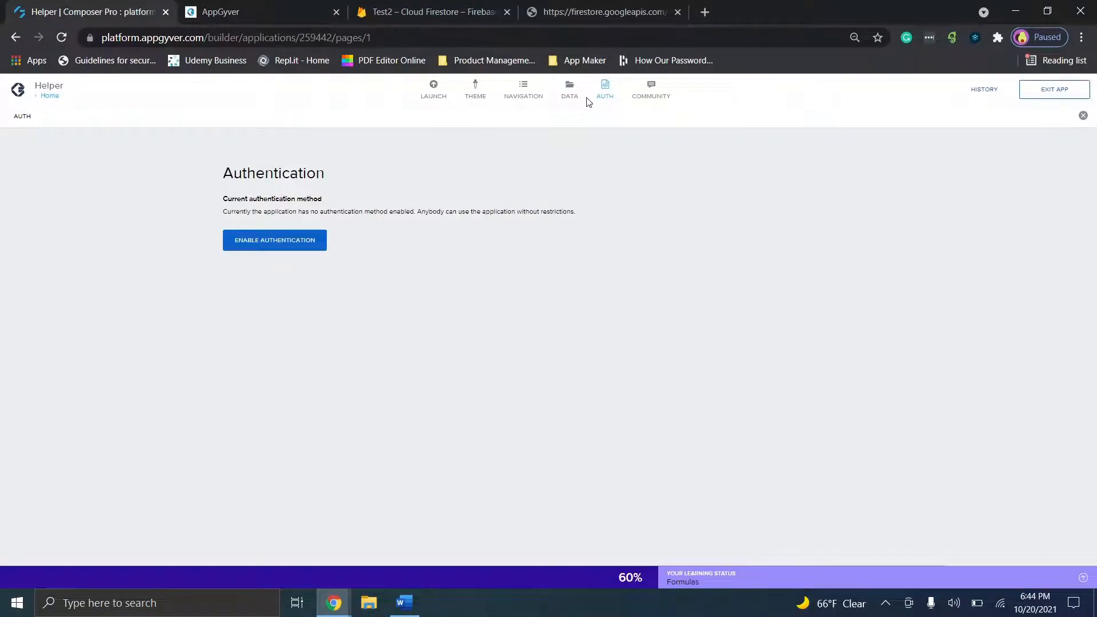
{"action": "left_click", "coordinate": [603, 97]}
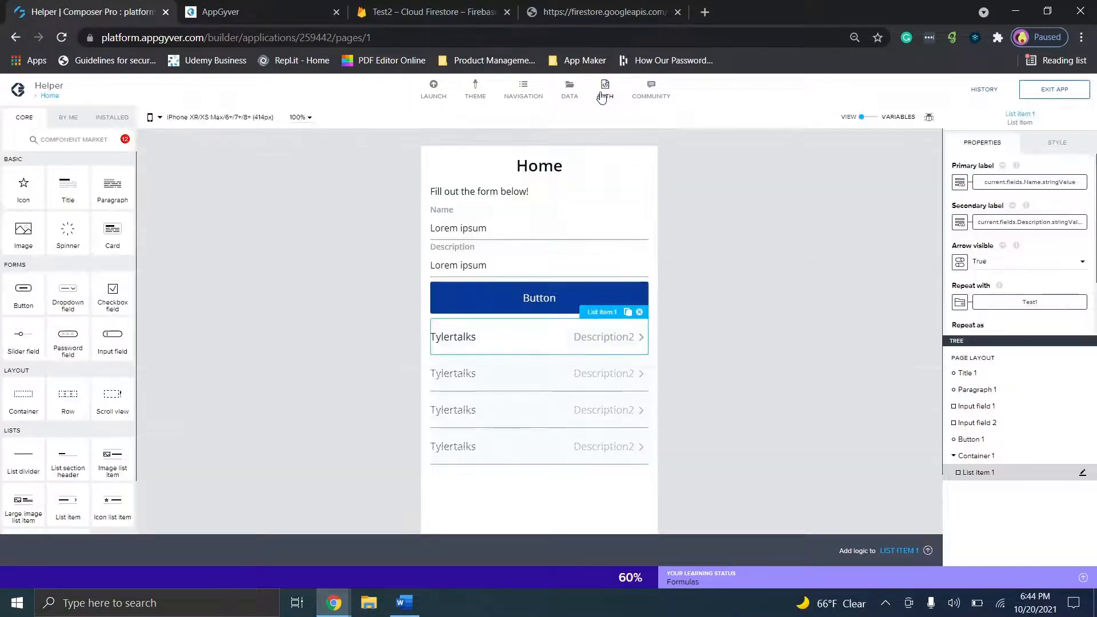
{"action": "left_click", "coordinate": [456, 237]}
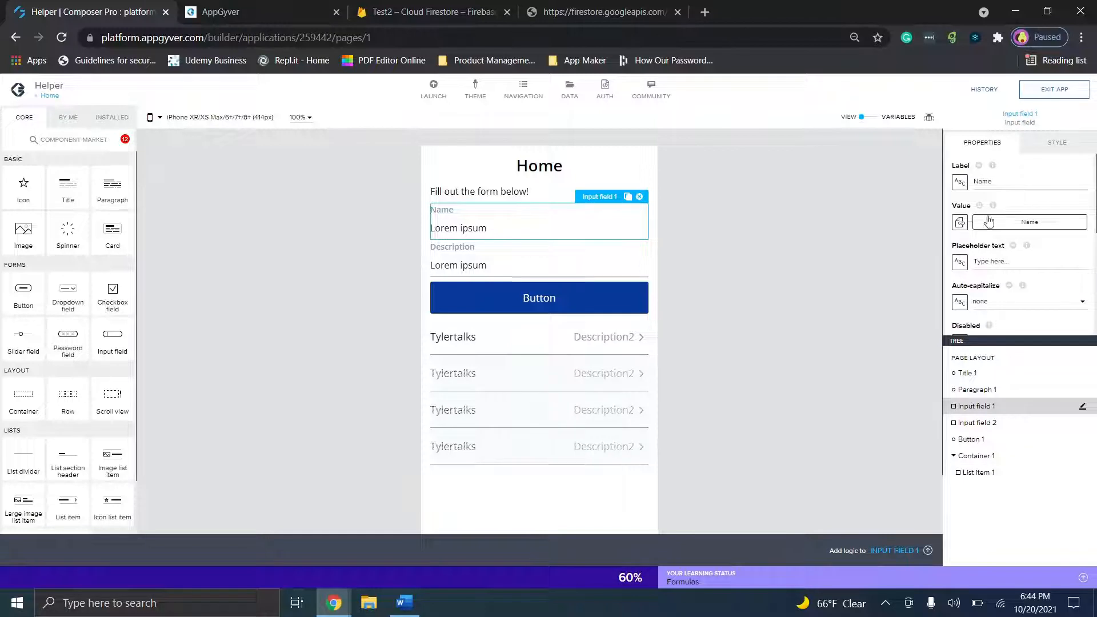
{"action": "left_click", "coordinate": [572, 293]}
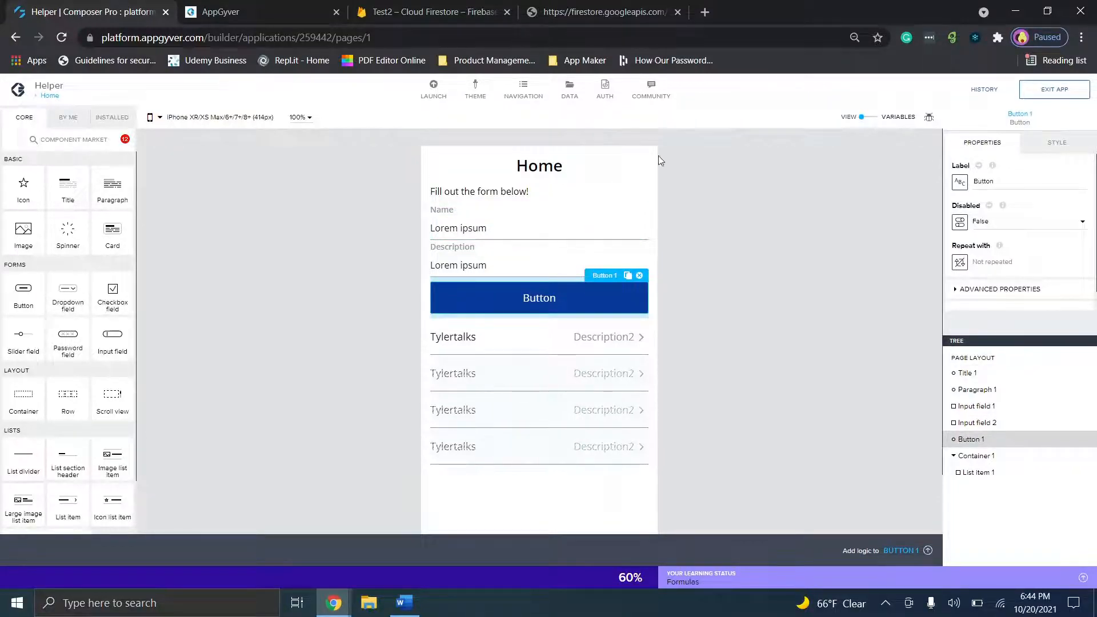
{"action": "left_click", "coordinate": [585, 230]}
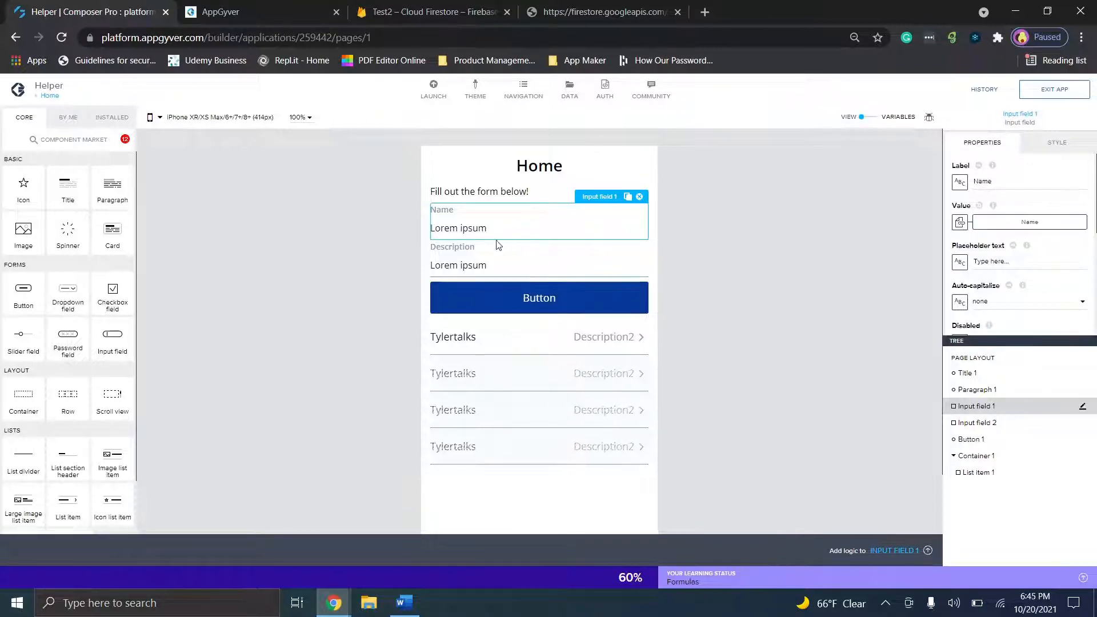
Step: Select the button below the form fields and open its logic canvas
{"action": "left_click", "coordinate": [545, 297]}
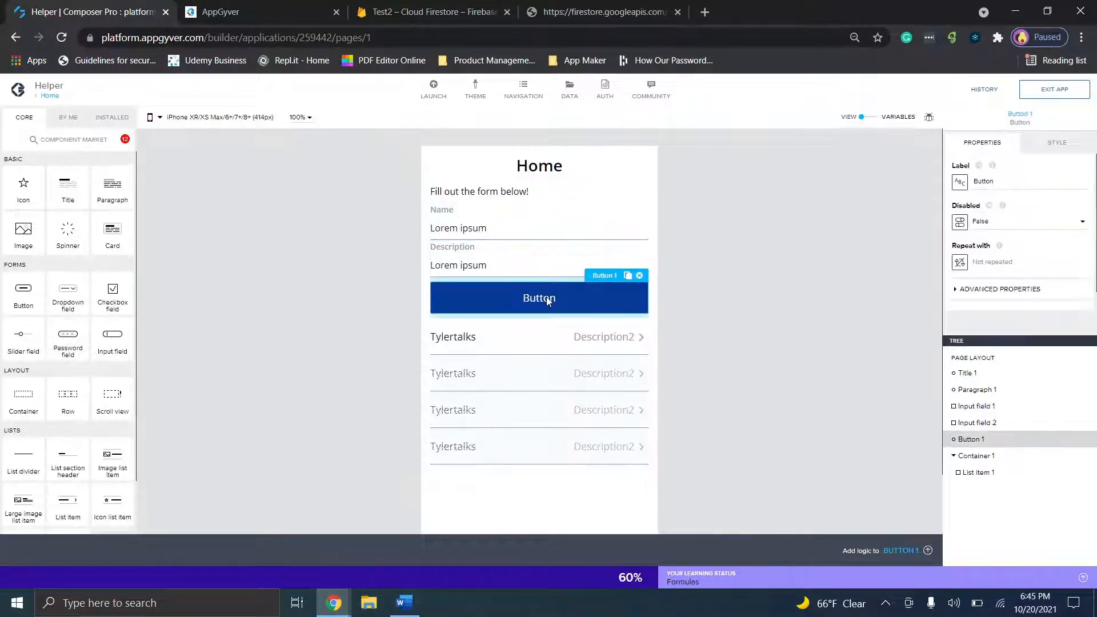
{"action": "left_click", "coordinate": [897, 550]}
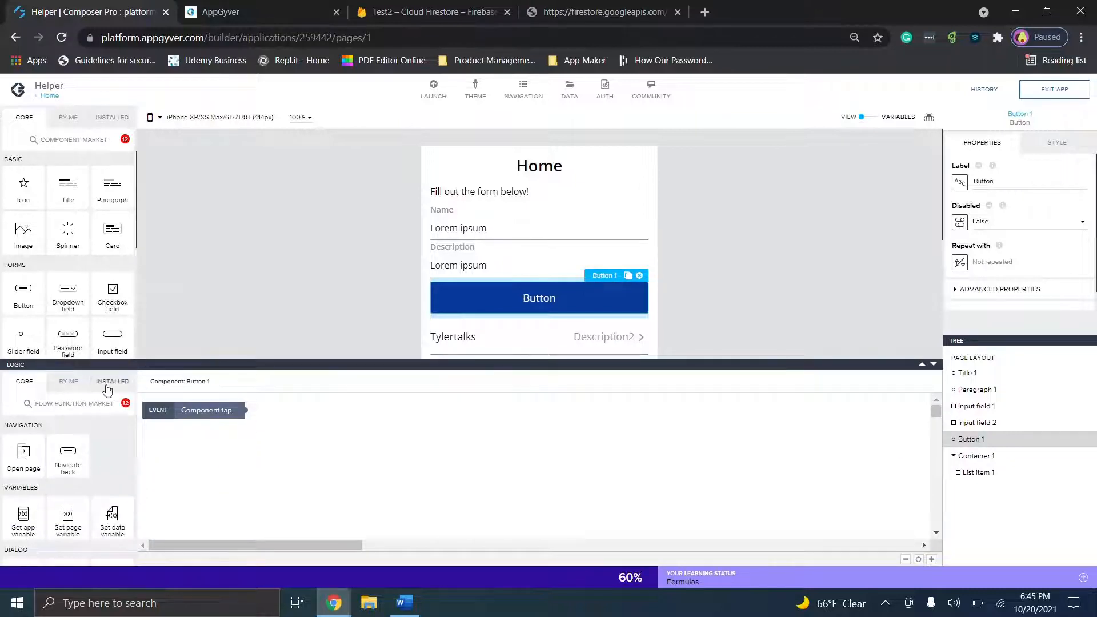
{"action": "left_click", "coordinate": [96, 403]}
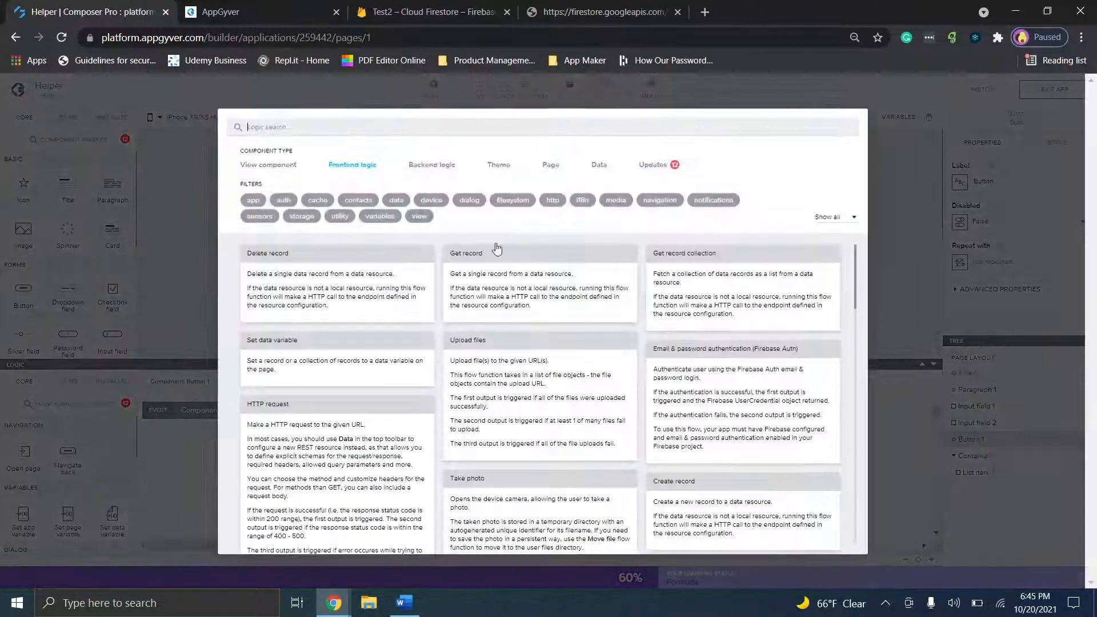
{"action": "type", "text": "html"}
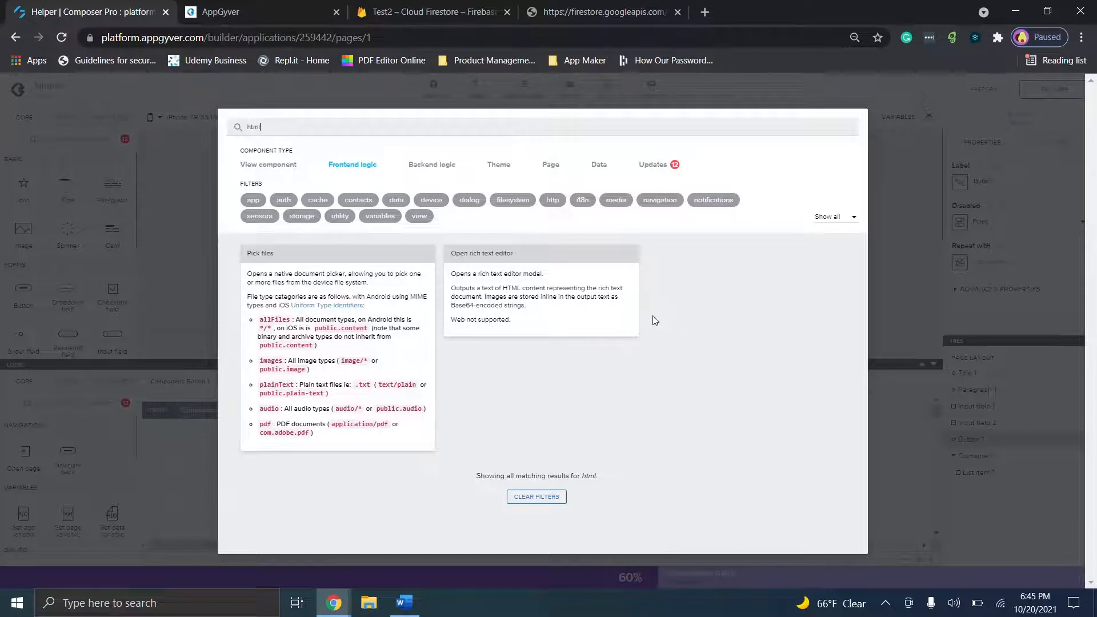
{"action": "left_click", "coordinate": [890, 264]}
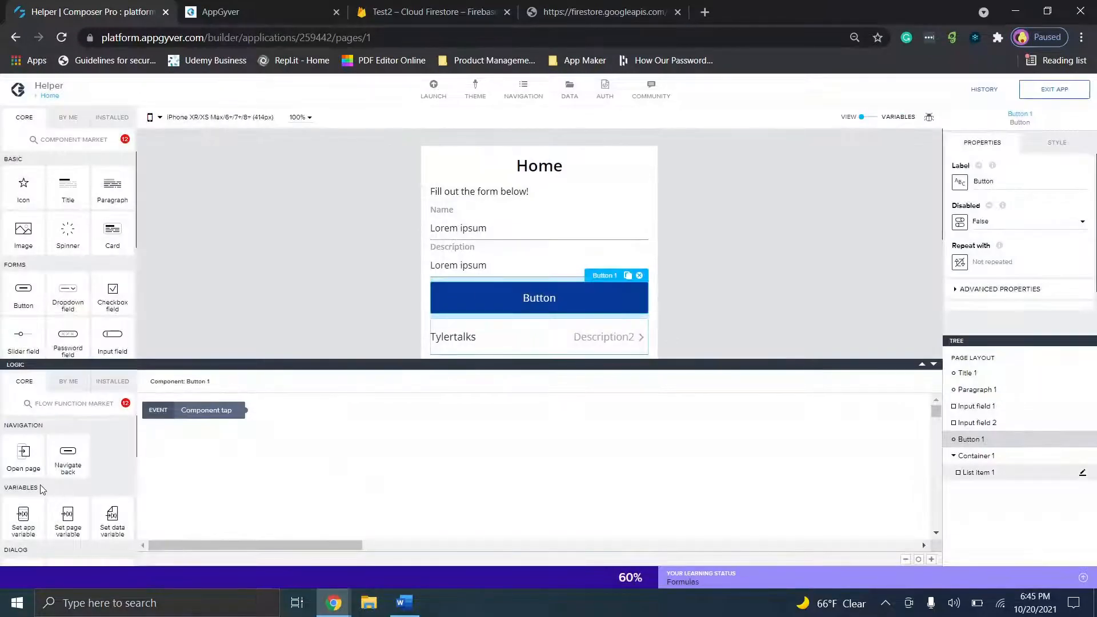
Step: Add an installed HTTP request flow function to the button's logic and connect the component tap event to it
{"action": "scroll", "coordinate": [43, 474], "scroll_direction": "down", "scroll_amount": 2}
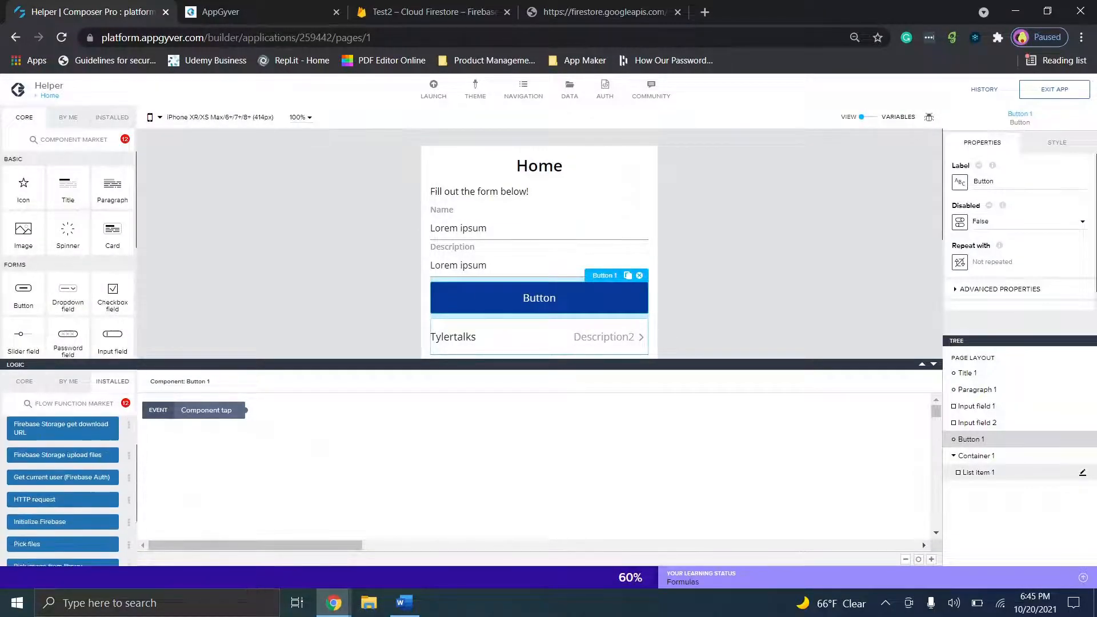
{"action": "left_click_drag", "start_coordinate": [43, 474], "coordinate": [412, 439]}
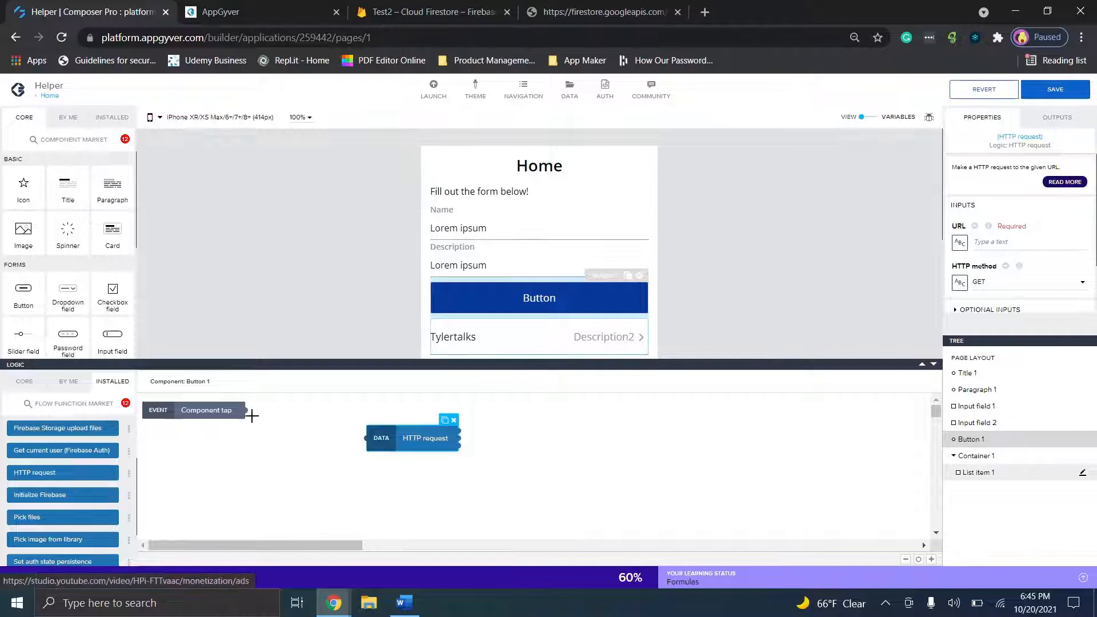
{"action": "left_click_drag", "start_coordinate": [246, 410], "coordinate": [381, 440]}
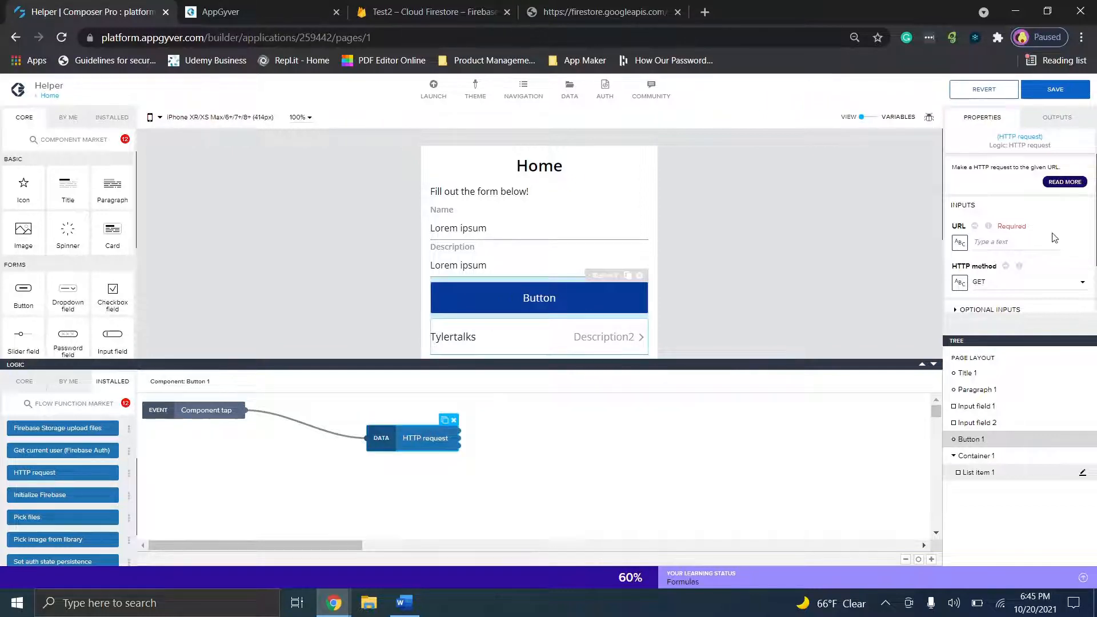
Step: Copy the Firestore REST address of the Test collection and set it as the HTTP request's URL
{"action": "left_click", "coordinate": [411, 603]}
{"action": "left_click", "coordinate": [414, 604]}
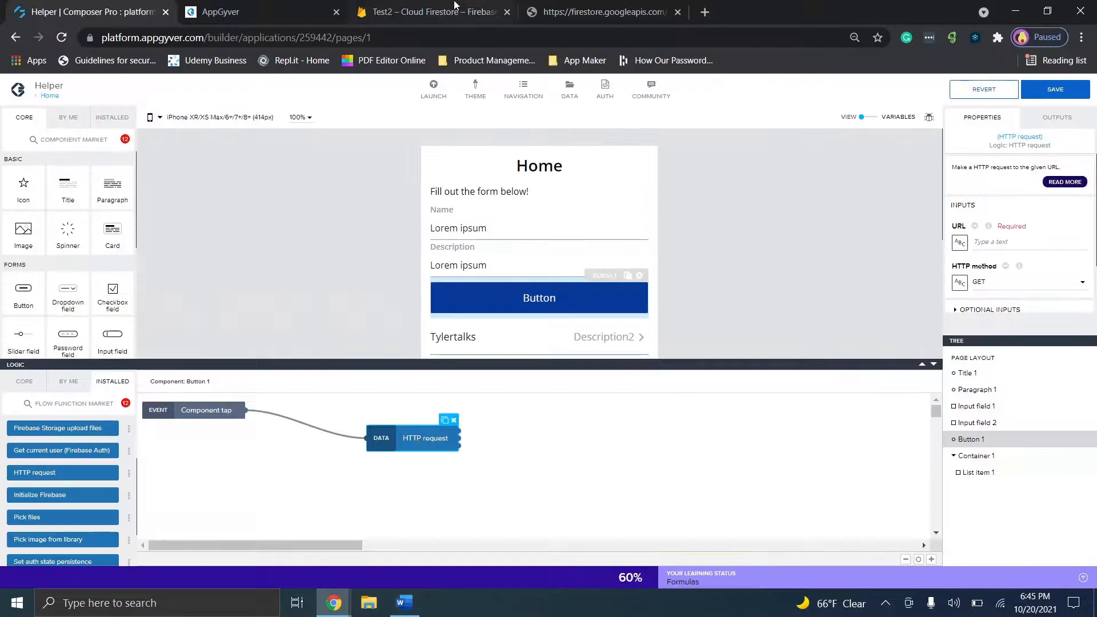
{"action": "left_click", "coordinate": [600, 11]}
{"action": "left_click", "coordinate": [339, 38]}
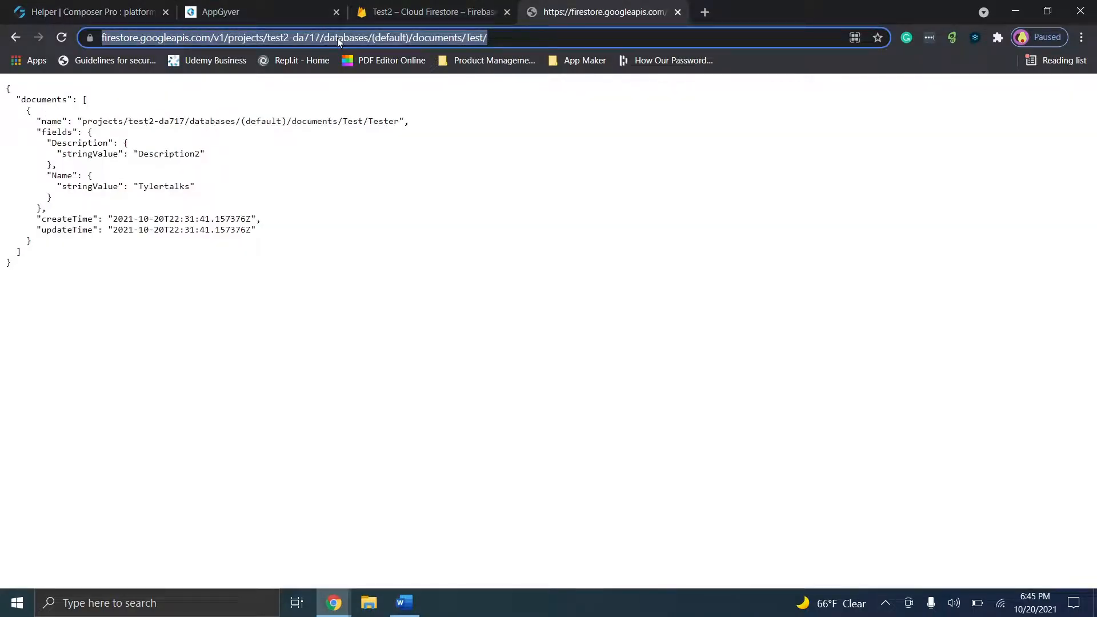
{"action": "left_click", "coordinate": [114, 11]}
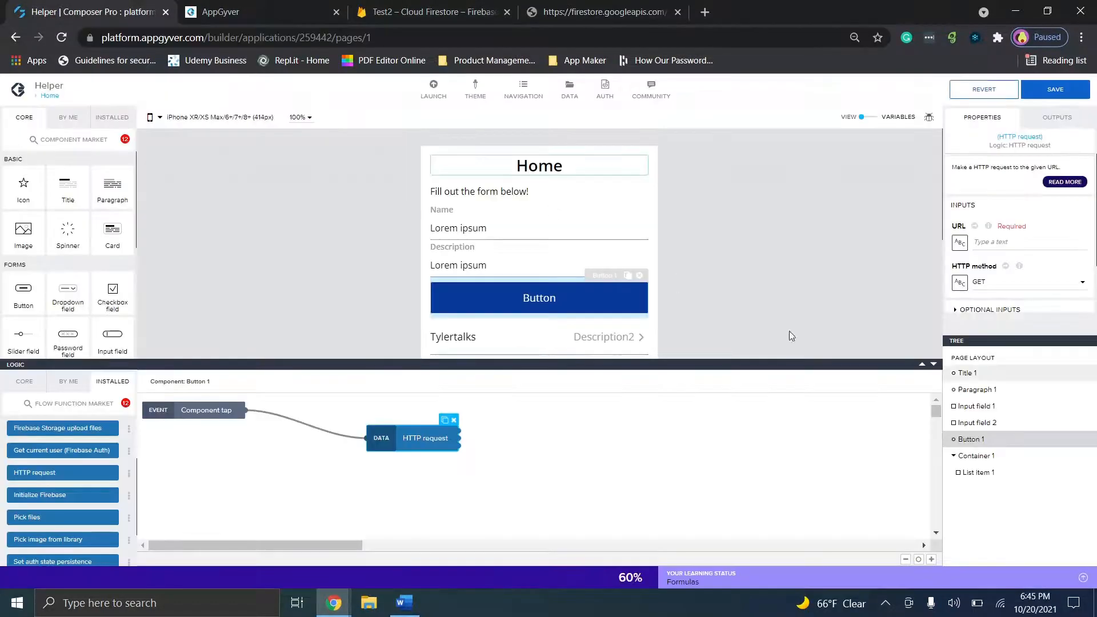
{"action": "left_click", "coordinate": [1004, 244]}
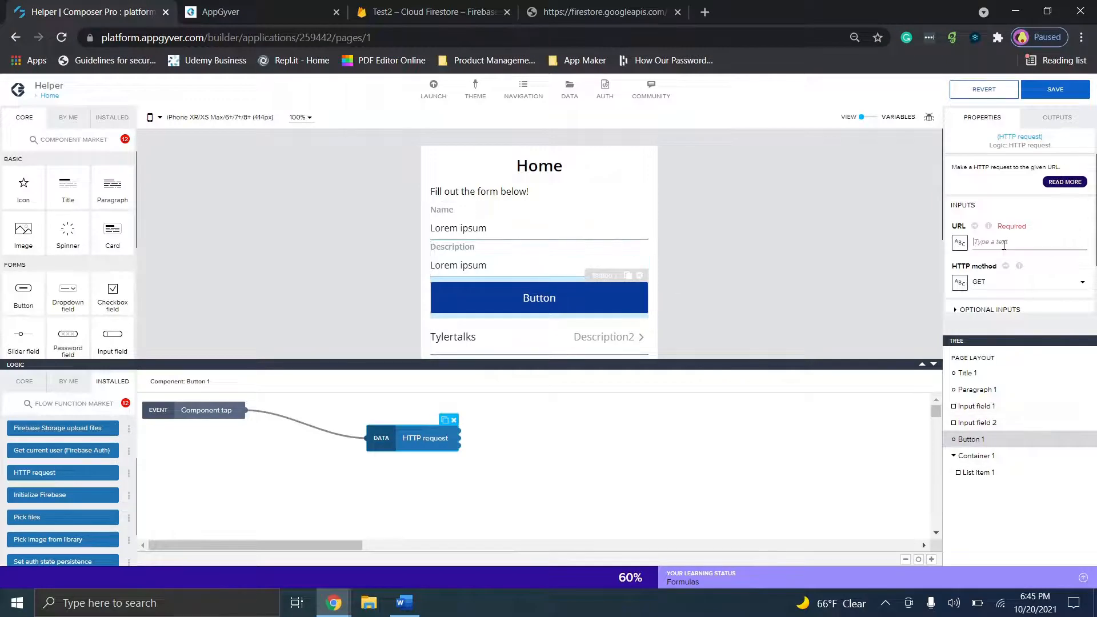
{"action": "key", "text": "ctrl+v"}
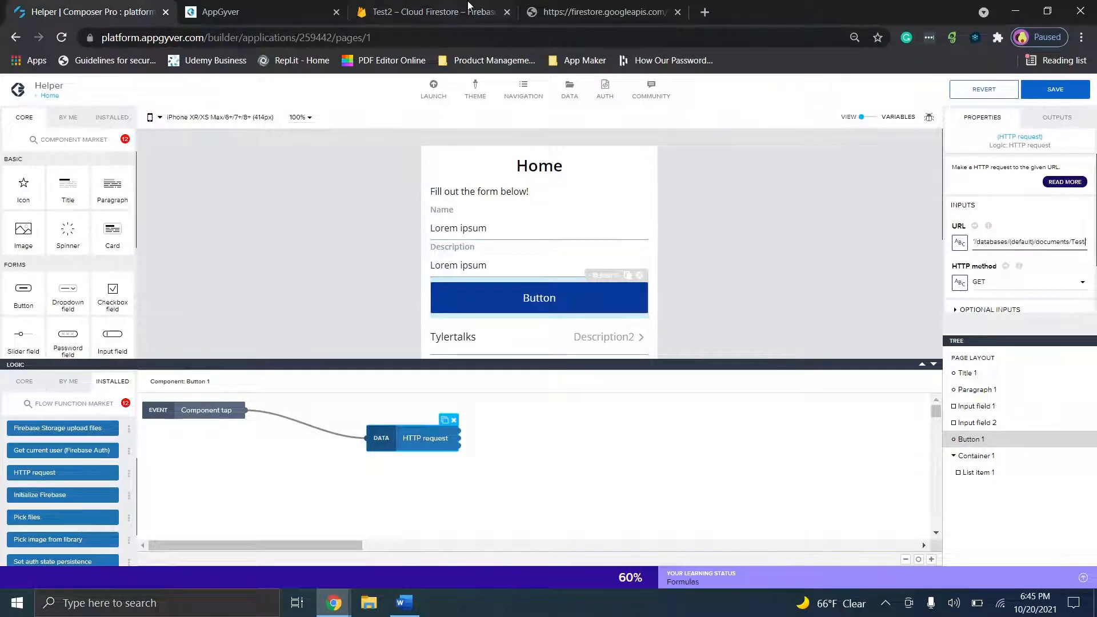
Step: Reload the Test collection's REST response, compare it with the collection in the Firestore console, and return to the page editor
{"action": "left_click", "coordinate": [629, 12]}
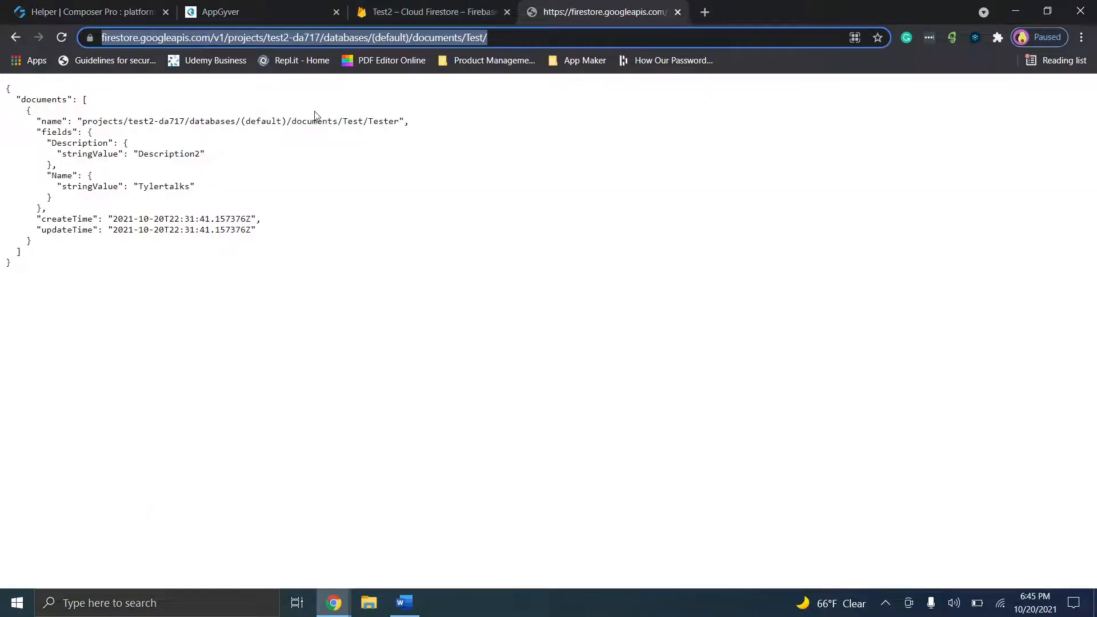
{"action": "key", "text": "Return"}
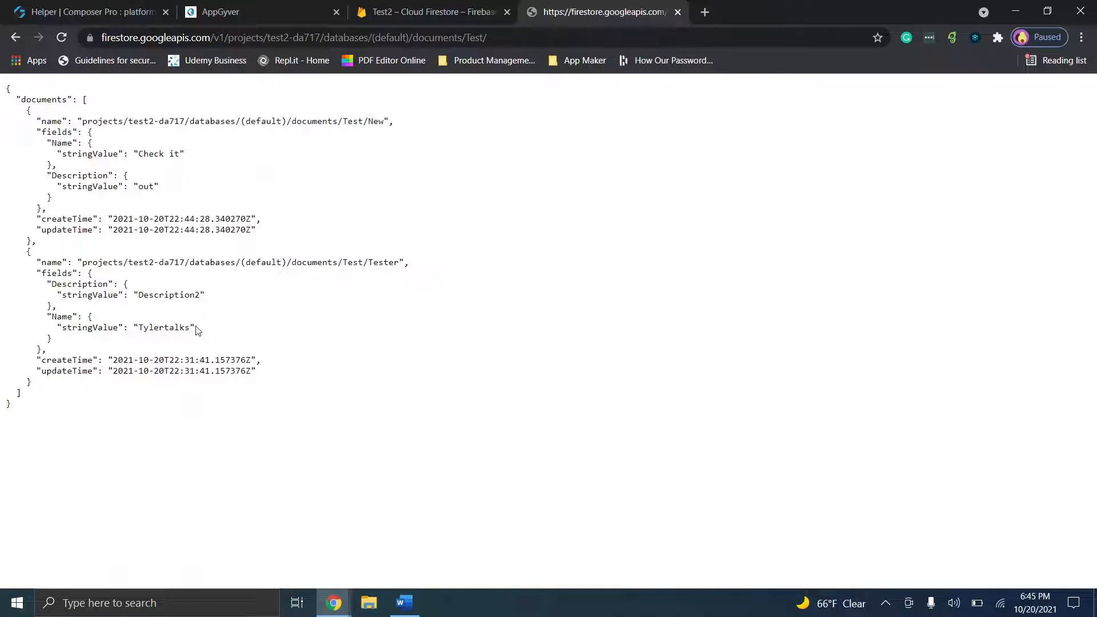
{"action": "left_click", "coordinate": [451, 6]}
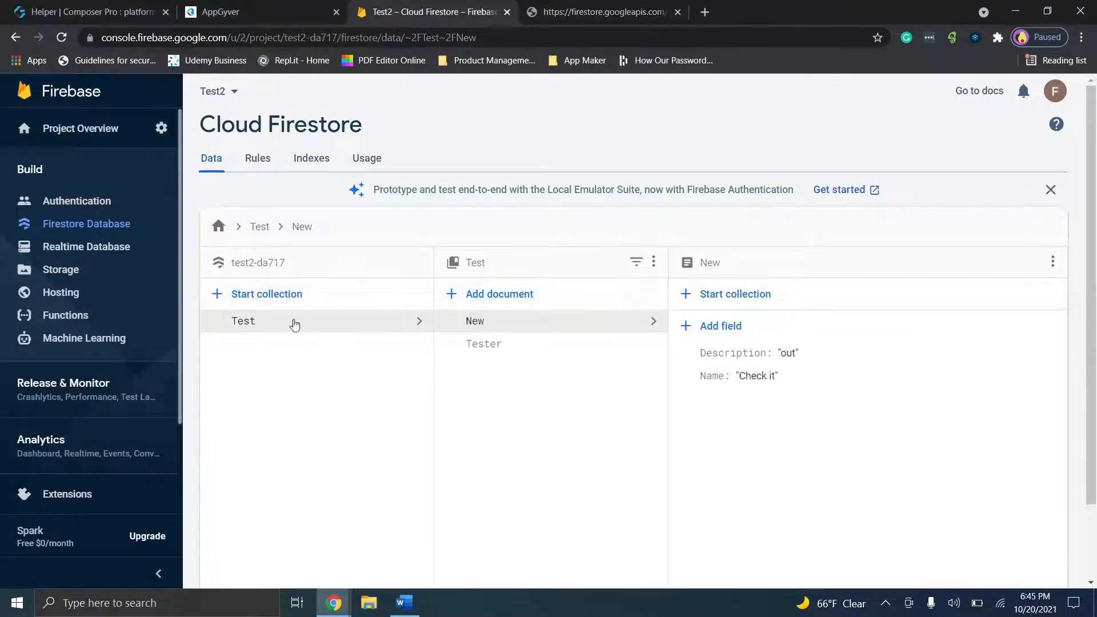
{"action": "left_click", "coordinate": [147, 6]}
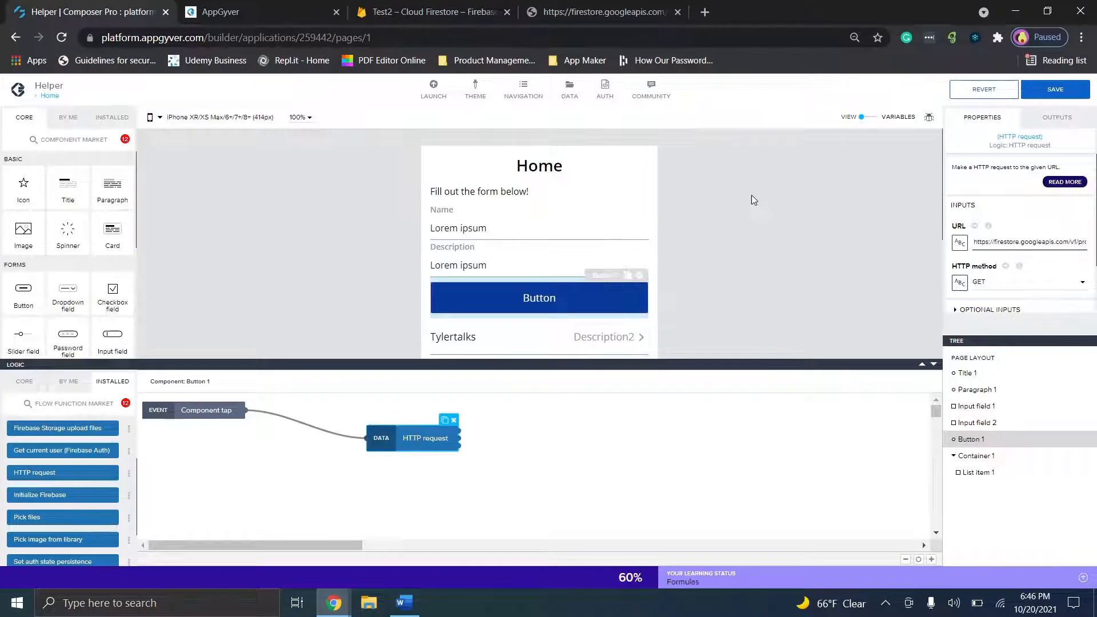
Step: Set the HTTP request's method to POST and open a formula binding for its optional request body
{"action": "left_click", "coordinate": [998, 282]}
{"action": "left_click", "coordinate": [999, 326]}
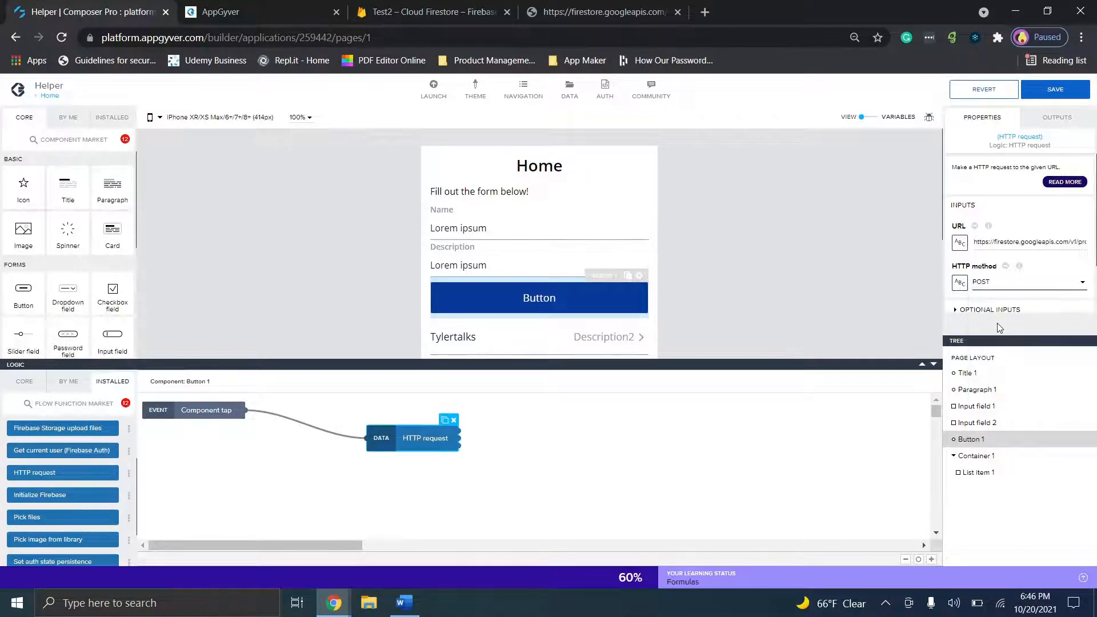
{"action": "scroll", "coordinate": [1000, 328], "scroll_direction": "down", "scroll_amount": 1}
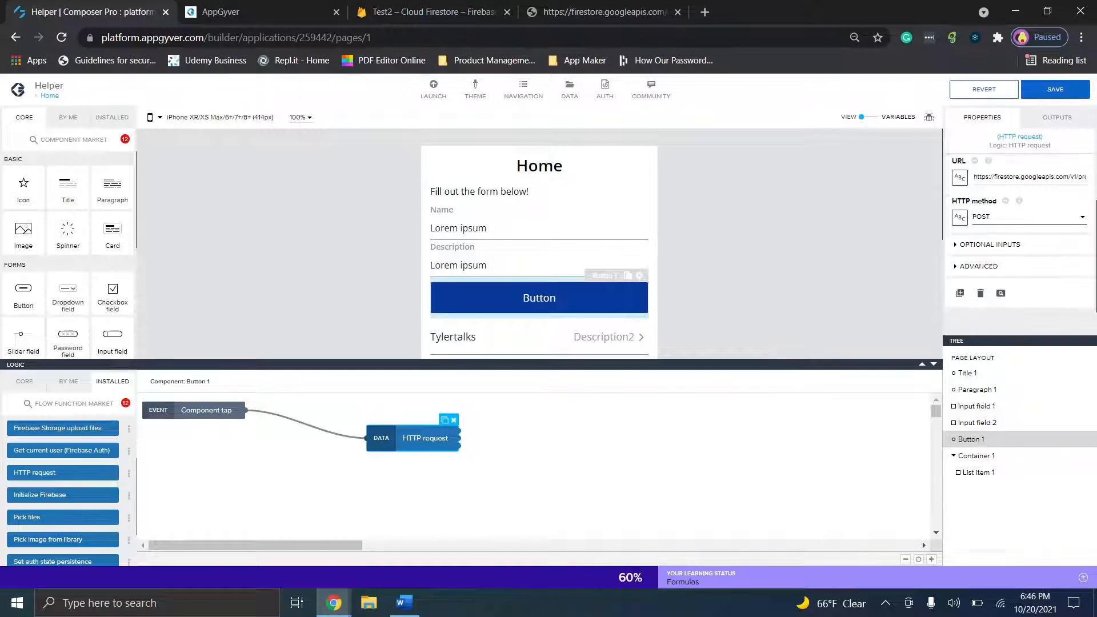
{"action": "left_click", "coordinate": [979, 266]}
{"action": "scroll", "coordinate": [979, 266], "scroll_direction": "down", "scroll_amount": 1}
{"action": "left_click", "coordinate": [990, 201]}
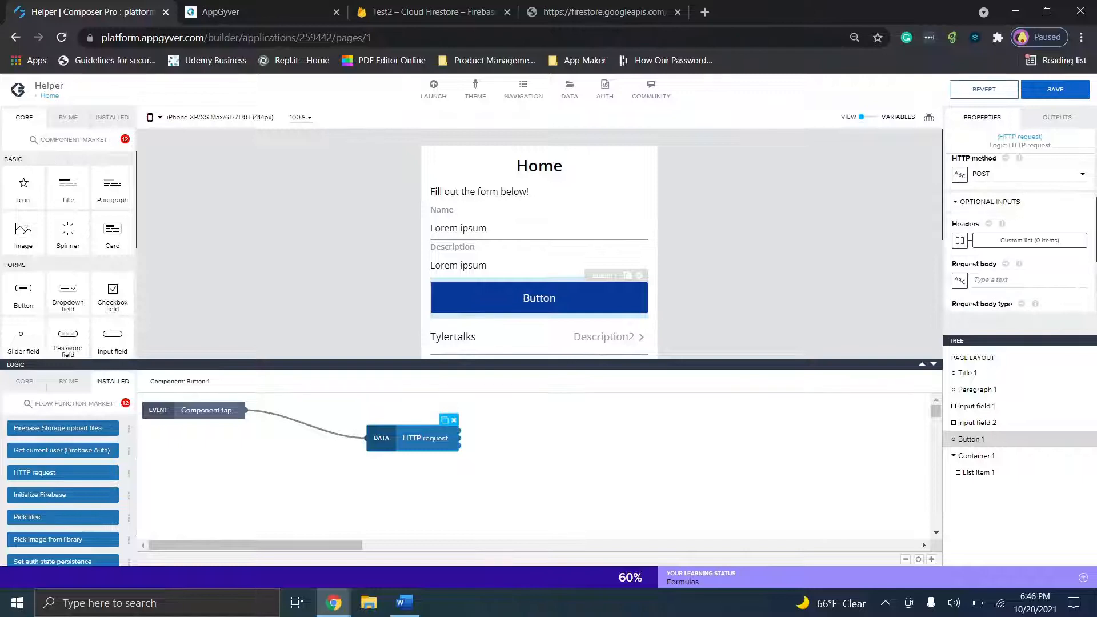
{"action": "scroll", "coordinate": [1020, 275], "scroll_direction": "down", "scroll_amount": 1}
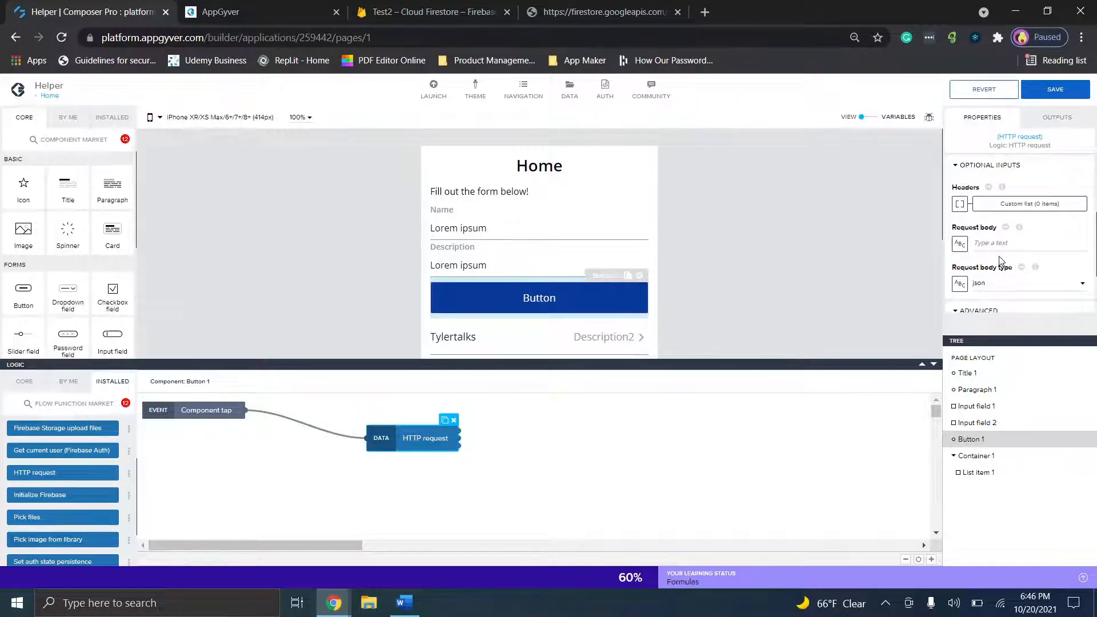
{"action": "left_click", "coordinate": [962, 242]}
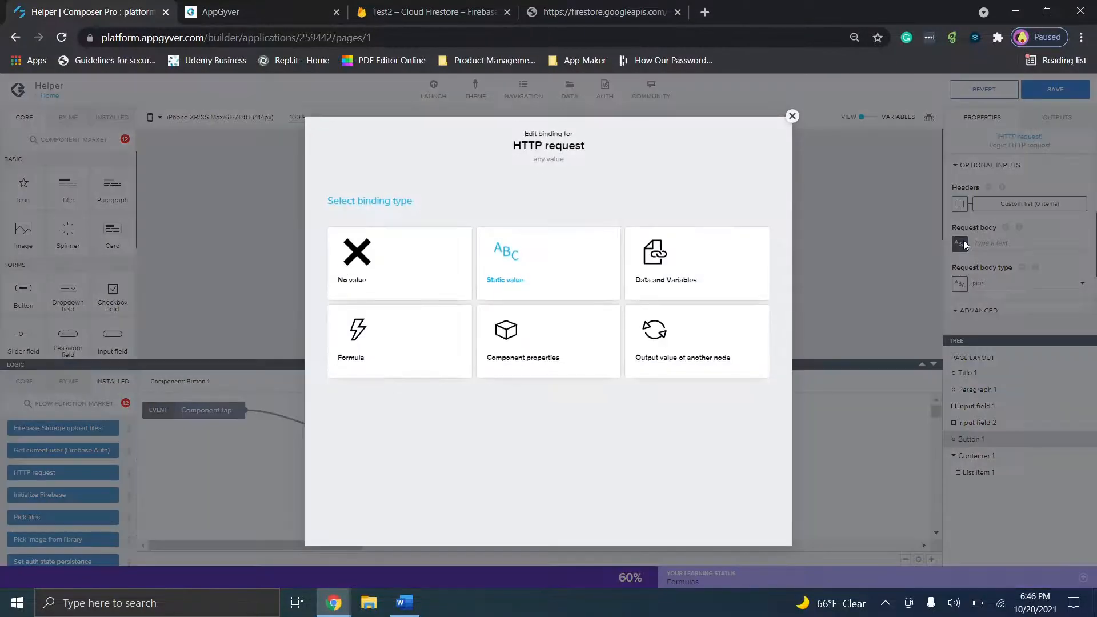
{"action": "left_click", "coordinate": [396, 355]}
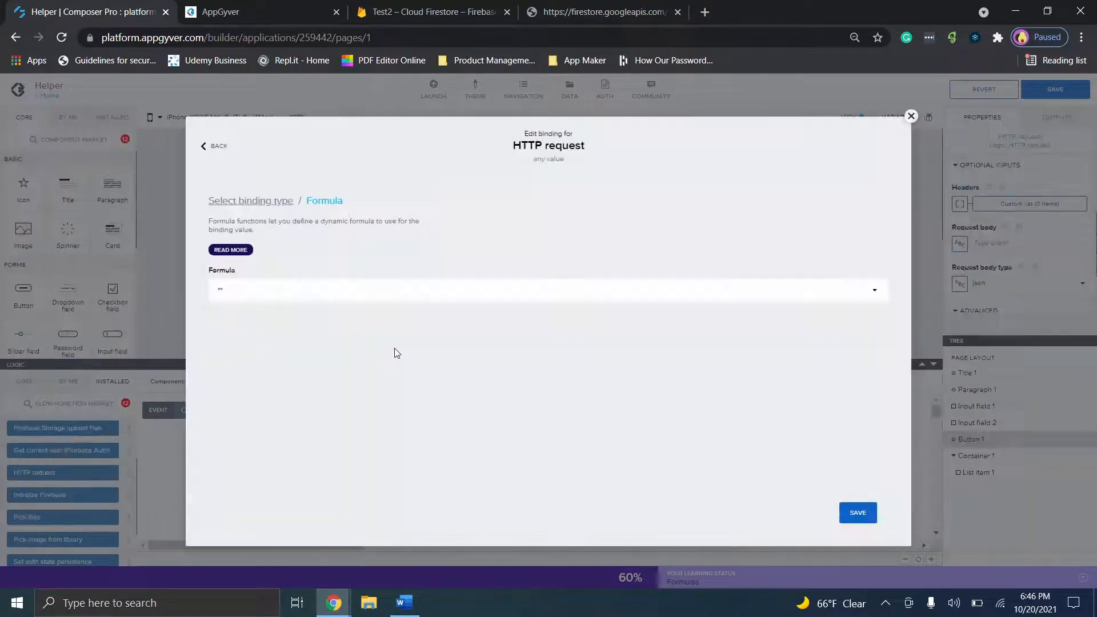
Step: Copy the New document's whole "fields" object, with Name and Description, from the Firestore REST response
{"action": "left_click", "coordinate": [602, 12]}
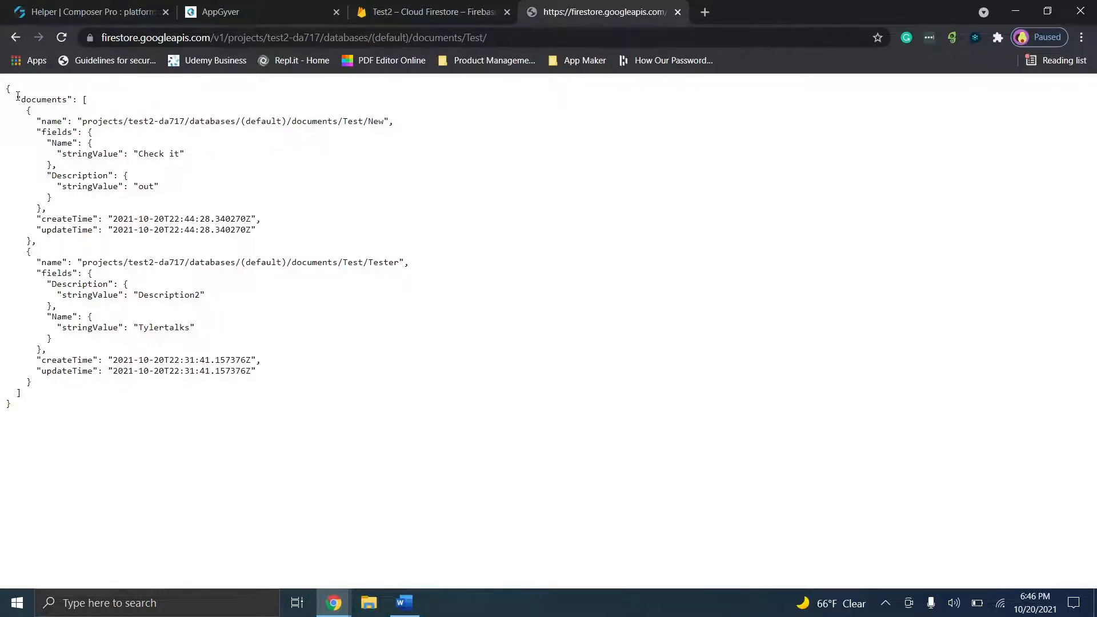
{"action": "left_click_drag", "start_coordinate": [8, 88], "coordinate": [35, 237]}
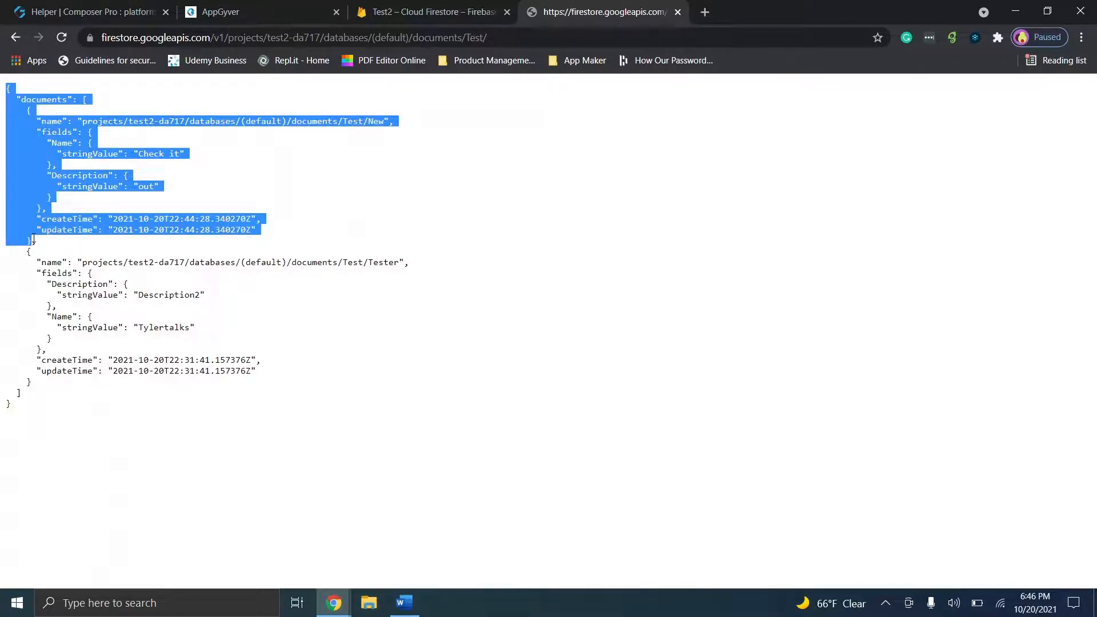
{"action": "left_click", "coordinate": [69, 202]}
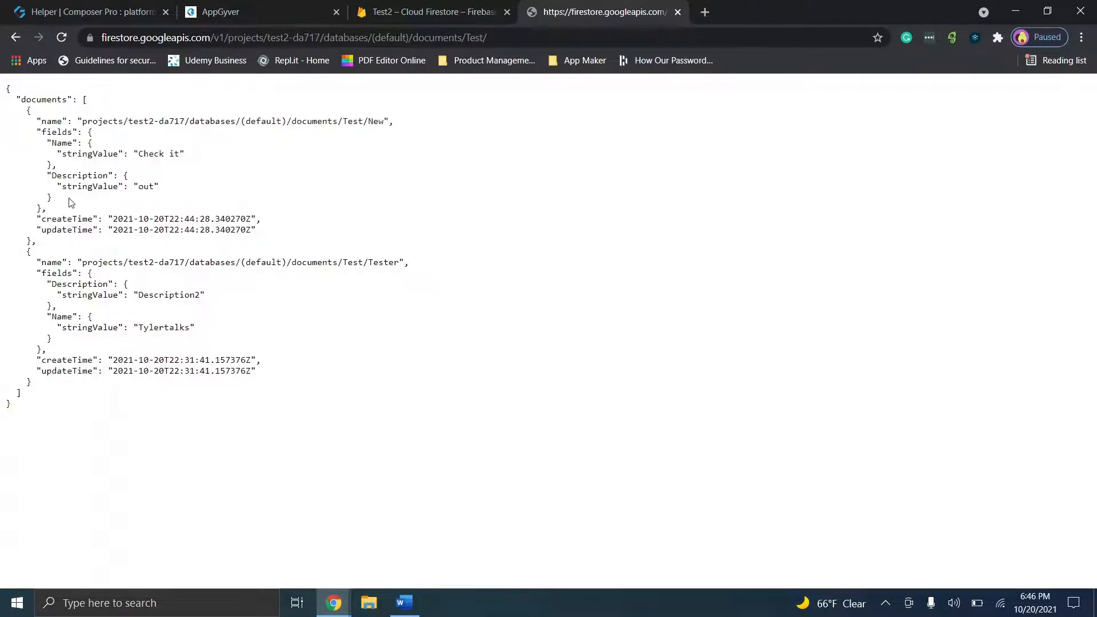
{"action": "left_click_drag", "start_coordinate": [34, 132], "coordinate": [96, 133]}
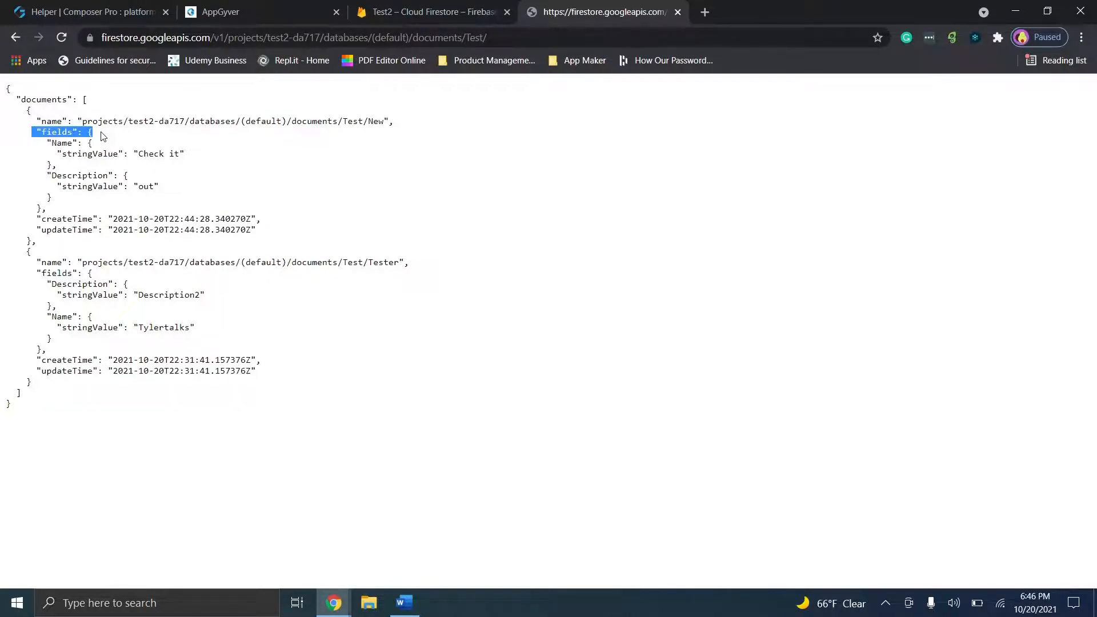
{"action": "left_click", "coordinate": [58, 133]}
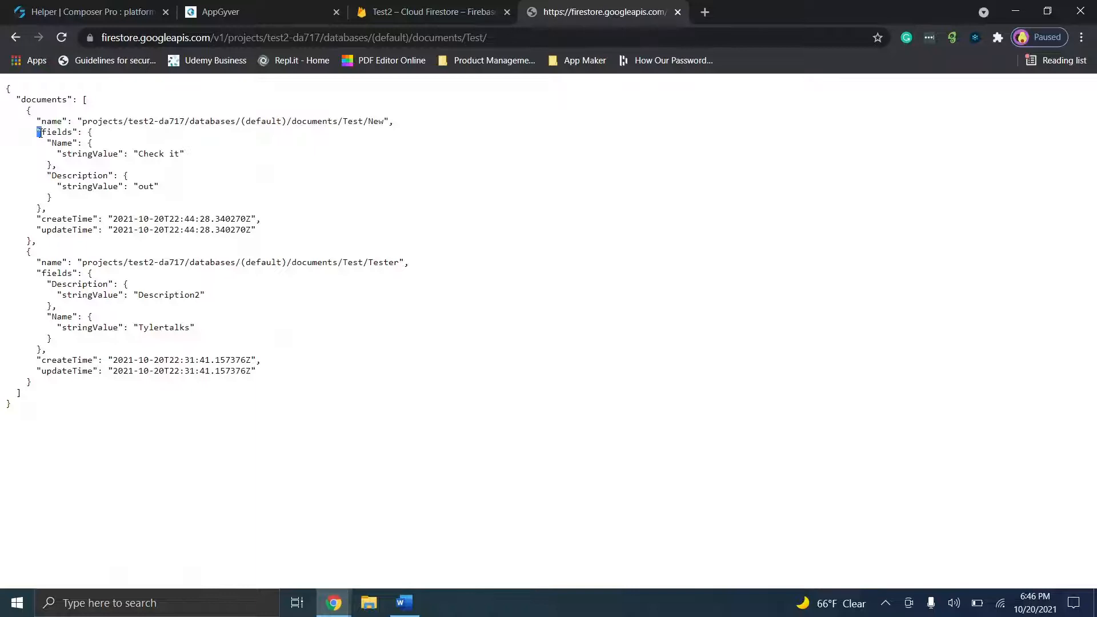
{"action": "left_click_drag", "start_coordinate": [45, 133], "coordinate": [44, 207]}
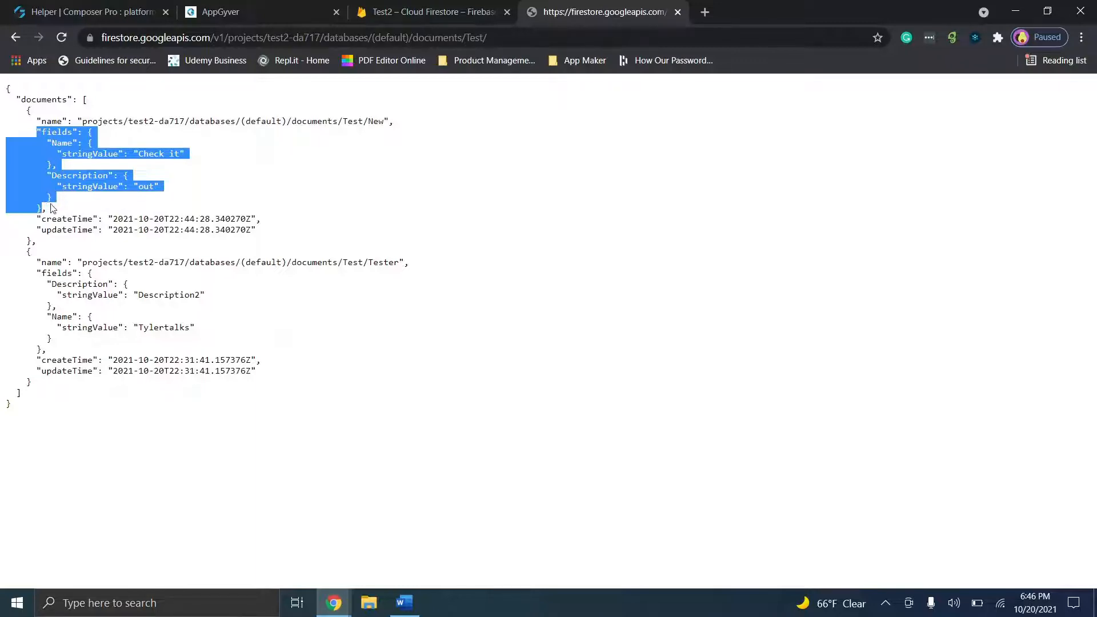
Step: Replace the request body formula's default value with the copied "fields" object, enclosed in outer curly braces
{"action": "left_click", "coordinate": [240, 11]}
{"action": "left_click", "coordinate": [115, 12]}
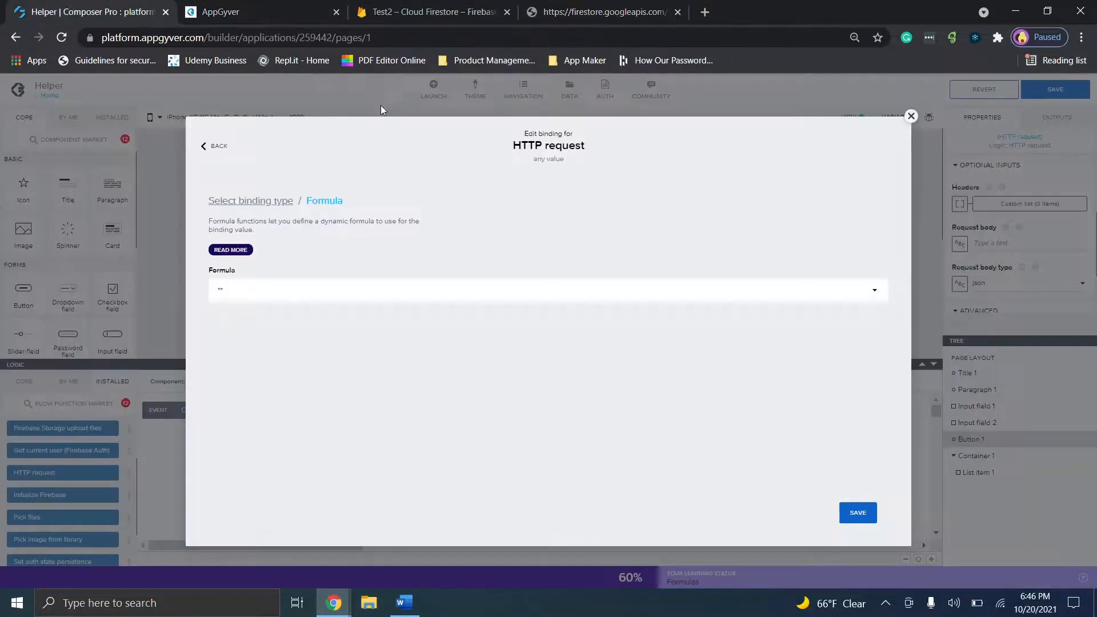
{"action": "left_click", "coordinate": [589, 292]}
{"action": "key", "text": "BackSpace"}
{"action": "key", "text": "BackSpace"}
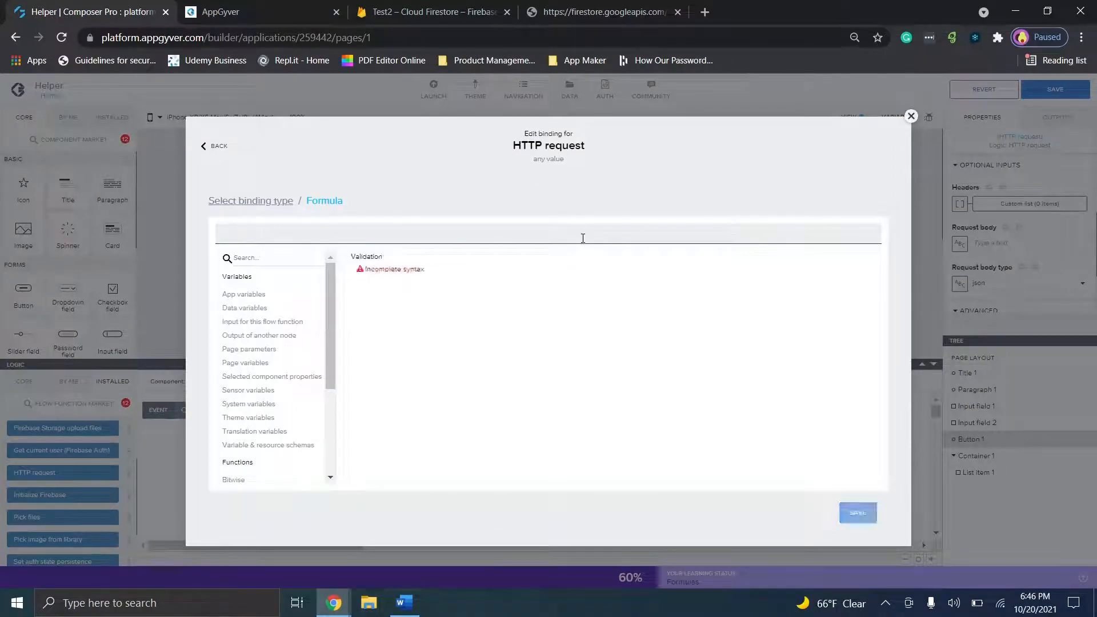
{"action": "key", "text": "ctrl+v"}
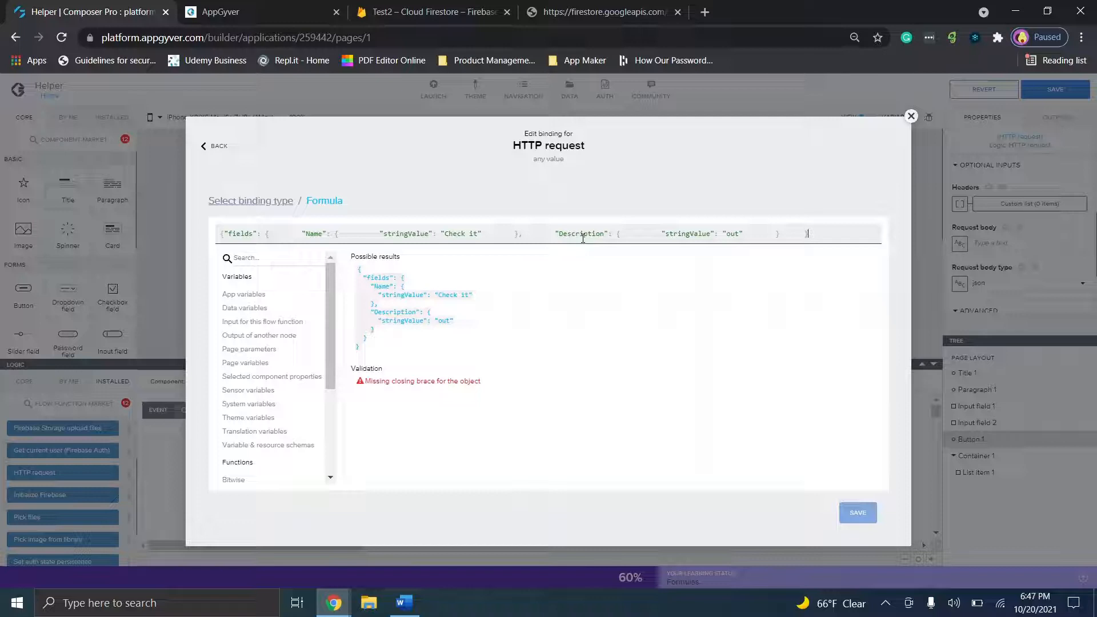
{"action": "type", "text": "}"}
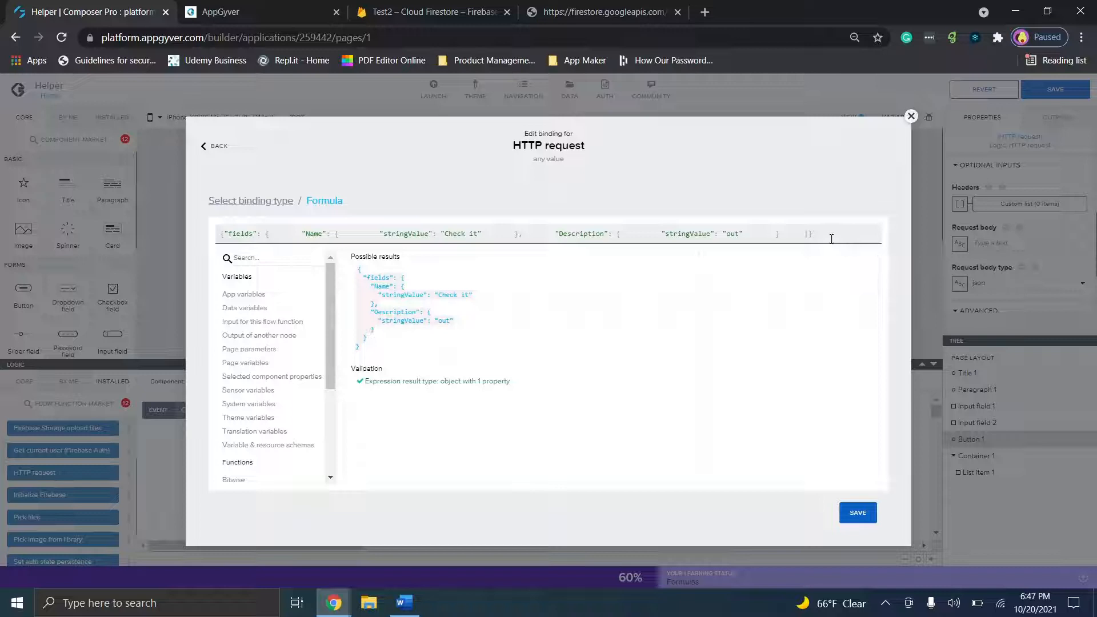
Step: Replace the "Check it" string value under Name in the formula with the page variable pageVars.Name
{"action": "left_click", "coordinate": [516, 230]}
{"action": "key", "text": "BackSpace"}
{"action": "key", "text": "BackSpace"}
{"action": "key", "text": "BackSpace"}
{"action": "key", "text": "BackSpace"}
{"action": "key", "text": "BackSpace"}
{"action": "key", "text": "BackSpace"}
{"action": "key", "text": "BackSpace"}
{"action": "key", "text": "BackSpace"}
{"action": "key", "text": "BackSpace"}
{"action": "key", "text": "BackSpace"}
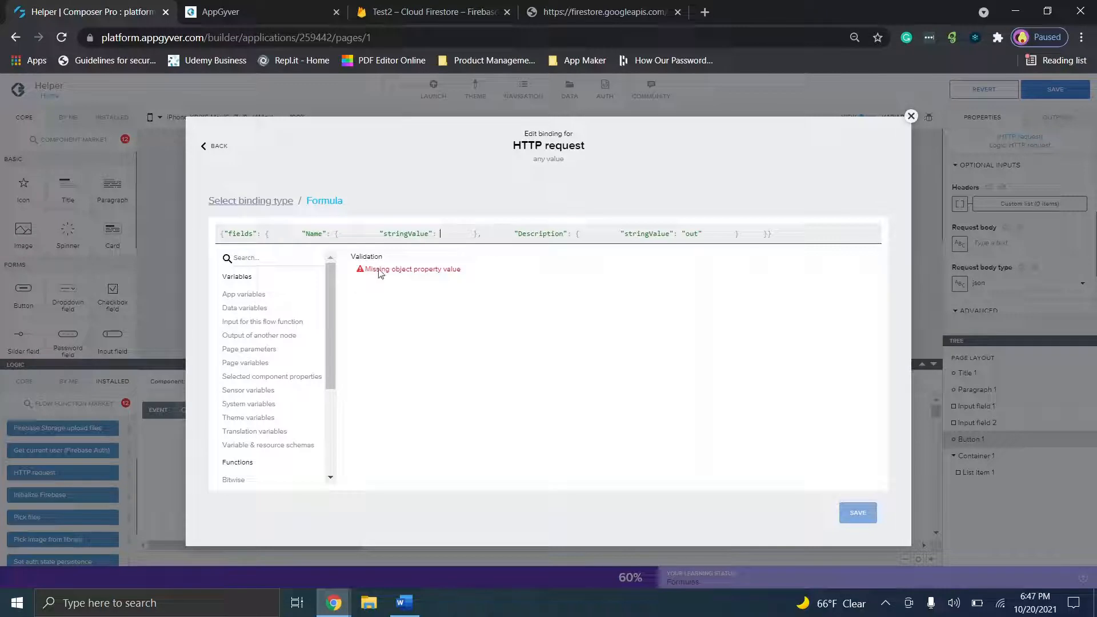
{"action": "left_click", "coordinate": [264, 364]}
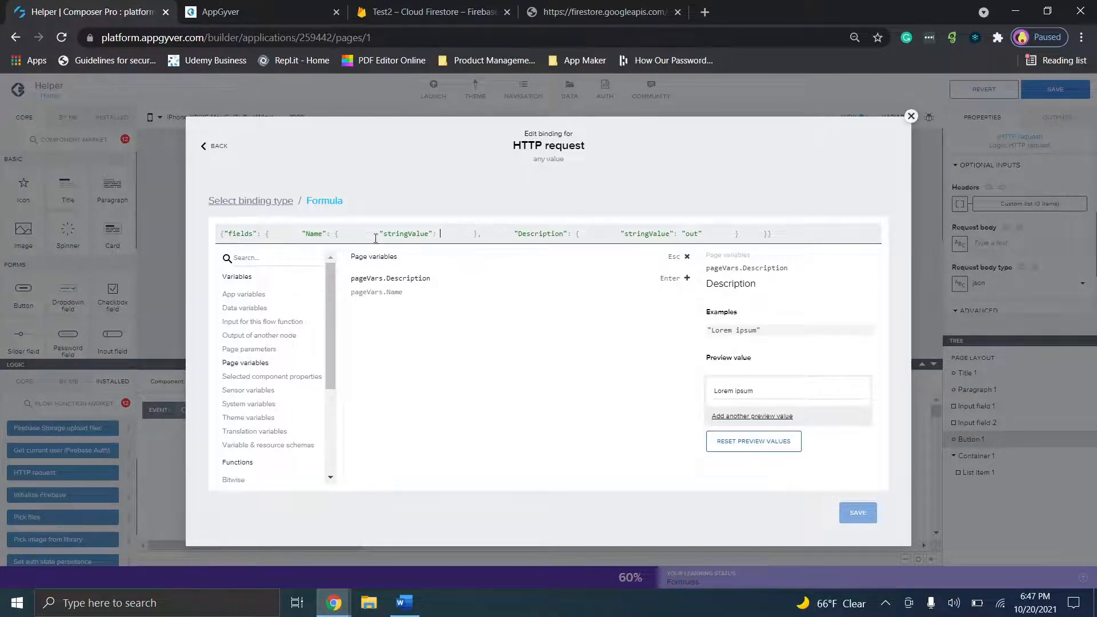
{"action": "left_click_drag", "start_coordinate": [301, 234], "coordinate": [322, 231]}
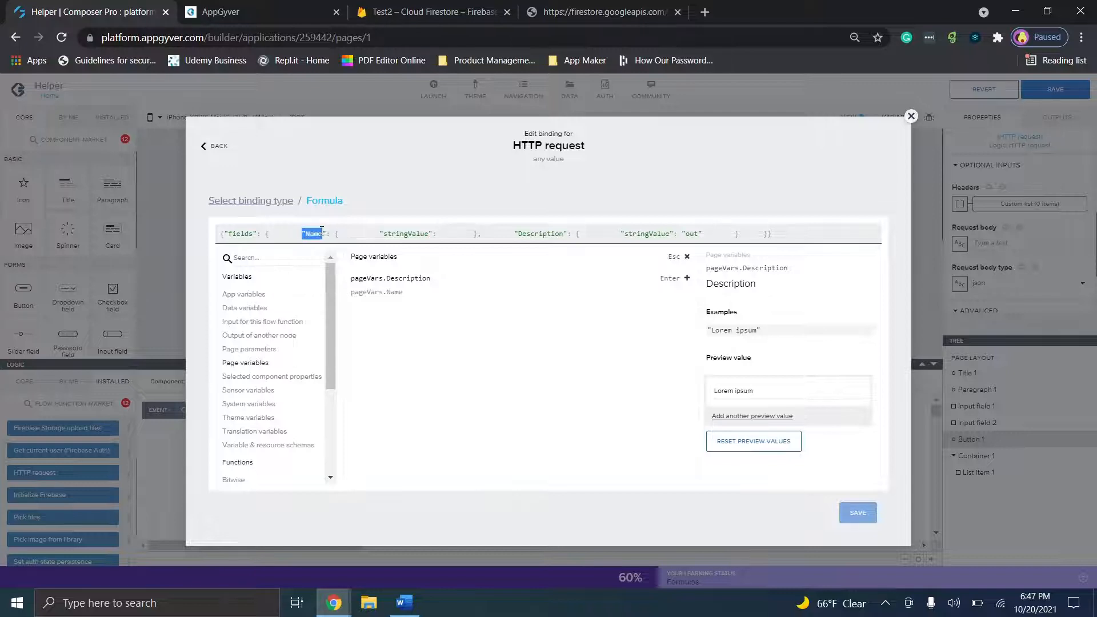
{"action": "left_click", "coordinate": [441, 236]}
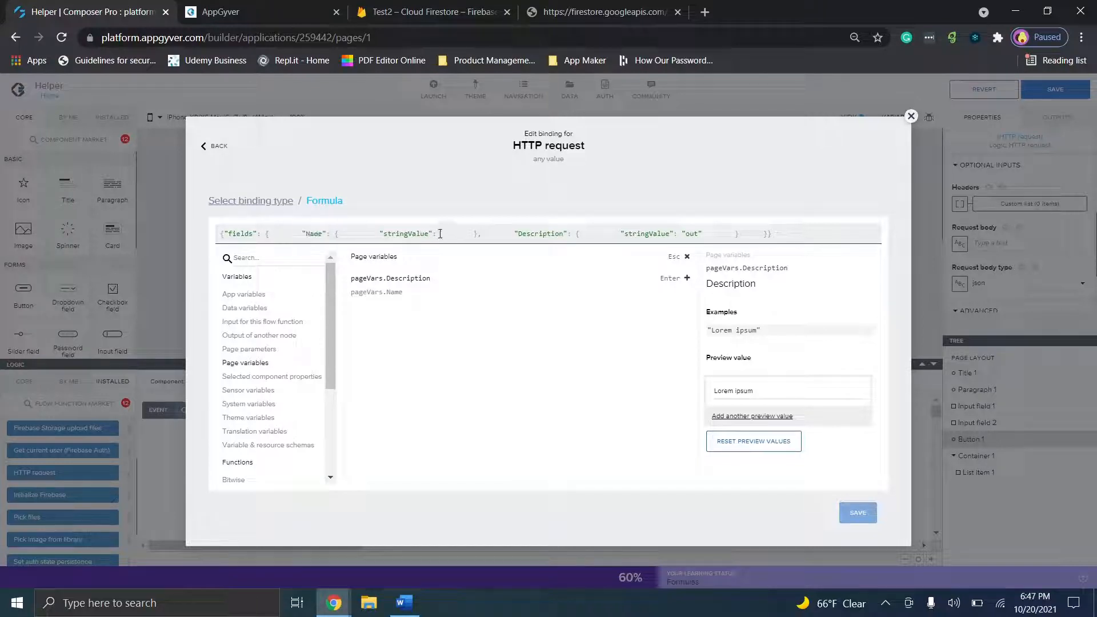
{"action": "left_click", "coordinate": [394, 292]}
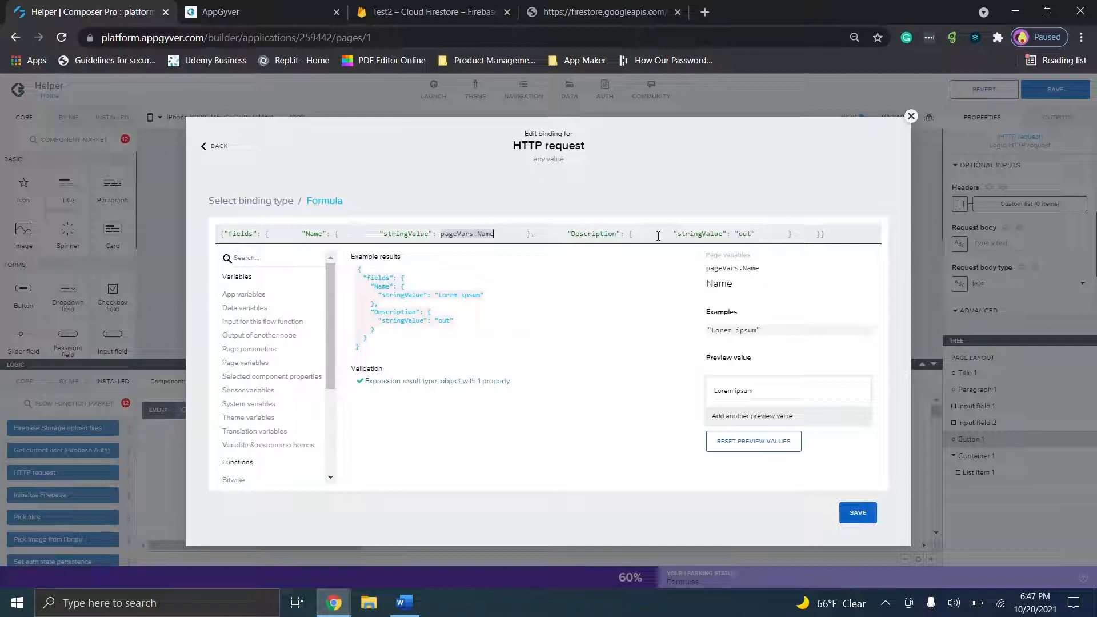
Step: Replace the "out" string value under Description in the formula with the page variable pageVars.Description
{"action": "left_click", "coordinate": [756, 234]}
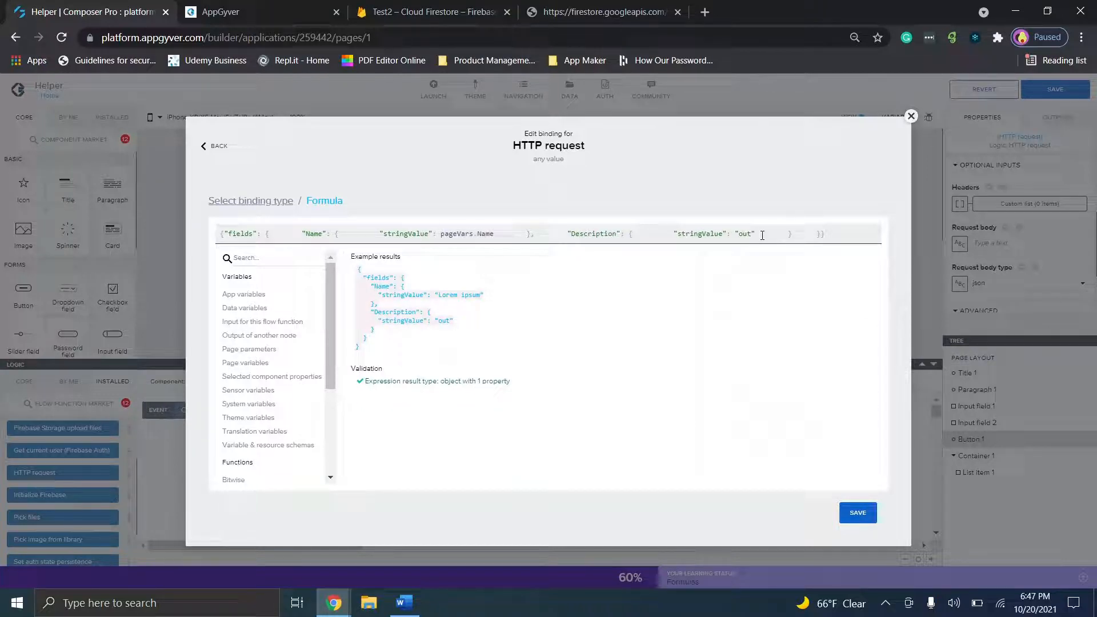
{"action": "key", "text": "BackSpace"}
{"action": "key", "text": "BackSpace"}
{"action": "key", "text": "BackSpace"}
{"action": "key", "text": "BackSpace"}
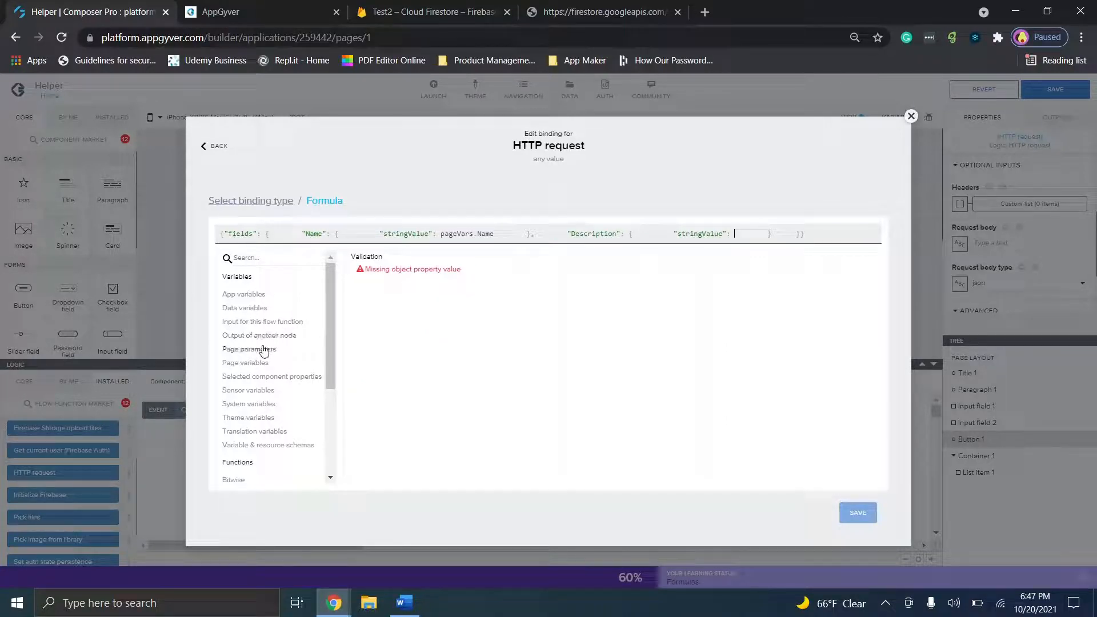
{"action": "left_click", "coordinate": [255, 364]}
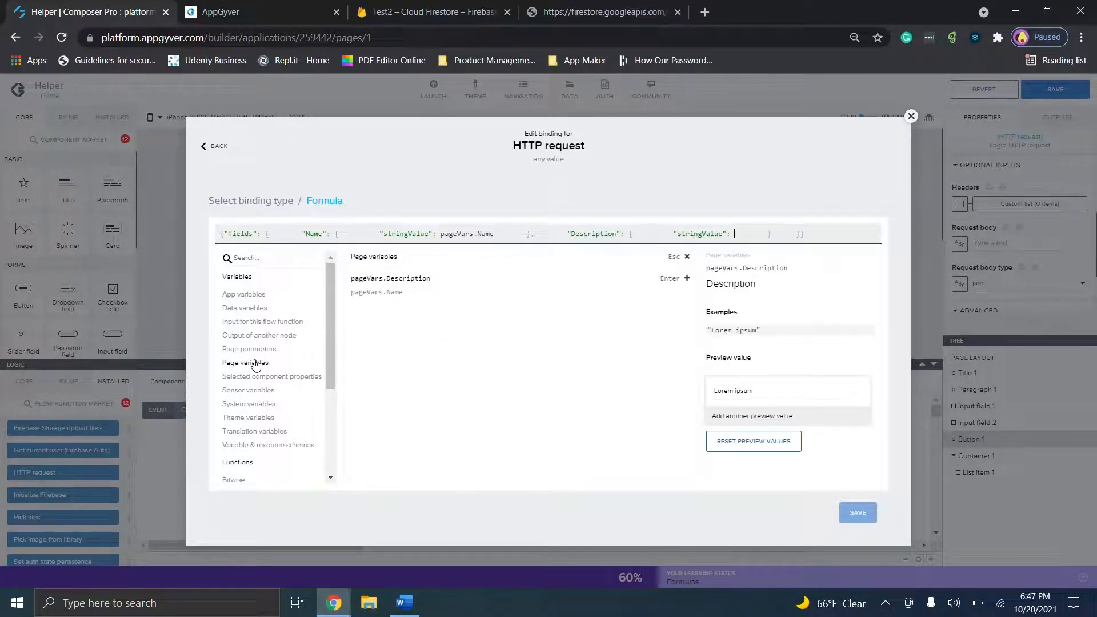
{"action": "left_click", "coordinate": [410, 279]}
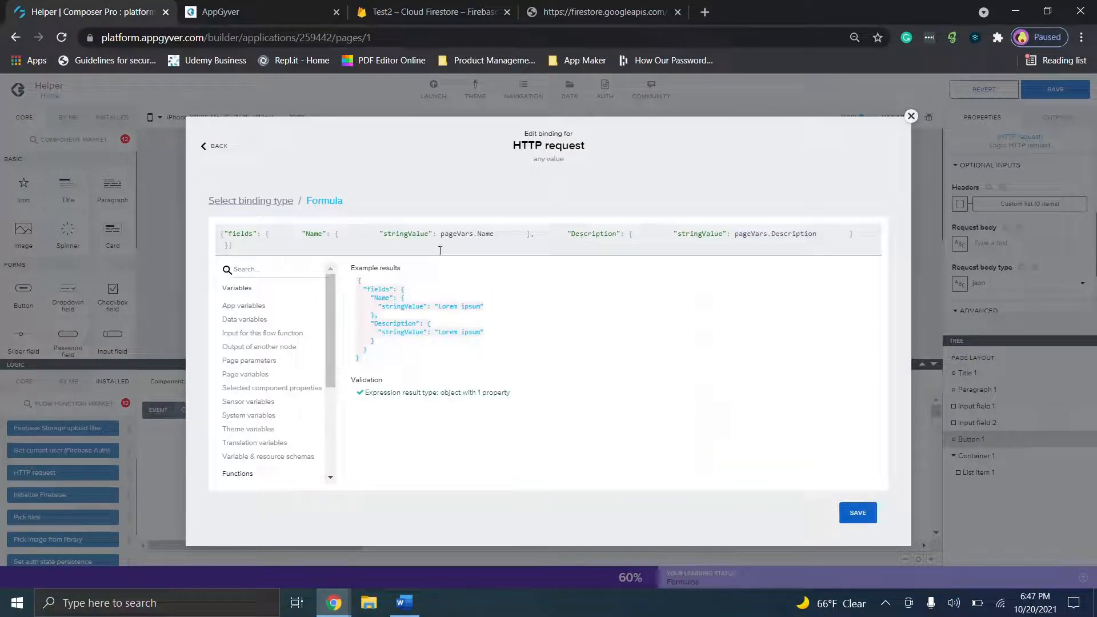
Step: Save the request body formula binding and save the app's changes
{"action": "left_click_drag", "start_coordinate": [308, 232], "coordinate": [328, 234]}
{"action": "left_click", "coordinate": [473, 235]}
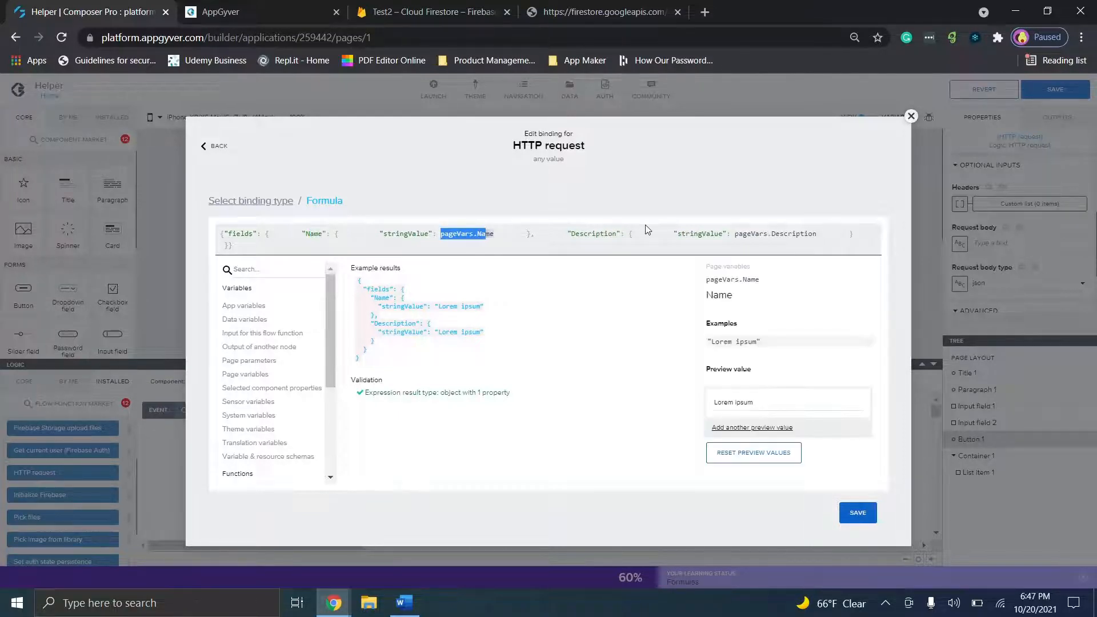
{"action": "left_click", "coordinate": [857, 513]}
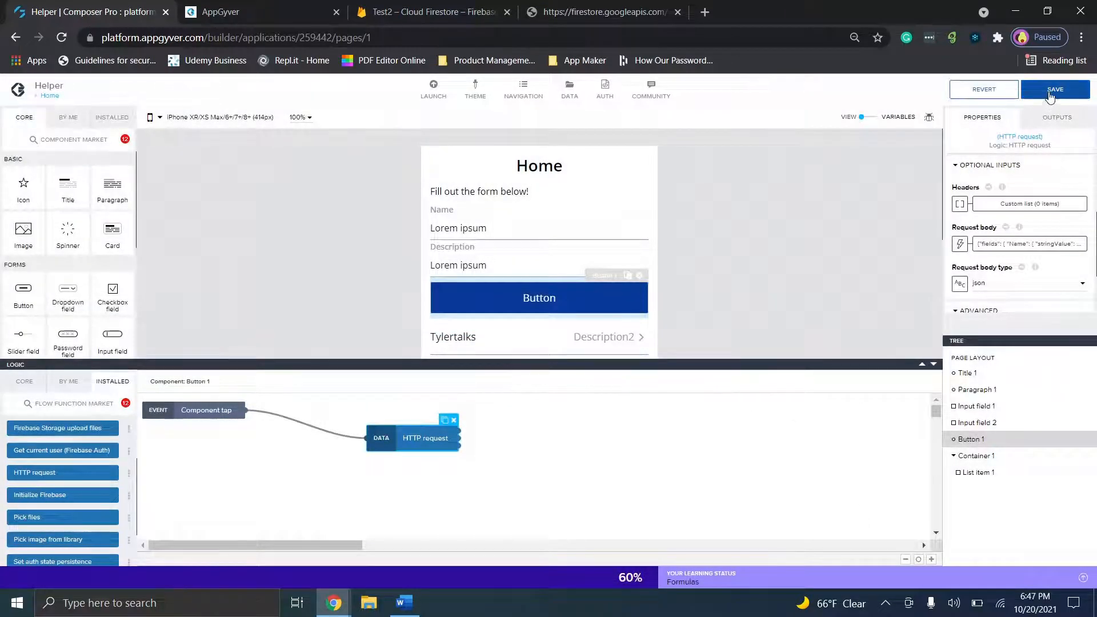
{"action": "left_click", "coordinate": [1052, 91]}
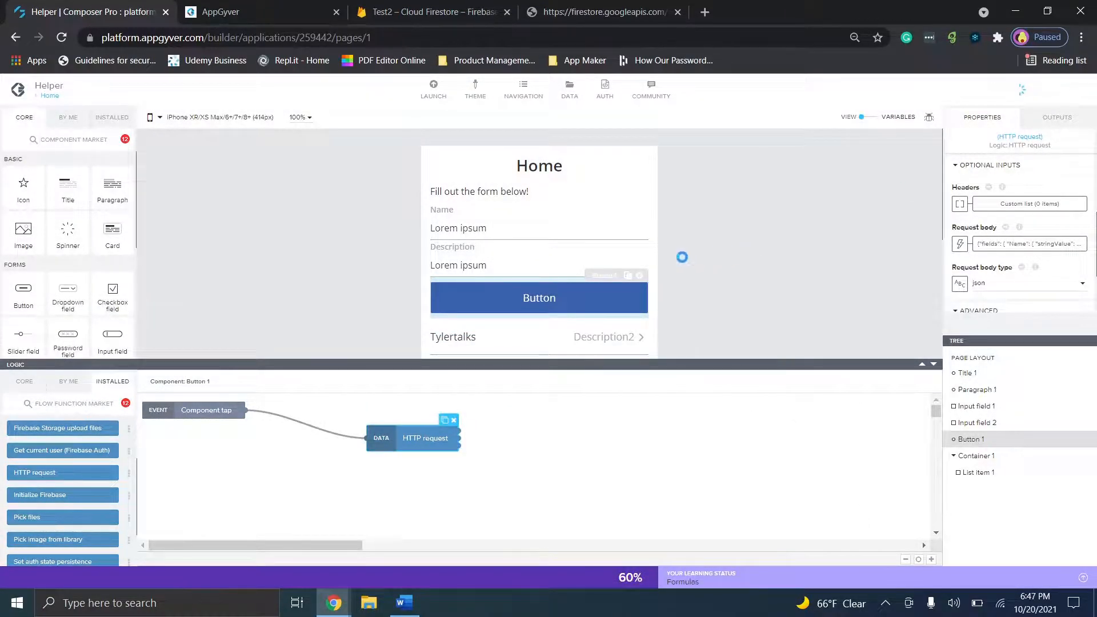
Step: In the app preview, enter Test as the Name and Tester as the Description, and submit the form repeatedly
{"action": "left_click", "coordinate": [217, 12]}
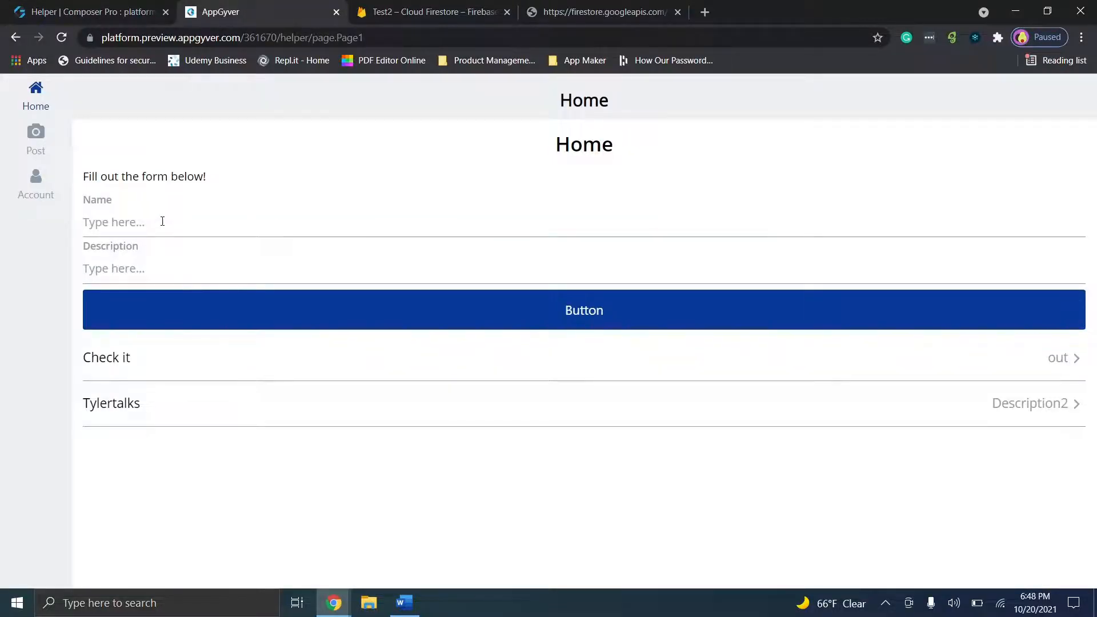
{"action": "type", "text": "Test"}
{"action": "key", "text": "Tab"}
{"action": "type", "text": "Tester"}
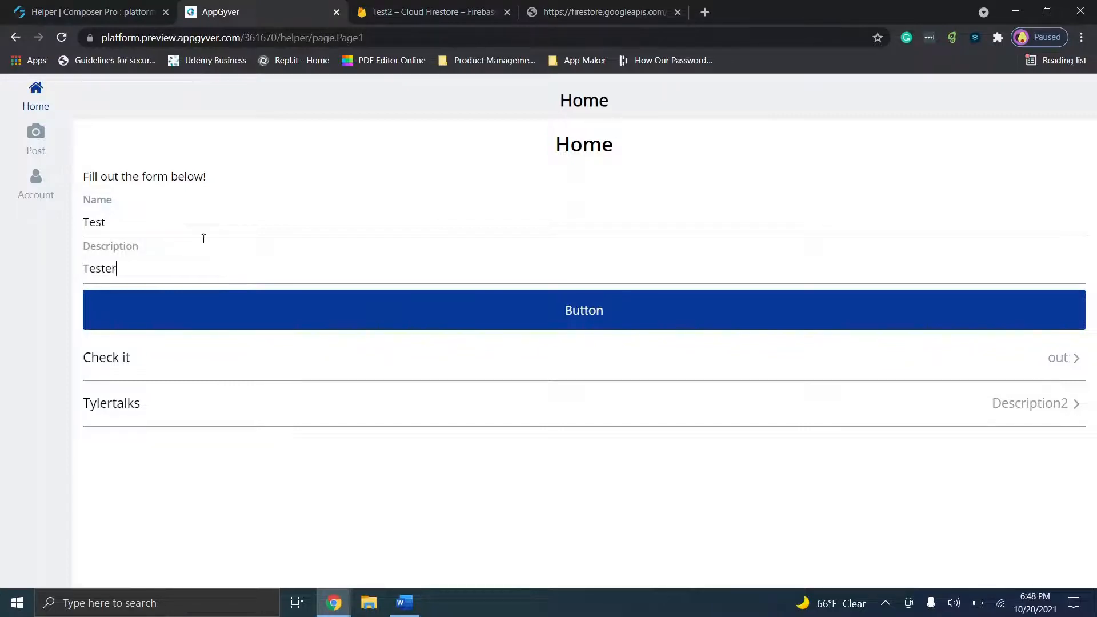
{"action": "left_click", "coordinate": [554, 319]}
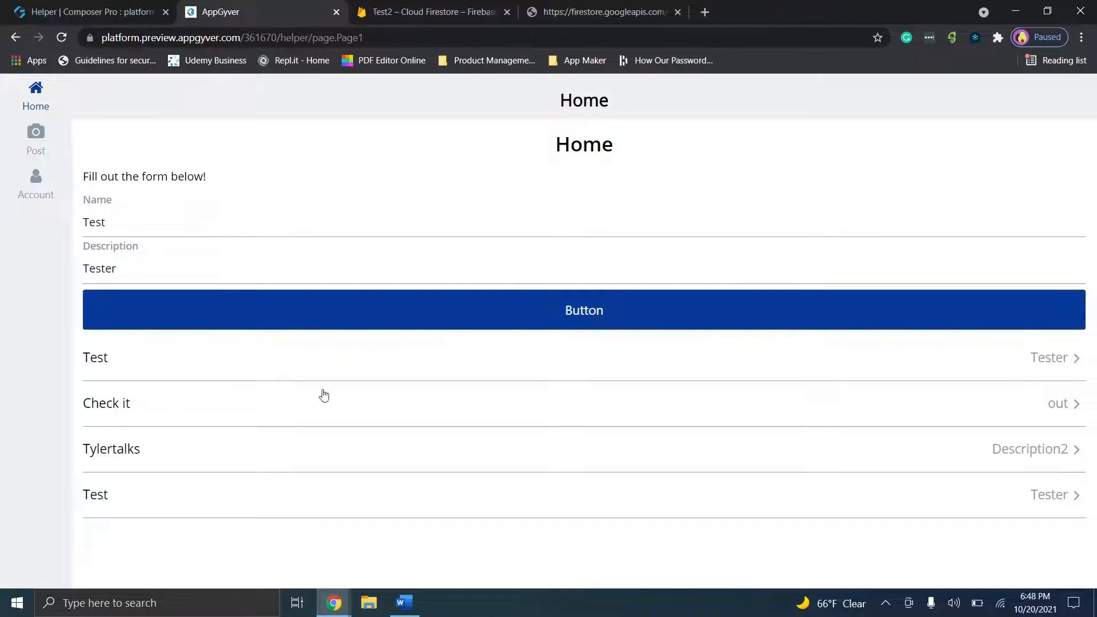
{"action": "left_click", "coordinate": [591, 315]}
{"action": "left_click", "coordinate": [591, 315]}
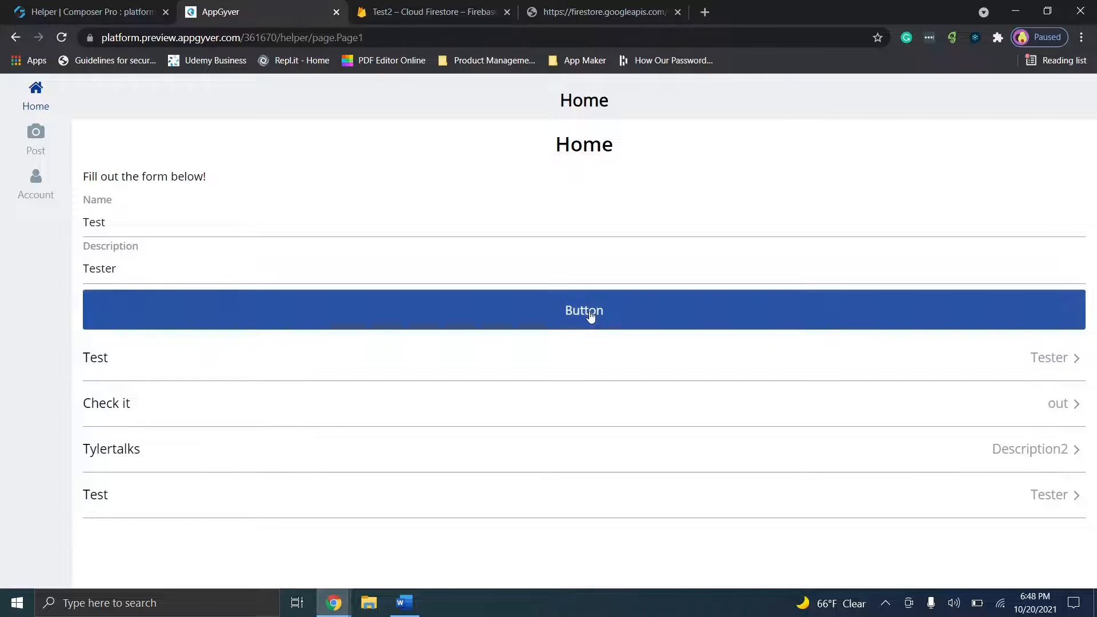
Step: Switch to Cloud Firestore and delete the document 8CDFm6ByNmoGb7KdURJn from the Test collection
{"action": "scroll", "coordinate": [289, 434], "scroll_direction": "down", "scroll_amount": 2}
{"action": "scroll", "coordinate": [289, 435], "scroll_direction": "up", "scroll_amount": 2}
{"action": "left_click", "coordinate": [400, 11]}
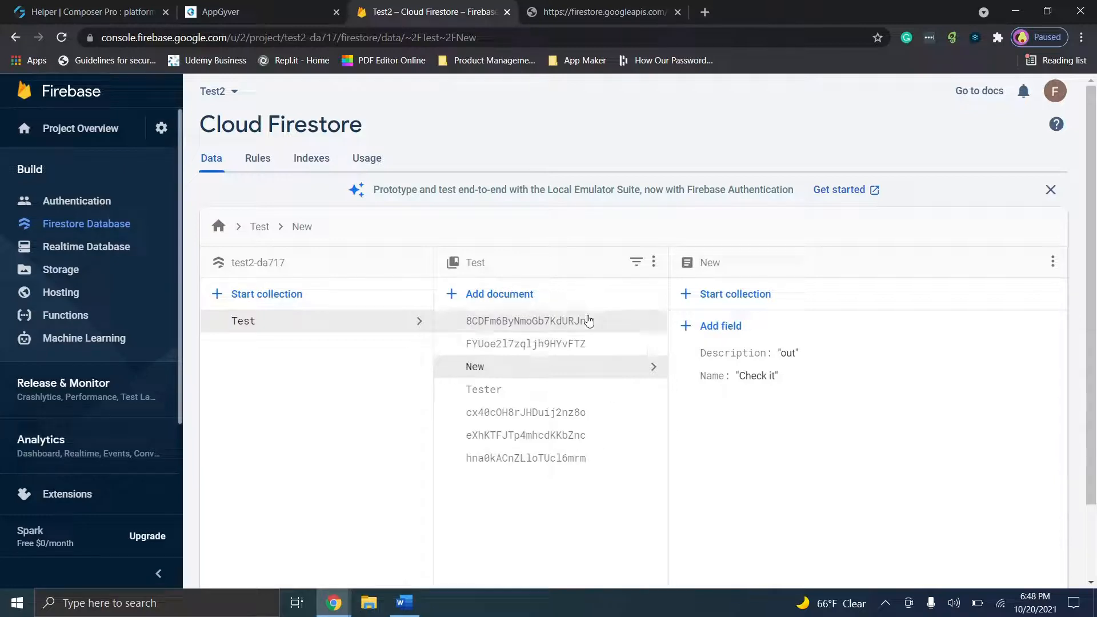
{"action": "left_click", "coordinate": [630, 332]}
{"action": "left_click", "coordinate": [1053, 262]}
{"action": "left_click", "coordinate": [986, 270]}
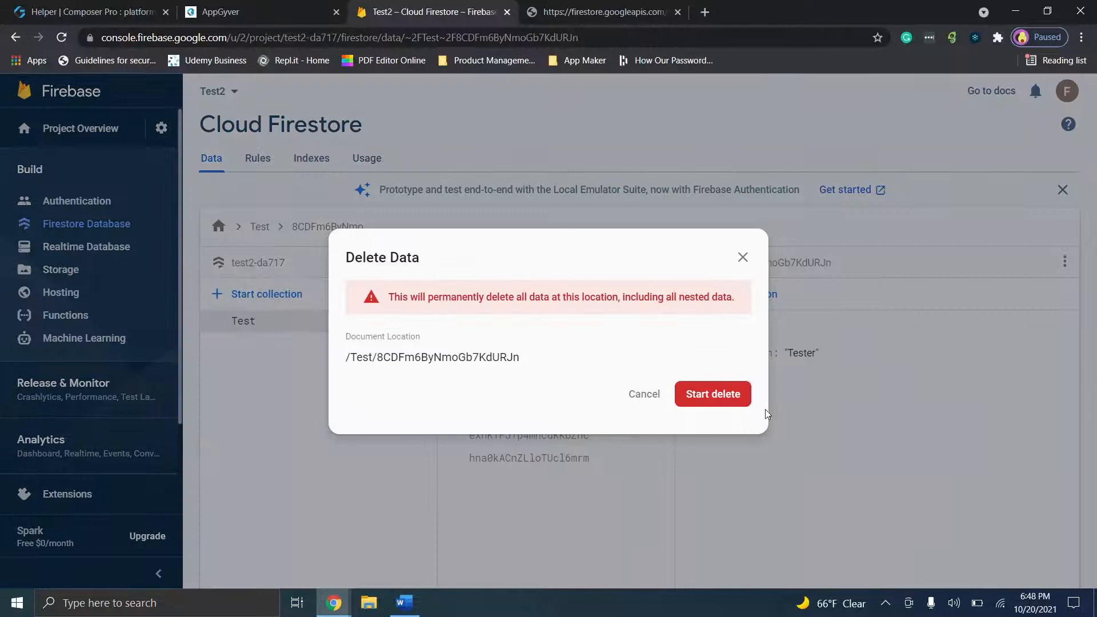
{"action": "left_click", "coordinate": [741, 407]}
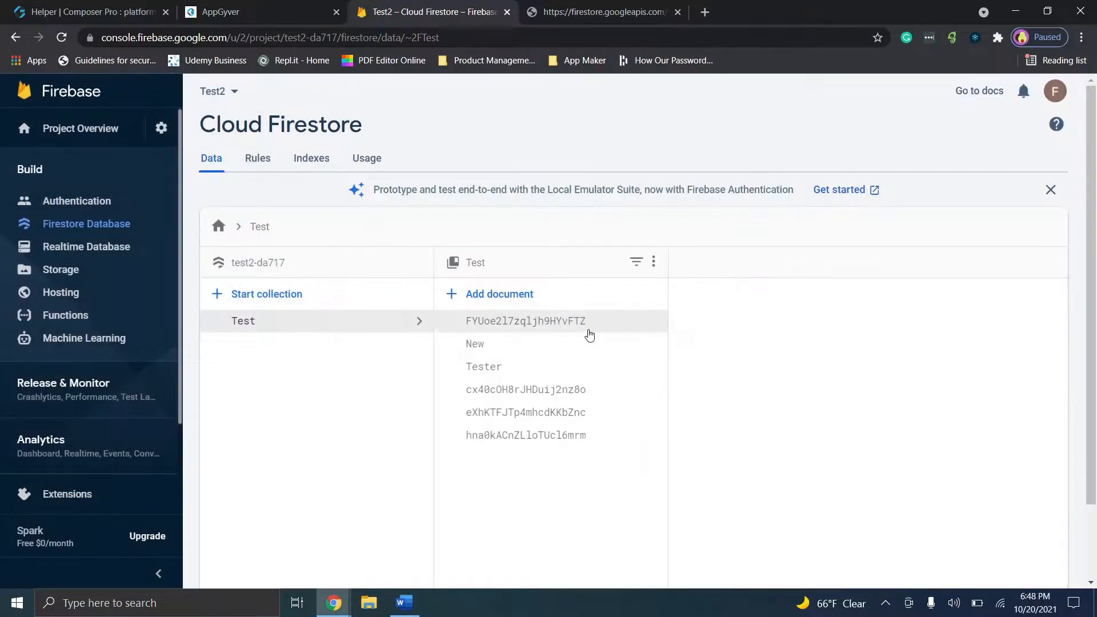
Step: Delete the document FYUoe2l7zqljh9HYvFTZ from the Test collection
{"action": "left_click", "coordinate": [572, 324]}
{"action": "left_click", "coordinate": [1053, 262]}
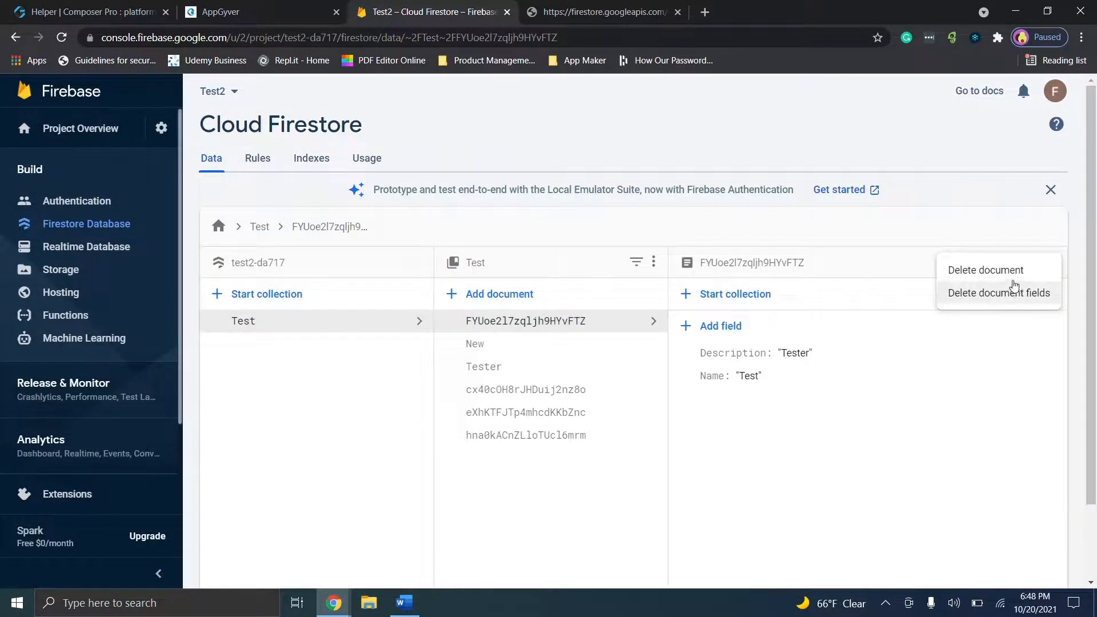
{"action": "left_click", "coordinate": [985, 271]}
{"action": "left_click", "coordinate": [714, 392]}
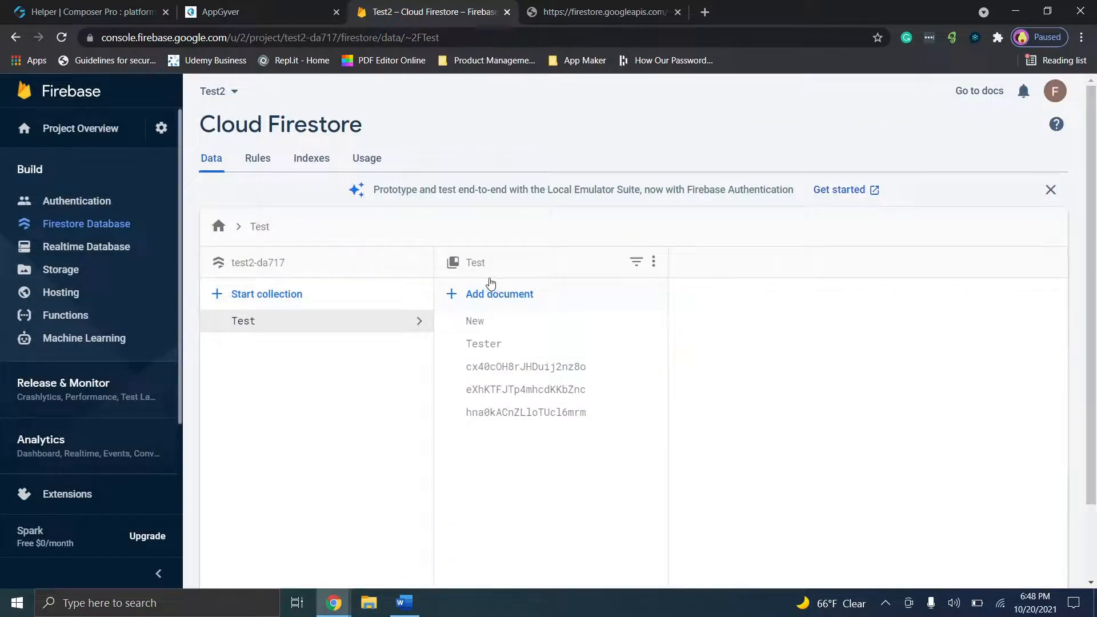
Step: Delete the document eXhKTFJTp4mhcdKKbZnc from the Test collection
{"action": "left_click", "coordinate": [543, 389]}
{"action": "left_click", "coordinate": [1053, 262]}
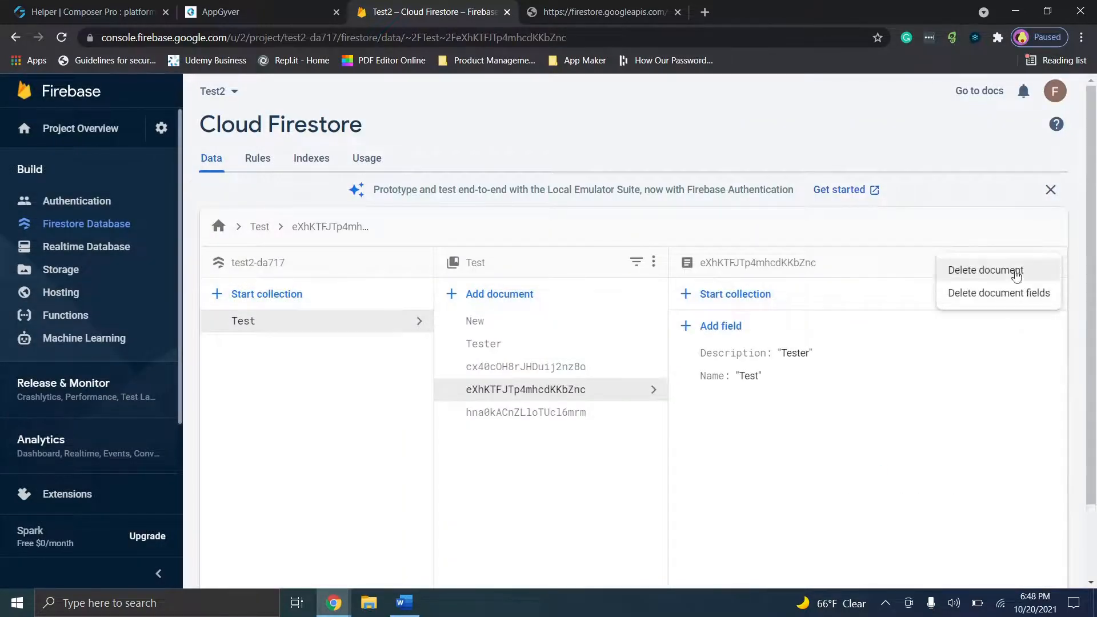
{"action": "left_click", "coordinate": [1016, 274]}
{"action": "left_click", "coordinate": [701, 402]}
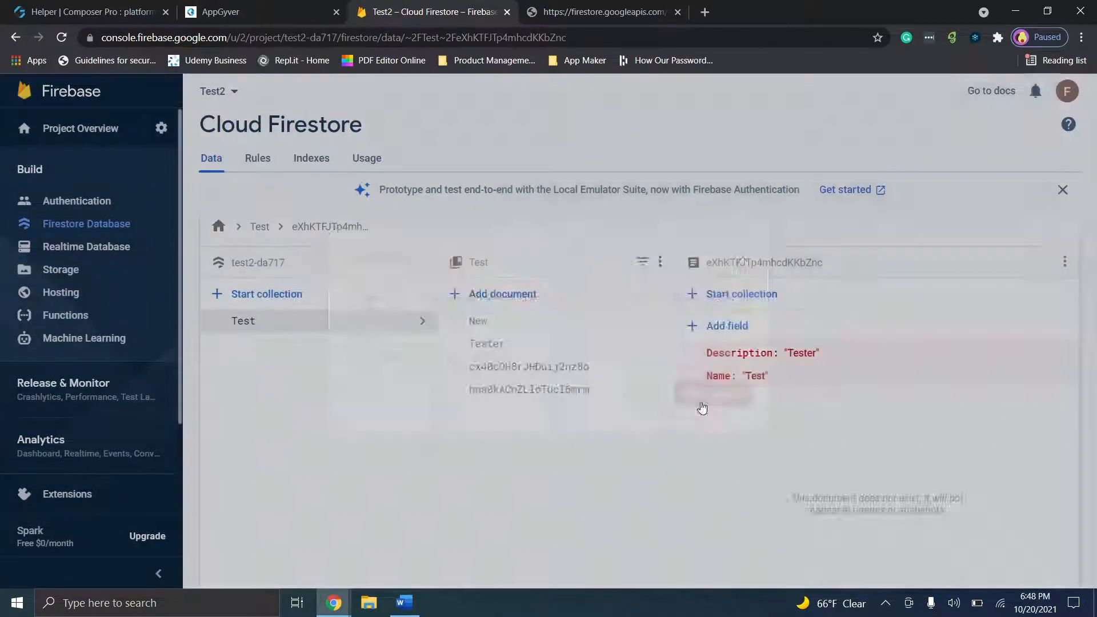
Step: Check the list in the AppGyver preview and delete the Firestore document cx40cOH8rJHDuij2nz8o from the Test collection
{"action": "left_click", "coordinate": [288, 8]}
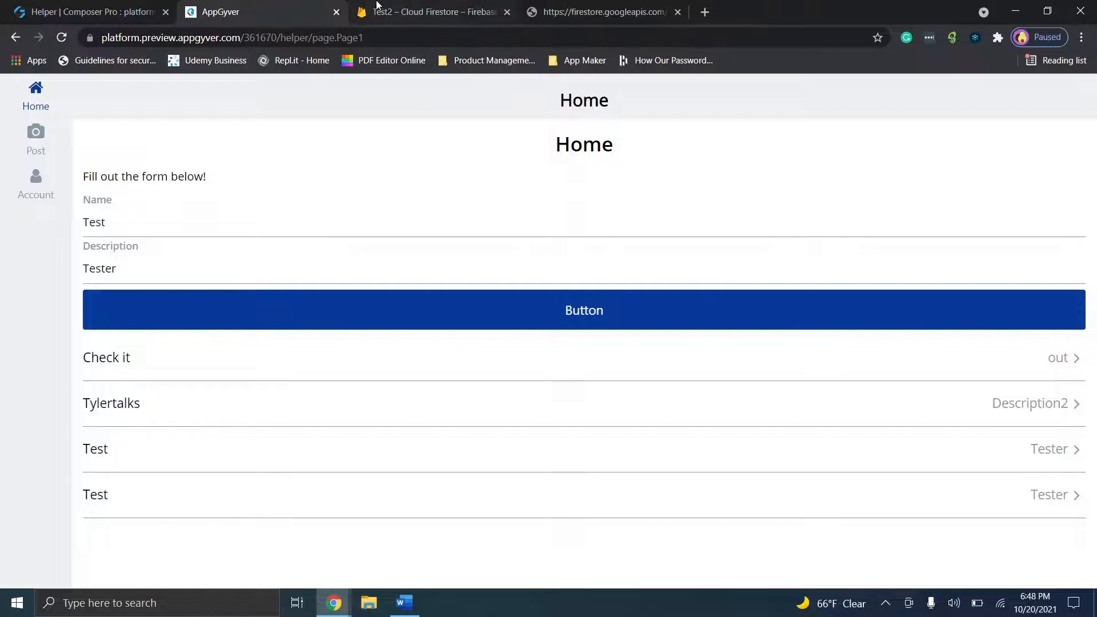
{"action": "left_click", "coordinate": [425, 7]}
{"action": "left_click", "coordinate": [551, 368]}
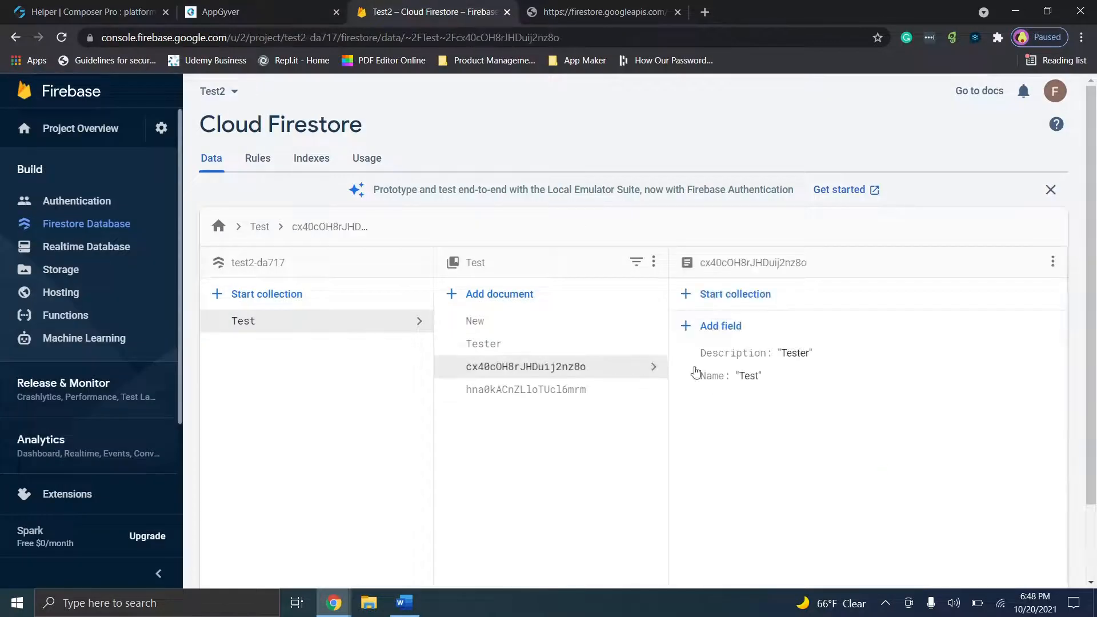
{"action": "left_click", "coordinate": [1053, 263]}
{"action": "left_click", "coordinate": [1035, 276]}
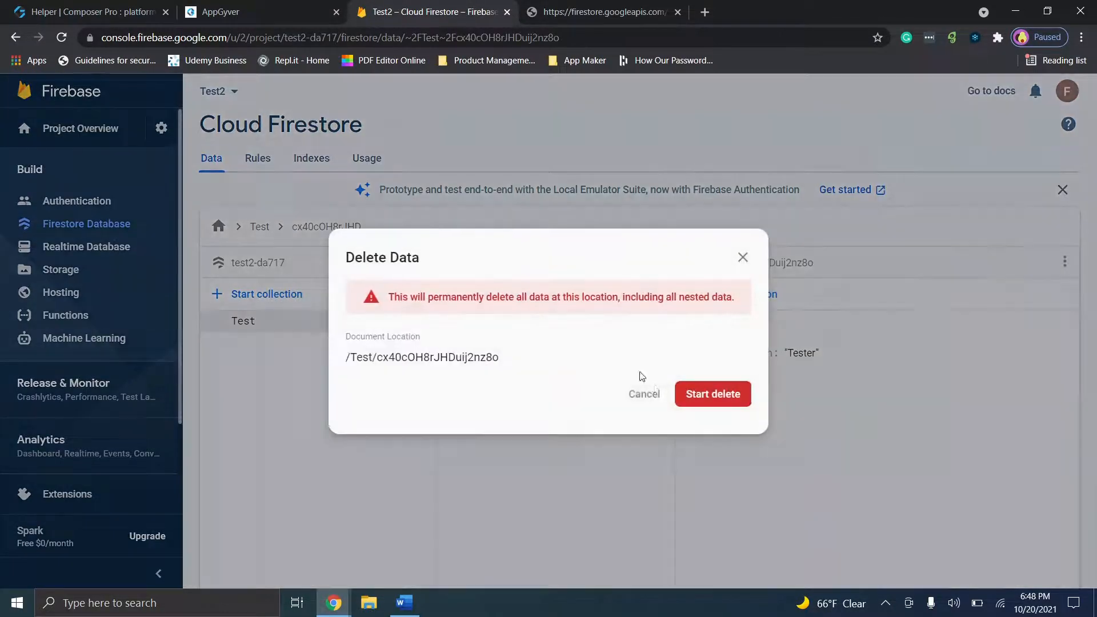
{"action": "left_click", "coordinate": [681, 398]}
Step: Delete the document hna0kACnZLloTUcl6mrm from the Test collection
{"action": "left_click", "coordinate": [625, 371]}
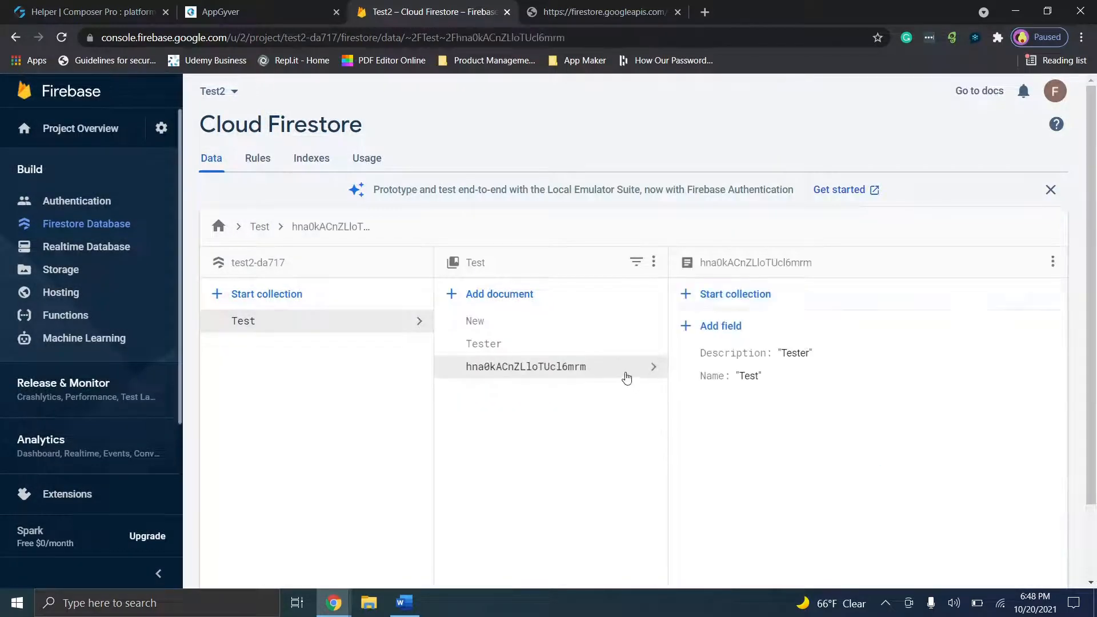
{"action": "left_click", "coordinate": [1053, 263]}
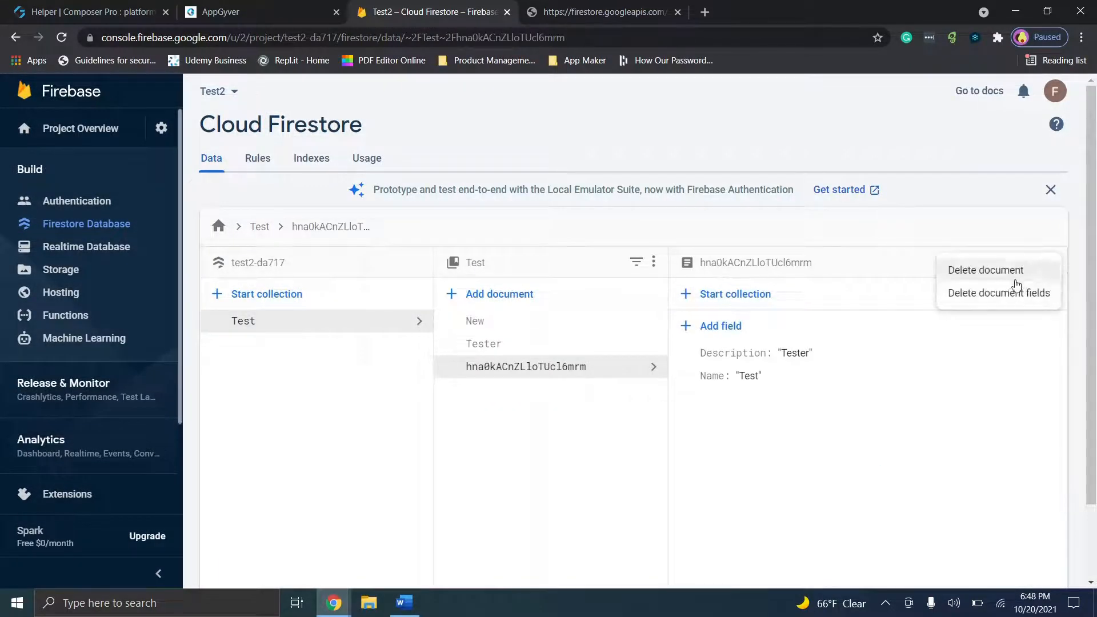
{"action": "left_click", "coordinate": [1013, 275]}
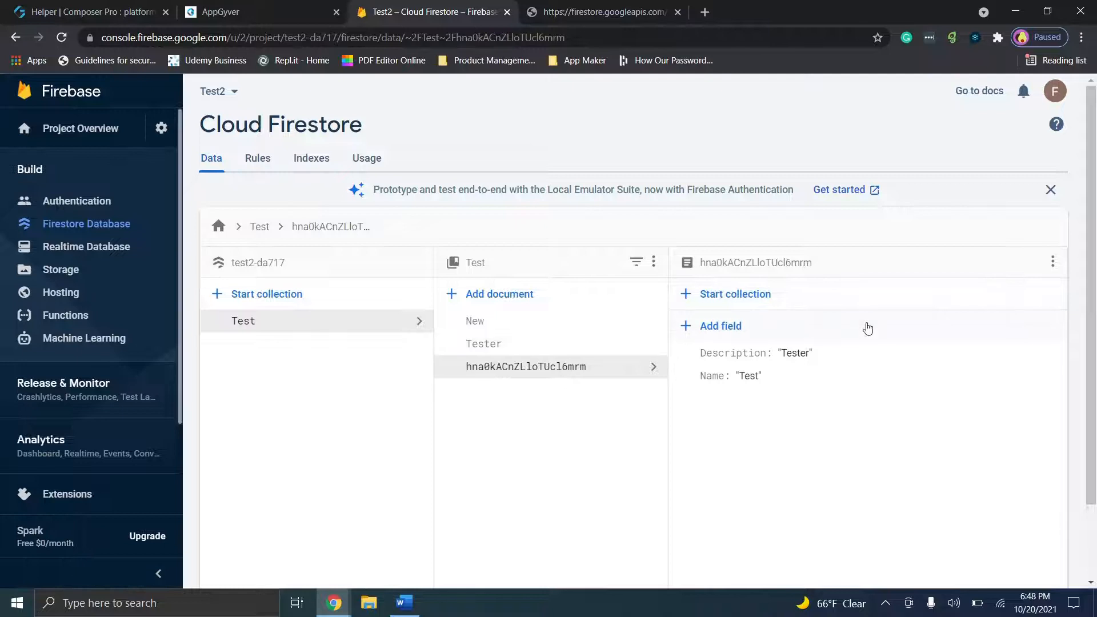
{"action": "left_click", "coordinate": [1053, 263]}
{"action": "left_click", "coordinate": [1029, 272]}
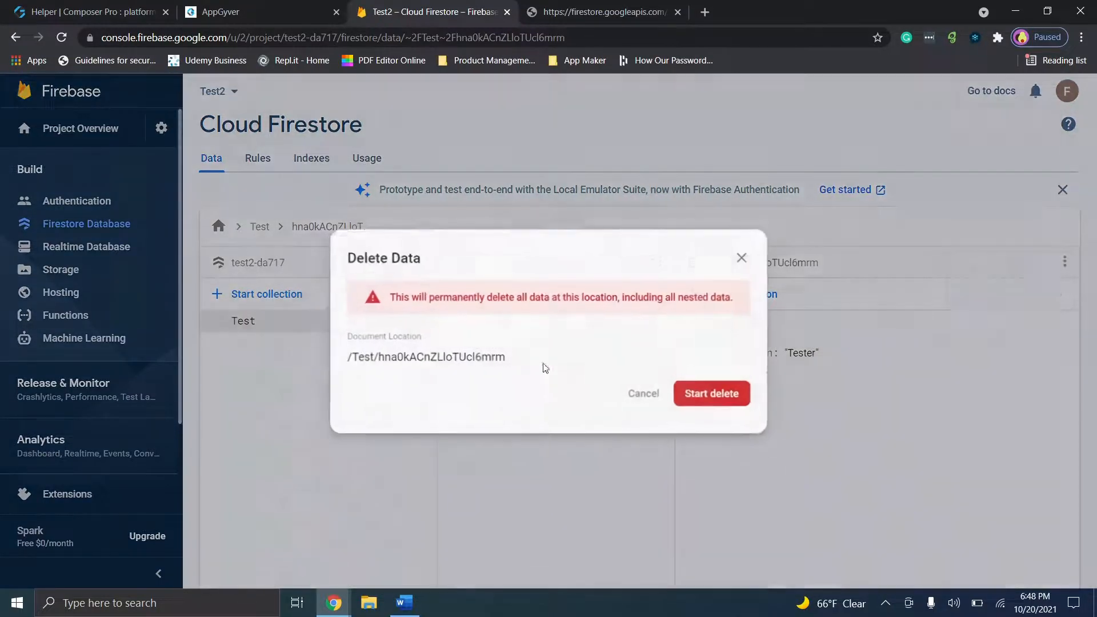
{"action": "left_click", "coordinate": [712, 394]}
Step: Delete the document New from the Test collection and check the list in the AppGyver preview
{"action": "left_click", "coordinate": [545, 345]}
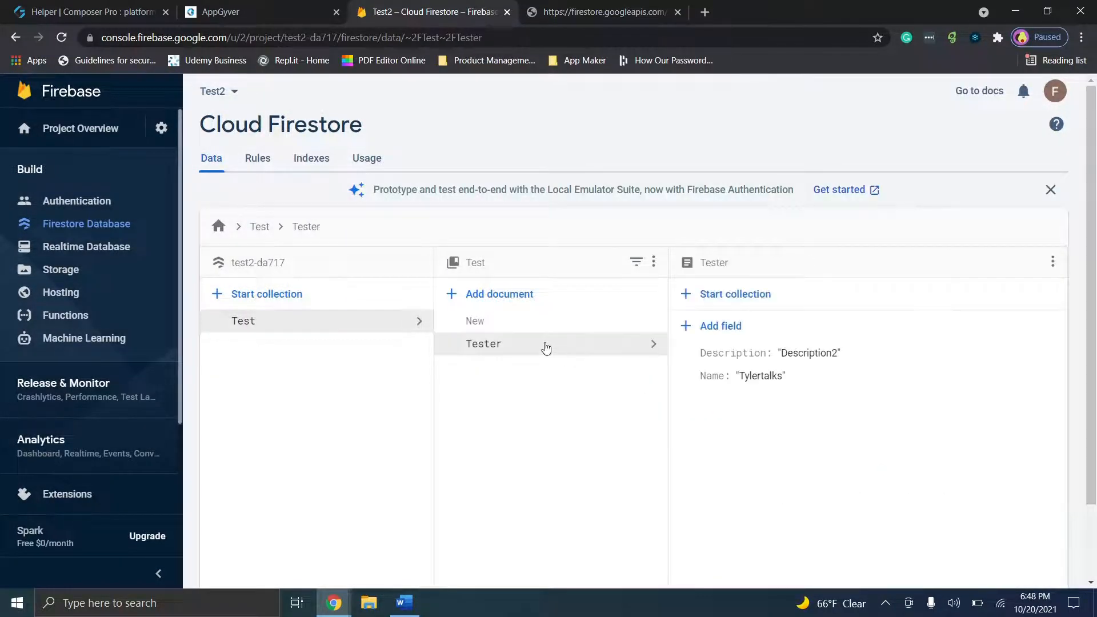
{"action": "left_click", "coordinate": [617, 317]}
{"action": "left_click", "coordinate": [1053, 262]}
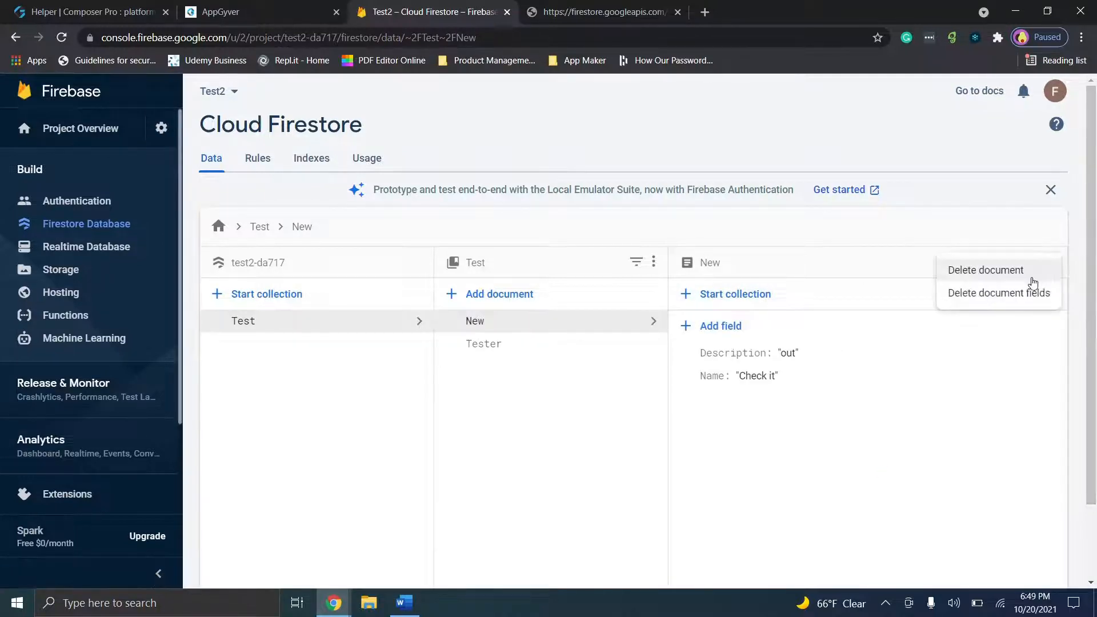
{"action": "left_click", "coordinate": [1011, 271]}
{"action": "left_click", "coordinate": [749, 404]}
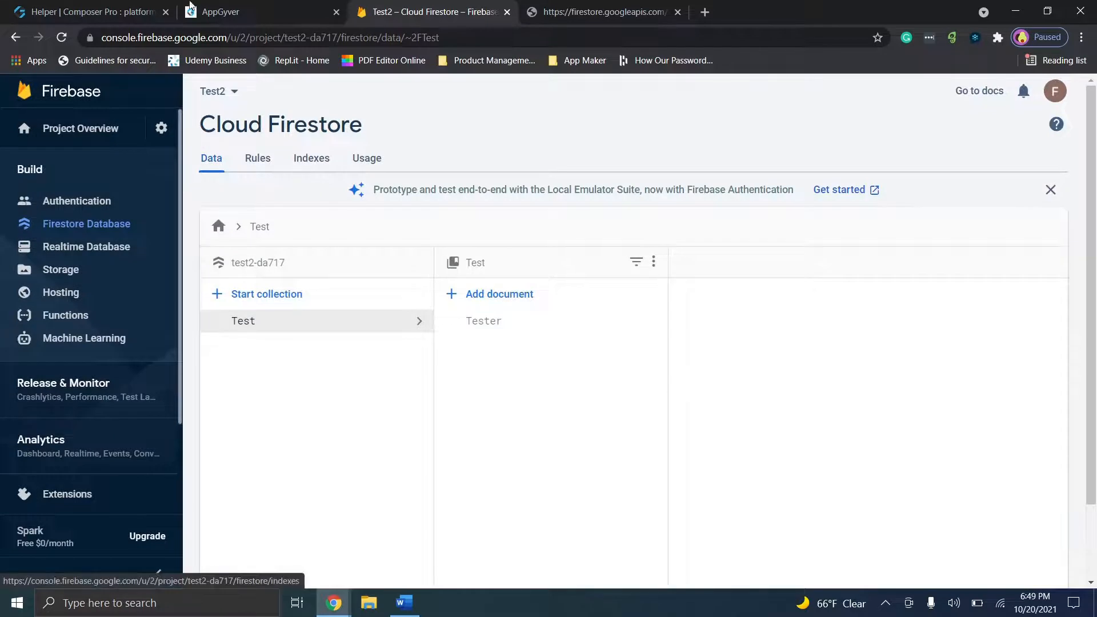
{"action": "left_click", "coordinate": [333, 6]}
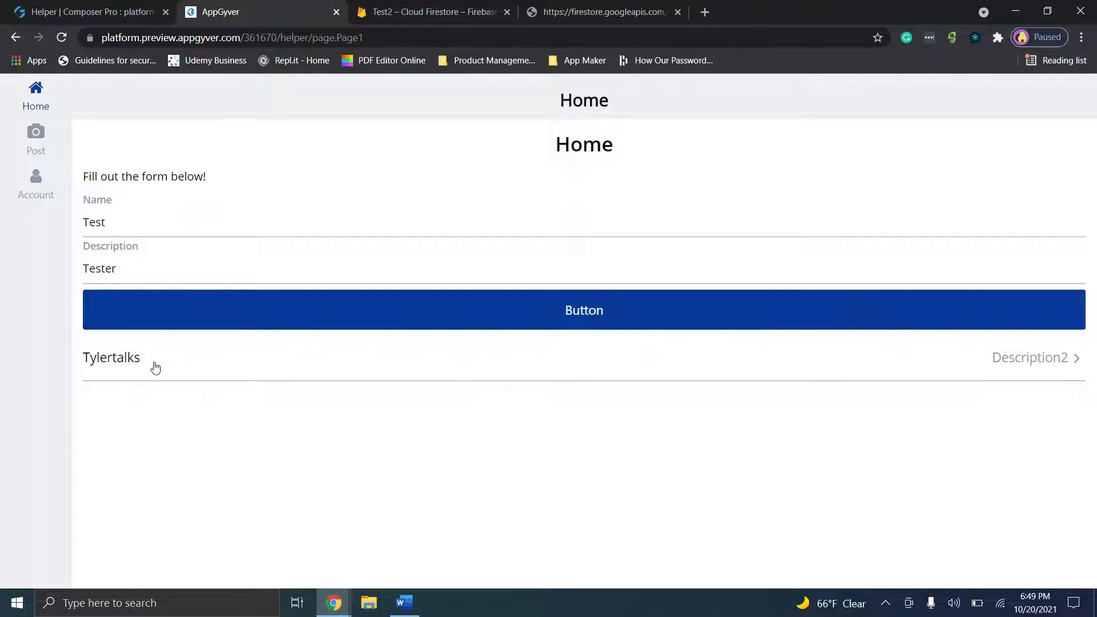
Step: Switch to AppGyver Composer Pro and create a new page named ITEM in the Helper app
{"action": "left_click", "coordinate": [125, 7]}
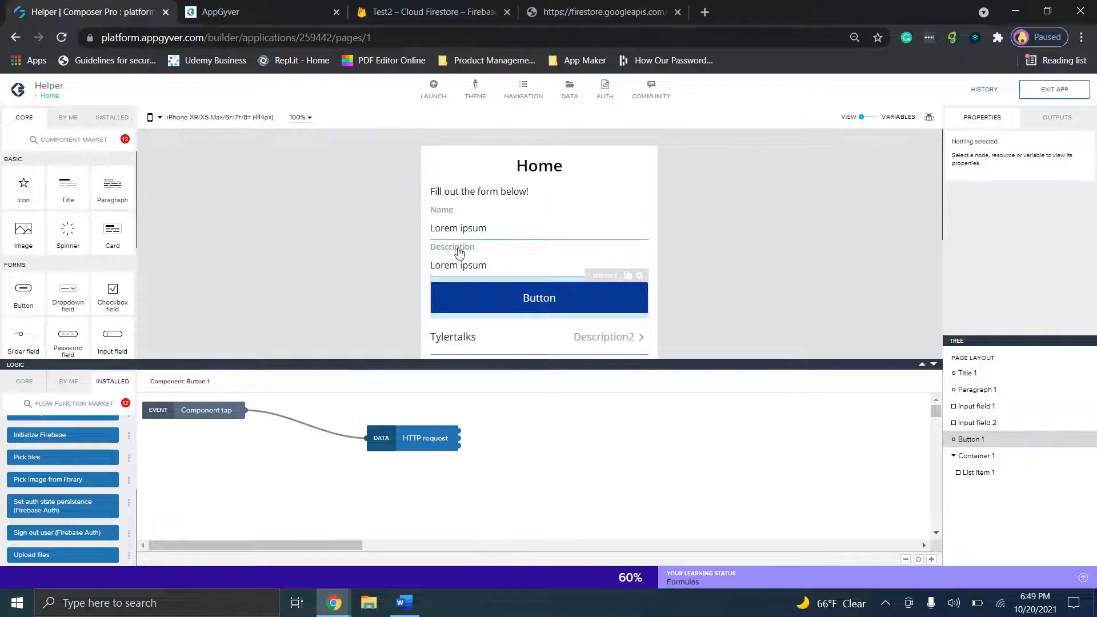
{"action": "left_click", "coordinate": [935, 363]}
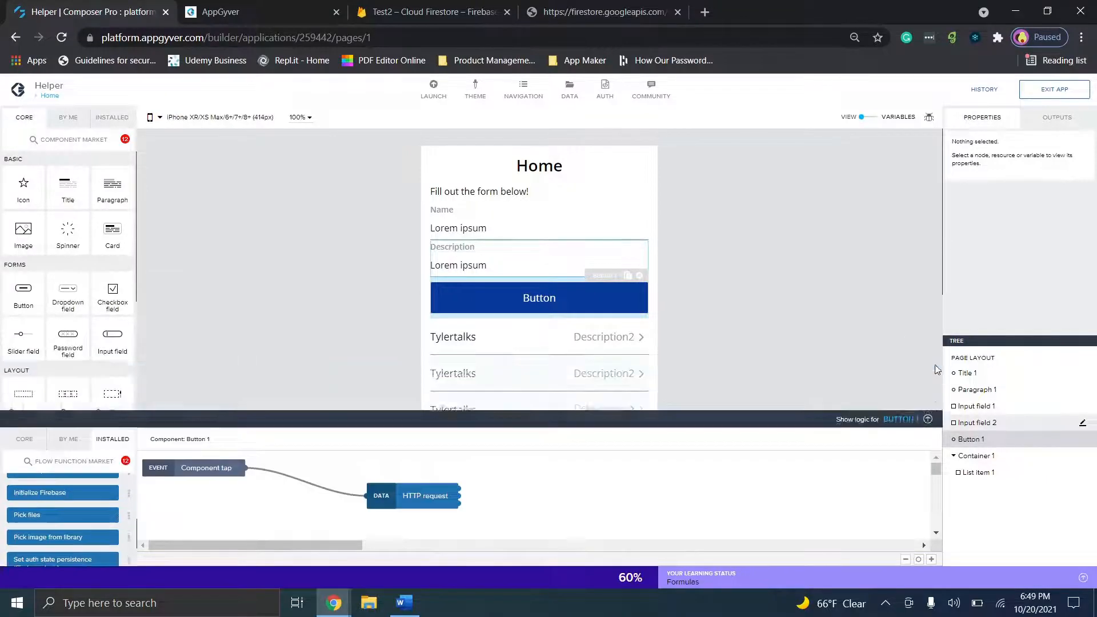
{"action": "left_click", "coordinate": [49, 96]}
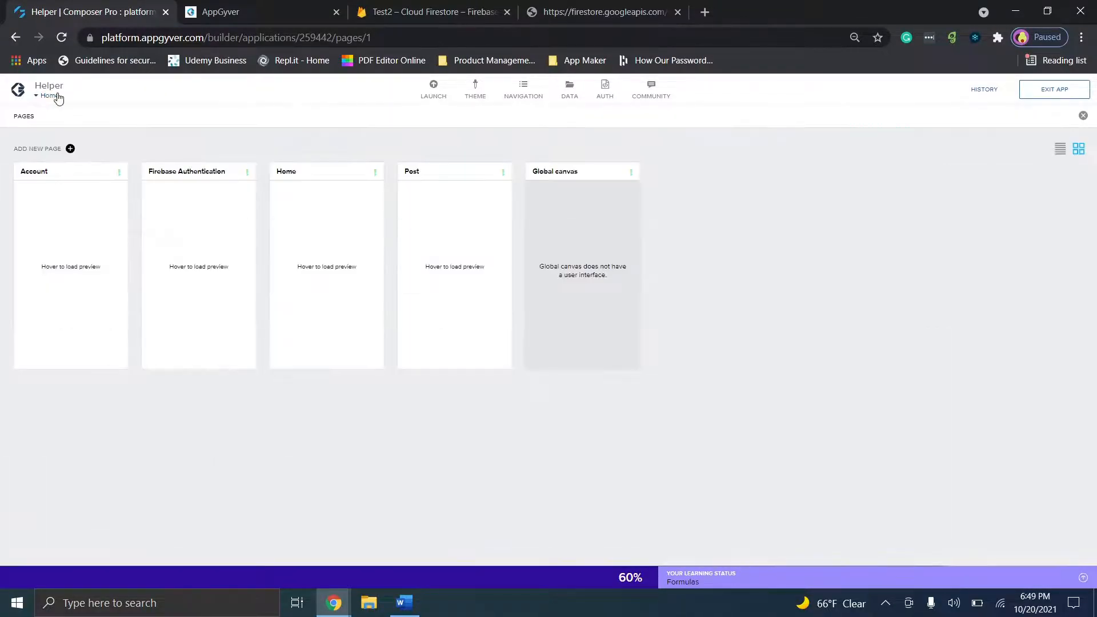
{"action": "left_click", "coordinate": [56, 148]}
{"action": "type", "text": "ITEM"}
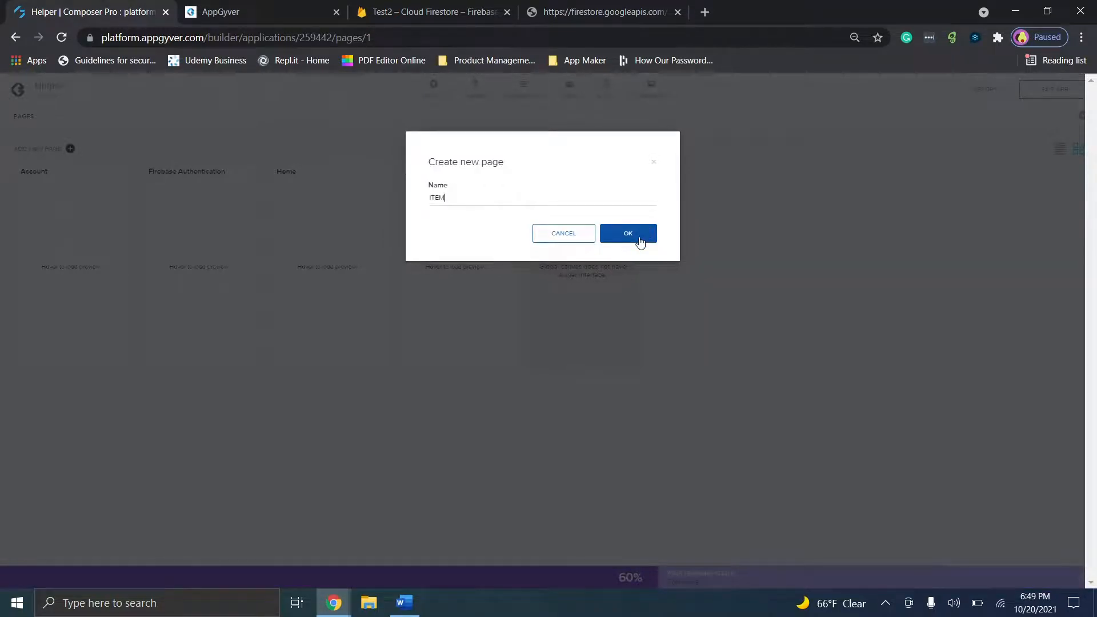
{"action": "left_click", "coordinate": [628, 234]}
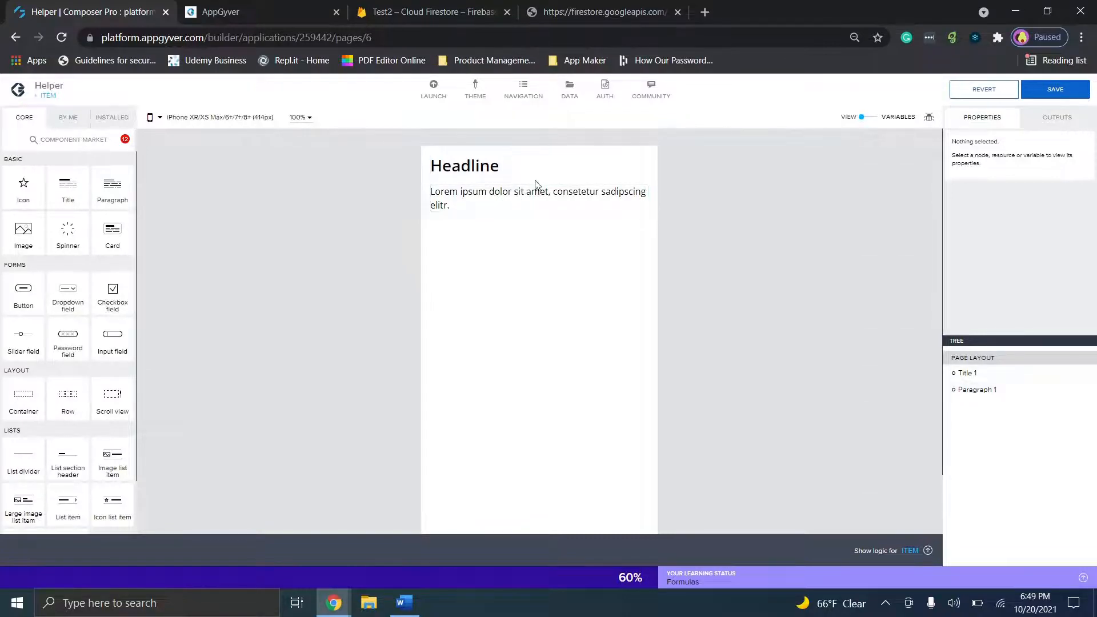
{"action": "left_click", "coordinate": [515, 174]}
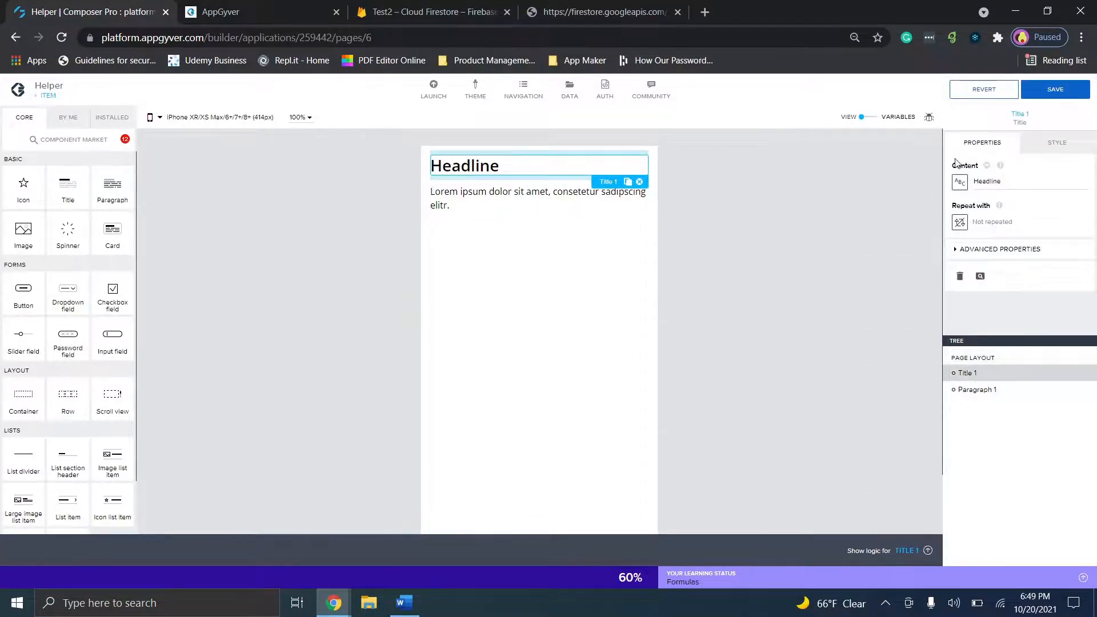
{"action": "left_click", "coordinate": [960, 182]}
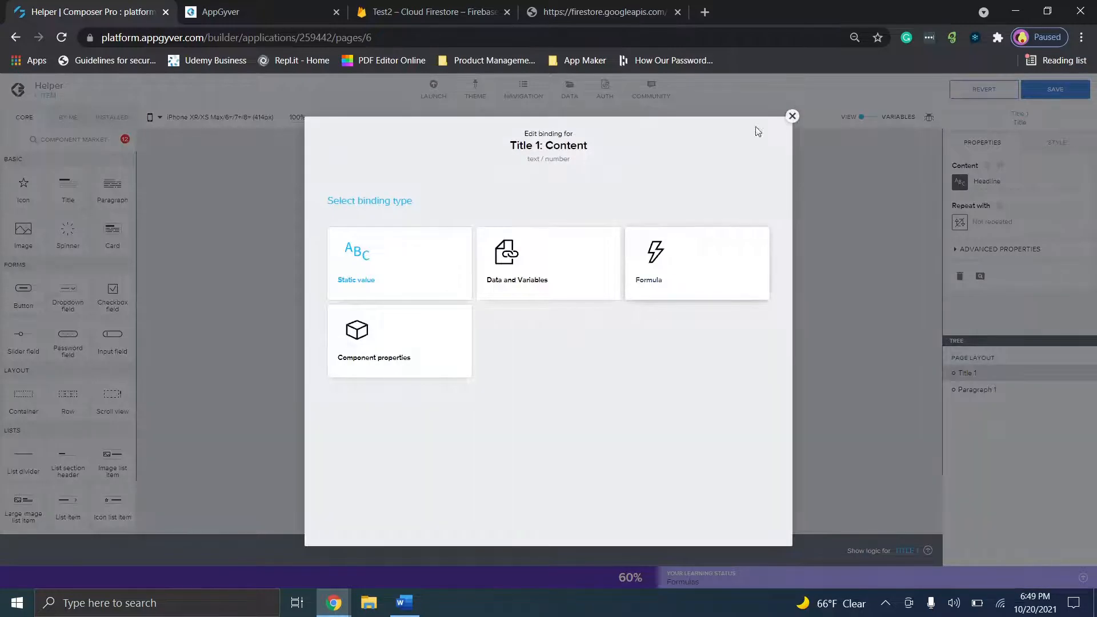
{"action": "left_click", "coordinate": [791, 116]}
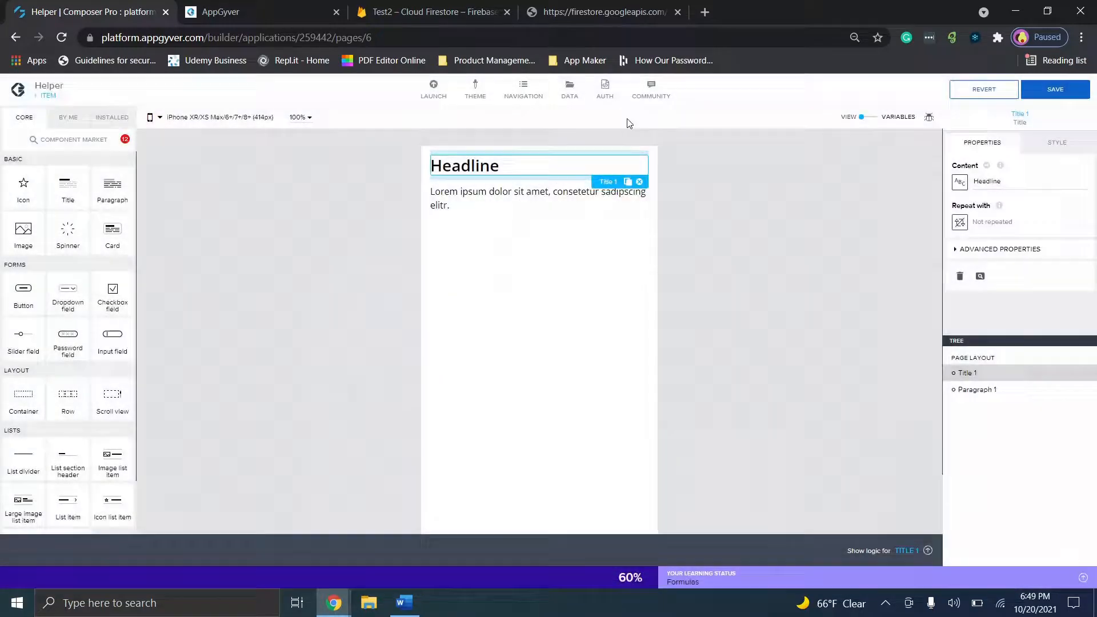
Step: Add two text page parameters, Name and Description, to the ITEM page and save the application
{"action": "left_click", "coordinate": [867, 120]}
{"action": "left_click", "coordinate": [67, 185]}
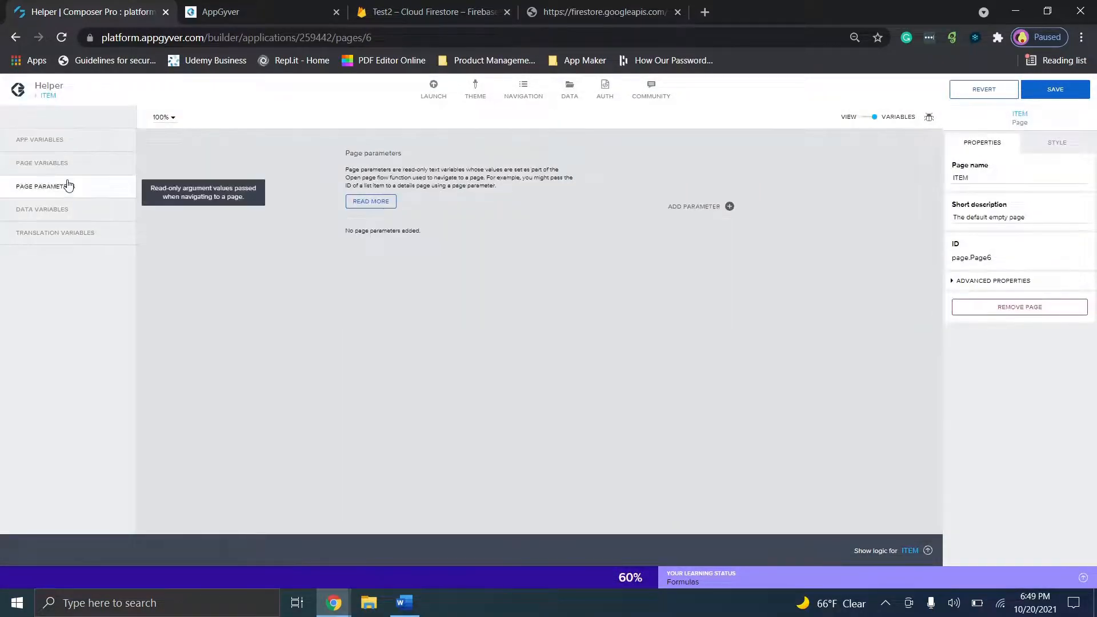
{"action": "left_click", "coordinate": [712, 211]}
{"action": "type", "text": "Name"}
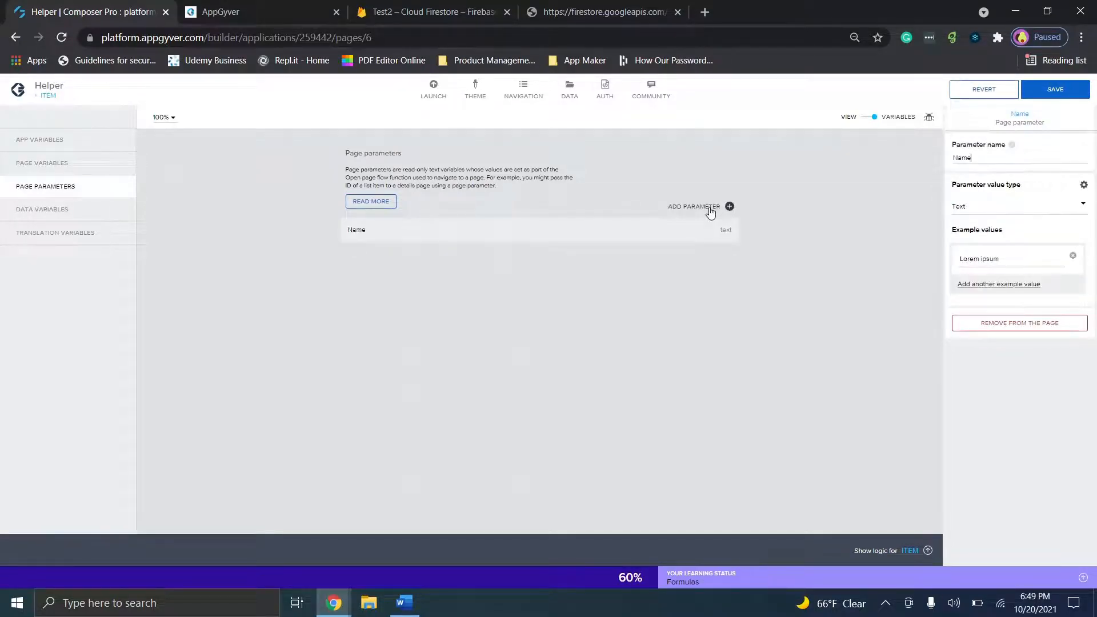
{"action": "left_click", "coordinate": [710, 209]}
{"action": "type", "text": "Description"}
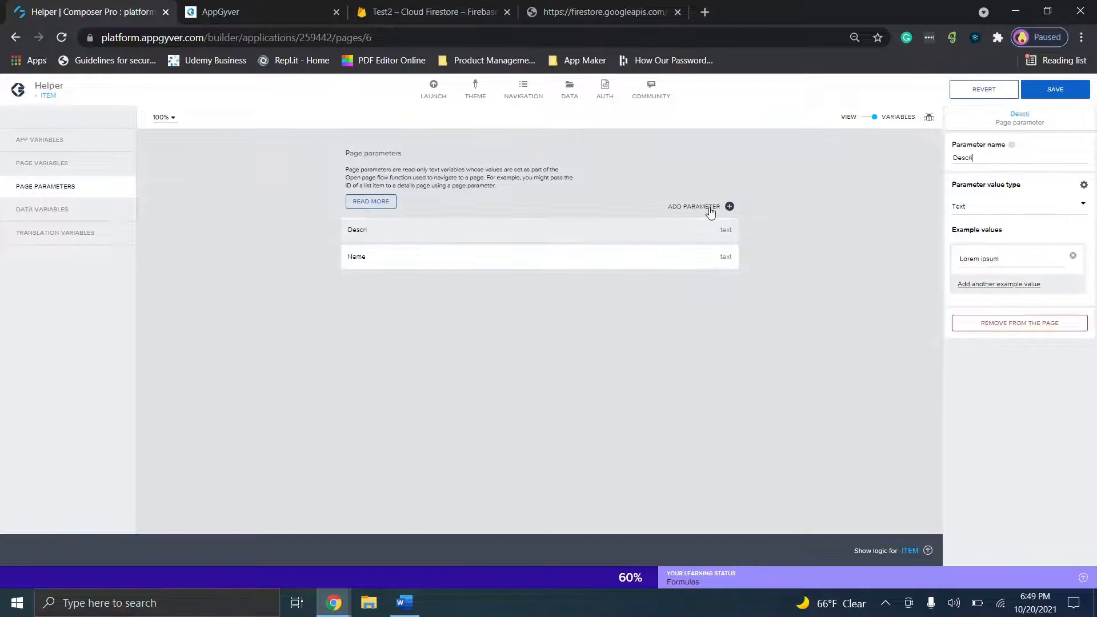
{"action": "left_click", "coordinate": [1057, 90]}
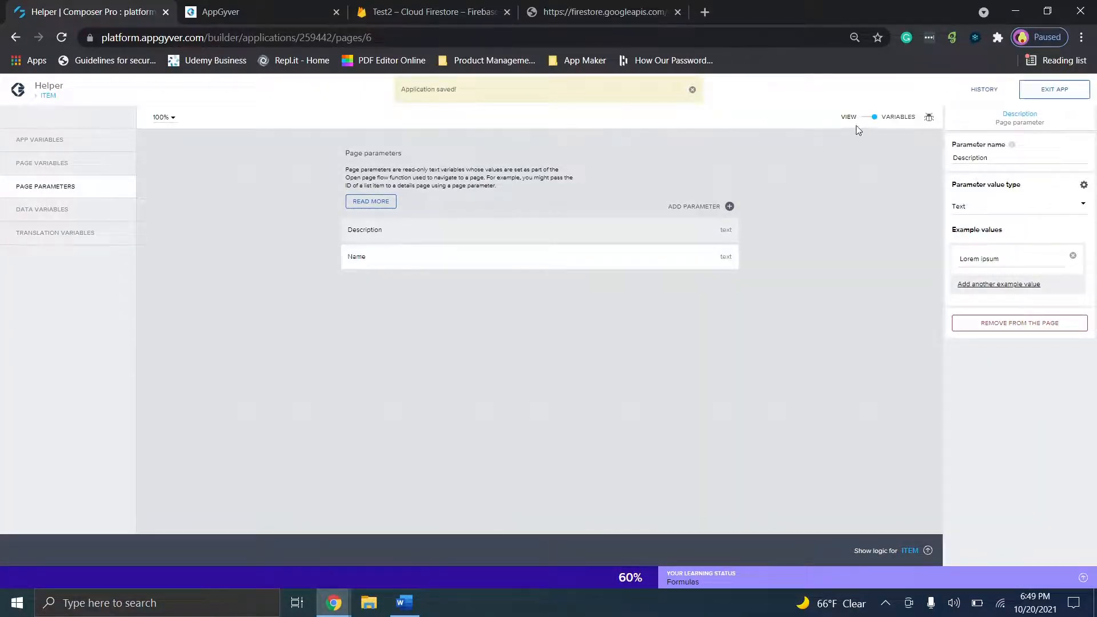
Step: Bind the content of the ITEM page's title to the Name page parameter
{"action": "left_click", "coordinate": [864, 119]}
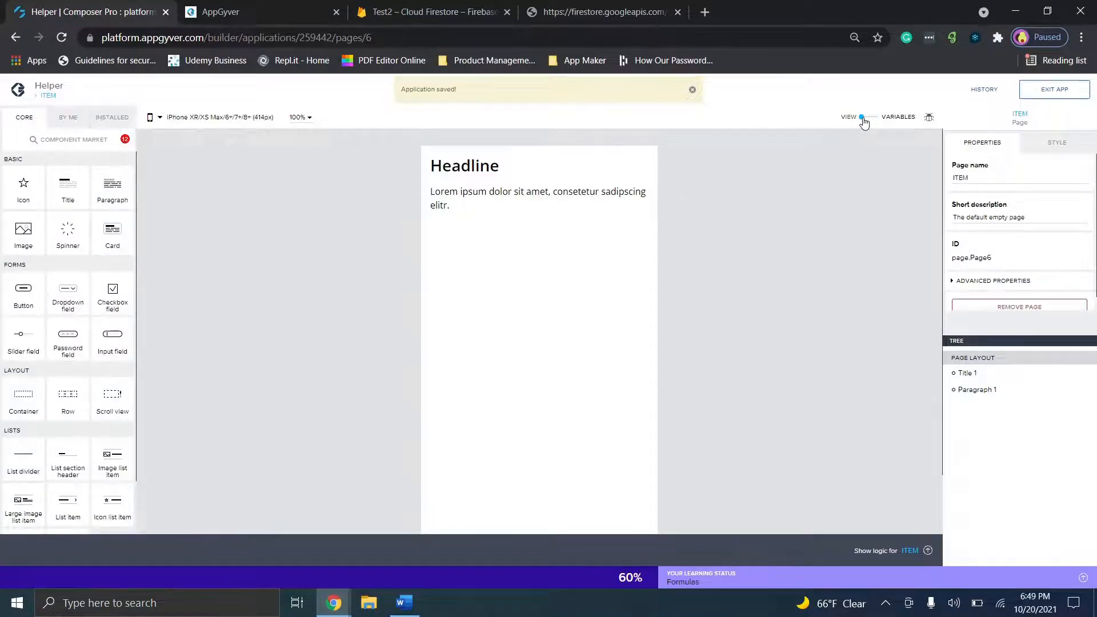
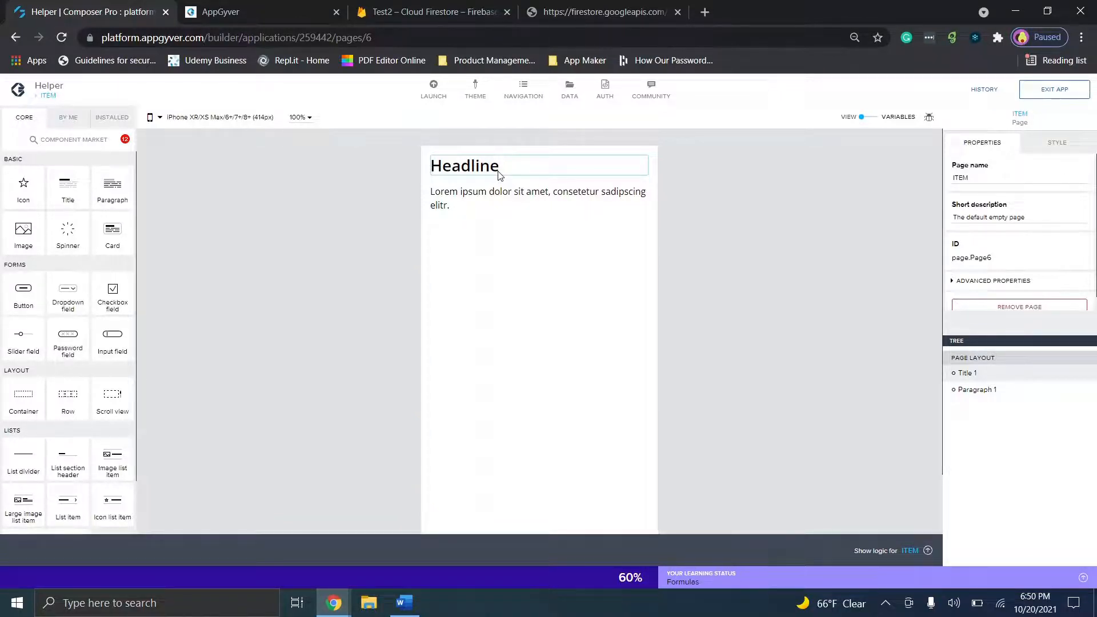
{"action": "left_click", "coordinate": [500, 175]}
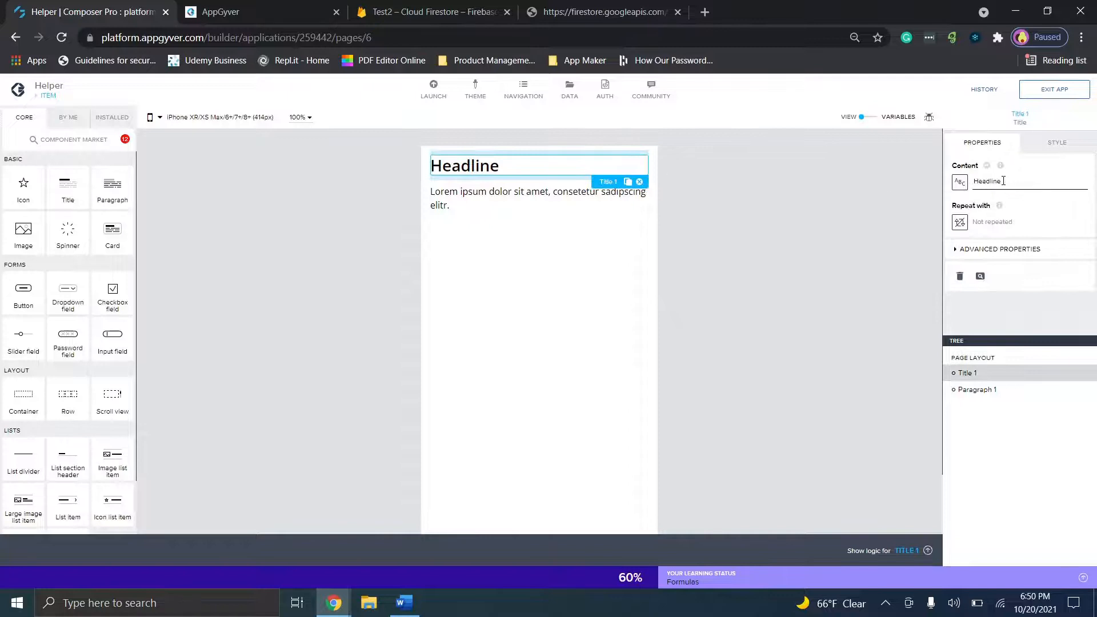
{"action": "left_click", "coordinate": [965, 184]}
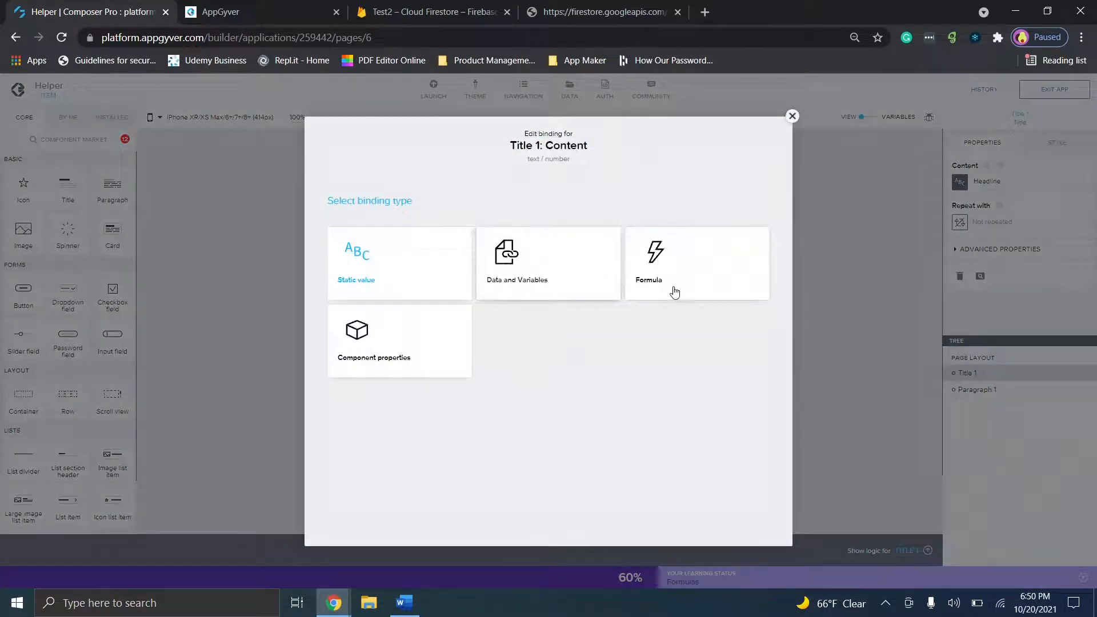
{"action": "left_click", "coordinate": [533, 250]}
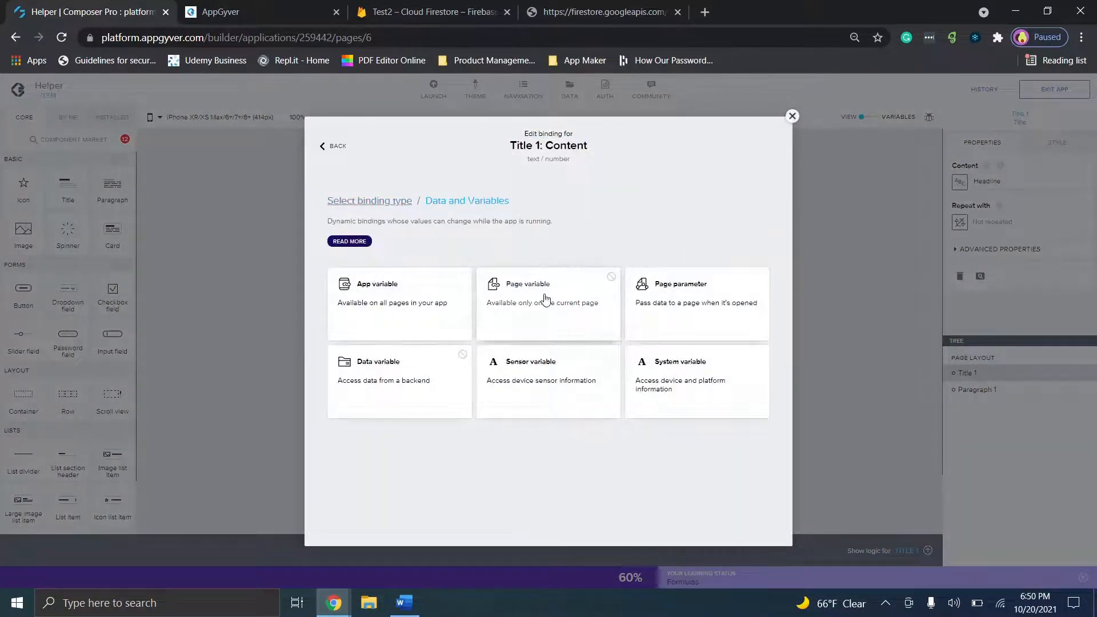
{"action": "left_click", "coordinate": [656, 320]}
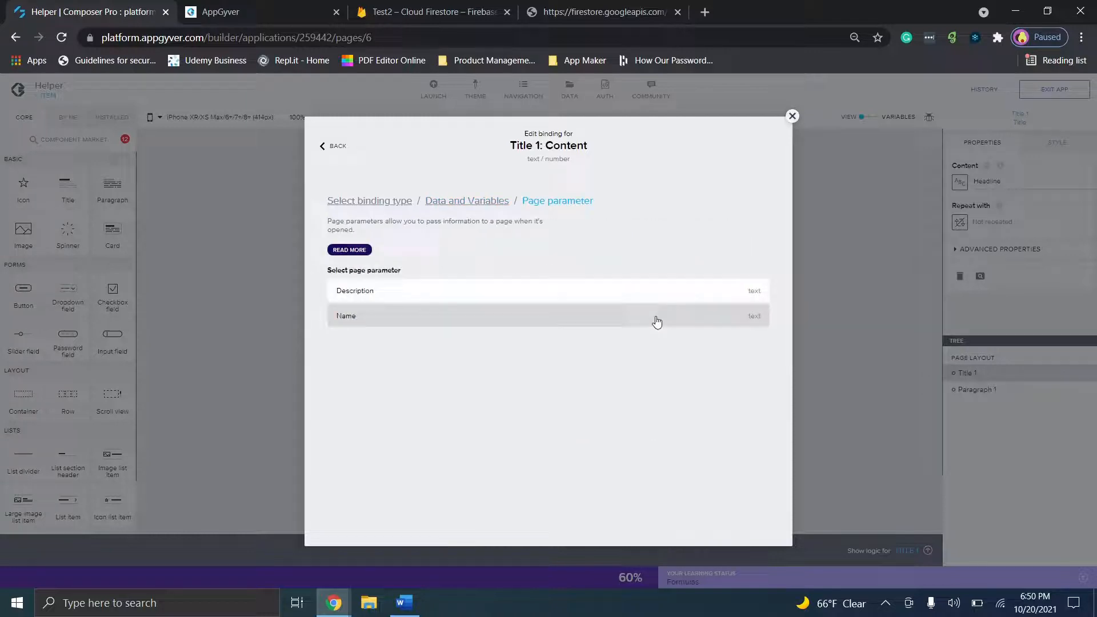
{"action": "left_click", "coordinate": [489, 315]}
{"action": "left_click", "coordinate": [750, 389]}
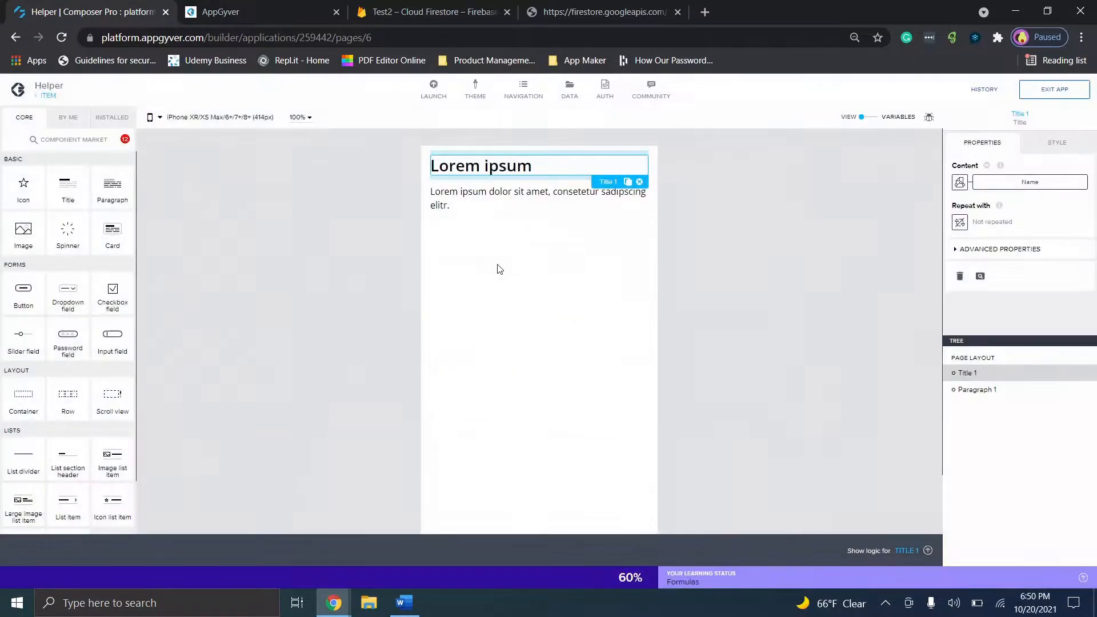
Step: Bind the content of the ITEM page's paragraph to the Description page parameter and save the application
{"action": "left_click", "coordinate": [510, 200]}
{"action": "left_click", "coordinate": [960, 182]}
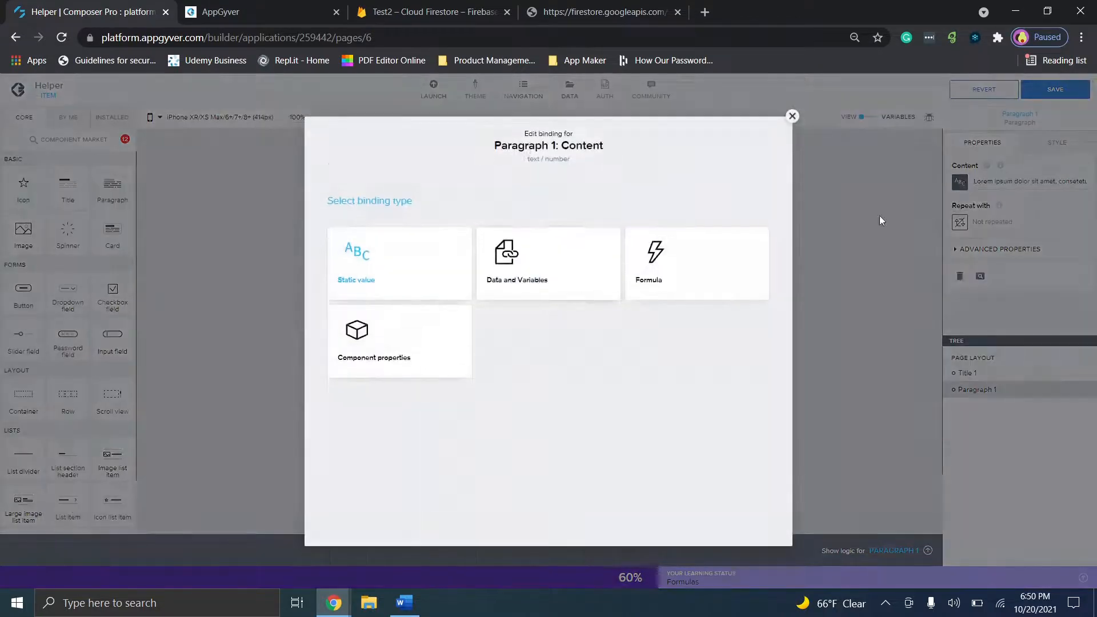
{"action": "left_click", "coordinate": [533, 250]}
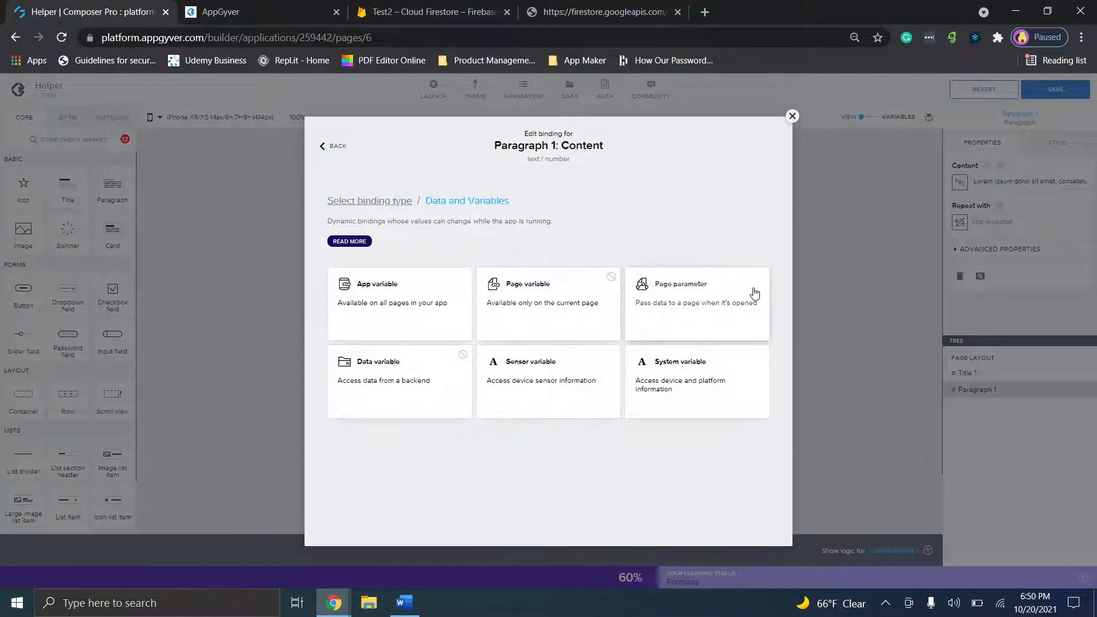
{"action": "left_click", "coordinate": [725, 295]}
{"action": "left_click", "coordinate": [461, 288]}
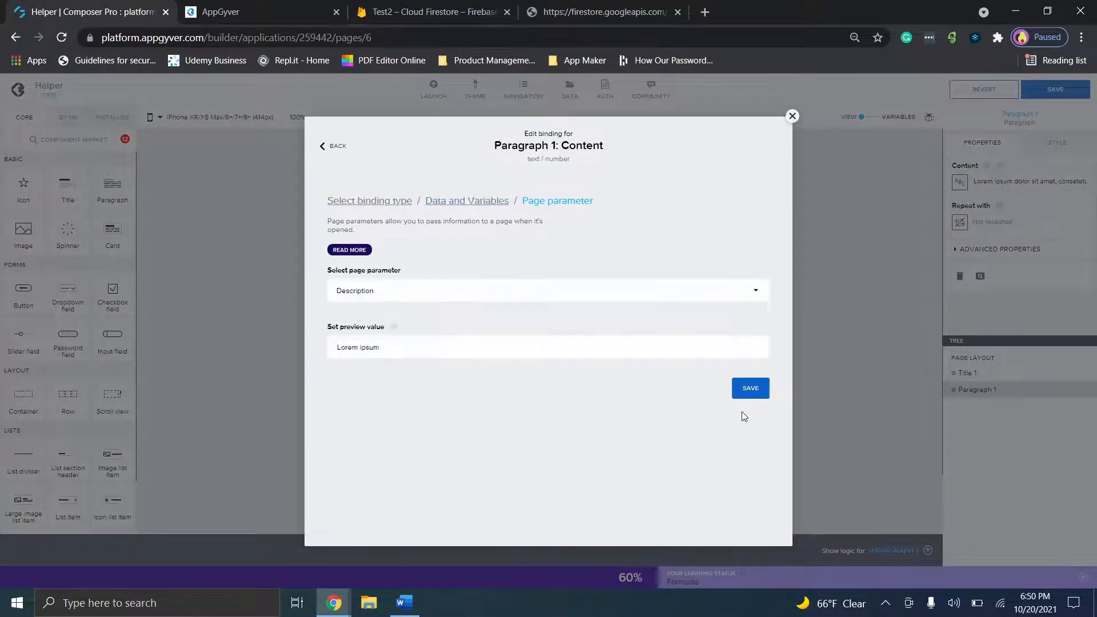
{"action": "left_click", "coordinate": [743, 396]}
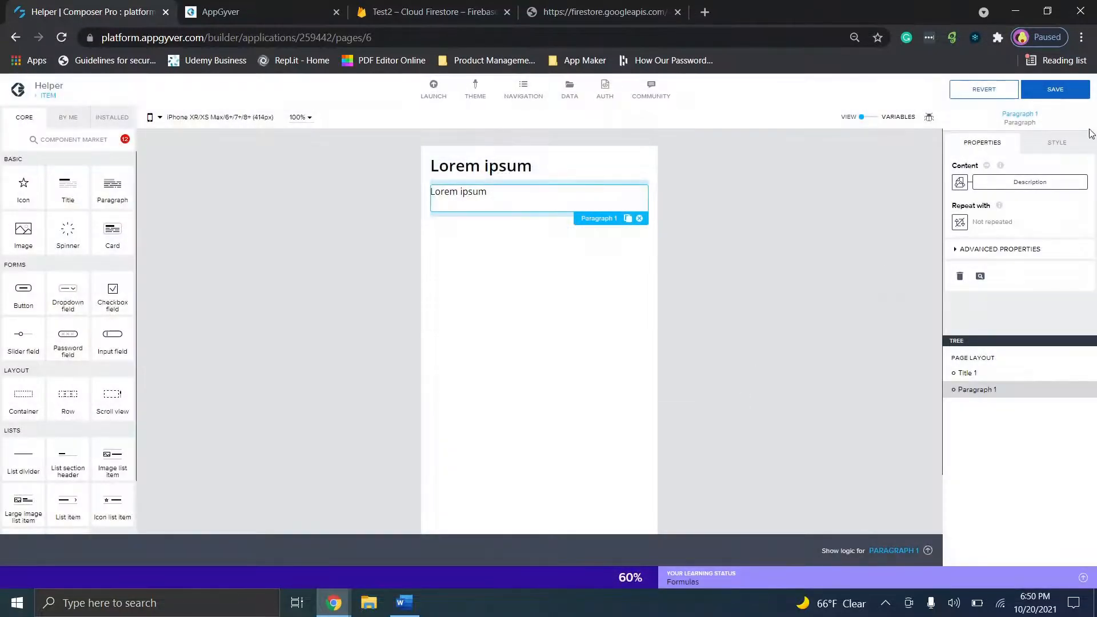
{"action": "left_click", "coordinate": [1064, 94]}
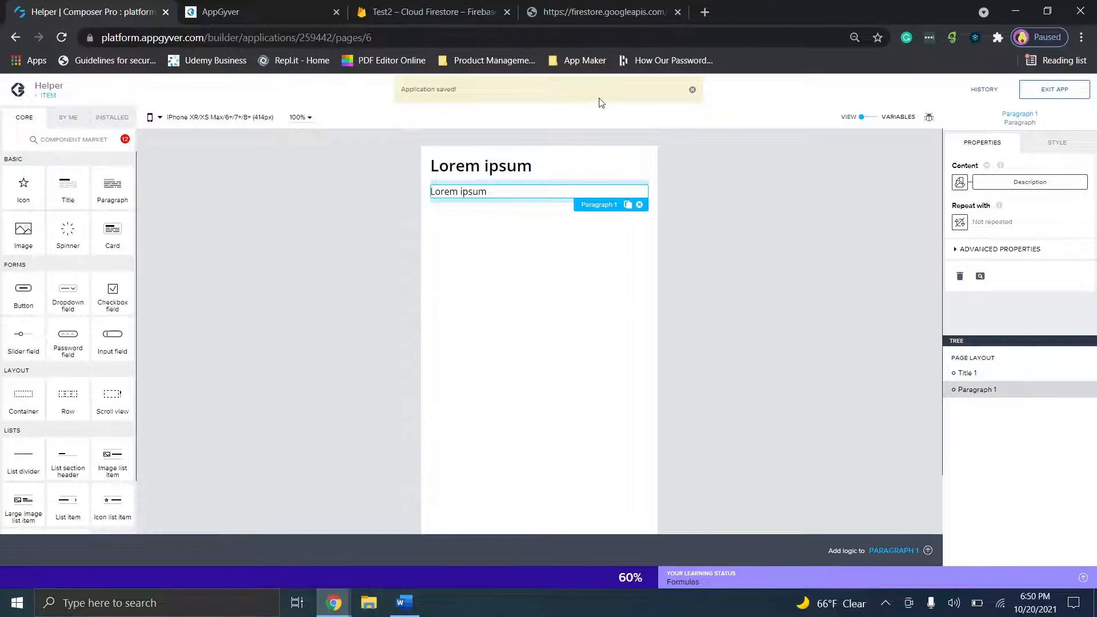
Step: Open the Home page and connect an Open page function to the list item's tap event
{"action": "left_click", "coordinate": [48, 97]}
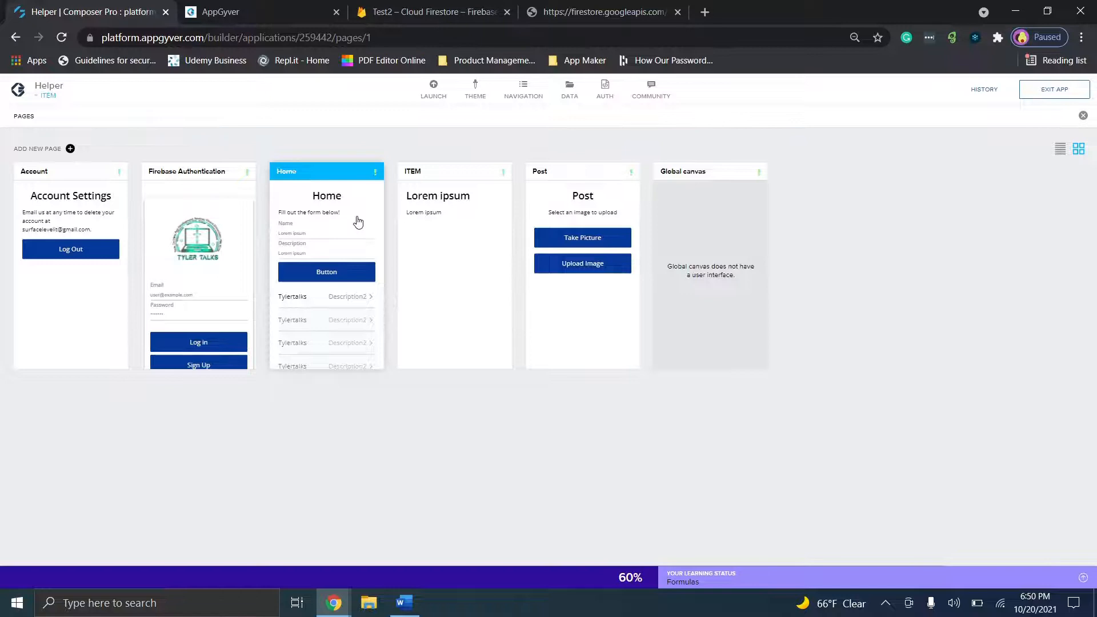
{"action": "left_click", "coordinate": [358, 220]}
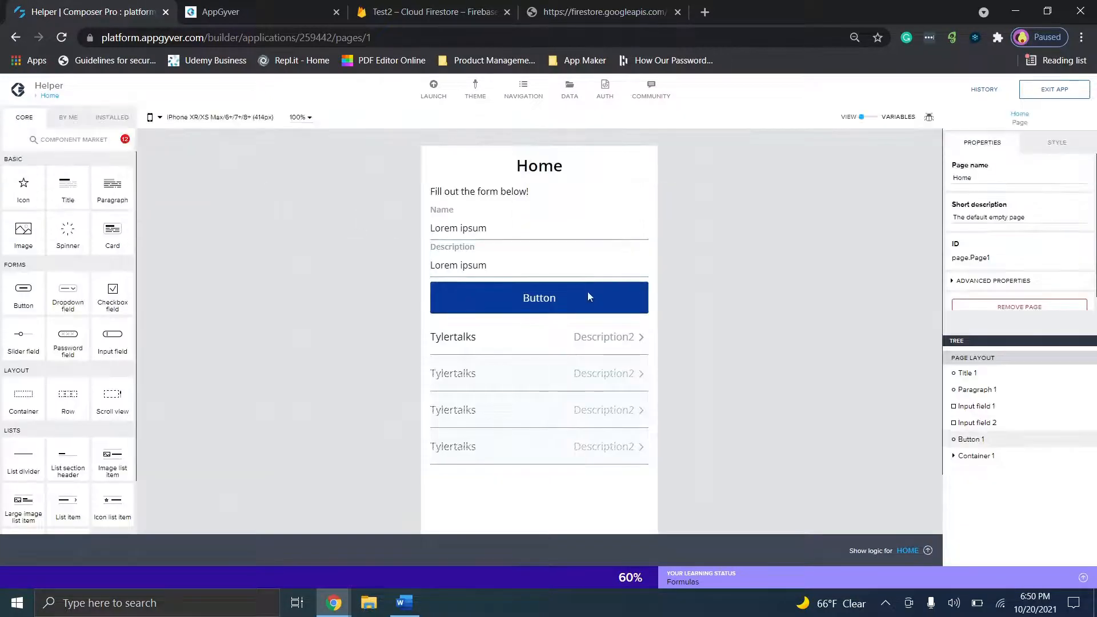
{"action": "left_click", "coordinate": [559, 322]}
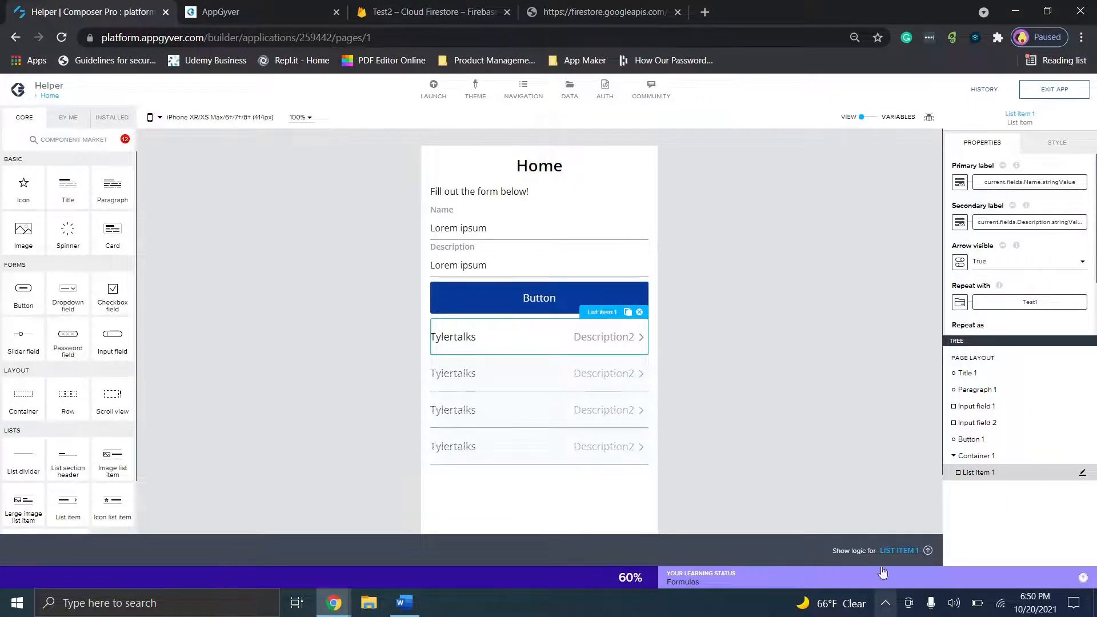
{"action": "left_click", "coordinate": [897, 551]}
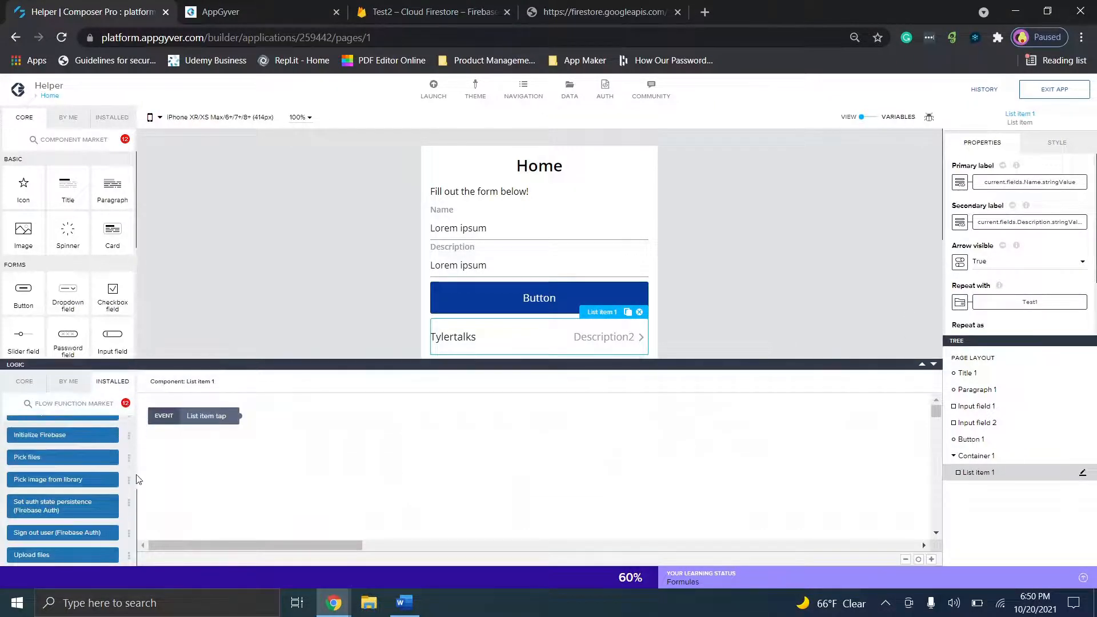
{"action": "left_click", "coordinate": [24, 382]}
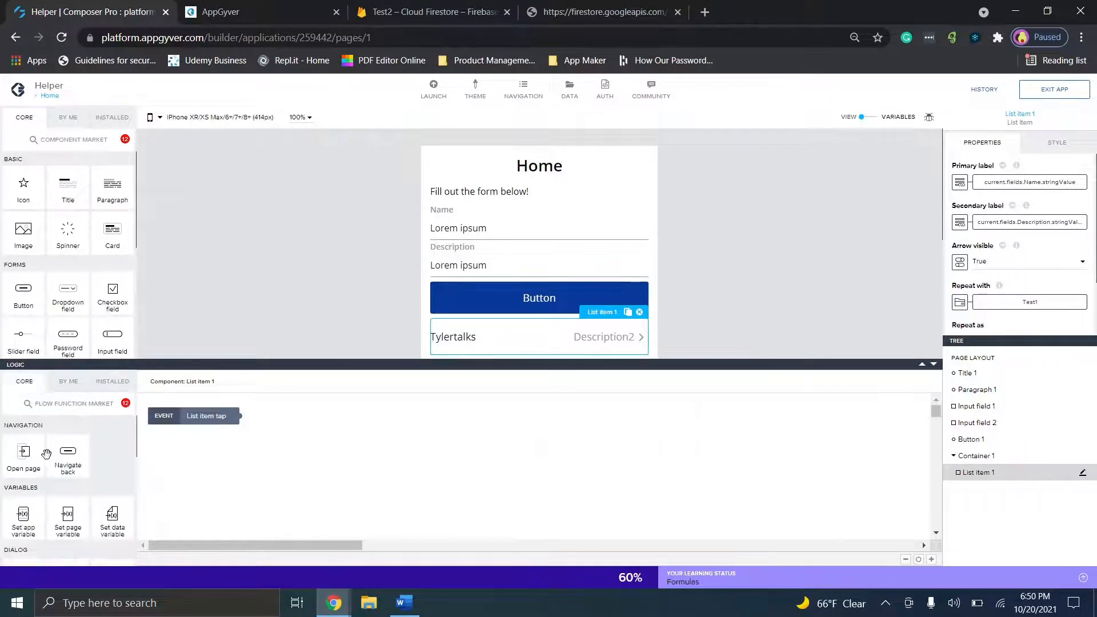
{"action": "left_click_drag", "start_coordinate": [35, 457], "coordinate": [337, 438]}
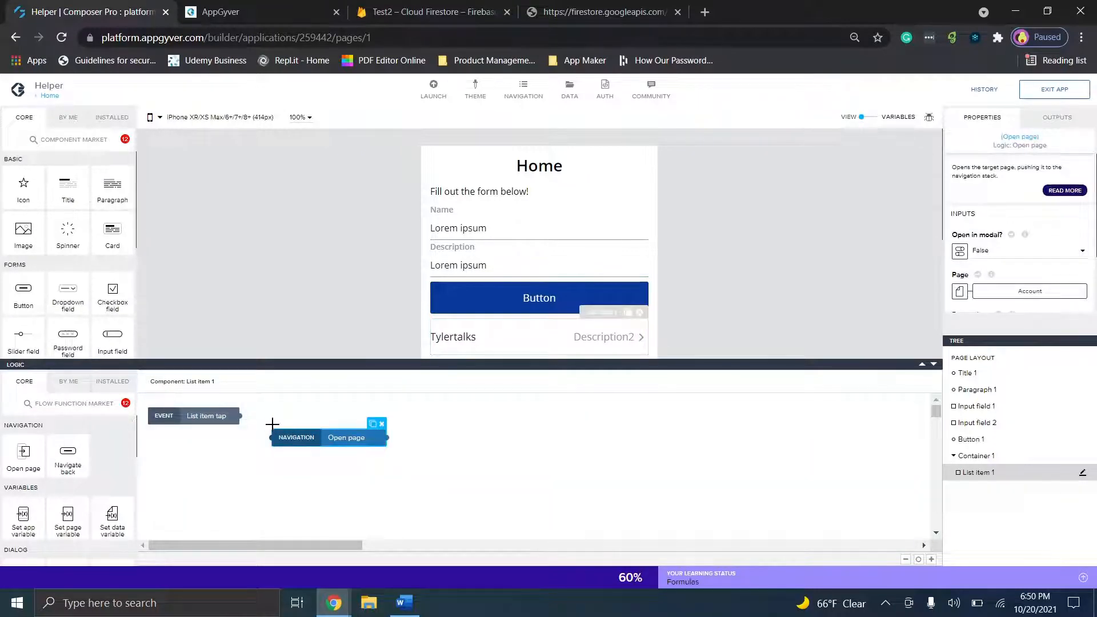
{"action": "left_click_drag", "start_coordinate": [251, 431], "coordinate": [272, 437]}
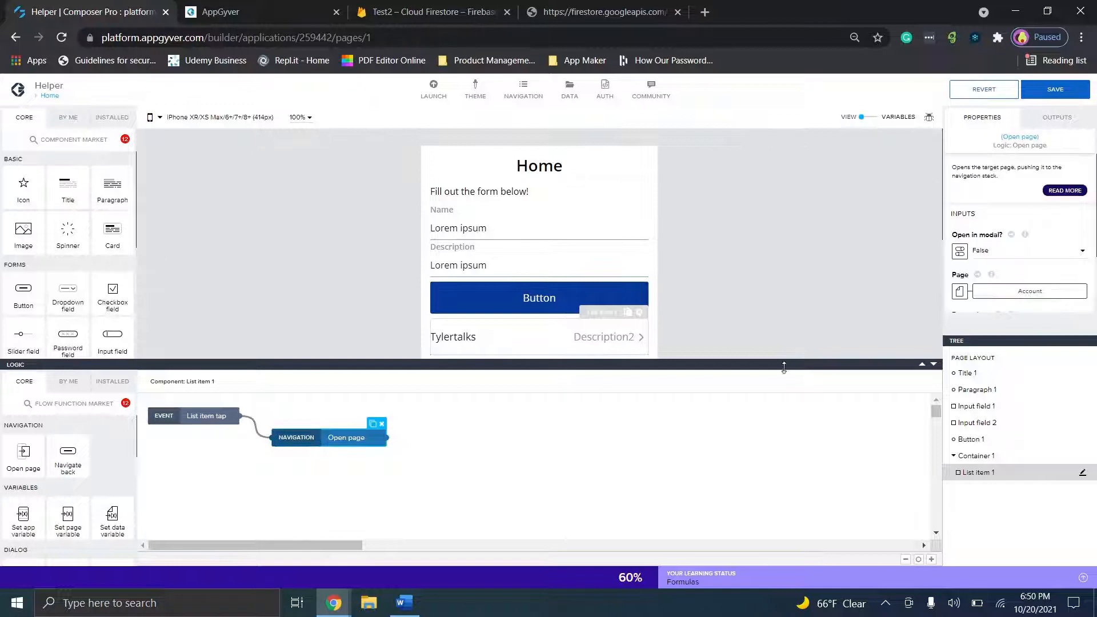
Step: Set the target page of the Open page function to ITEM
{"action": "left_click", "coordinate": [997, 293]}
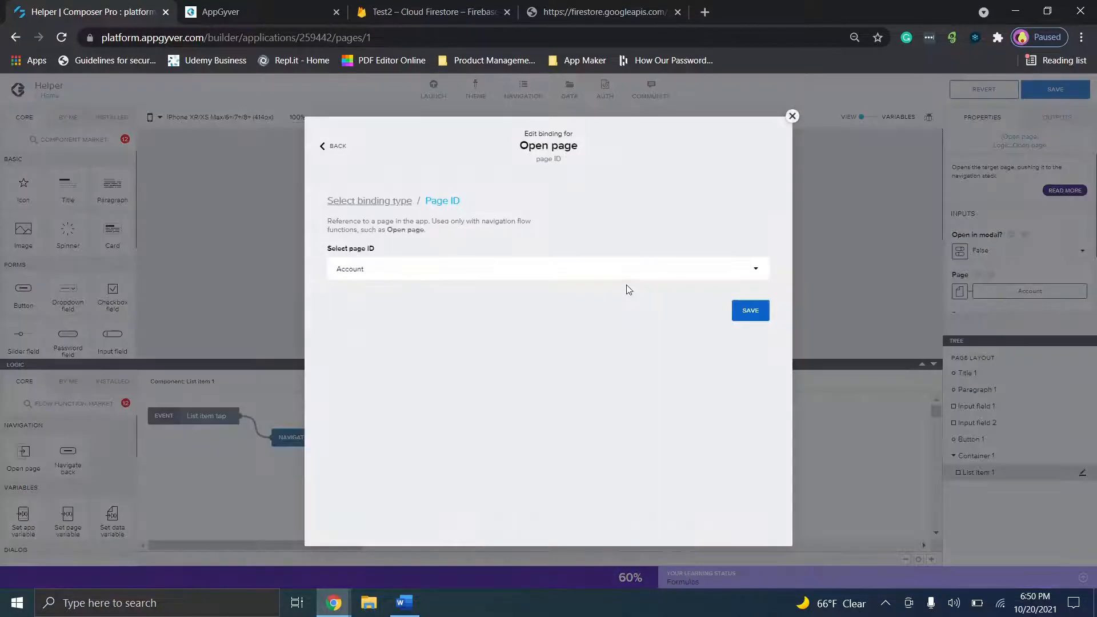
{"action": "left_click", "coordinate": [551, 268]}
{"action": "left_click", "coordinate": [433, 346]}
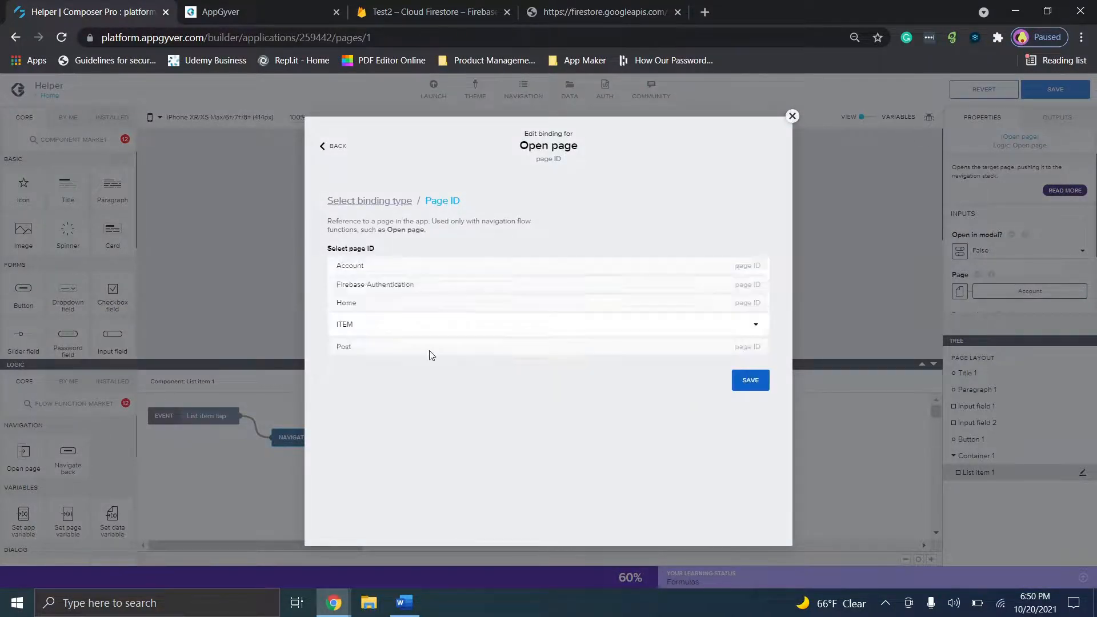
{"action": "left_click", "coordinate": [752, 311]}
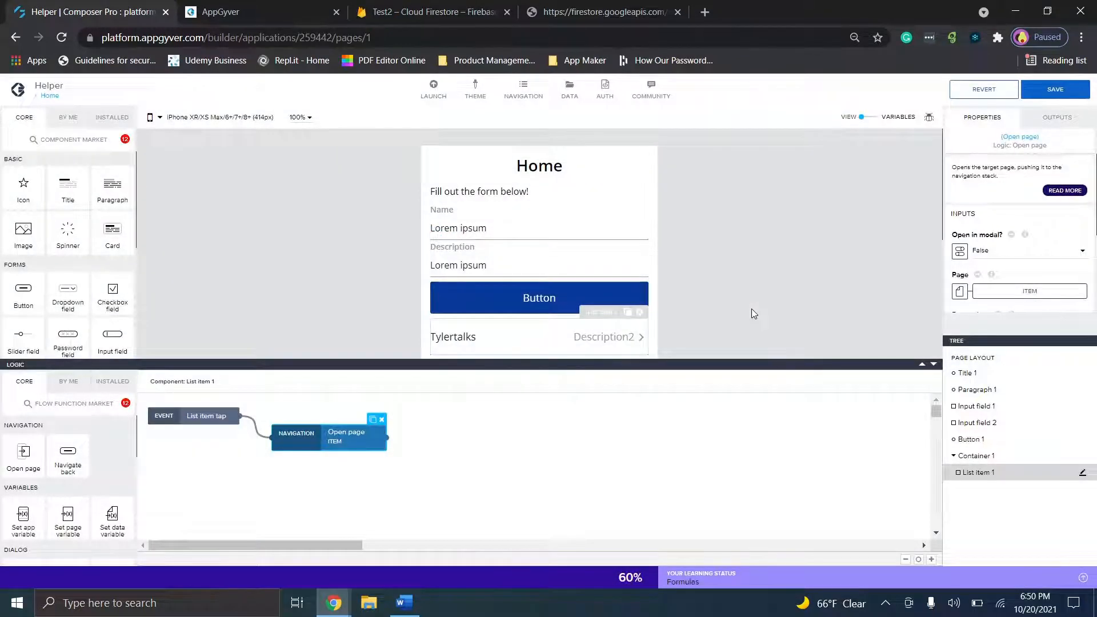
Step: Bind the Open page function's Name parameter to the repeated data item current.fields.Name.stringValue
{"action": "scroll", "coordinate": [1020, 240], "scroll_direction": "down", "scroll_amount": 2}
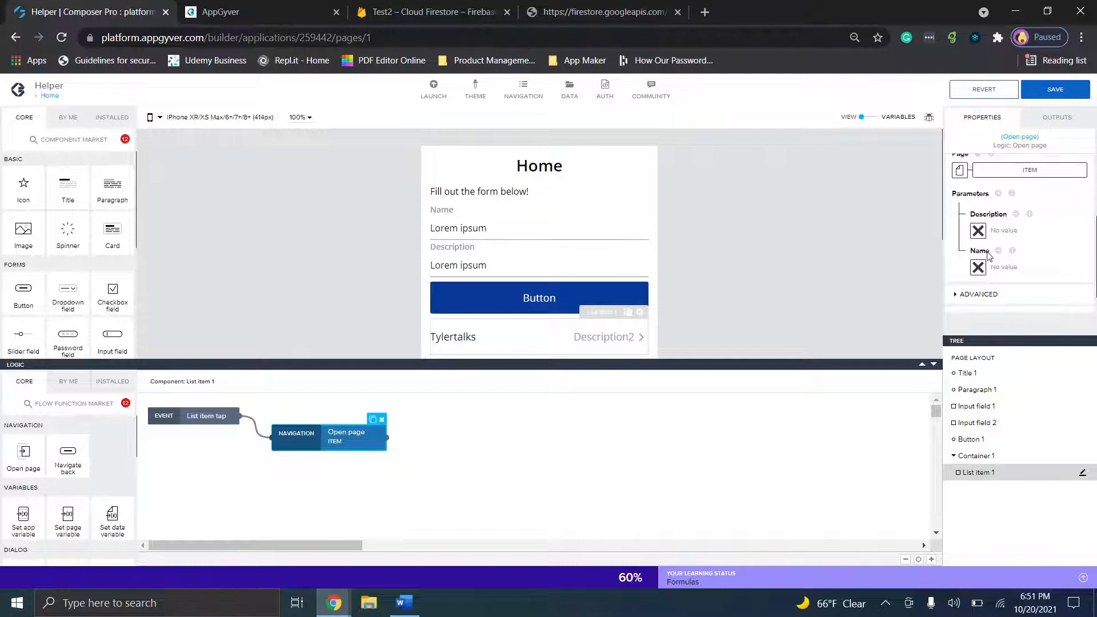
{"action": "left_click", "coordinate": [978, 267]}
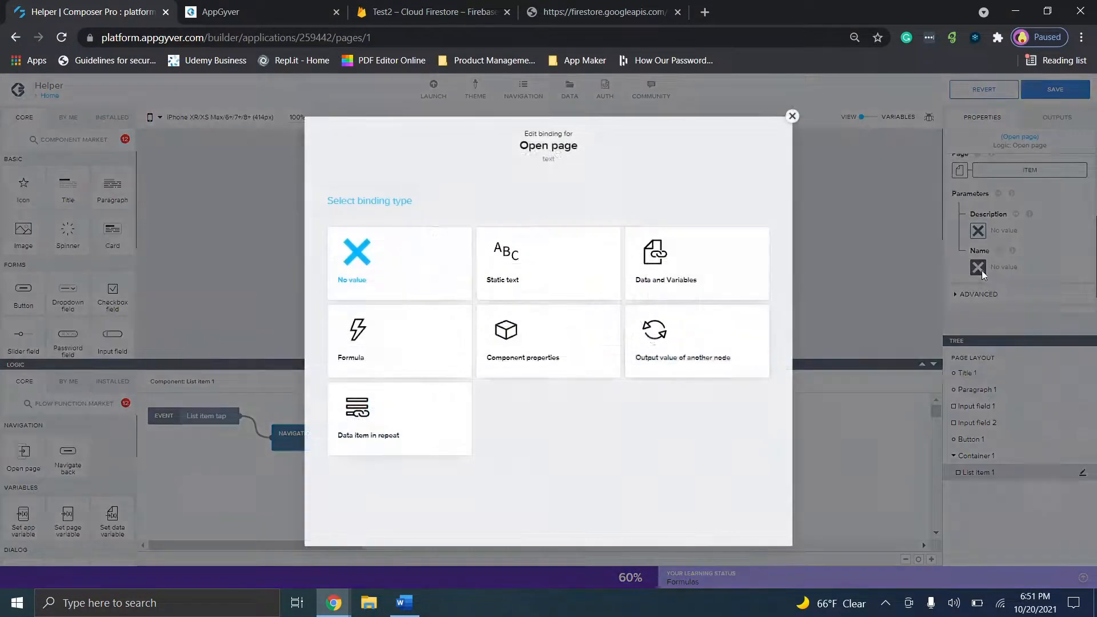
{"action": "left_click", "coordinate": [370, 423]}
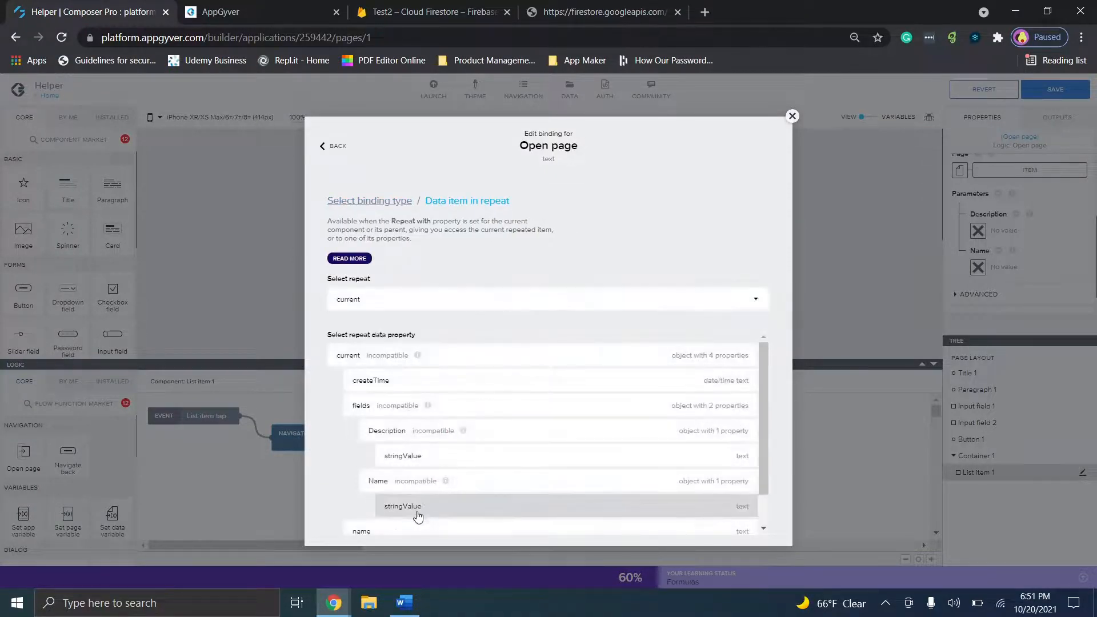
{"action": "left_click", "coordinate": [417, 514]}
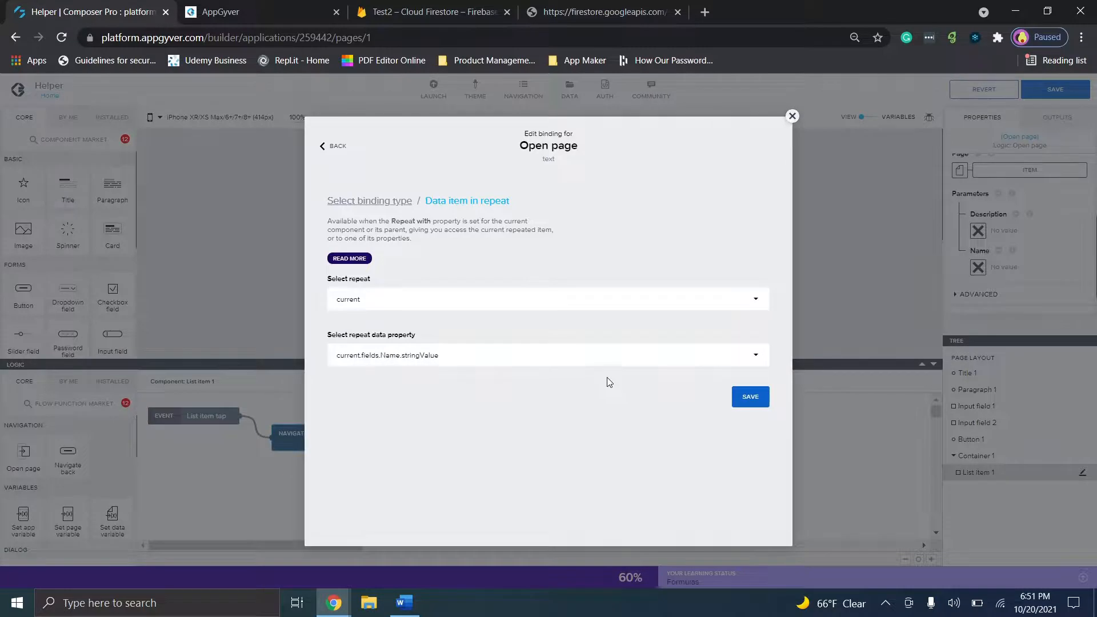
{"action": "left_click", "coordinate": [733, 394]}
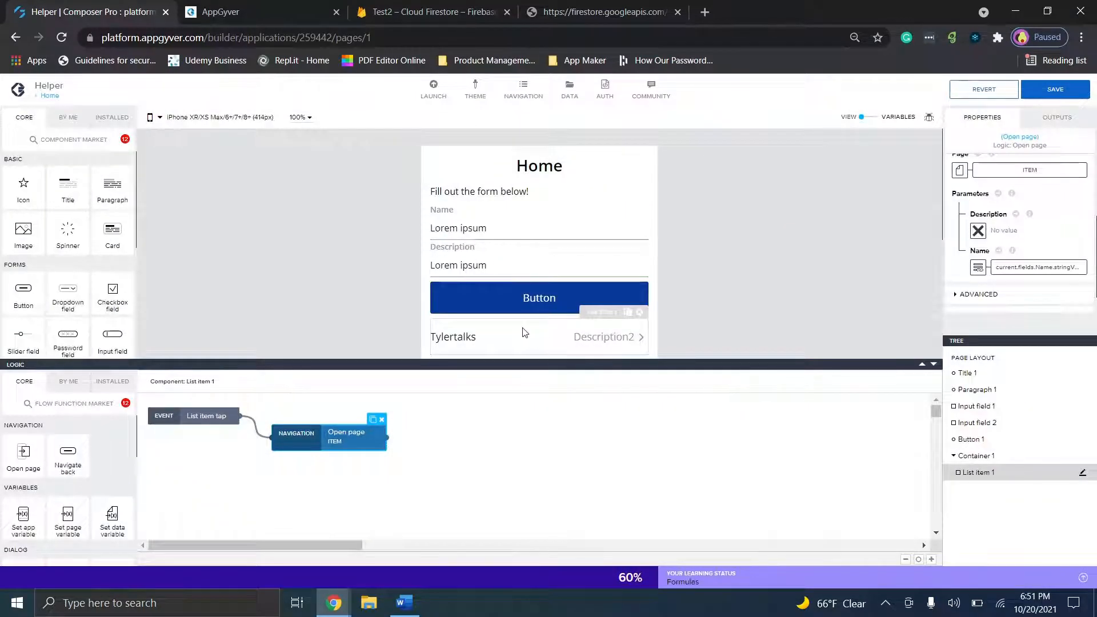
Step: Bind the Open page function's Description parameter to the Description stringValue of the current repeated item and save the application
{"action": "left_click", "coordinate": [978, 231]}
{"action": "left_click", "coordinate": [384, 433]}
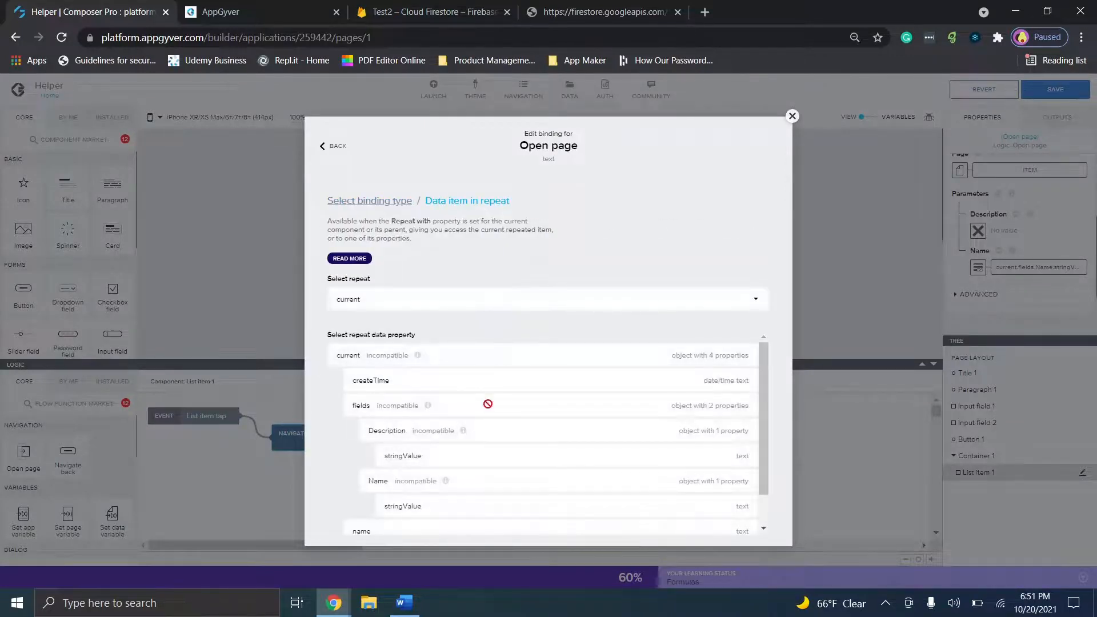
{"action": "left_click", "coordinate": [449, 456]}
{"action": "left_click", "coordinate": [750, 398]}
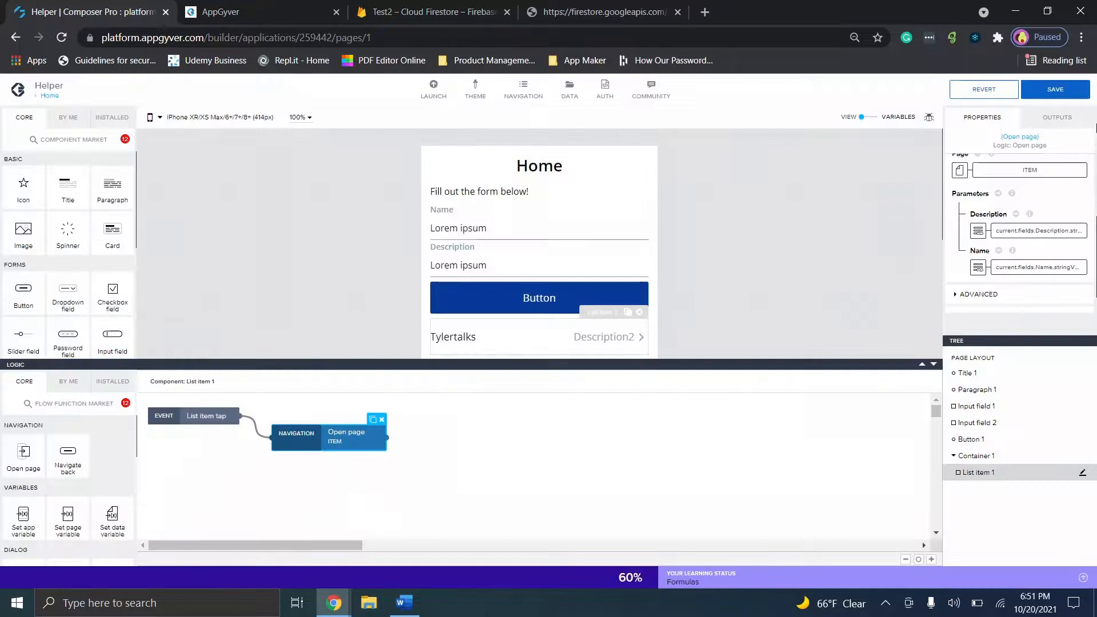
{"action": "left_click", "coordinate": [1063, 92]}
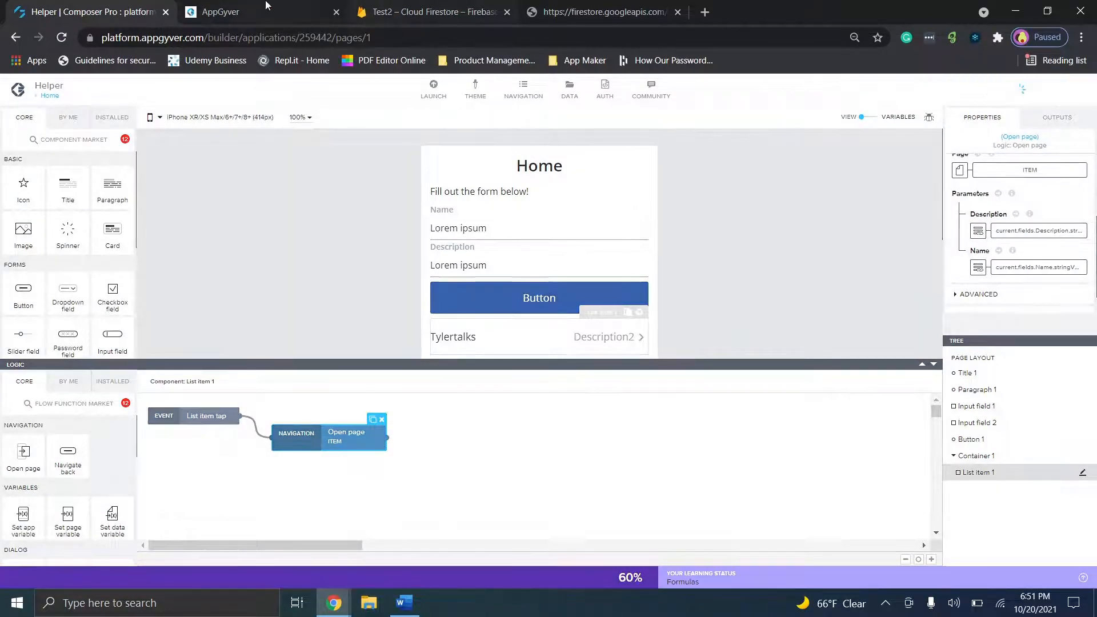
Step: Switch to the AppGyver preview and inspect the Home page in the browser's developer tools with Galaxy S5 device emulation
{"action": "left_click", "coordinate": [262, 5]}
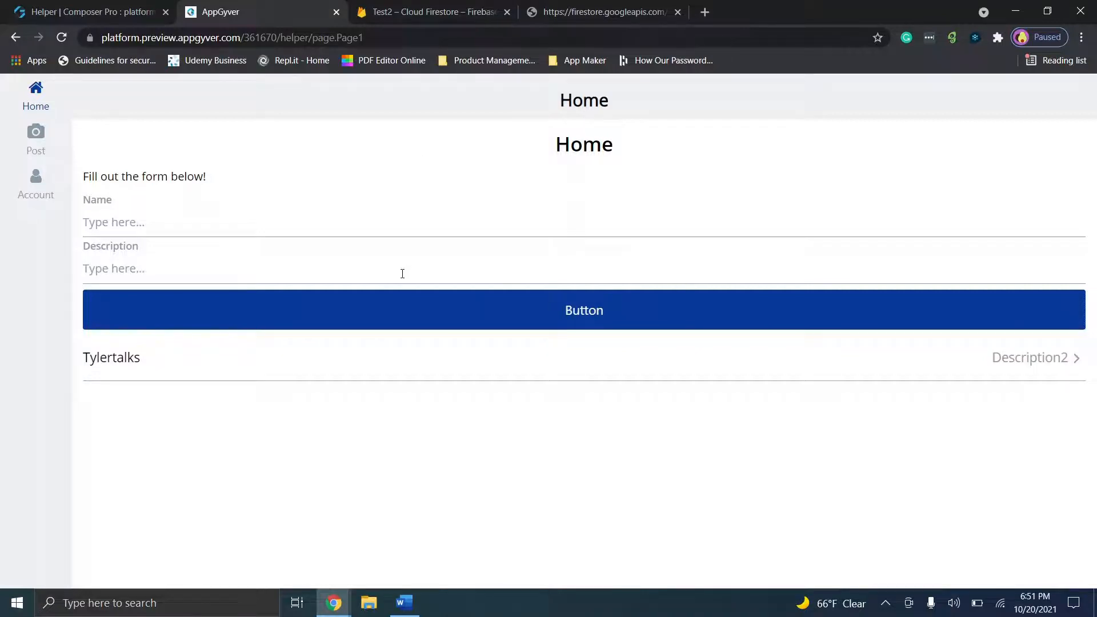
{"action": "right_click", "coordinate": [362, 228]}
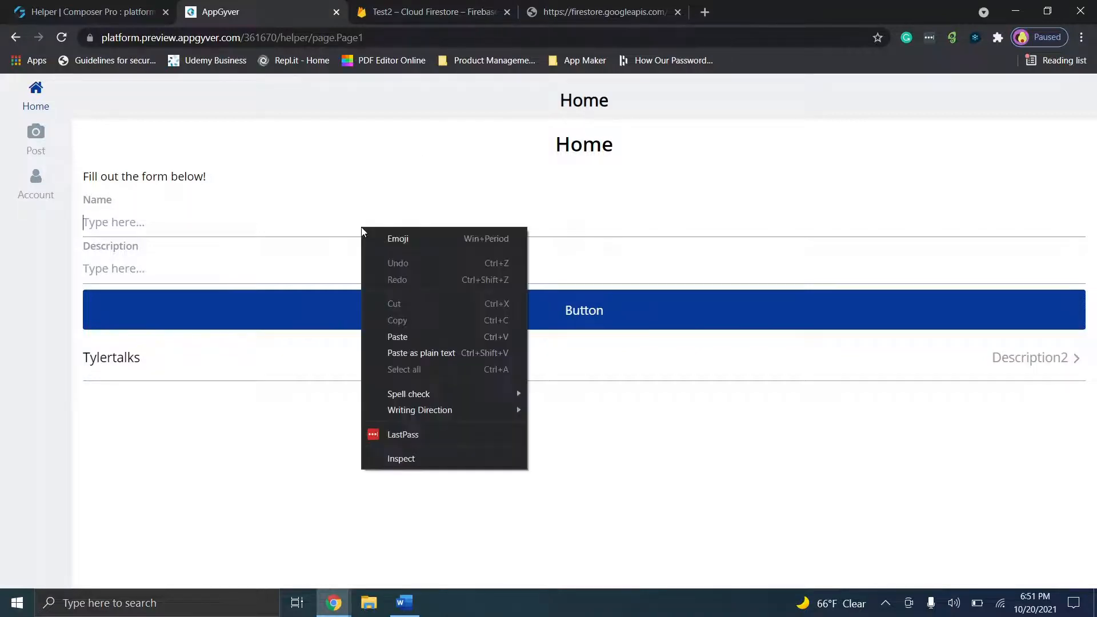
{"action": "left_click", "coordinate": [432, 451]}
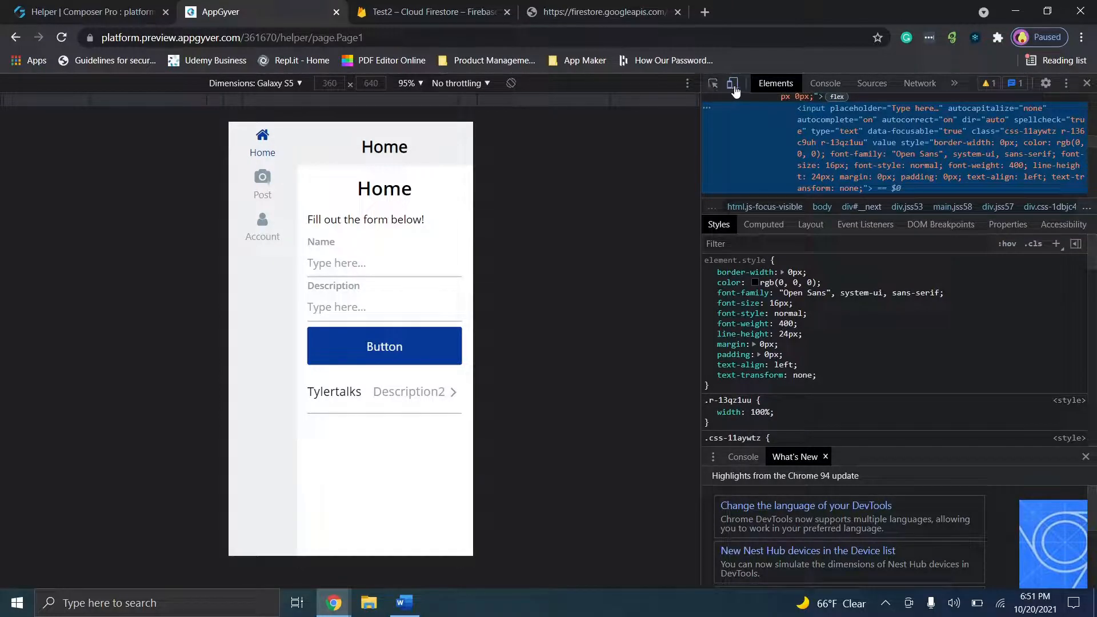
{"action": "left_click", "coordinate": [298, 84]}
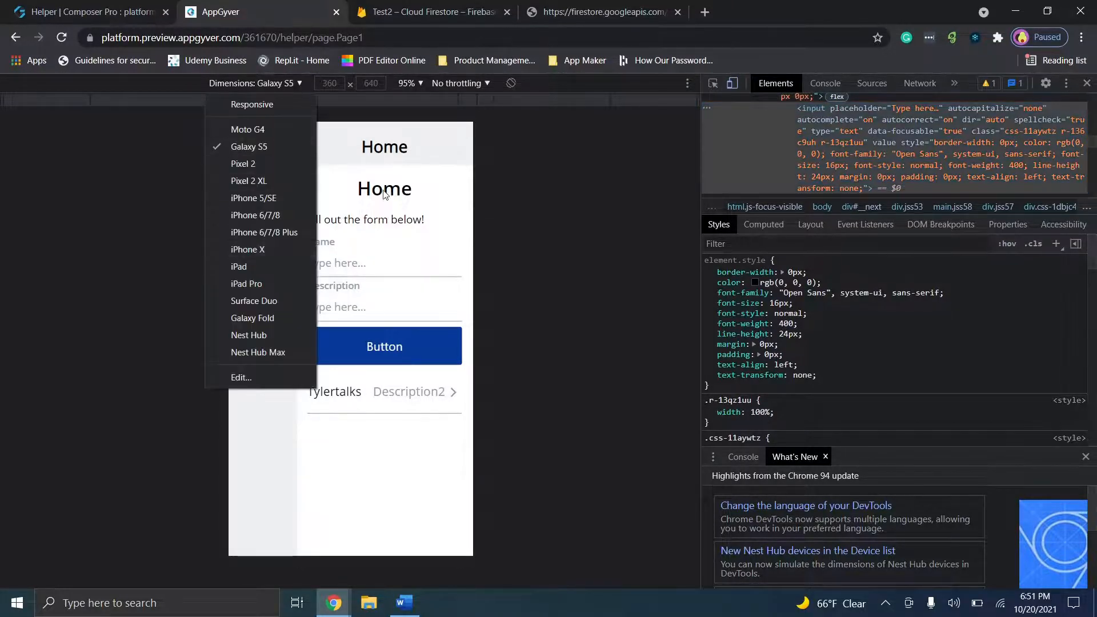
{"action": "left_click", "coordinate": [613, 208]}
{"action": "left_click", "coordinate": [313, 233]}
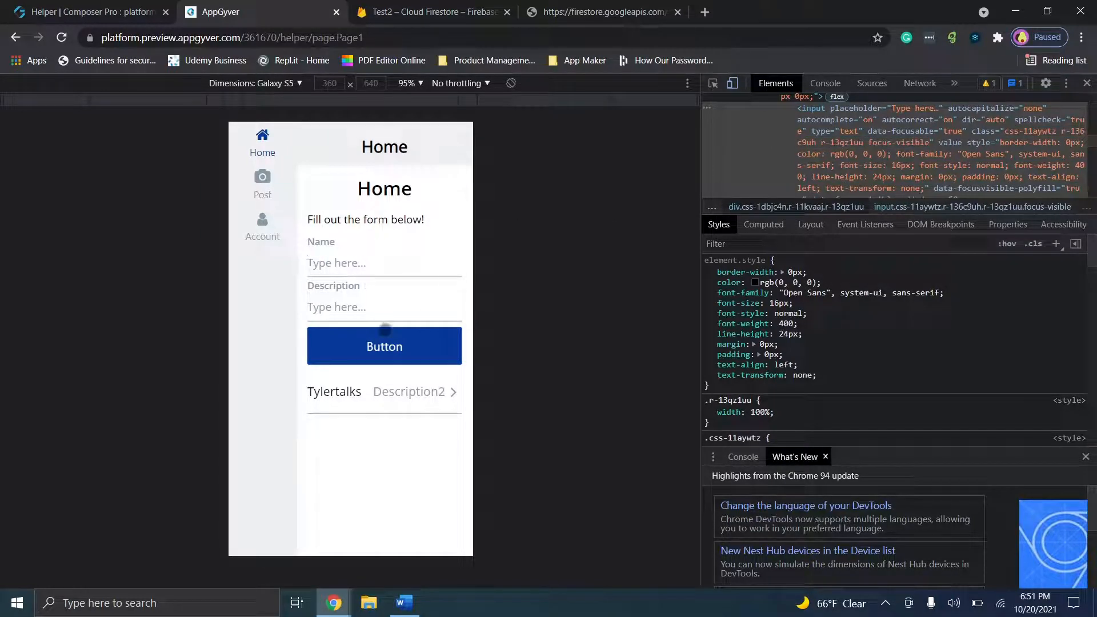
Step: Open the first list item's detail page in the preview to check its name and description, and return to Home
{"action": "left_click", "coordinate": [393, 395]}
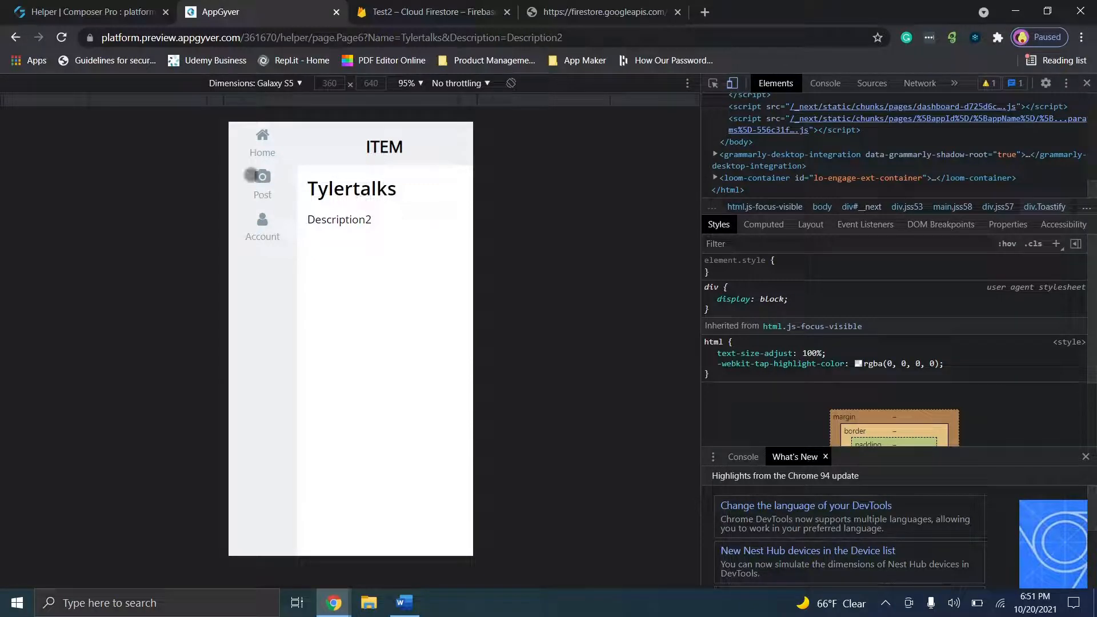
{"action": "left_click", "coordinate": [263, 137]}
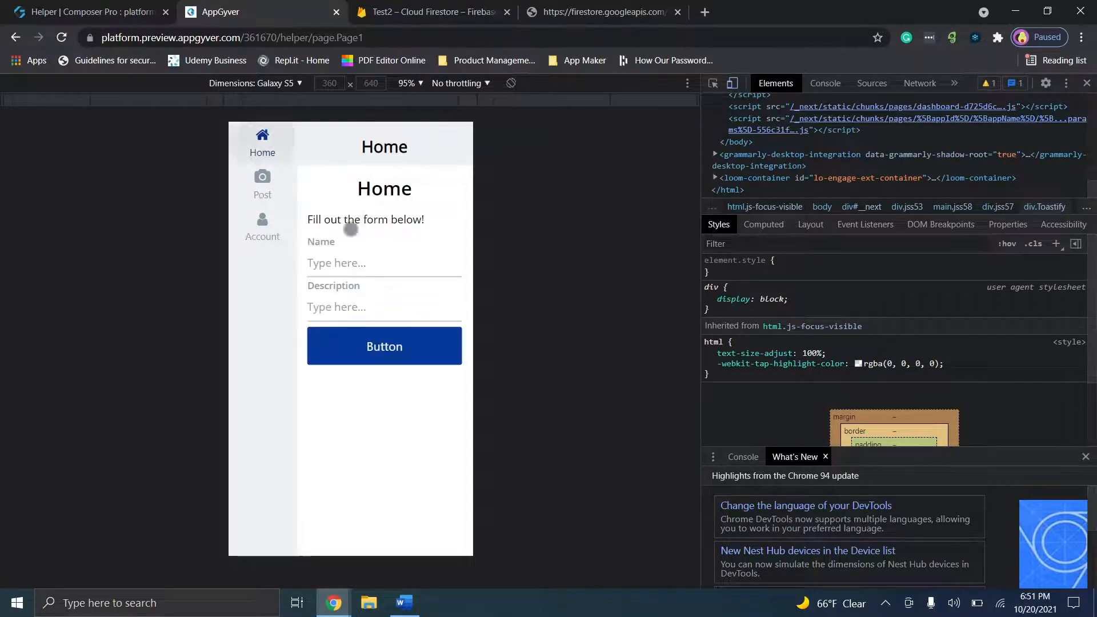
Step: Submit the Home form with name nsdkjfsd and description fhsdfsdfjs, and open the new list item's detail page
{"action": "left_click", "coordinate": [333, 260]}
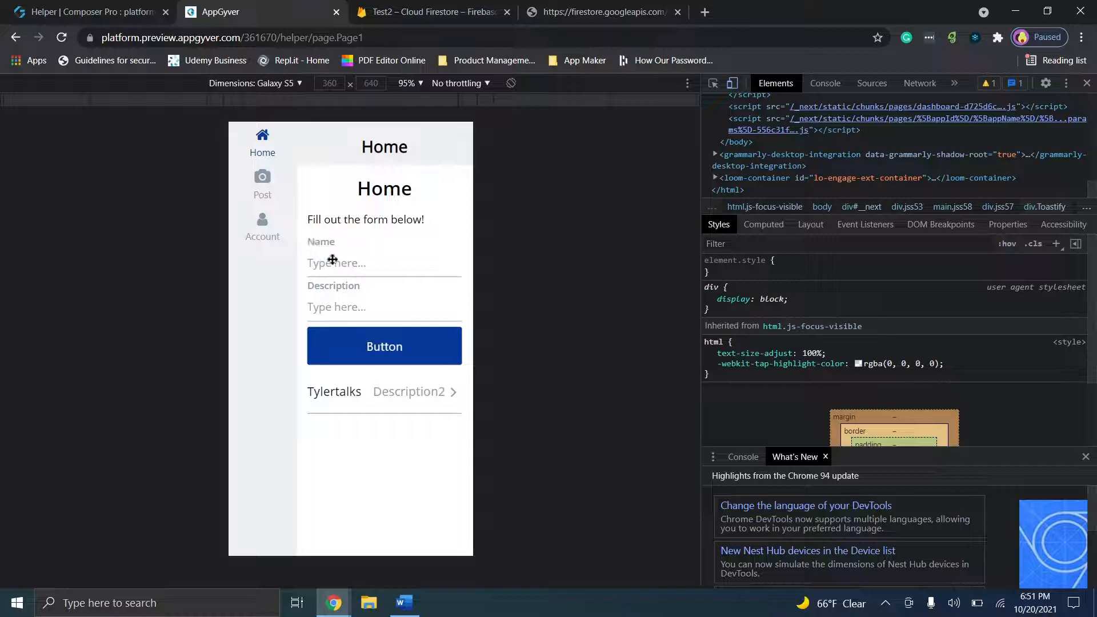
{"action": "type", "text": "nsdkjfsd"}
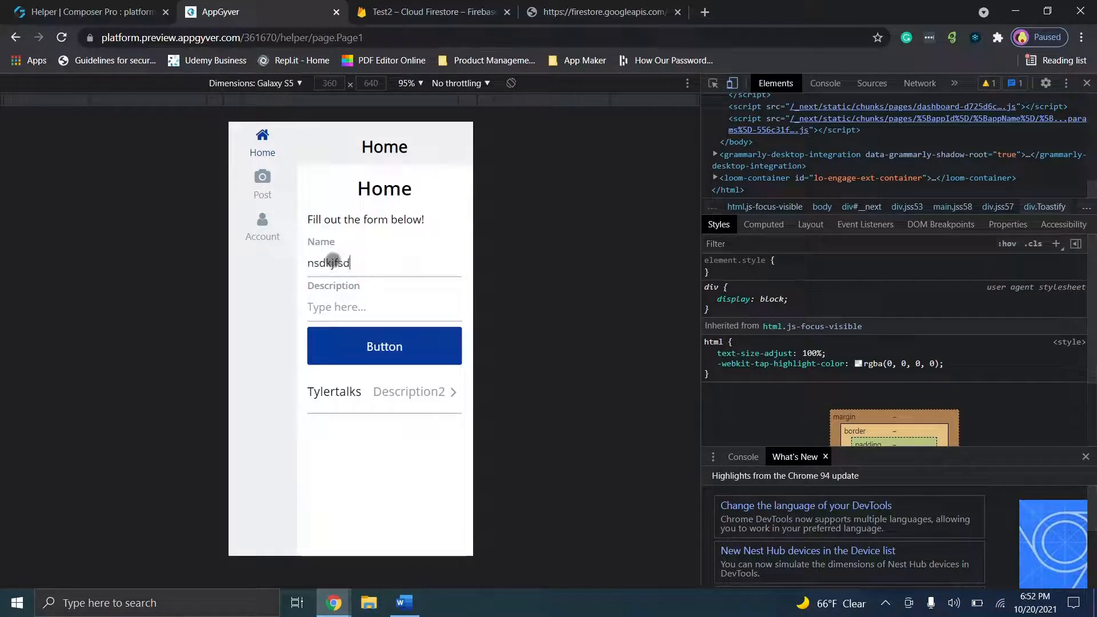
{"action": "type", "text": "fhsdfsdfjs"}
{"action": "left_click", "coordinate": [397, 340]}
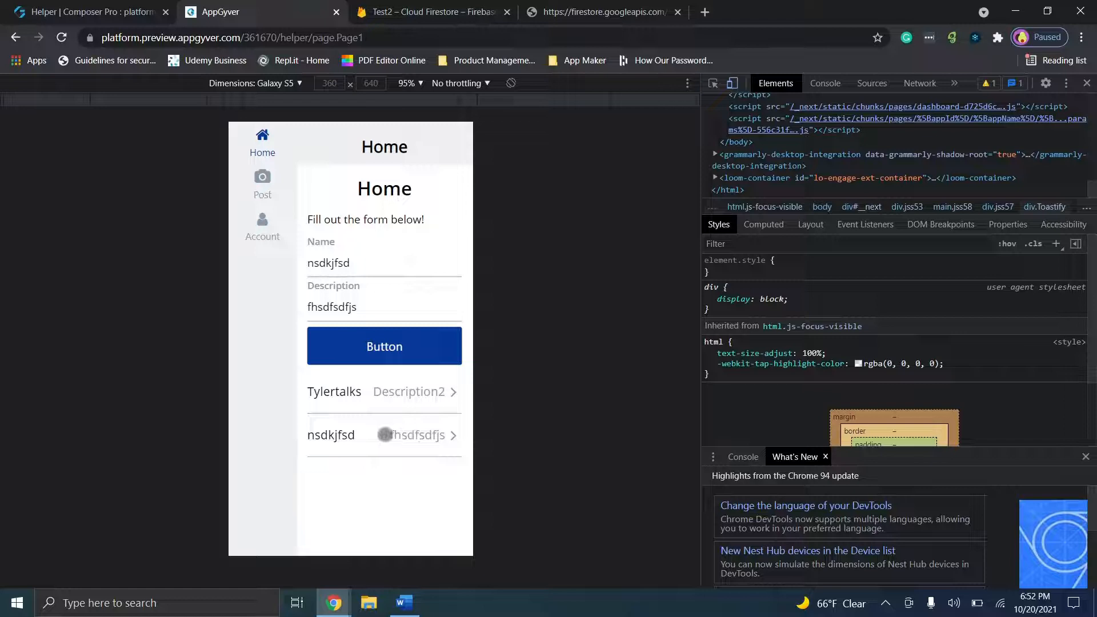
{"action": "left_click", "coordinate": [385, 435]}
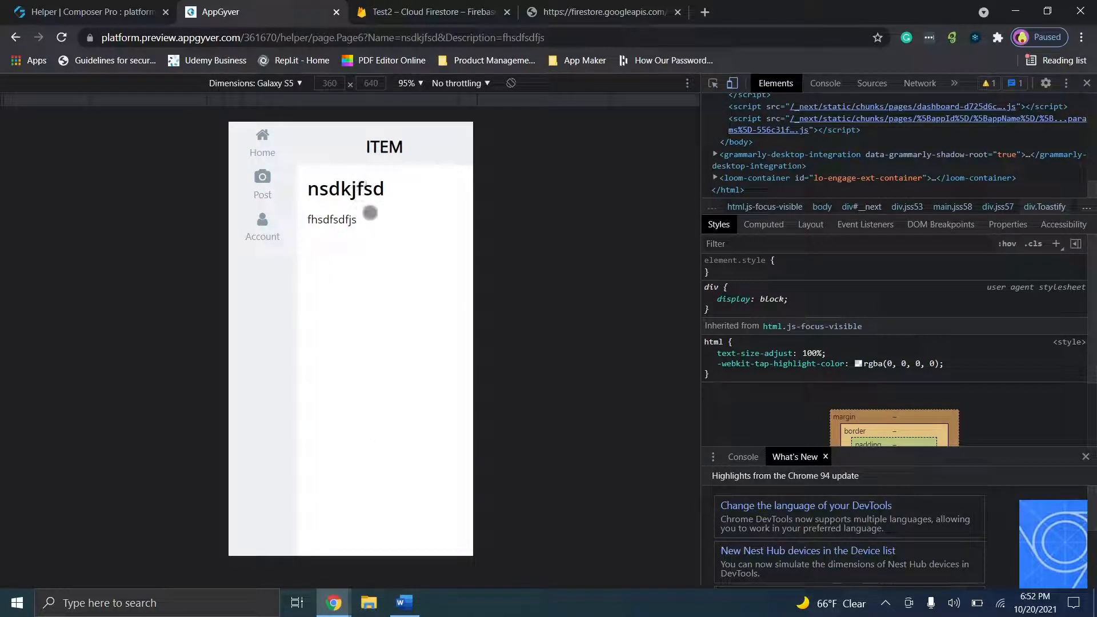
Step: Return to the composer, collapse the logic area, and examine the Tester document of the Test collection in Cloud Firestore
{"action": "left_click", "coordinate": [86, 11]}
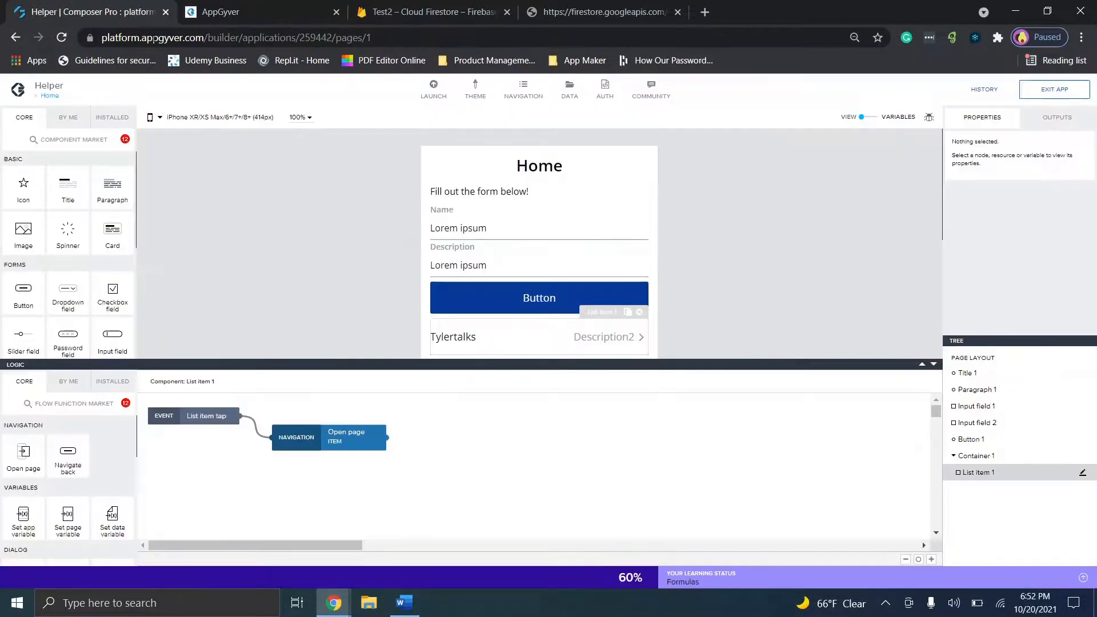
{"action": "left_click", "coordinate": [934, 365]}
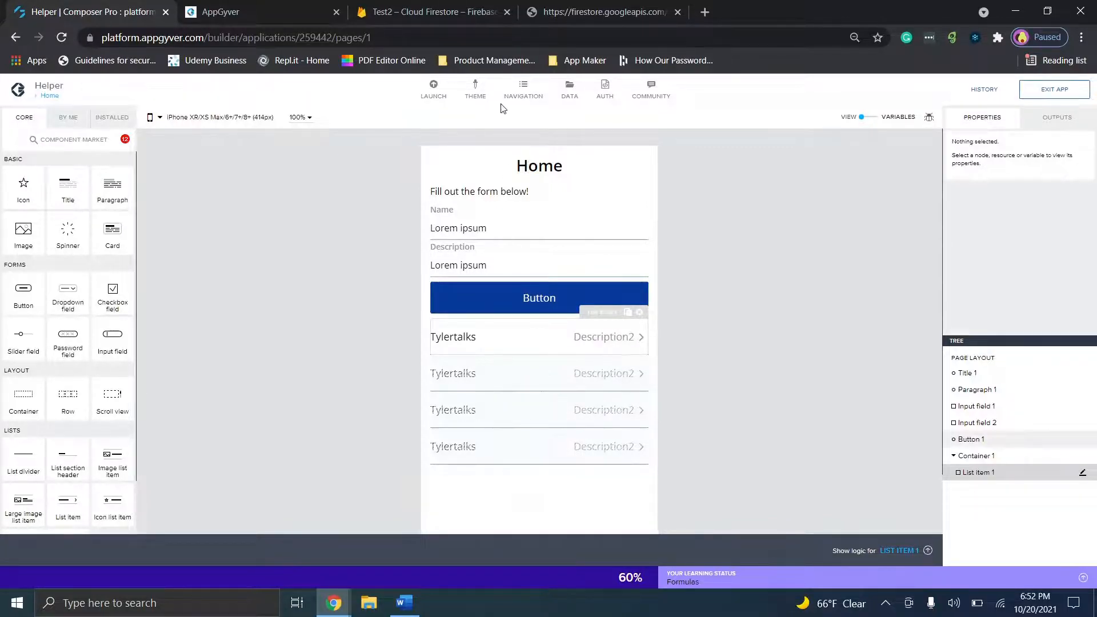
{"action": "left_click", "coordinate": [465, 6]}
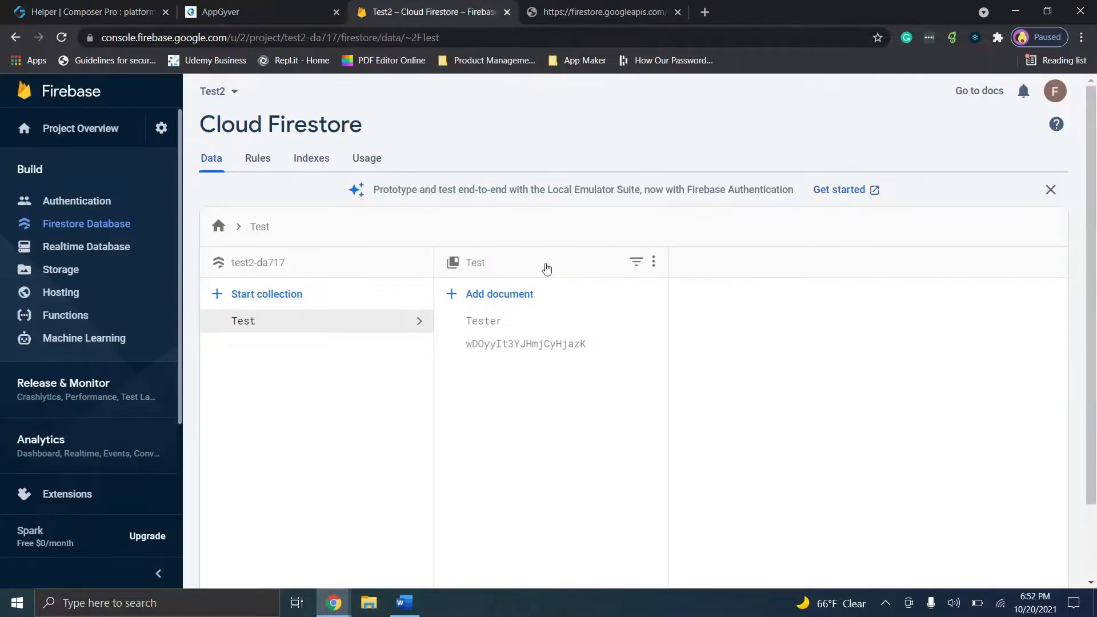
{"action": "left_click", "coordinate": [499, 322]}
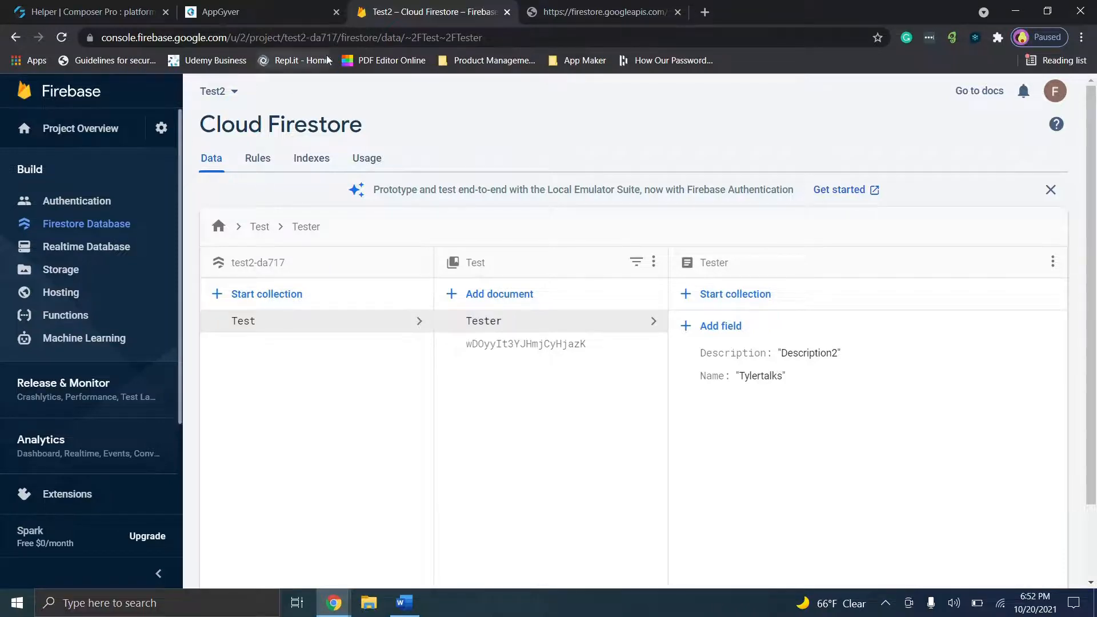
{"action": "left_click", "coordinate": [273, 8]}
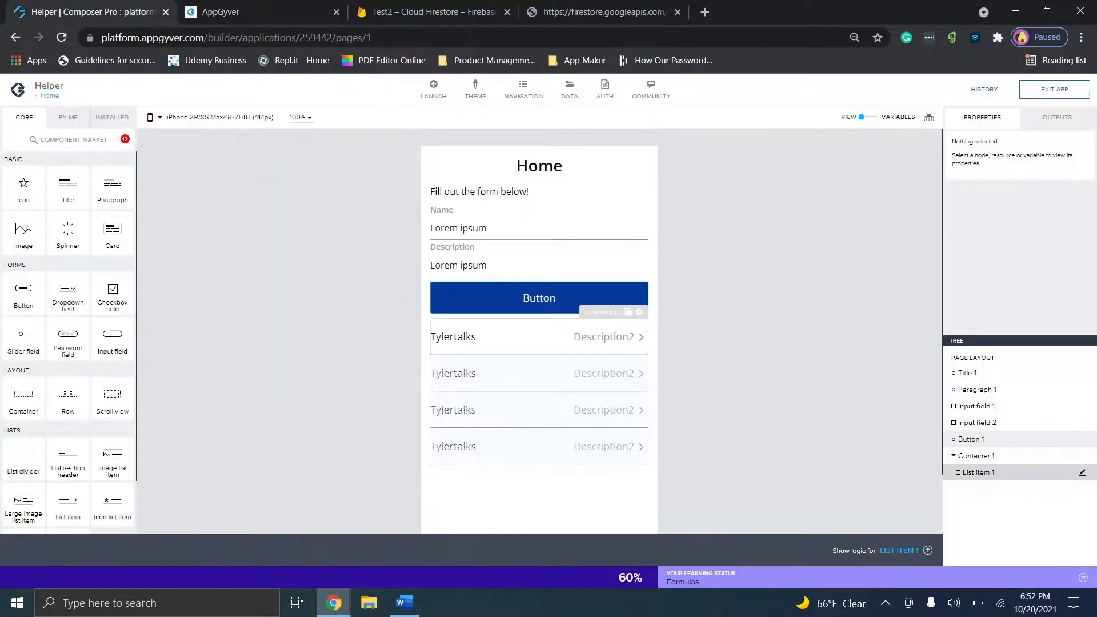
{"action": "left_click", "coordinate": [97, 11]}
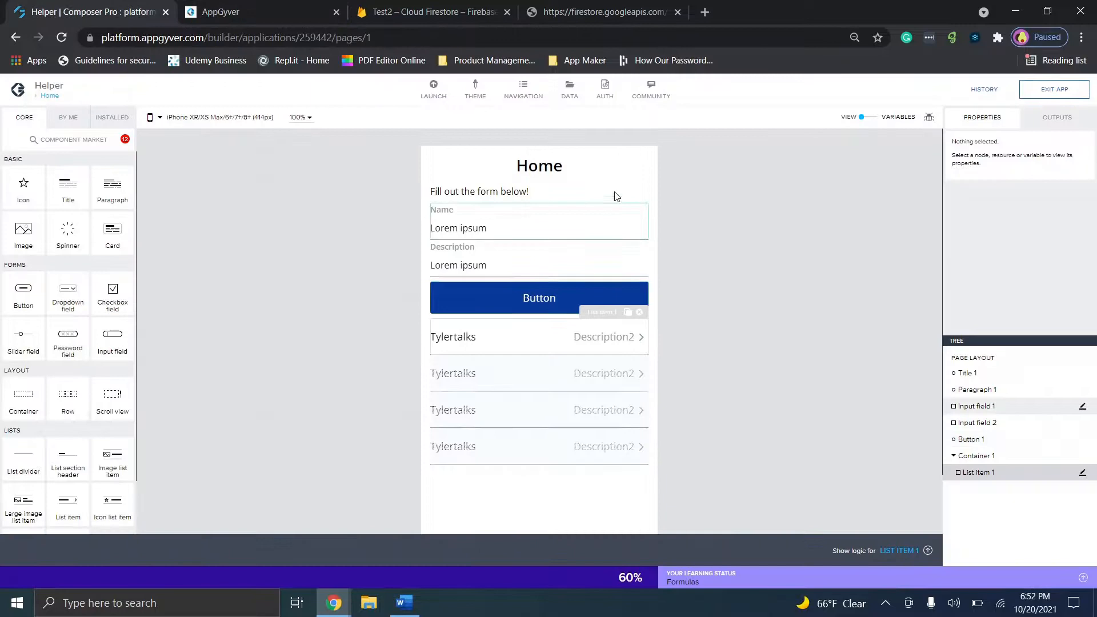
{"action": "left_click", "coordinate": [466, 12]}
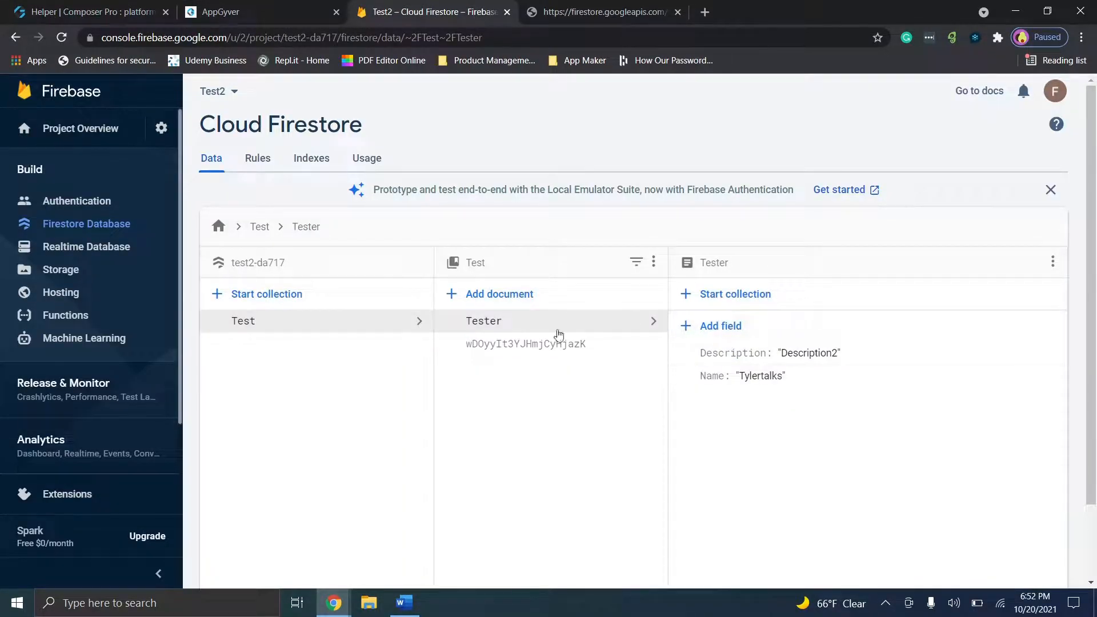
{"action": "left_click", "coordinate": [100, 12]}
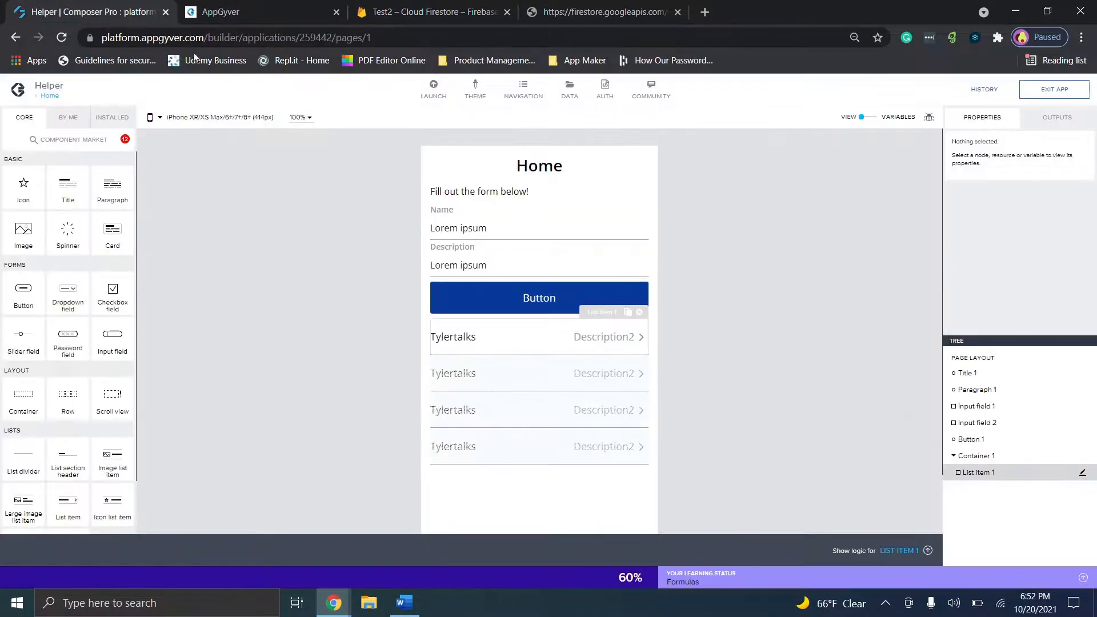
Step: Review the Test data resource's Get Collection configuration and test view alongside the Firestore Tester document, and return to the Home page canvas
{"action": "left_click", "coordinate": [564, 98]}
{"action": "left_click", "coordinate": [173, 168]}
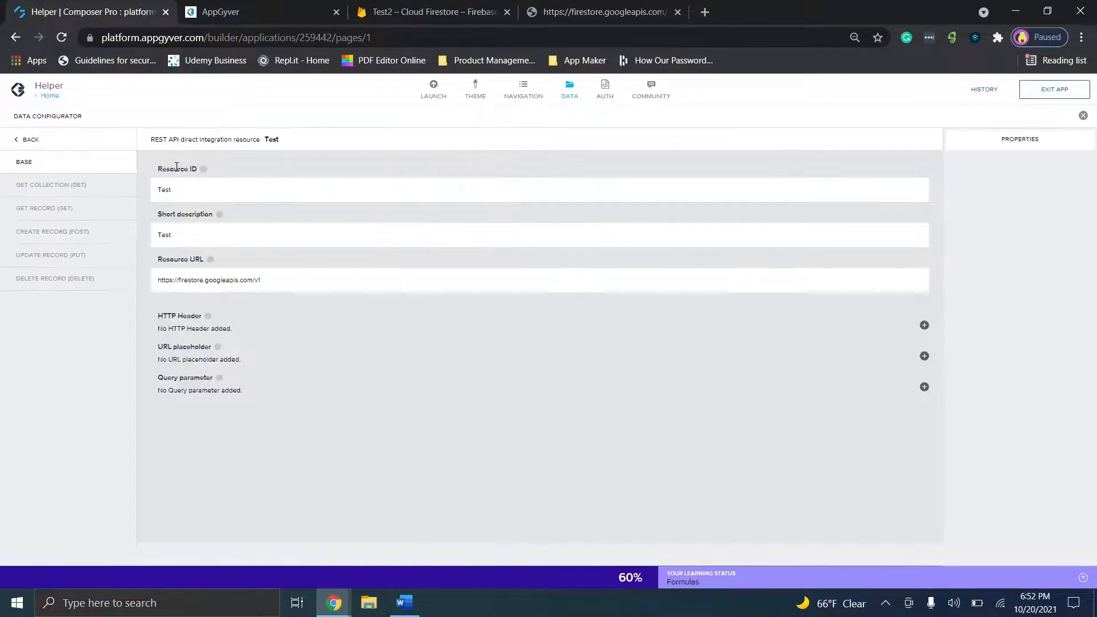
{"action": "left_click", "coordinate": [87, 186]}
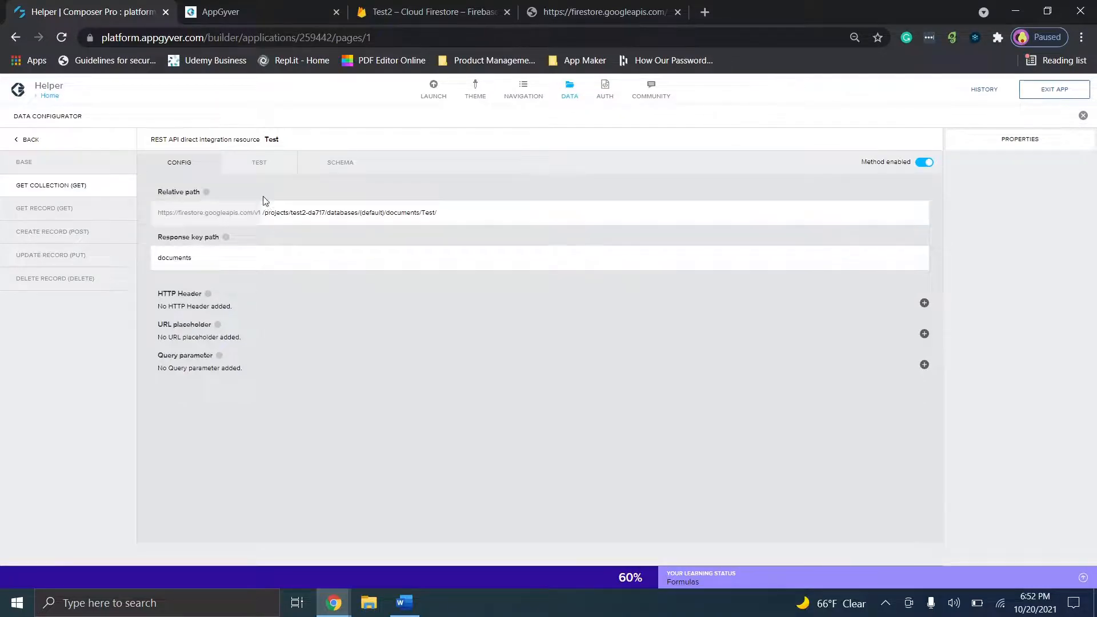
{"action": "left_click", "coordinate": [261, 168]}
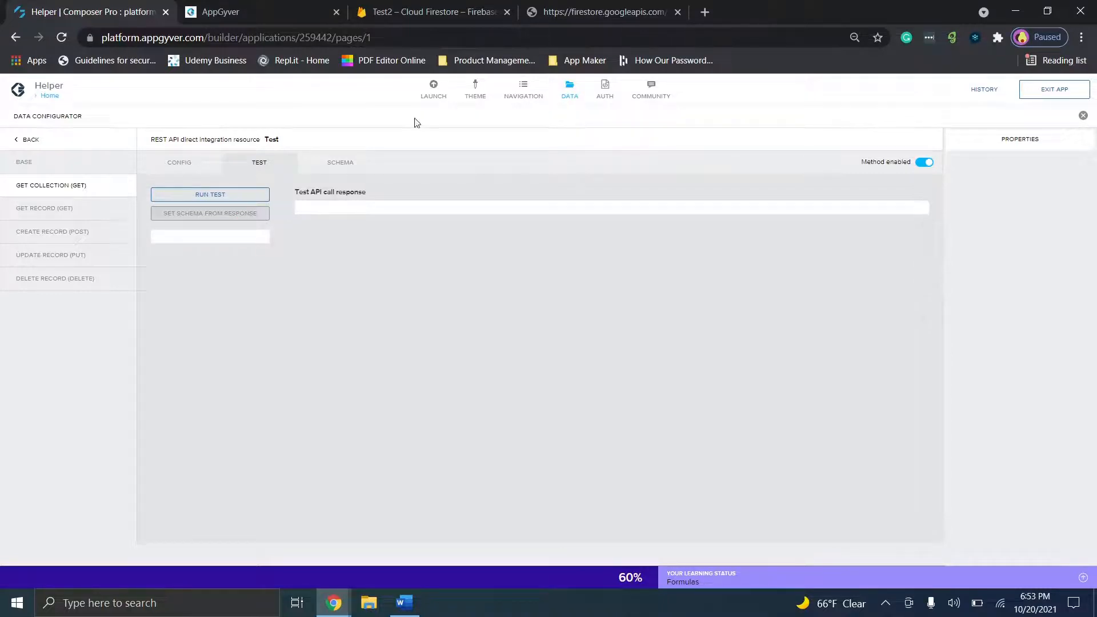
{"action": "left_click", "coordinate": [431, 12]}
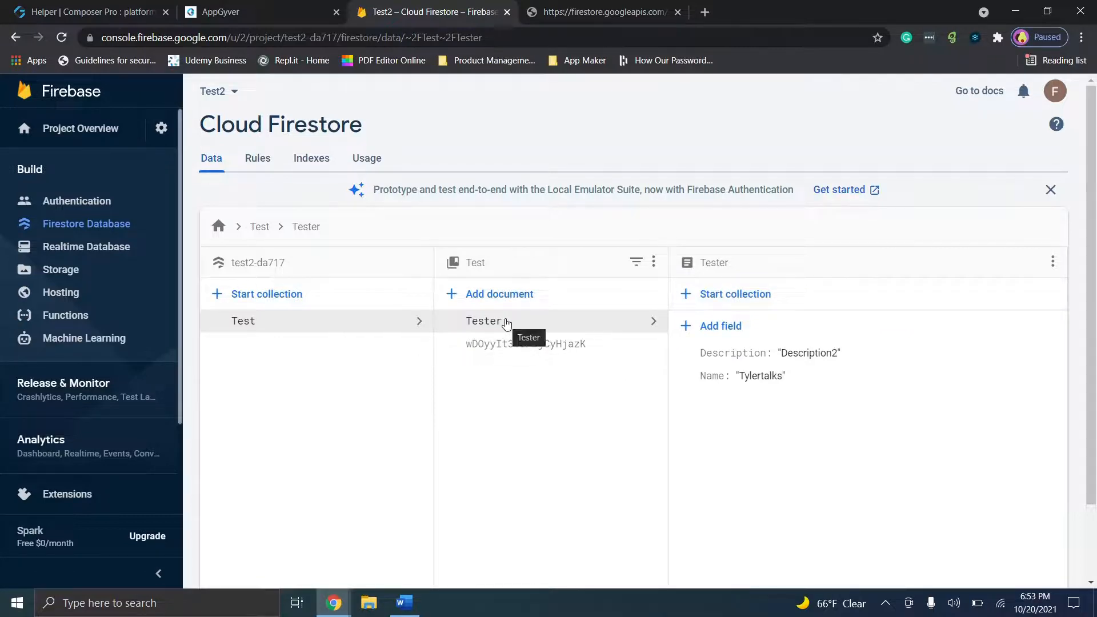
{"action": "left_click", "coordinate": [311, 11]}
{"action": "left_click", "coordinate": [43, 7]}
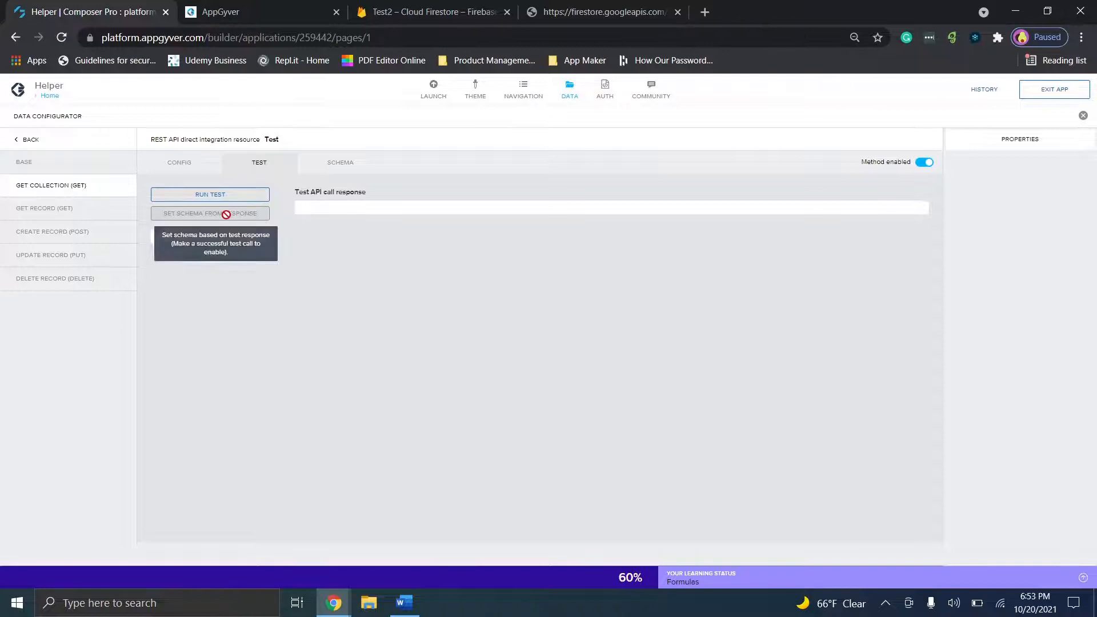
{"action": "left_click", "coordinate": [571, 90]}
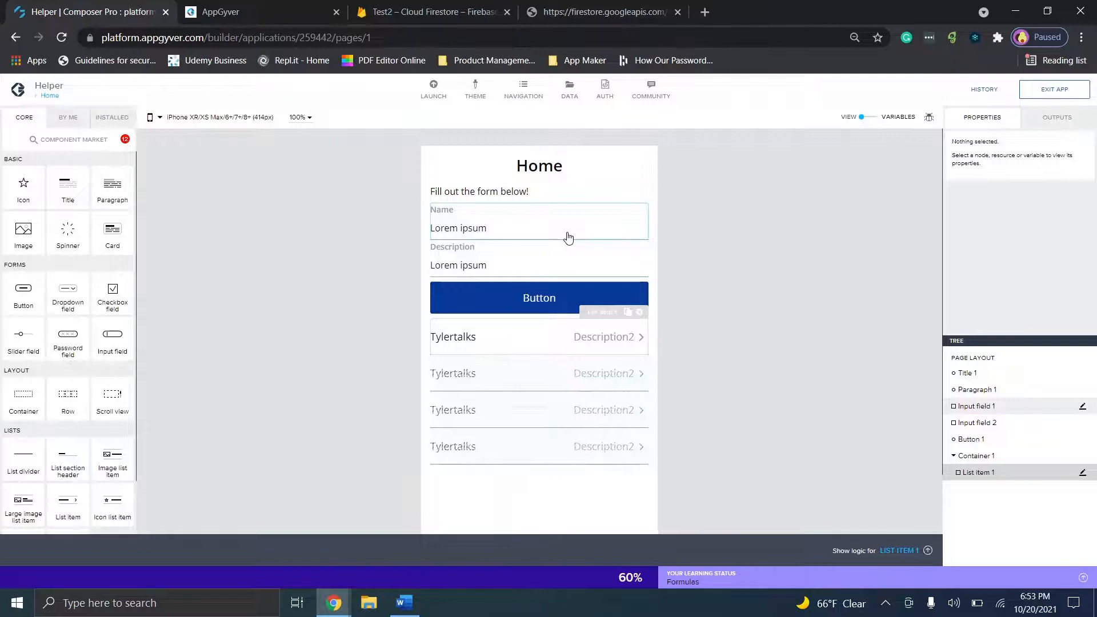
{"action": "left_click", "coordinate": [435, 11]}
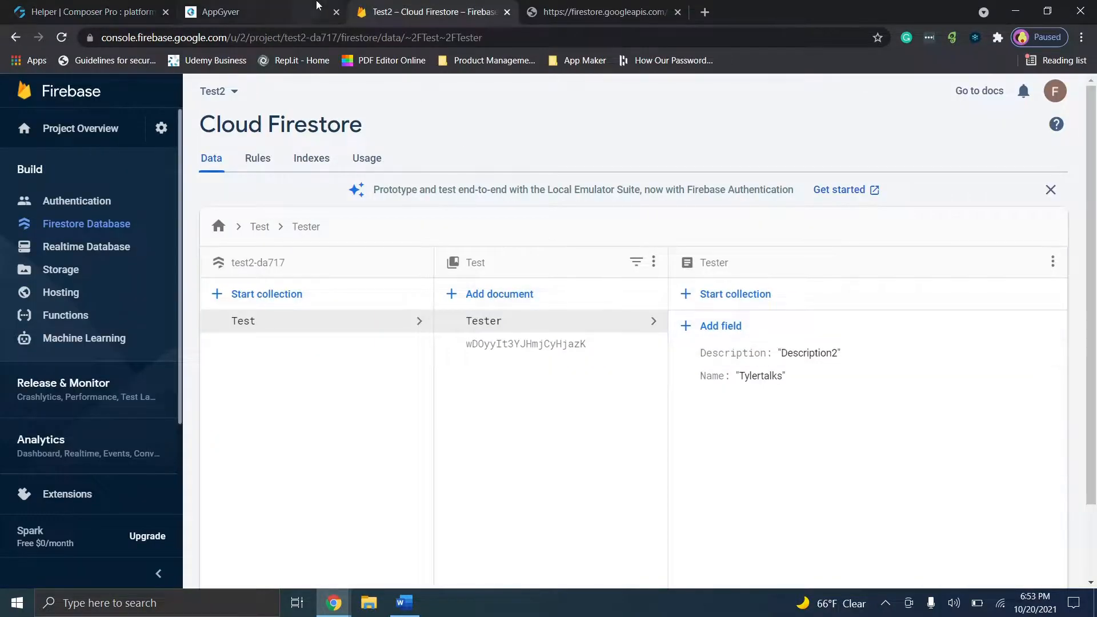
{"action": "left_click", "coordinate": [297, 10]}
{"action": "left_click", "coordinate": [78, 7]}
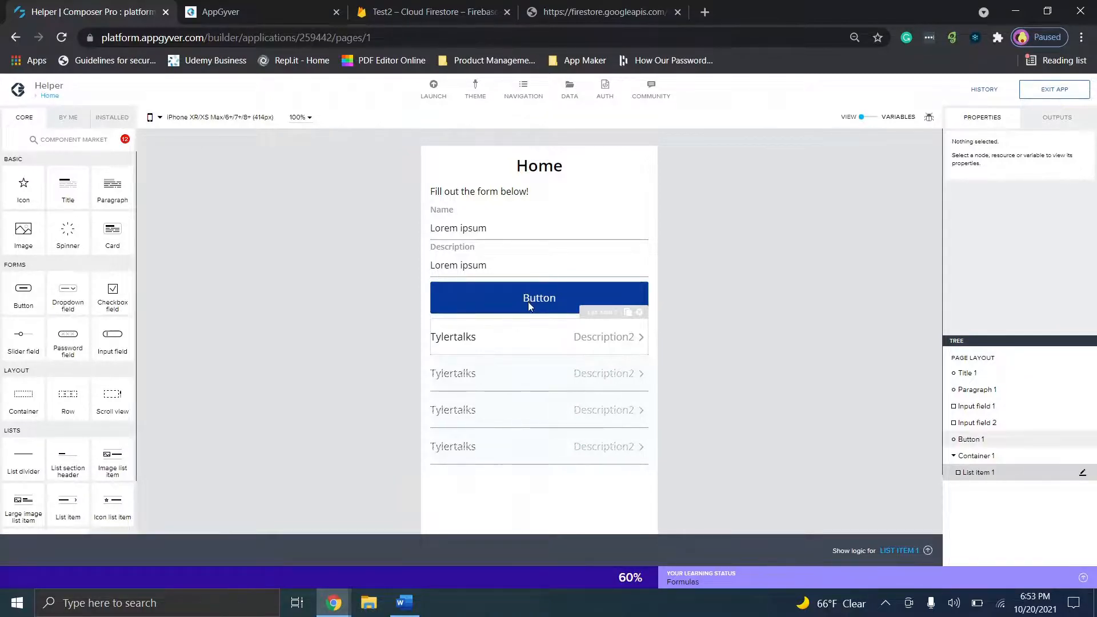
Step: Replace the list item below the Home page's button with a large image list item in Container 1
{"action": "left_click", "coordinate": [495, 338]}
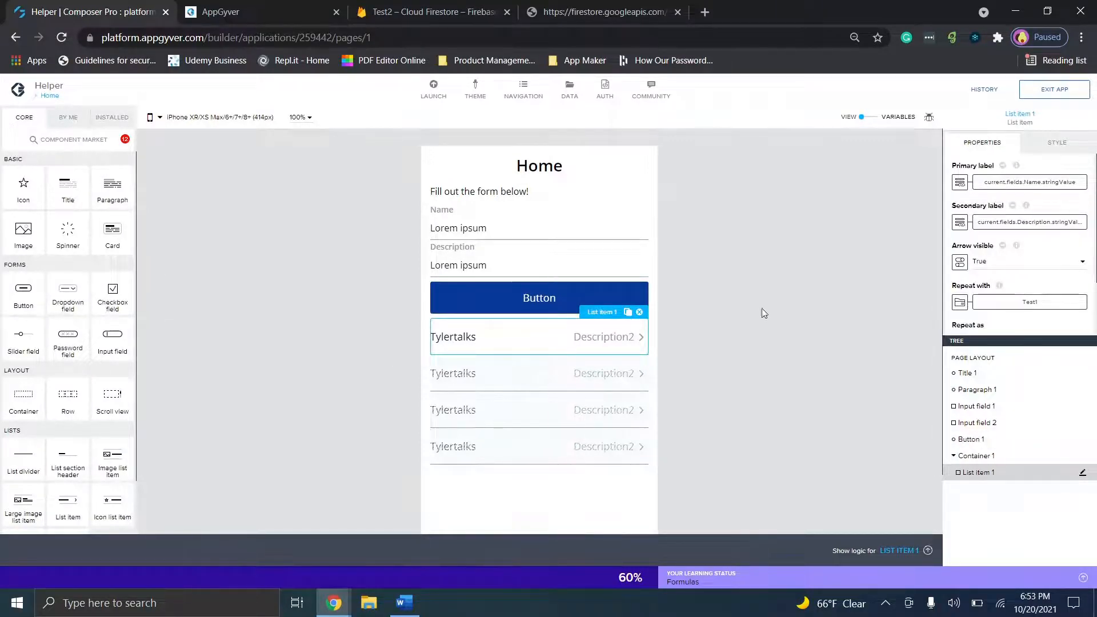
{"action": "left_click", "coordinate": [639, 312]}
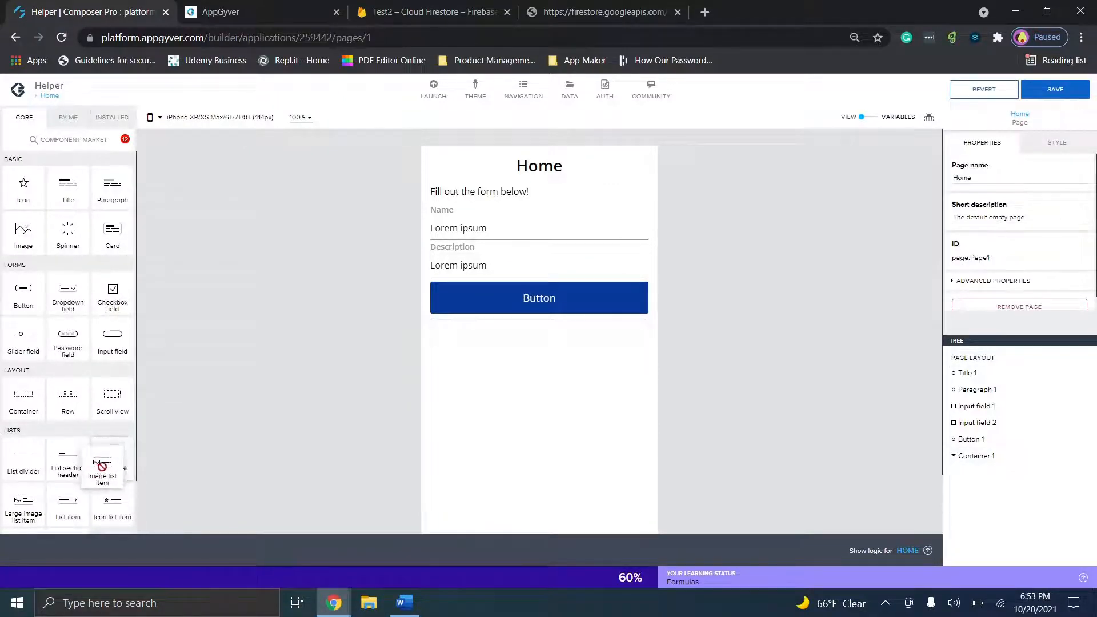
{"action": "left_click_drag", "start_coordinate": [370, 337], "coordinate": [466, 326]}
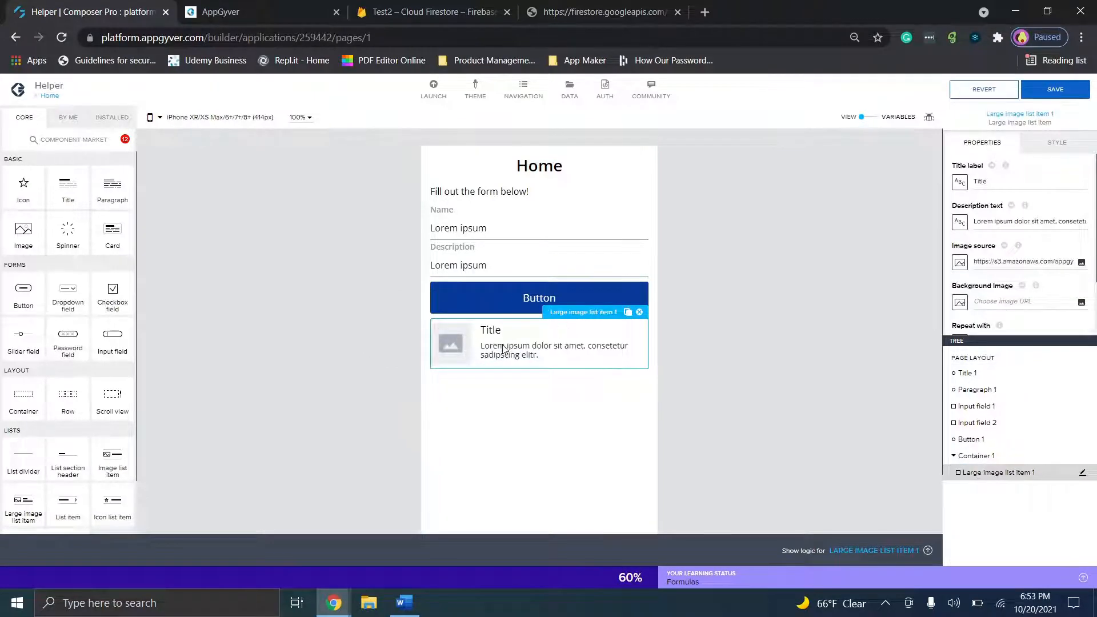
Step: Set the large image list item's title label to Item
{"action": "left_click", "coordinate": [1004, 181]}
{"action": "key", "text": "BackSpace"}
{"action": "key", "text": "BackSpace"}
{"action": "key", "text": "BackSpace"}
{"action": "key", "text": "BackSpace"}
{"action": "key", "text": "BackSpace"}
{"action": "type", "text": "Item"}
{"action": "left_click", "coordinate": [960, 222]}
{"action": "left_click", "coordinate": [792, 117]}
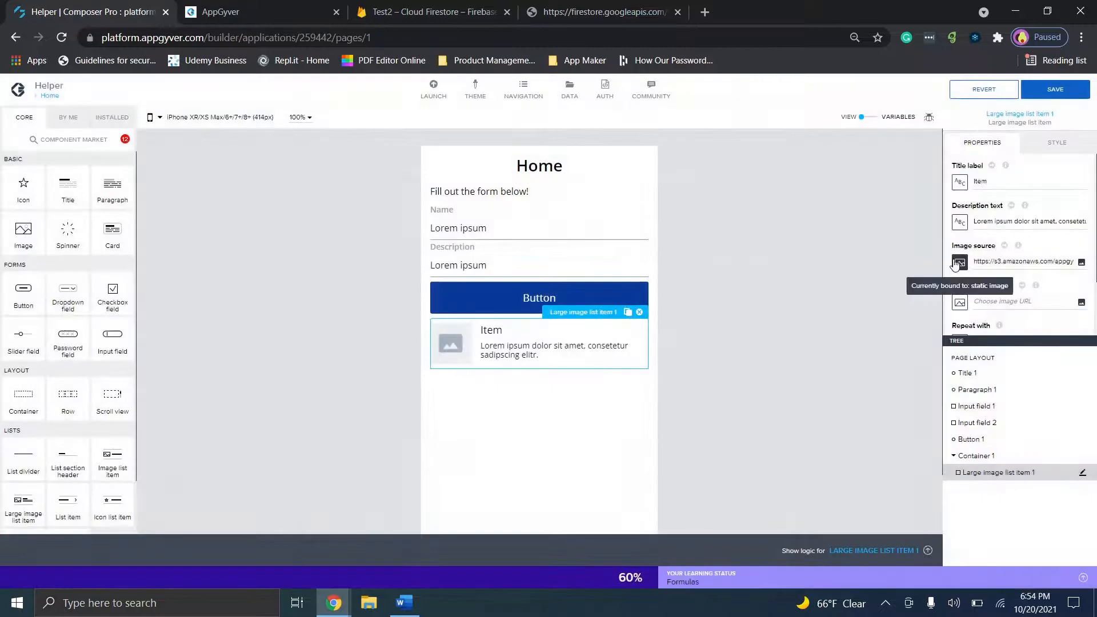
Step: Bind the large image list item's Repeat with property to the data variable Test1
{"action": "scroll", "coordinate": [960, 274], "scroll_direction": "down", "scroll_amount": 1}
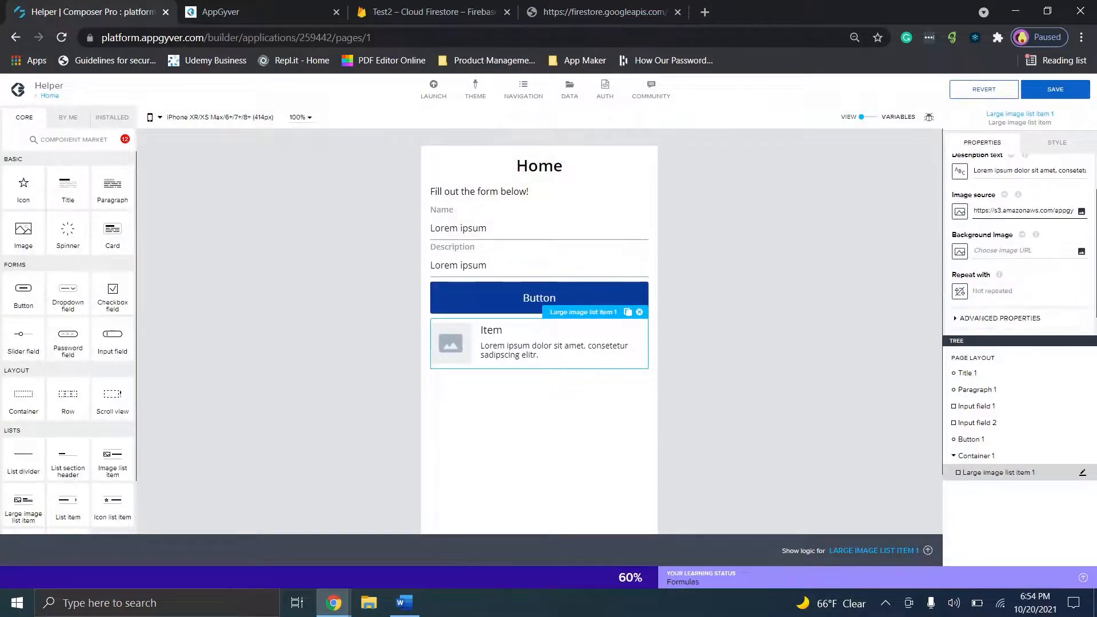
{"action": "left_click", "coordinate": [960, 291]}
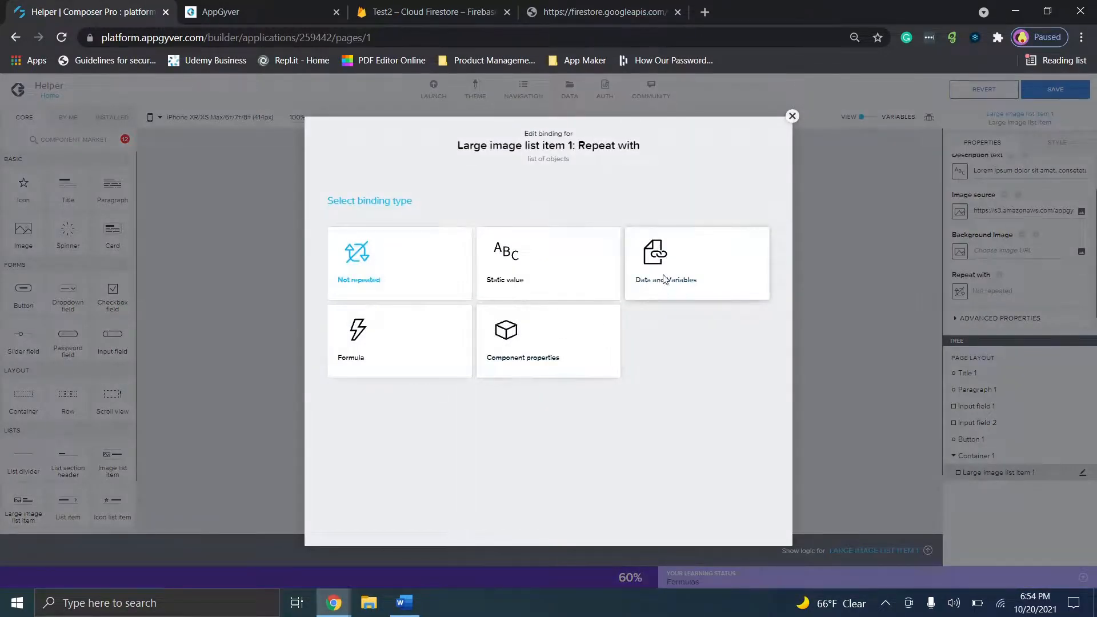
{"action": "left_click", "coordinate": [649, 284]}
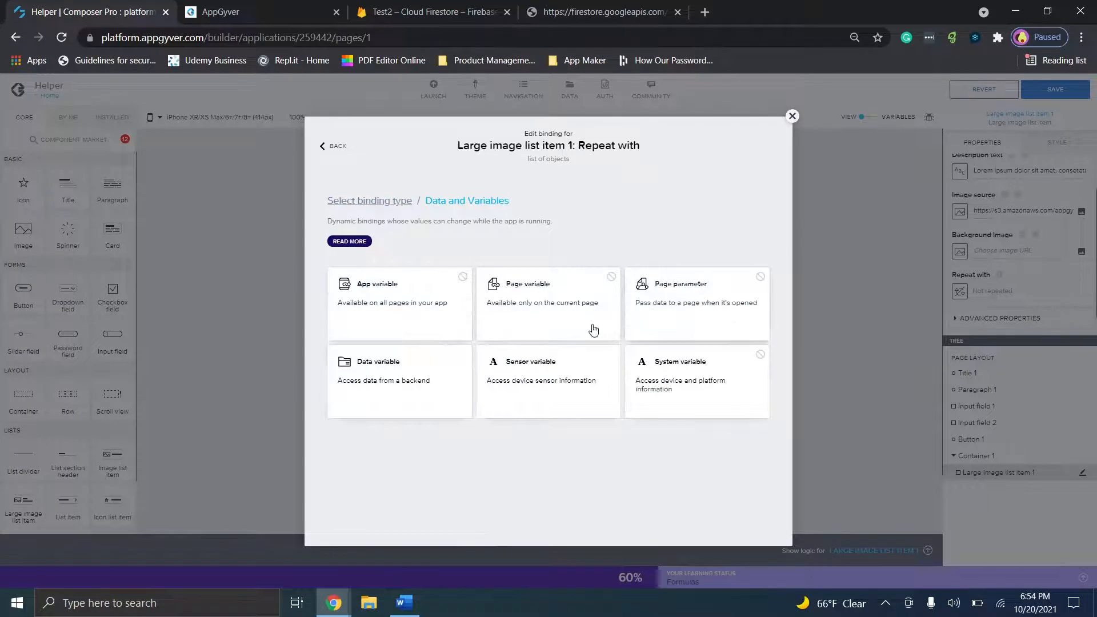
{"action": "left_click", "coordinate": [423, 365]}
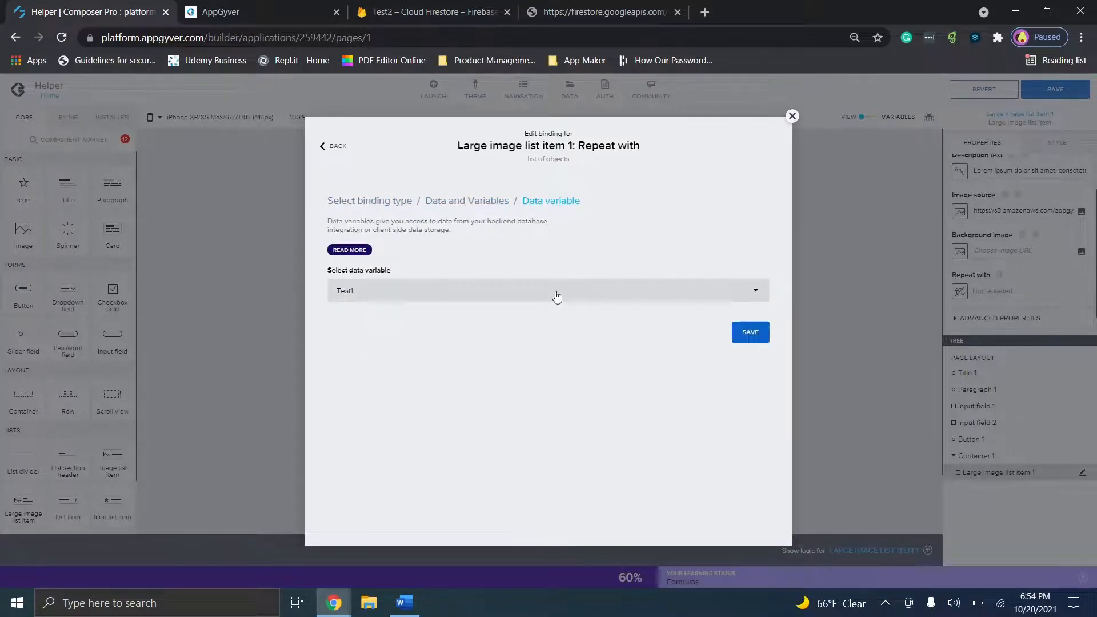
{"action": "left_click", "coordinate": [751, 339]}
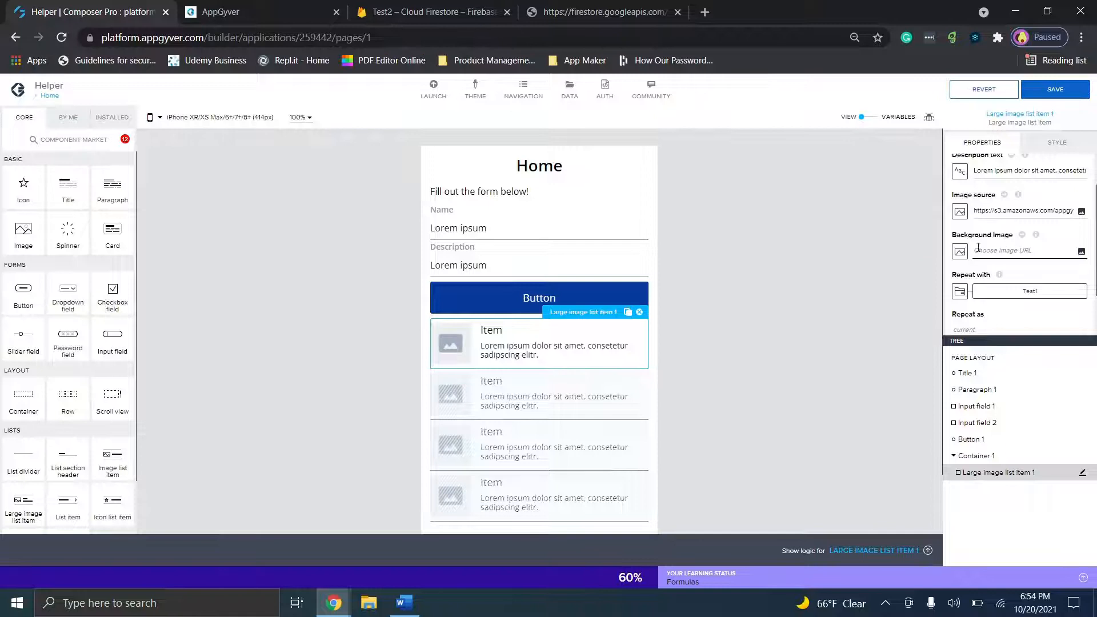
Step: Bind the large image list item's Description text to the repeated data item's property current.fields.Description.stringValue
{"action": "scroll", "coordinate": [964, 223], "scroll_direction": "up", "scroll_amount": 1}
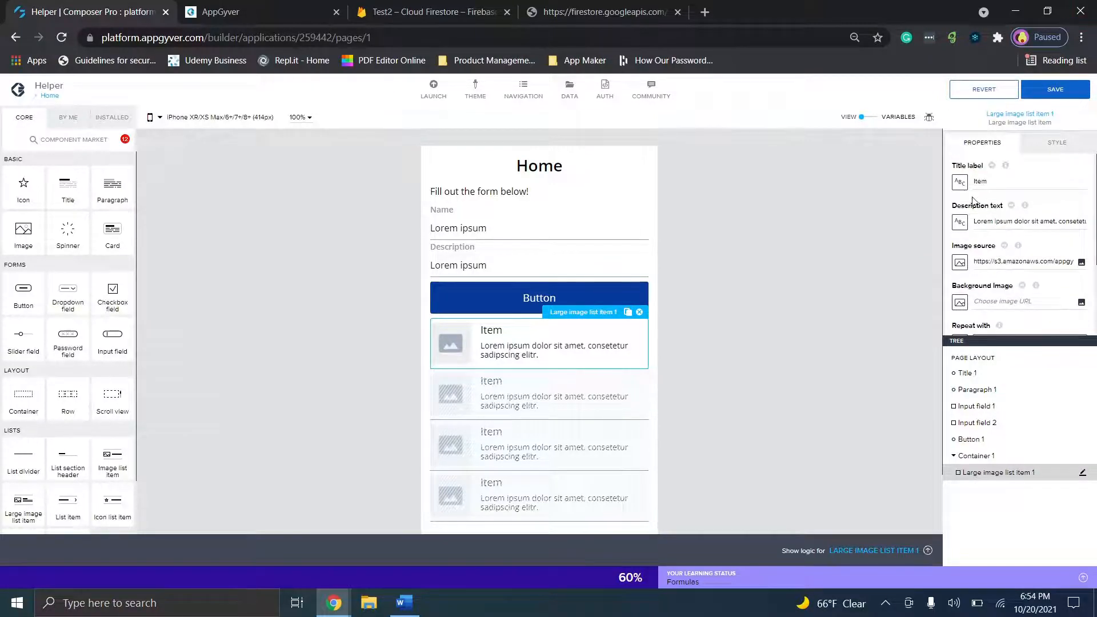
{"action": "left_click", "coordinate": [959, 223]}
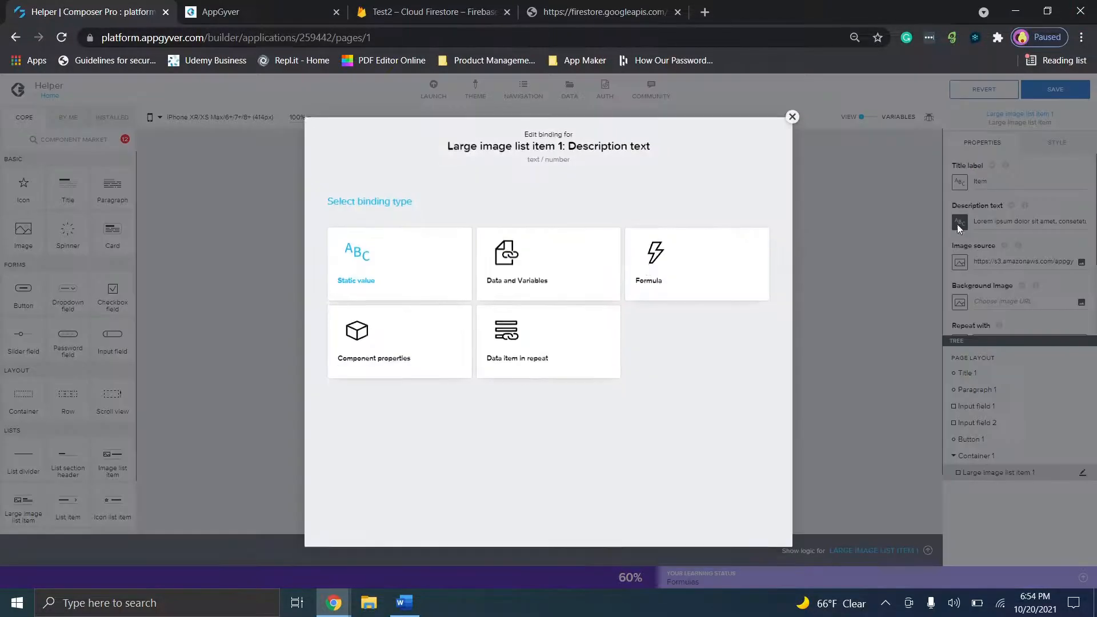
{"action": "left_click", "coordinate": [562, 338]}
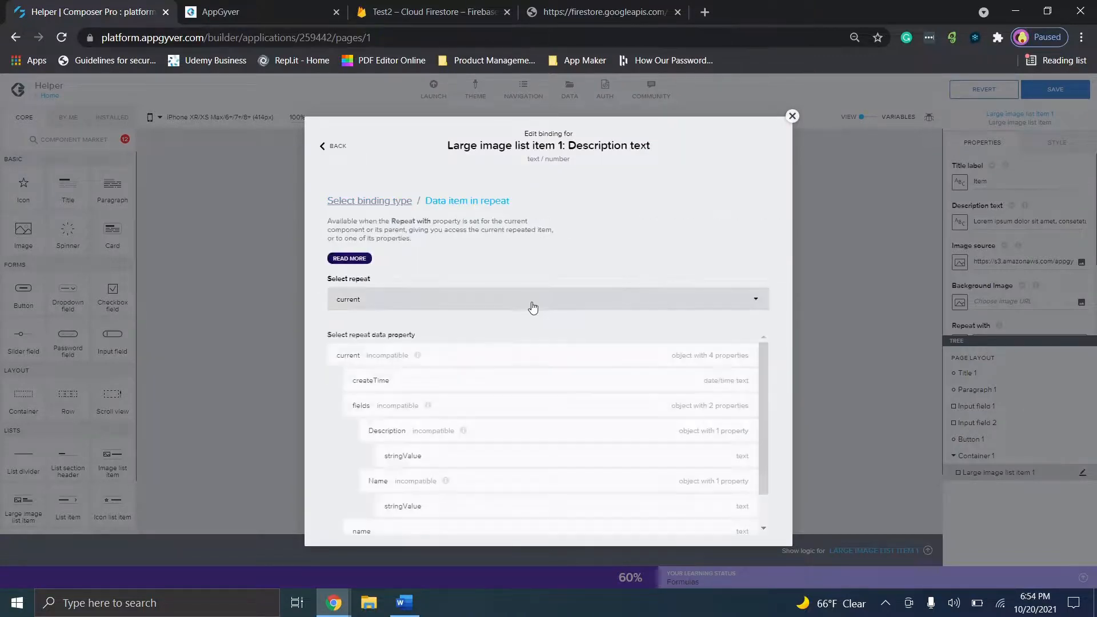
{"action": "left_click", "coordinate": [456, 464]}
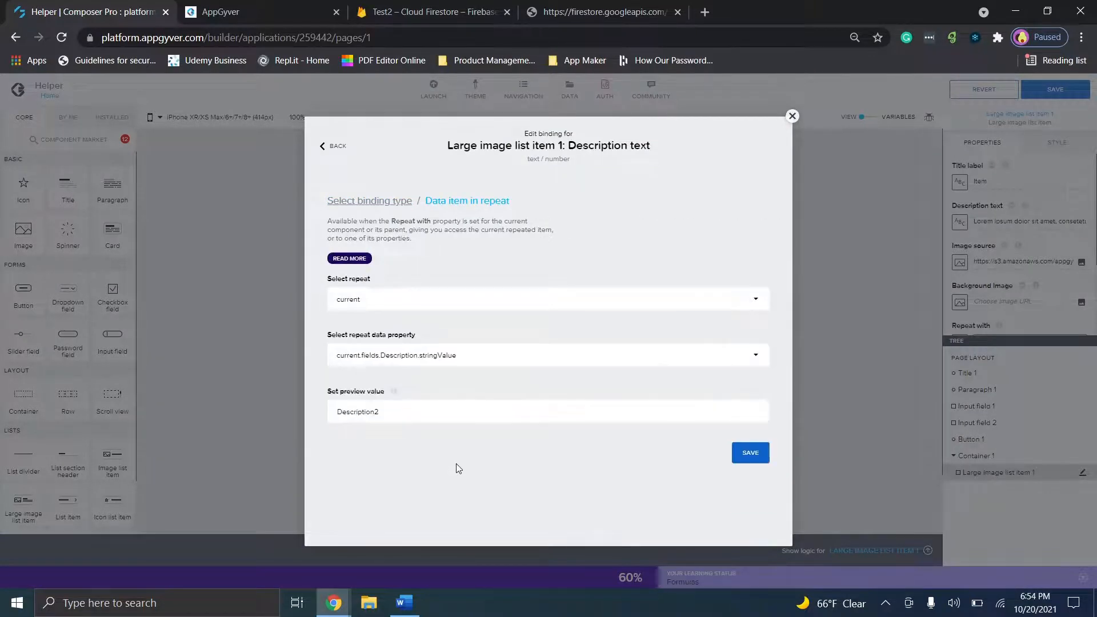
{"action": "left_click", "coordinate": [751, 454]}
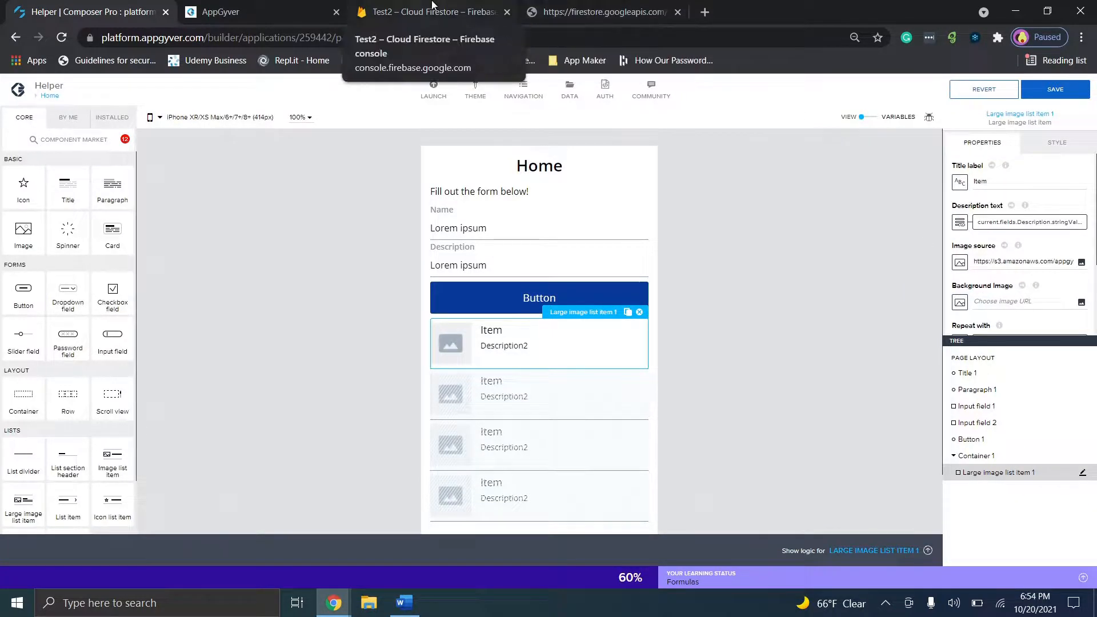
Step: Check the Firestore data and the Home page's list in the app preview, and return to the Home page canvas
{"action": "left_click", "coordinate": [435, 11]}
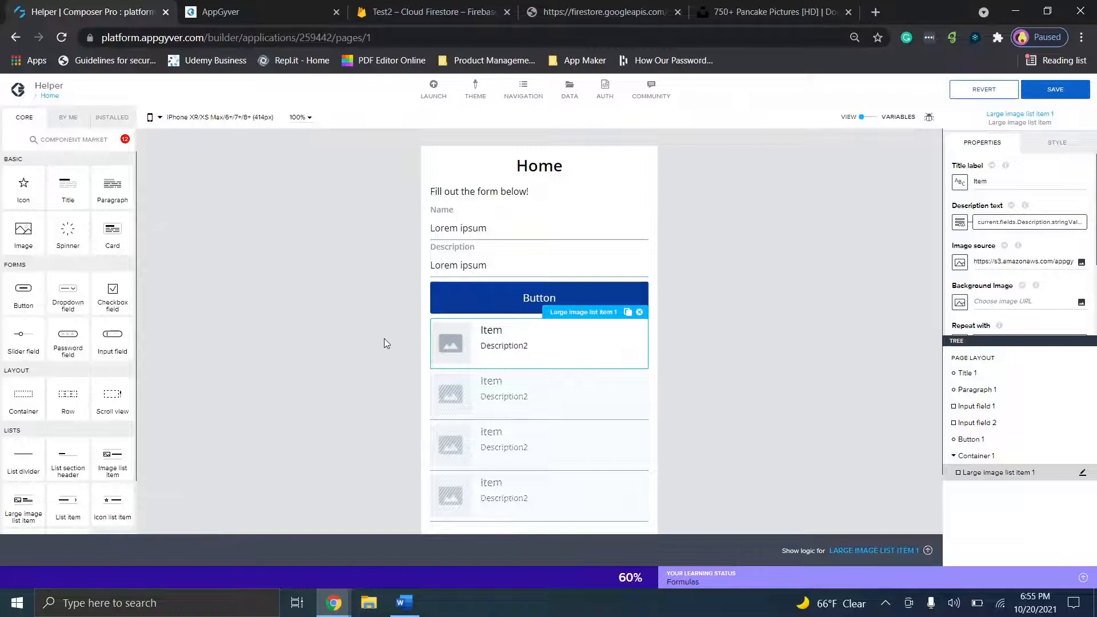
{"action": "left_click", "coordinate": [271, 6]}
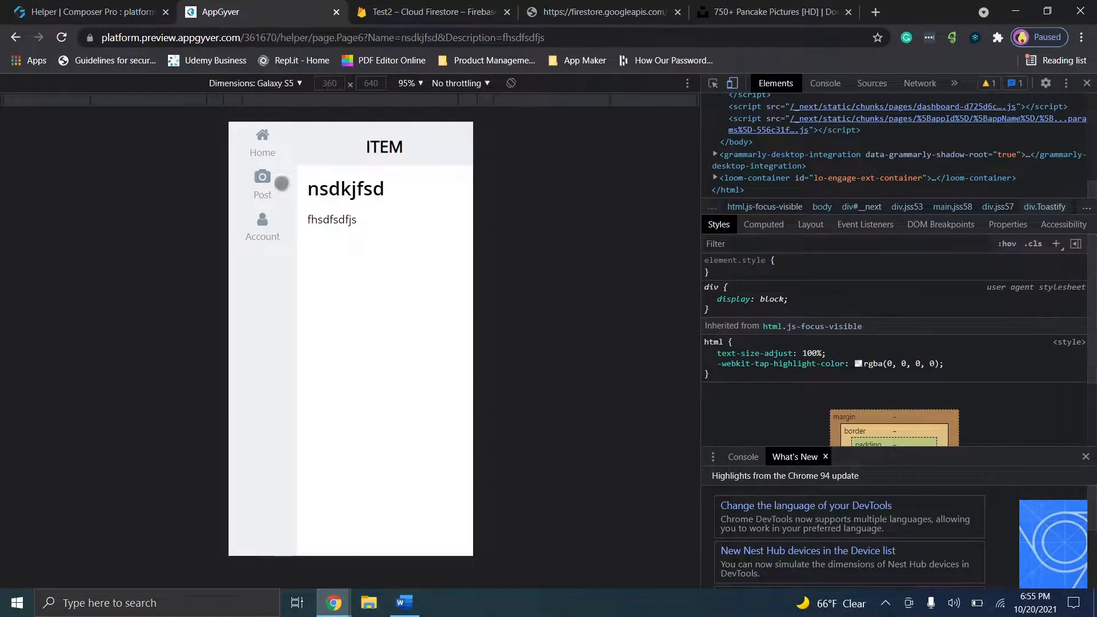
{"action": "left_click", "coordinate": [264, 150]}
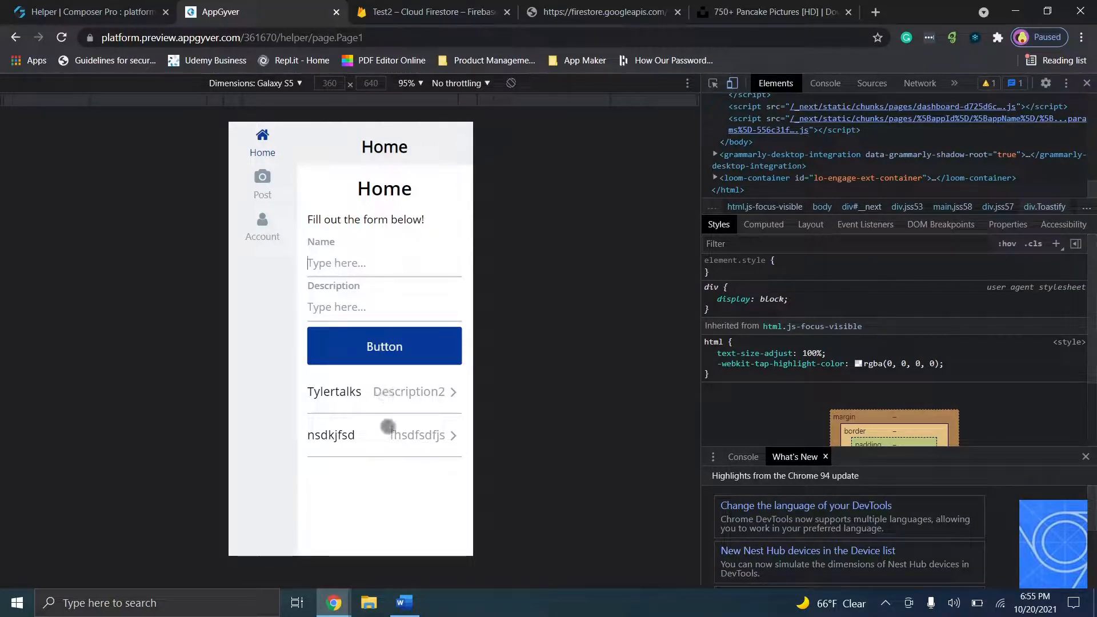
{"action": "left_click", "coordinate": [24, 6]}
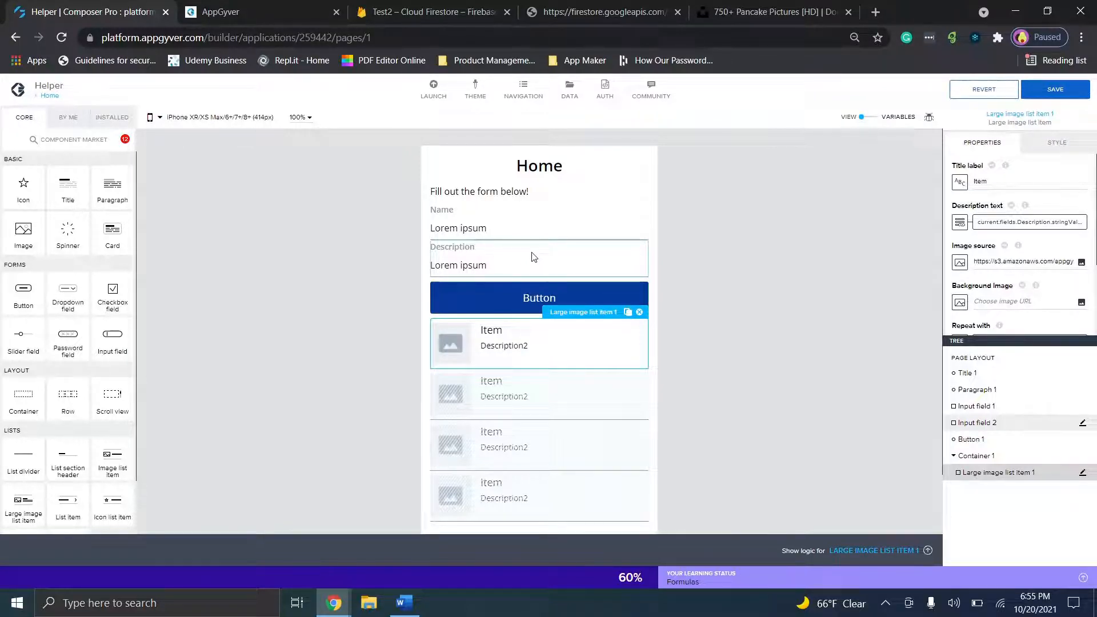
Step: Copy the image address of the Unsplash photo showing pancakes topped with berries and maple syrup
{"action": "left_click", "coordinate": [711, 8]}
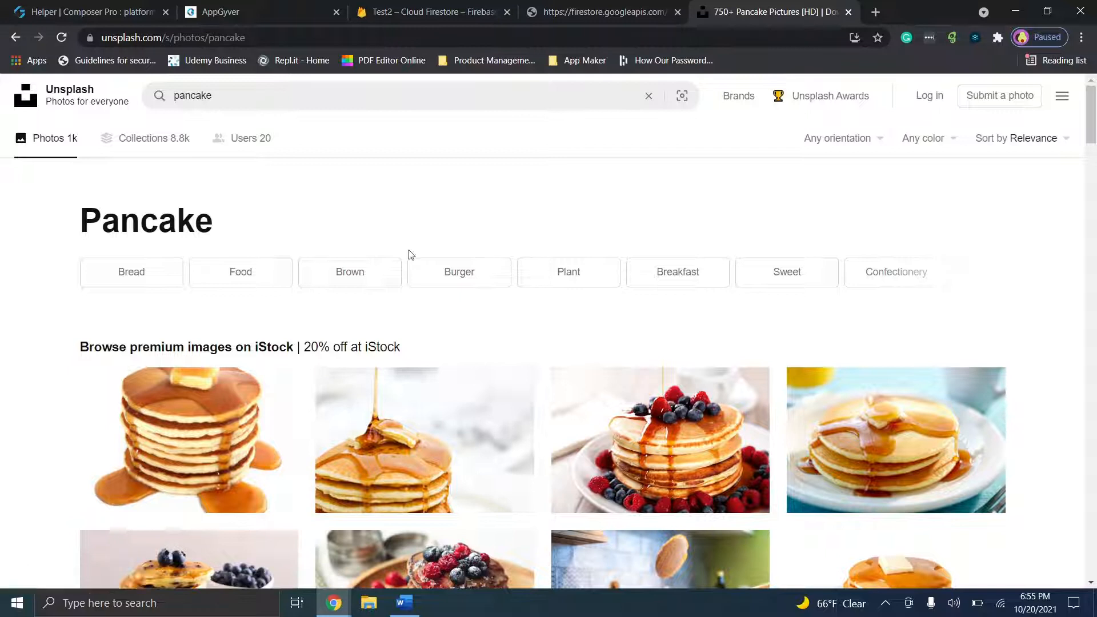
{"action": "scroll", "coordinate": [352, 244], "scroll_direction": "down", "scroll_amount": 3}
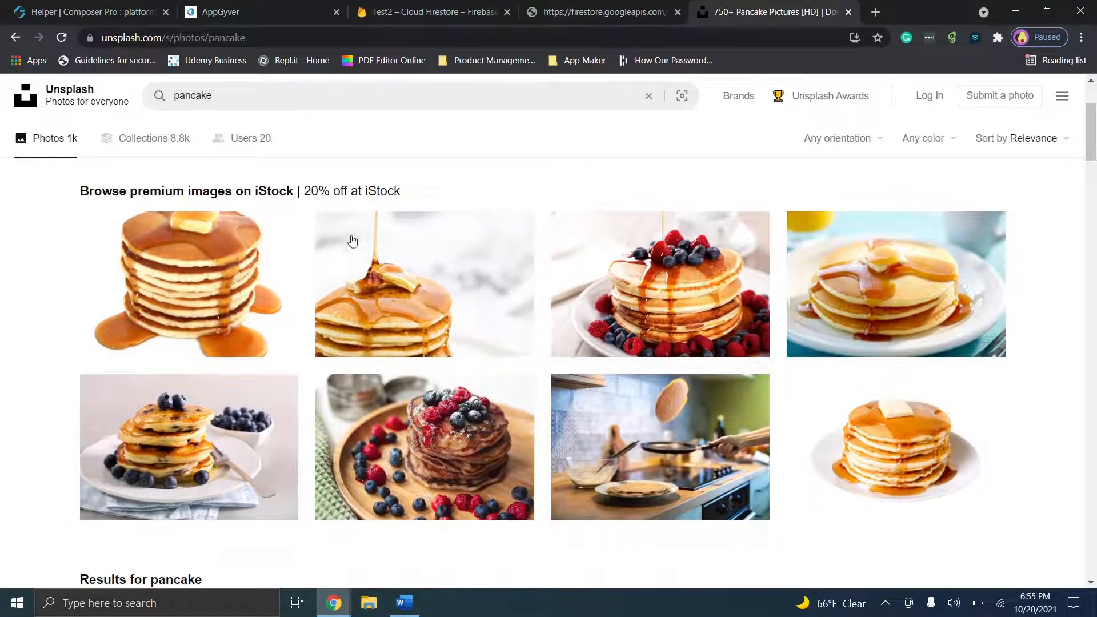
{"action": "right_click", "coordinate": [729, 245]}
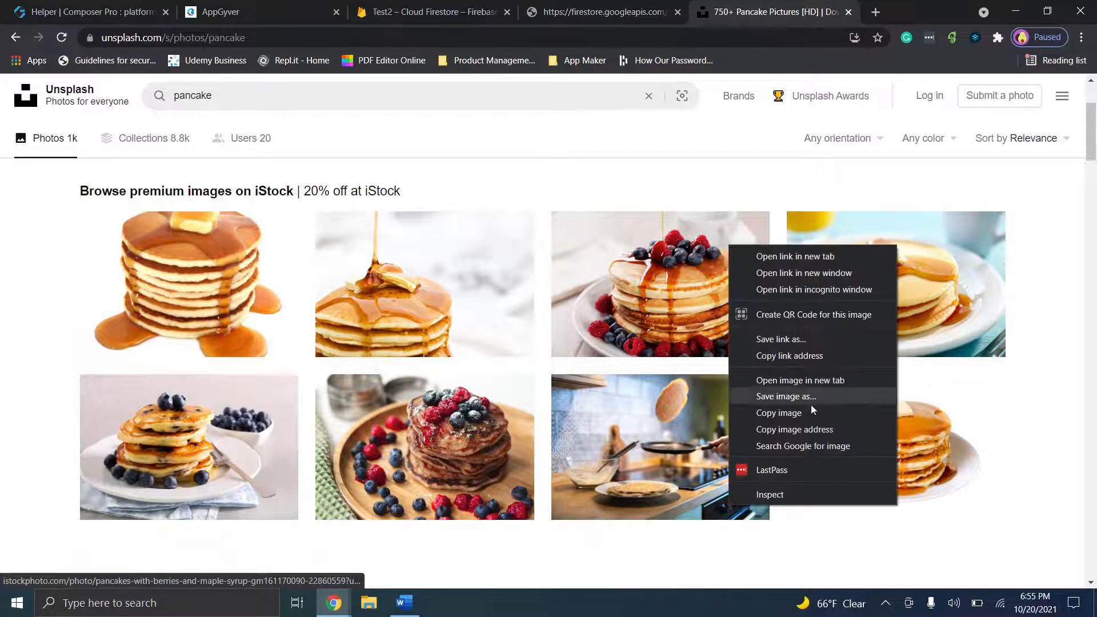
{"action": "left_click", "coordinate": [811, 432]}
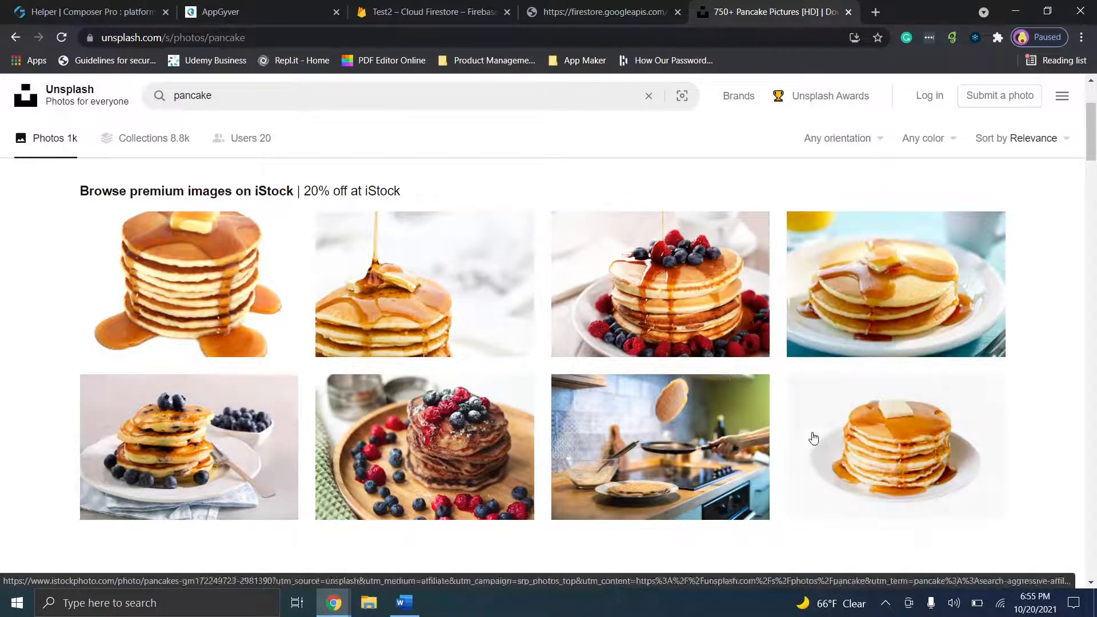
Step: Replace the Name value in the Firestore Tester document with the copied image address and check the Home list in the app preview
{"action": "left_click", "coordinate": [109, 11]}
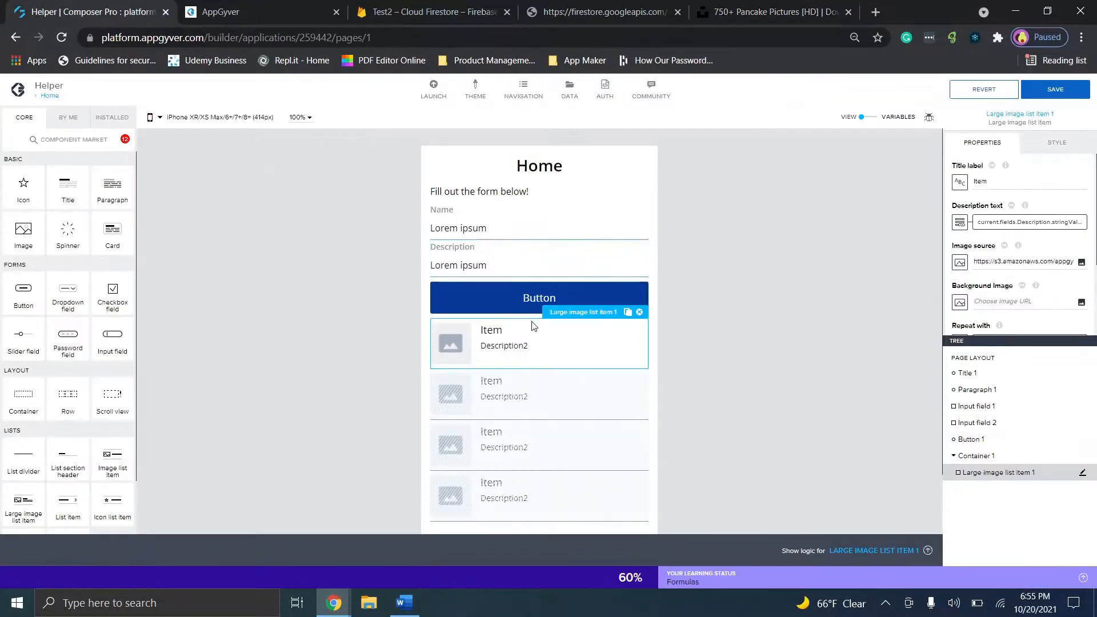
{"action": "left_click", "coordinate": [400, 12]}
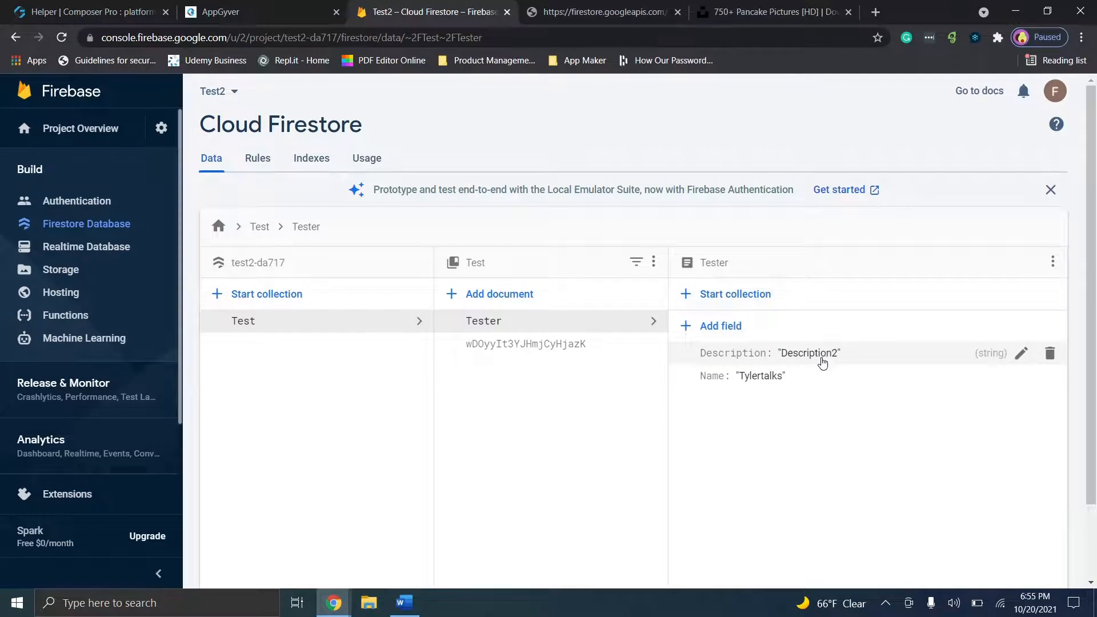
{"action": "left_click", "coordinate": [786, 377]}
{"action": "left_click_drag", "start_coordinate": [950, 407], "coordinate": [851, 408]}
{"action": "key", "text": "ctrl+v"}
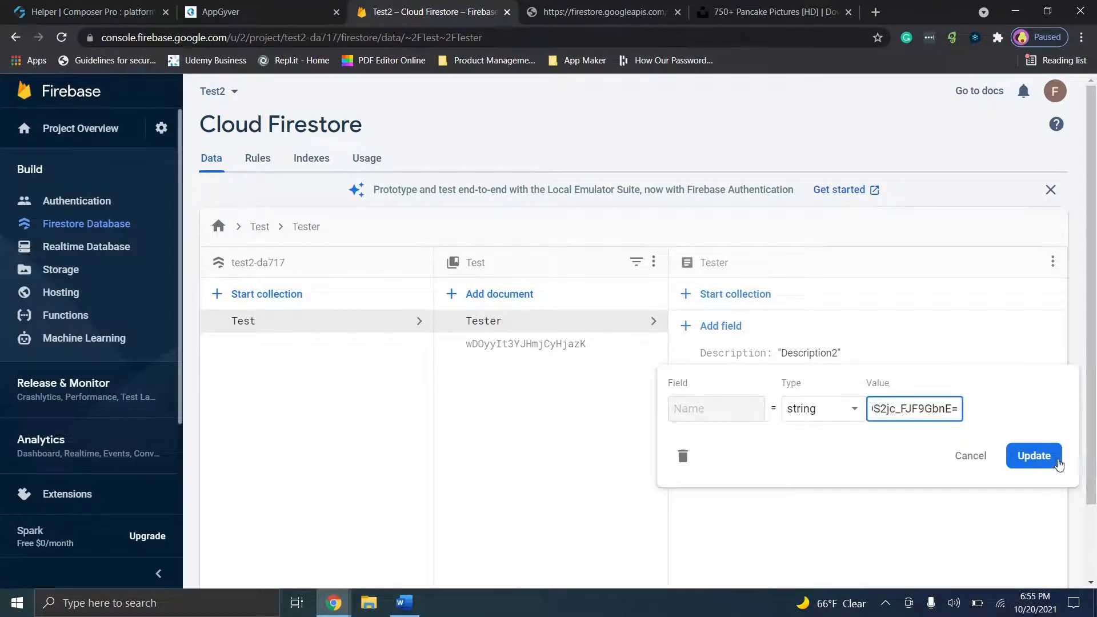
{"action": "left_click", "coordinate": [1034, 456]}
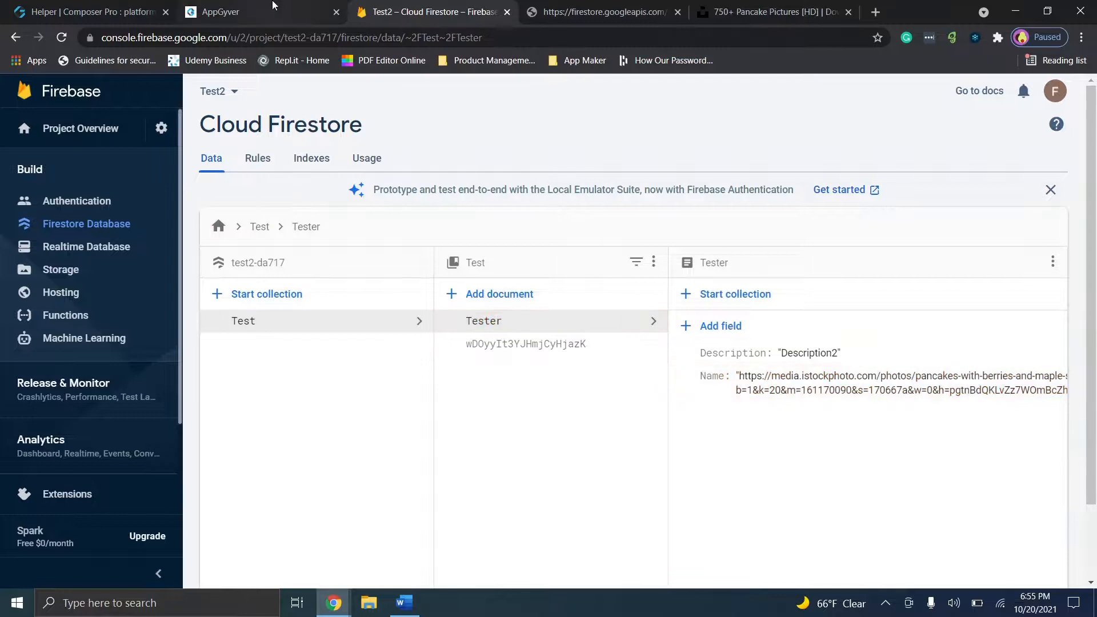
{"action": "left_click", "coordinate": [273, 7]}
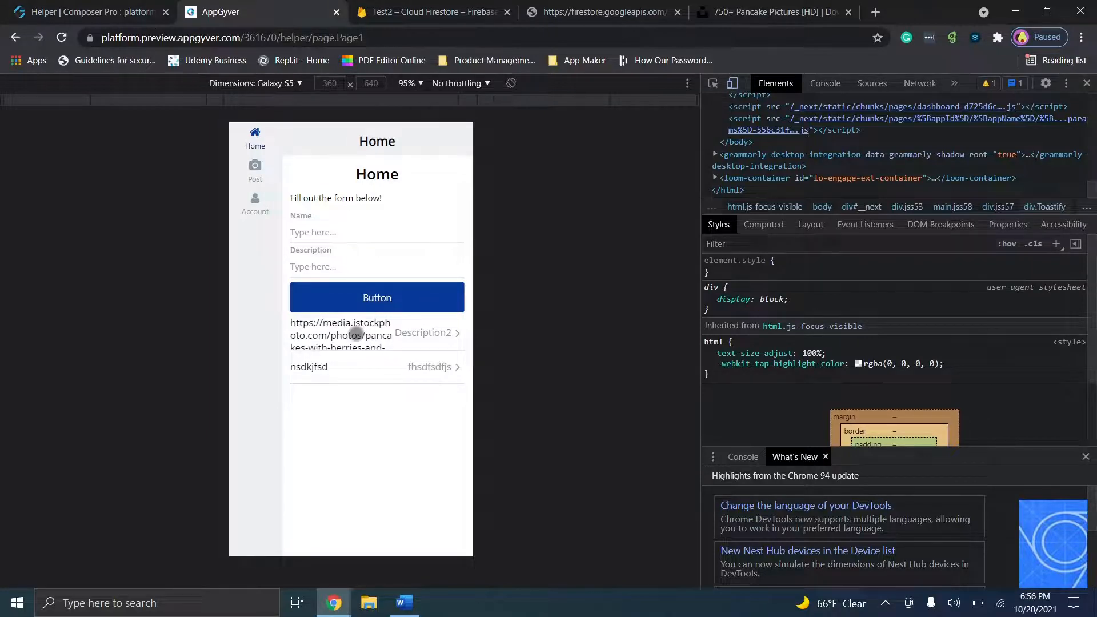
{"action": "left_click", "coordinate": [123, 10]}
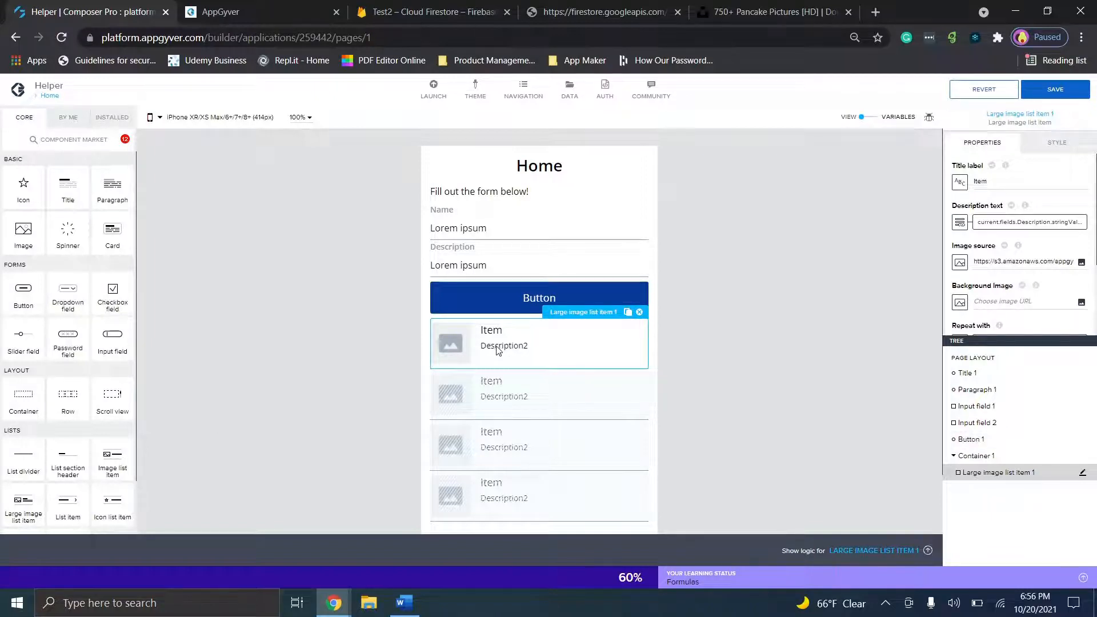
{"action": "left_click", "coordinate": [960, 262]}
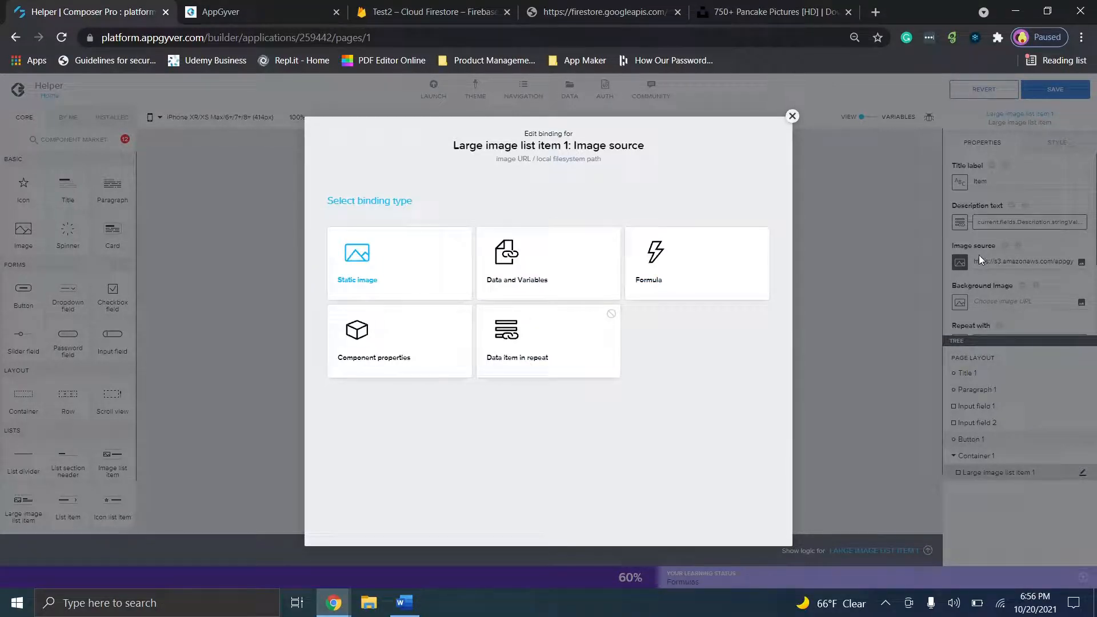
{"action": "left_click", "coordinate": [543, 322]}
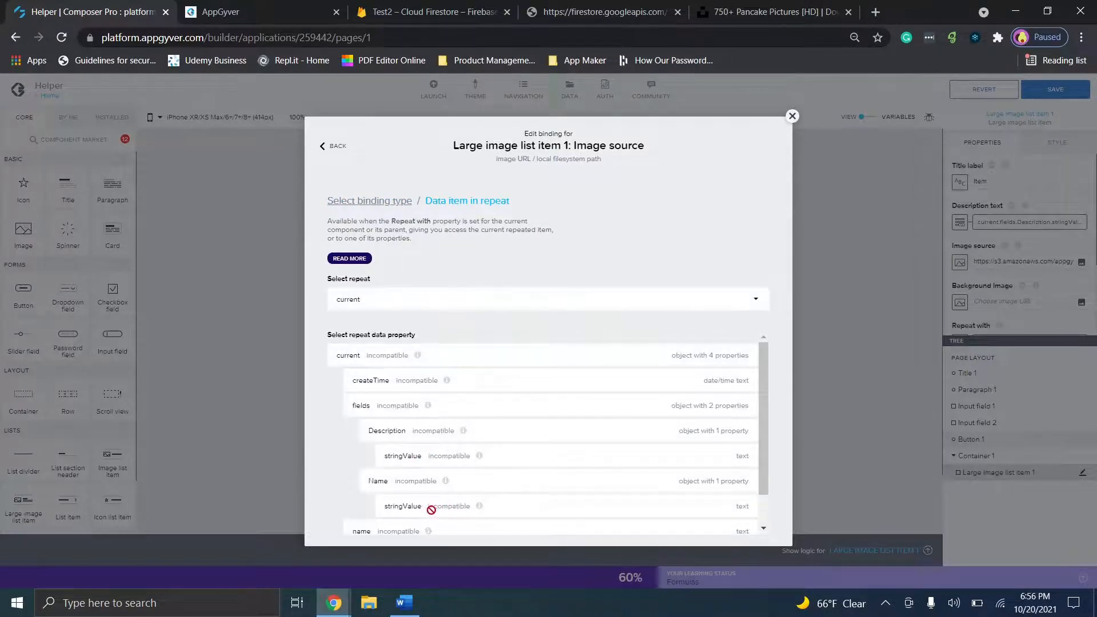
{"action": "left_click", "coordinate": [793, 116]}
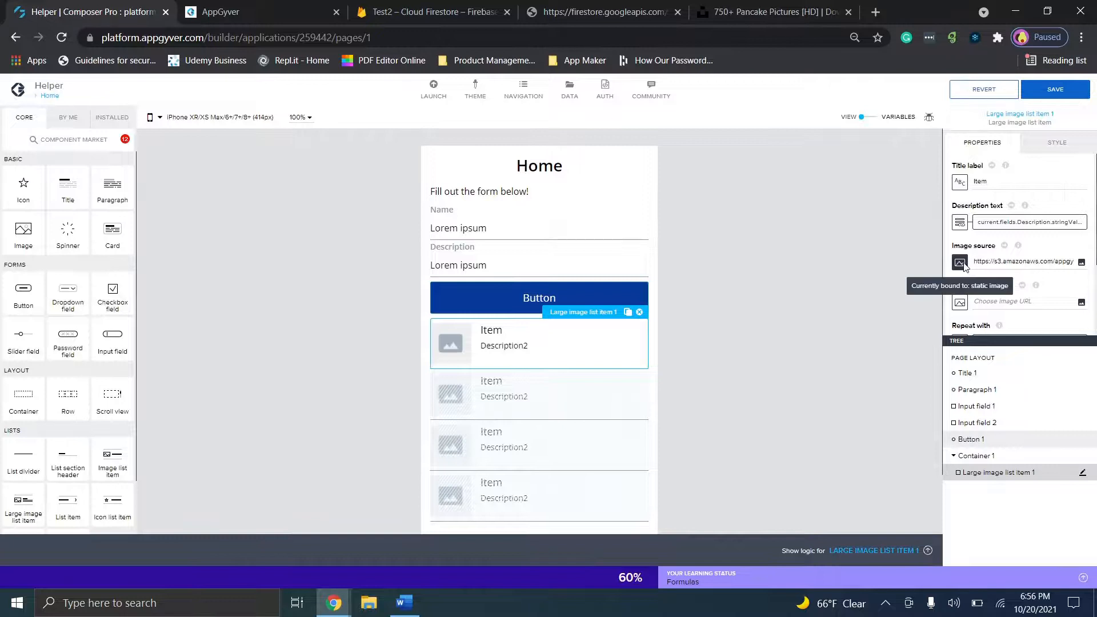
Step: Bind the large image list item's Image source to the formula data.Test1[0].fields.Name and save the application
{"action": "left_click", "coordinate": [960, 263]}
{"action": "left_click", "coordinate": [698, 264]}
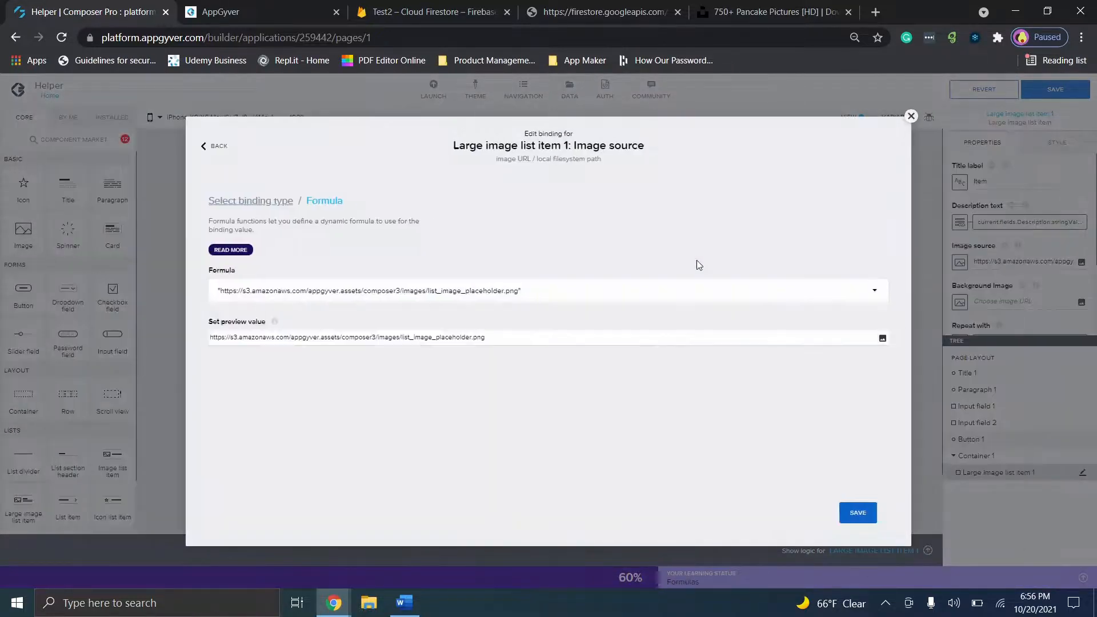
{"action": "left_click", "coordinate": [678, 286]}
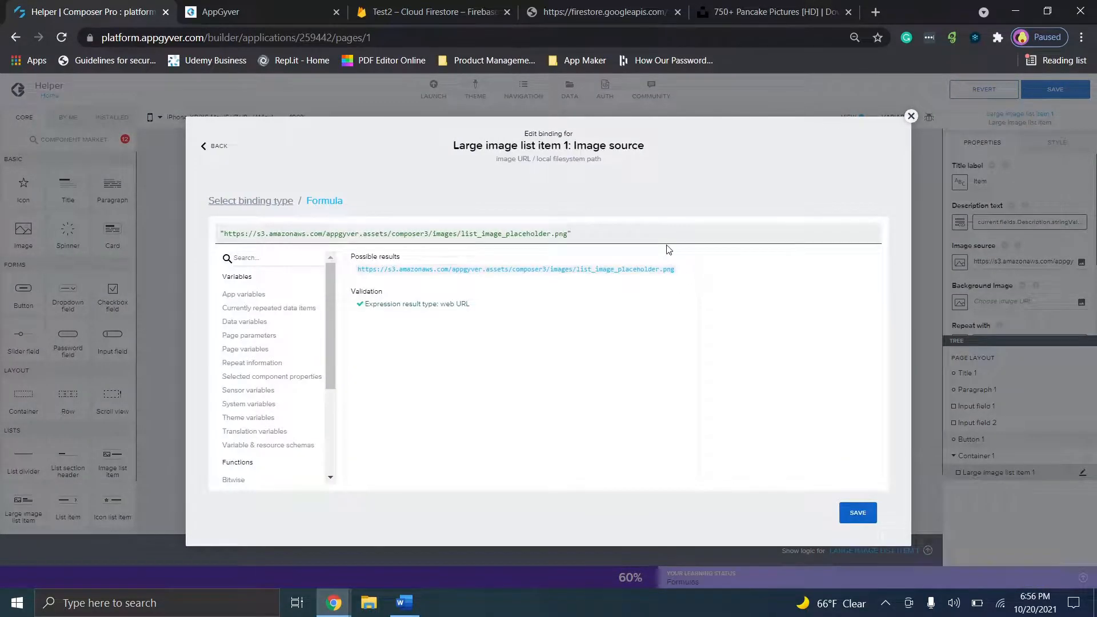
{"action": "key", "text": "ctrl+a"}
{"action": "key", "text": "BackSpace"}
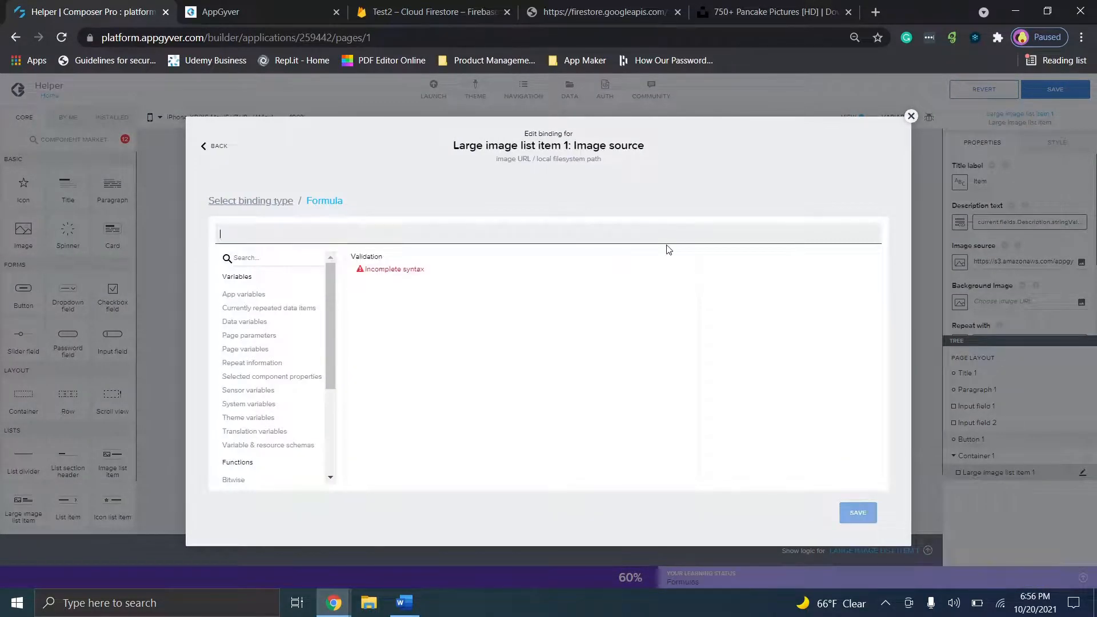
{"action": "left_click", "coordinate": [260, 322]}
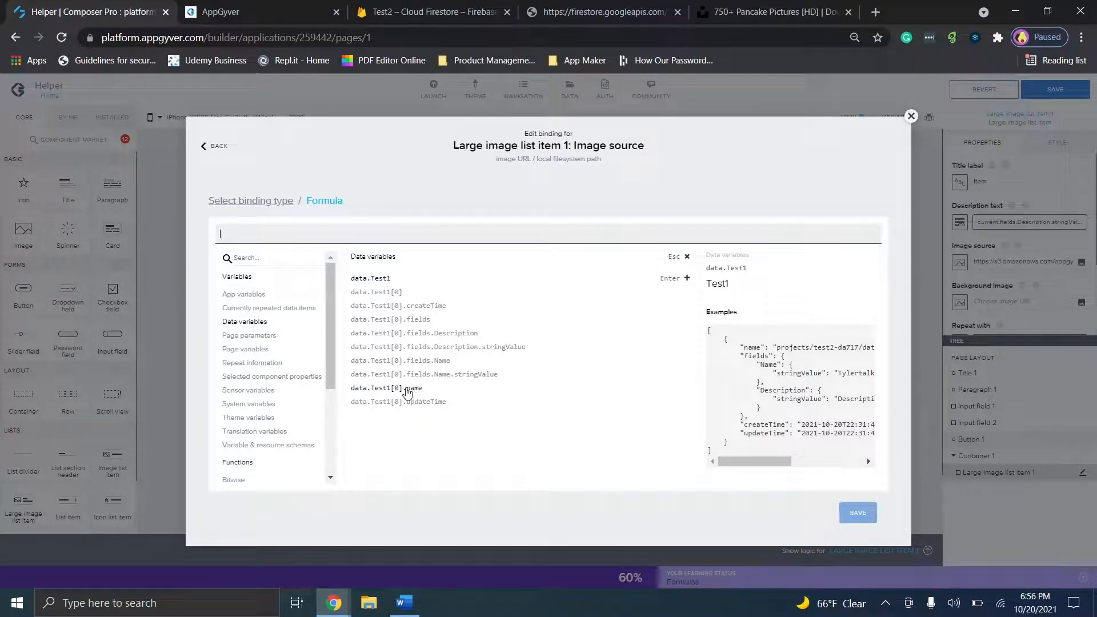
{"action": "left_click", "coordinate": [402, 395]}
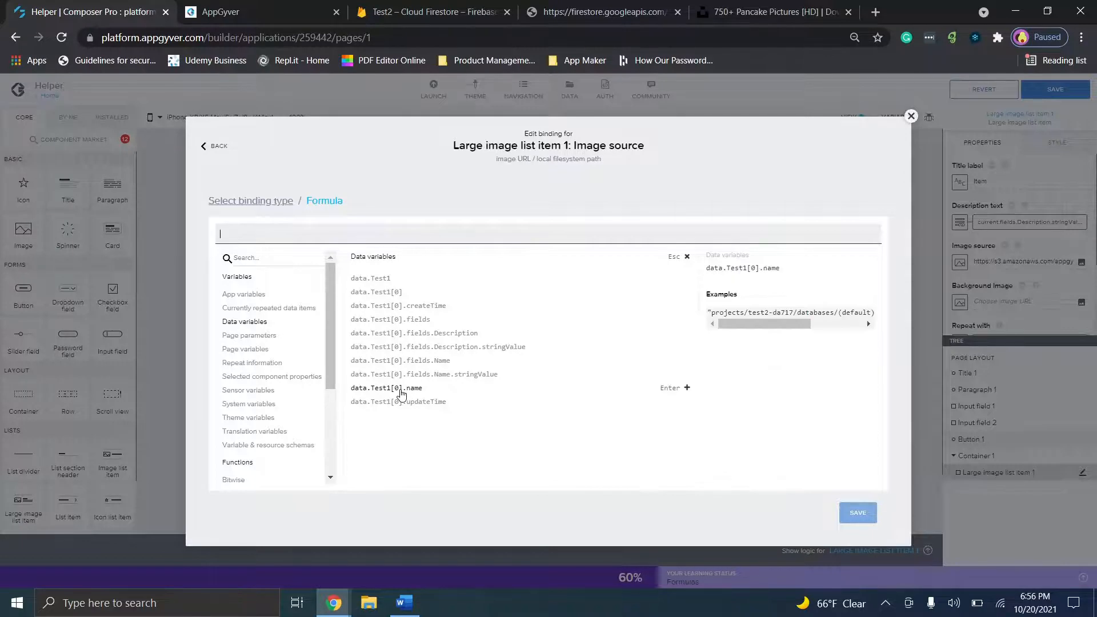
{"action": "left_click", "coordinate": [402, 395]}
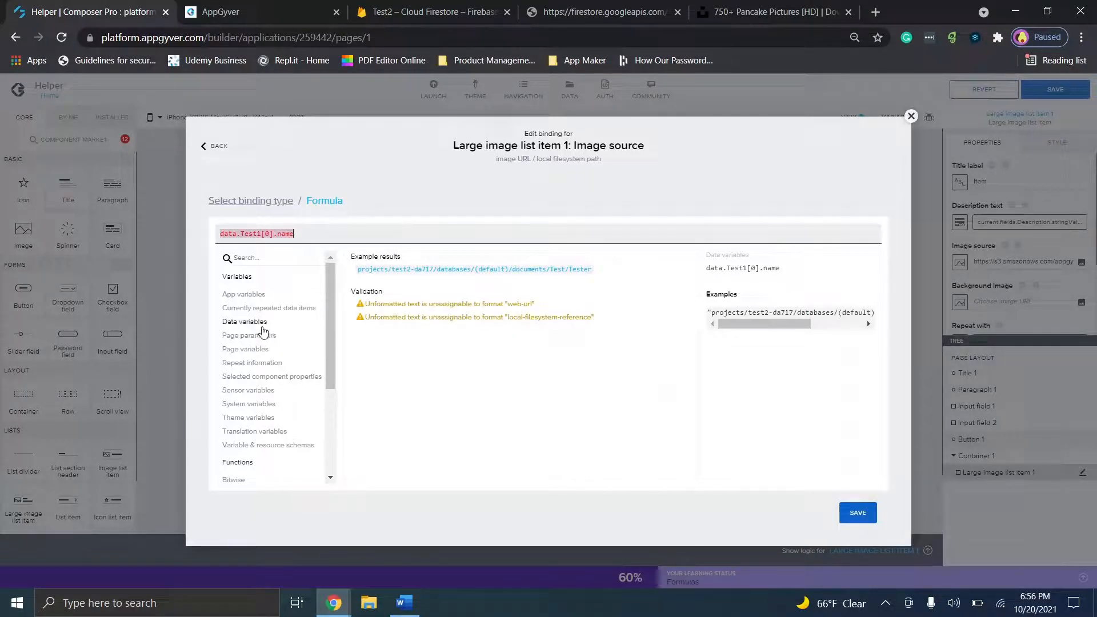
{"action": "left_click", "coordinate": [261, 327]}
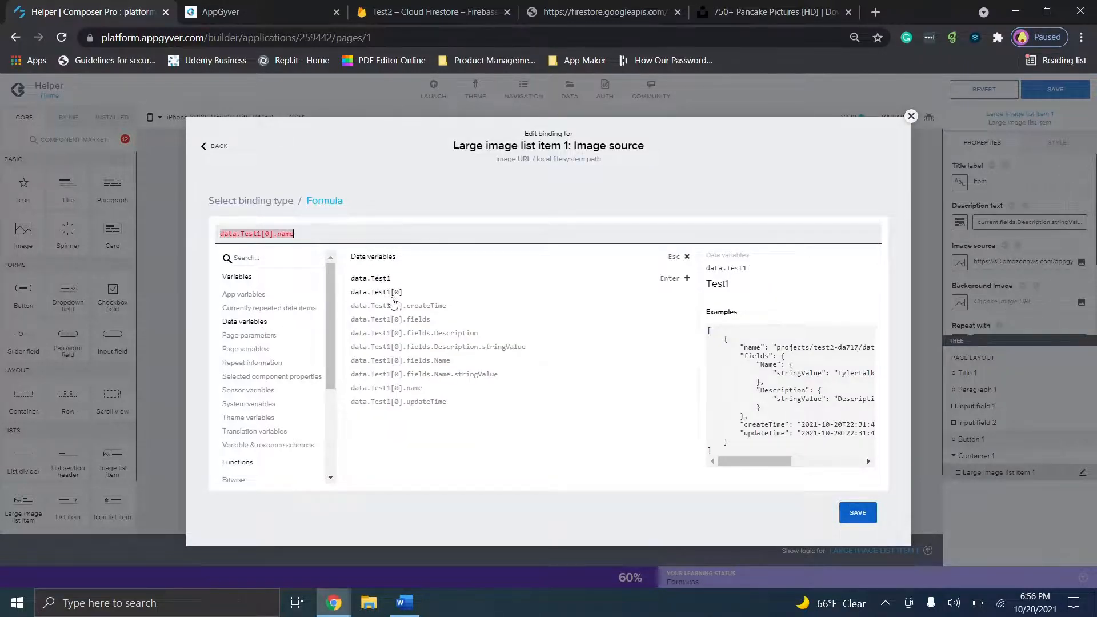
{"action": "left_click", "coordinate": [424, 361]}
{"action": "left_click", "coordinate": [869, 513]}
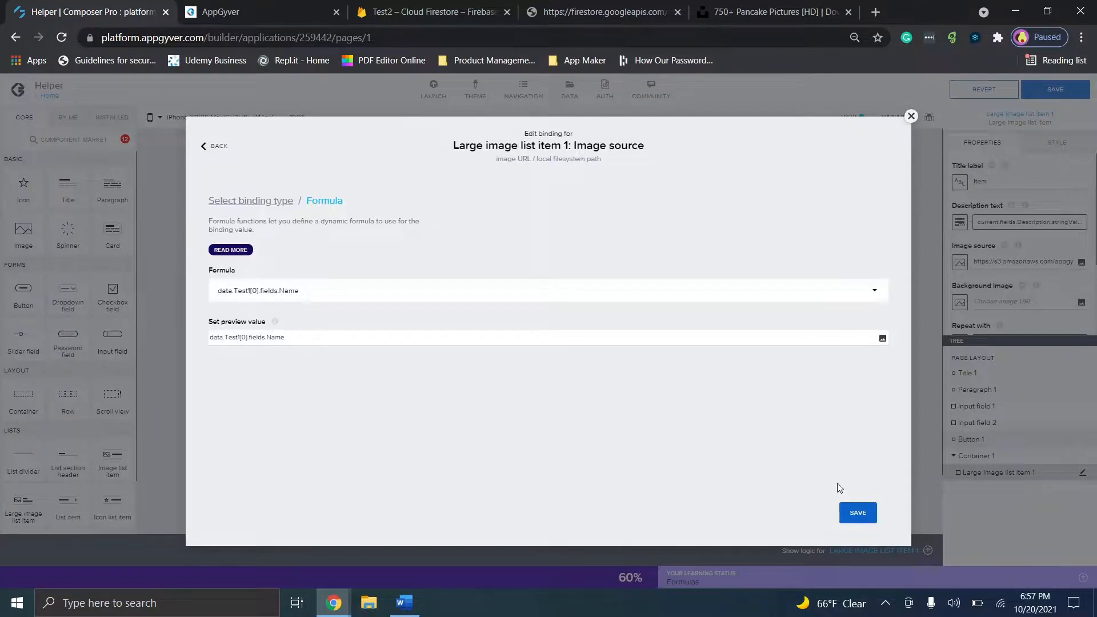
{"action": "left_click", "coordinate": [863, 522]}
{"action": "left_click", "coordinate": [1055, 89]}
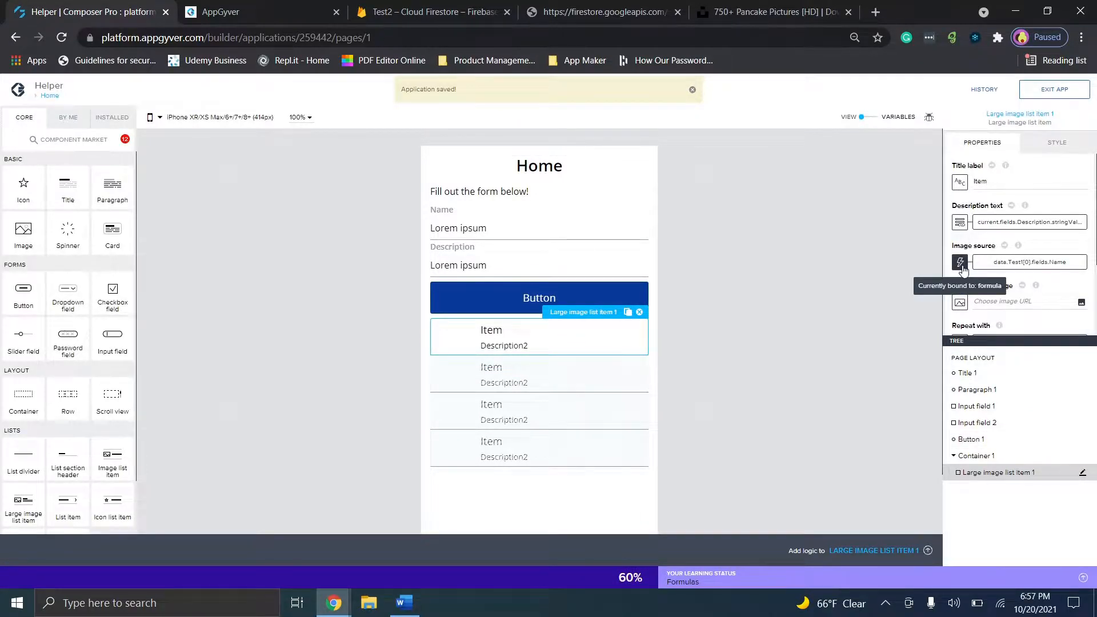
Step: Review the repeat data properties offered for the Image source and the existing binding of the Description text
{"action": "left_click", "coordinate": [964, 268]}
{"action": "left_click", "coordinate": [495, 358]}
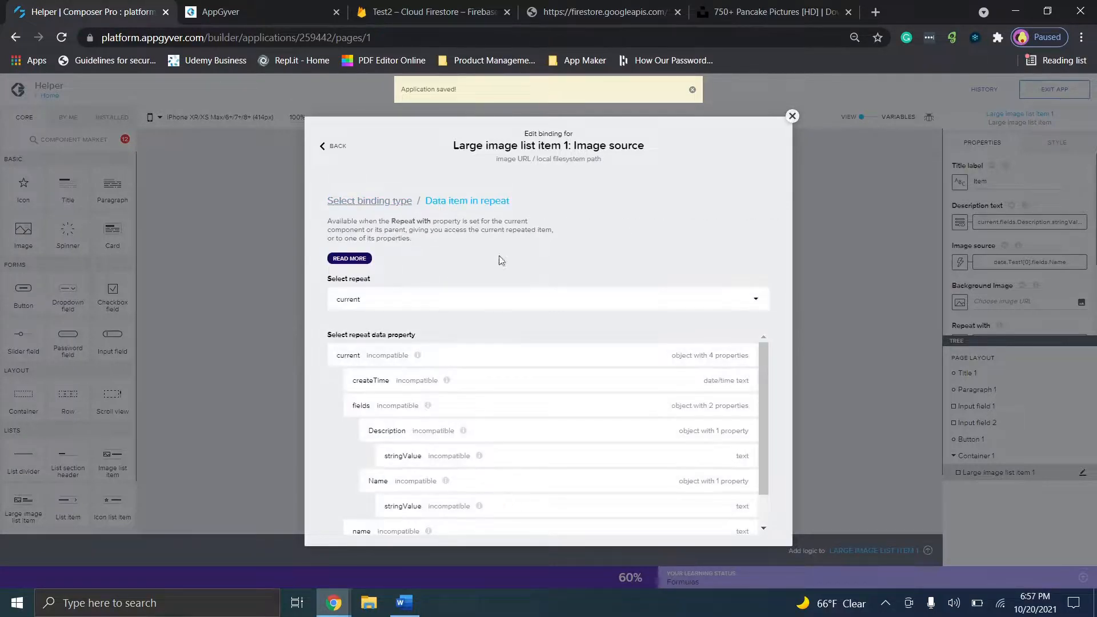
{"action": "left_click", "coordinate": [792, 116]}
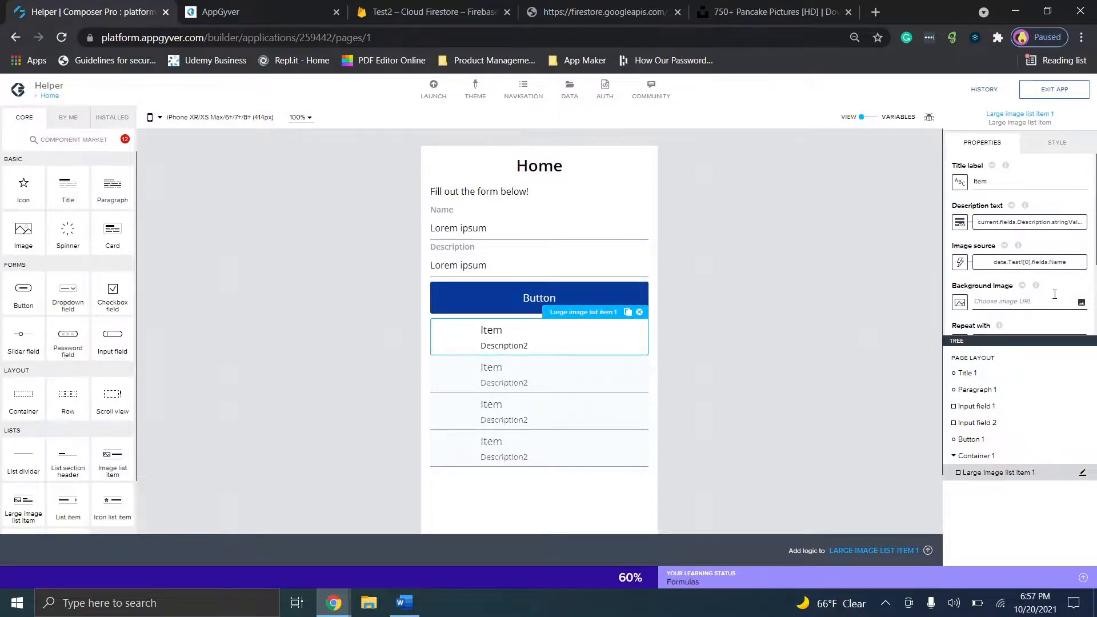
{"action": "left_click", "coordinate": [1030, 222]}
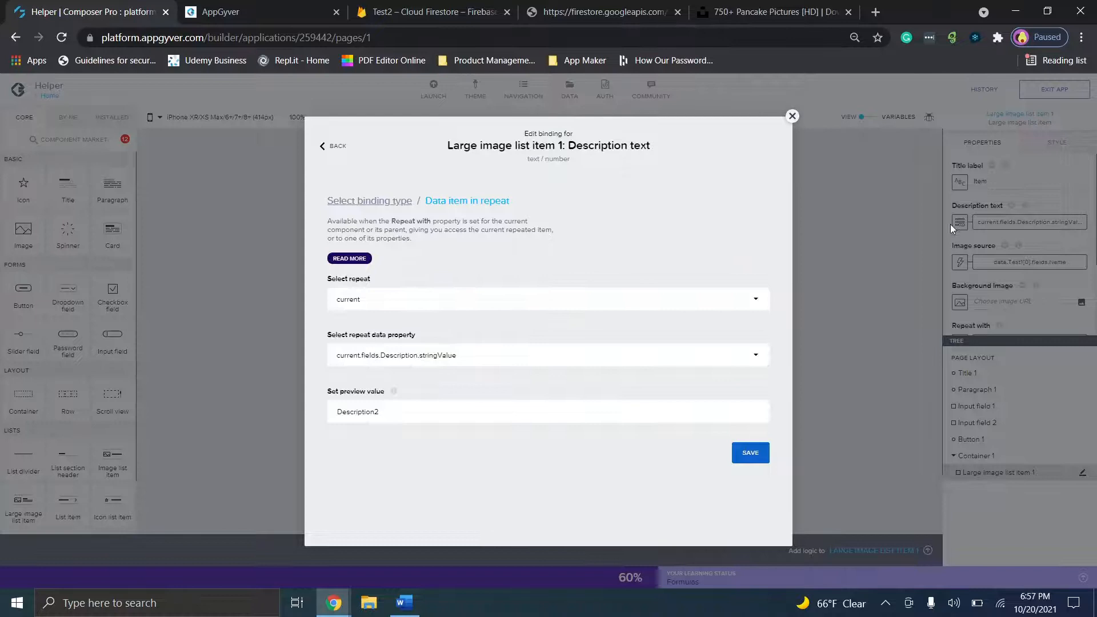
{"action": "left_click", "coordinate": [793, 116]}
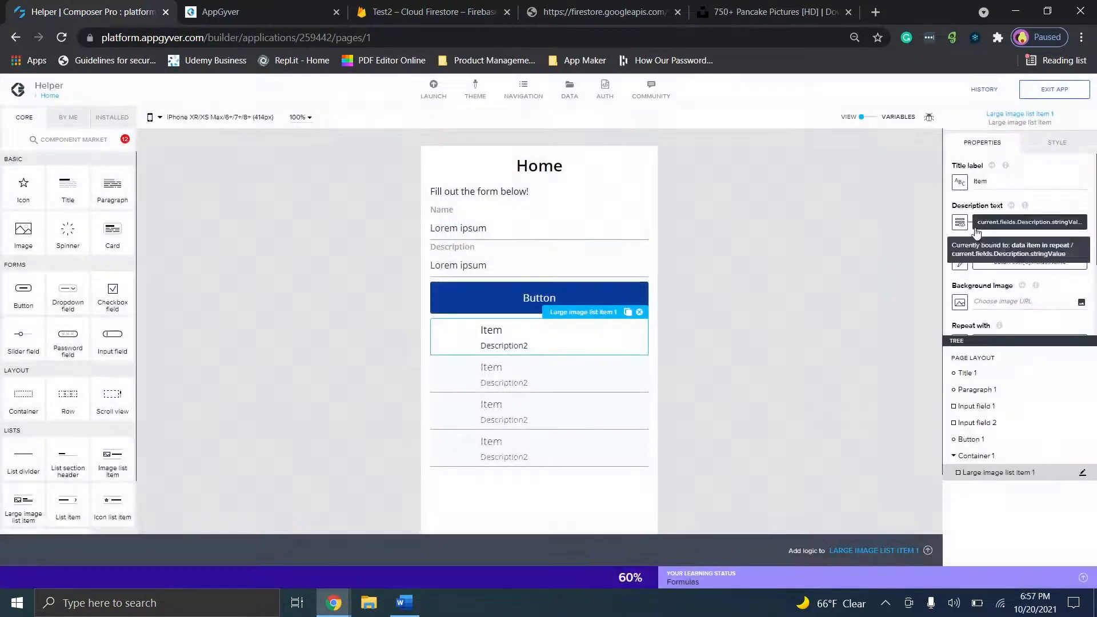
Step: Copy the formula repeated.current.fields.Description.stringValue from the Description text binding and close the binding editor without saving
{"action": "left_click", "coordinate": [961, 224]}
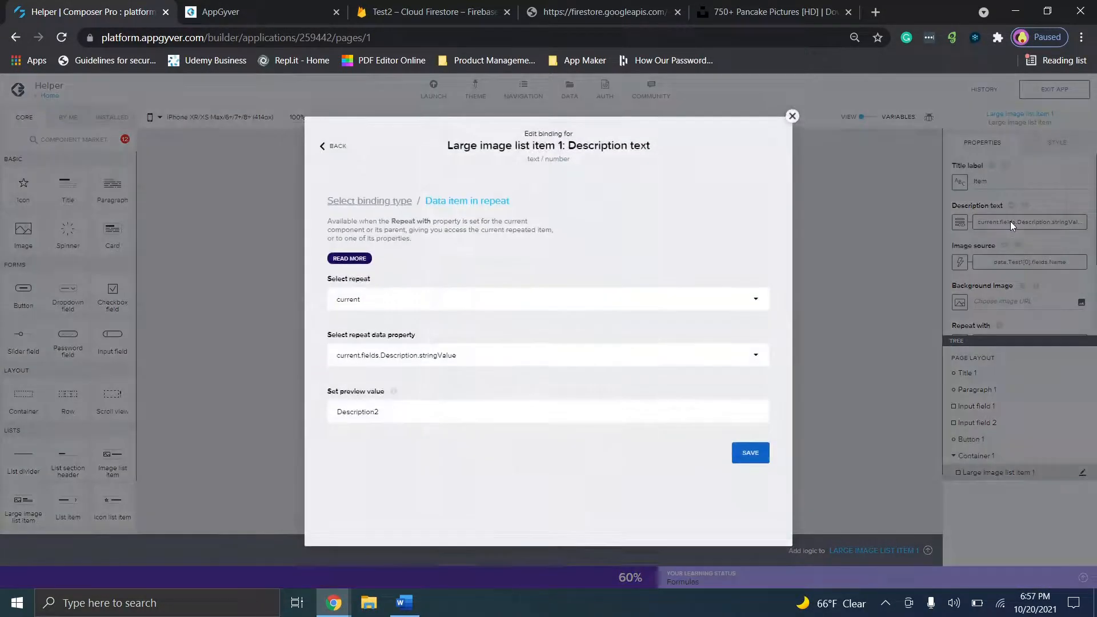
{"action": "left_click", "coordinate": [368, 199]}
{"action": "left_click", "coordinate": [629, 251]}
{"action": "left_click", "coordinate": [452, 291]}
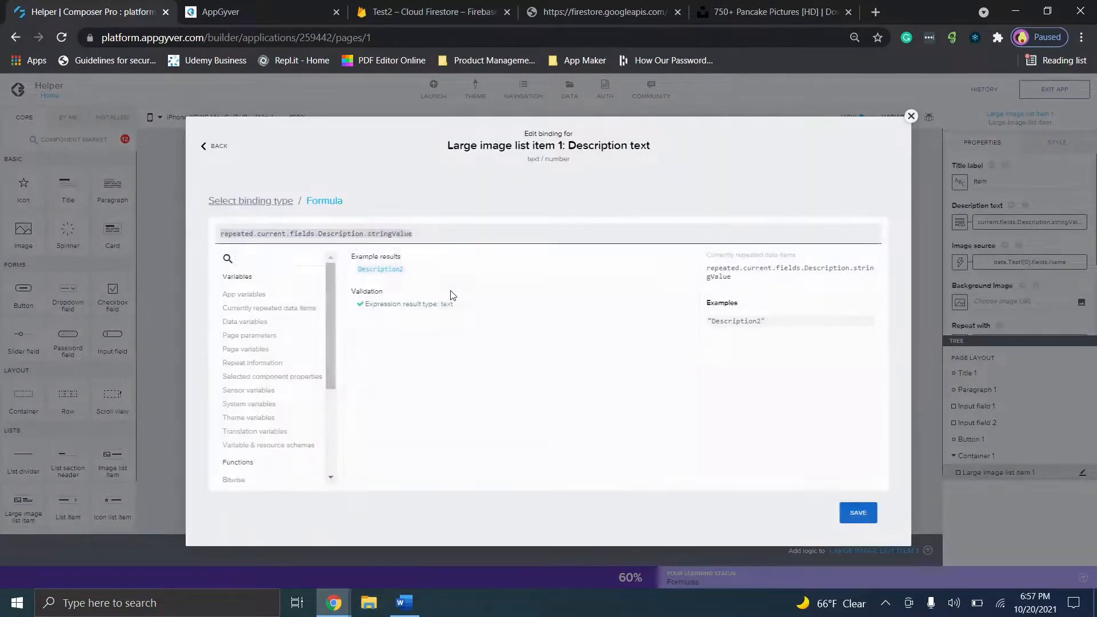
{"action": "key", "text": "ctrl+a"}
{"action": "key", "text": "ctrl+c"}
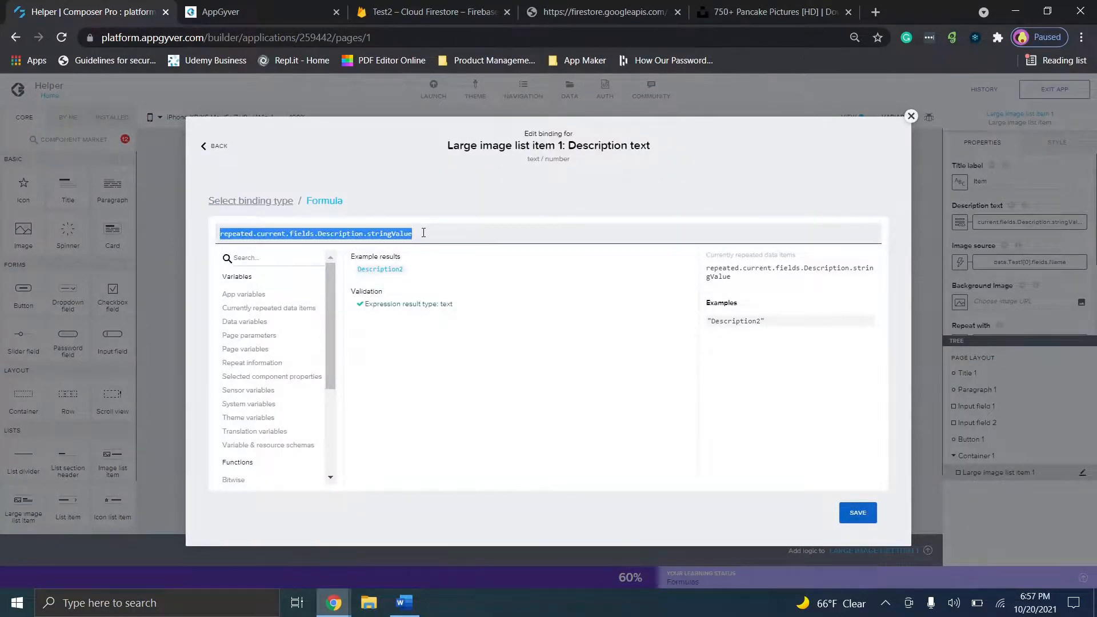
{"action": "left_click", "coordinate": [911, 118]}
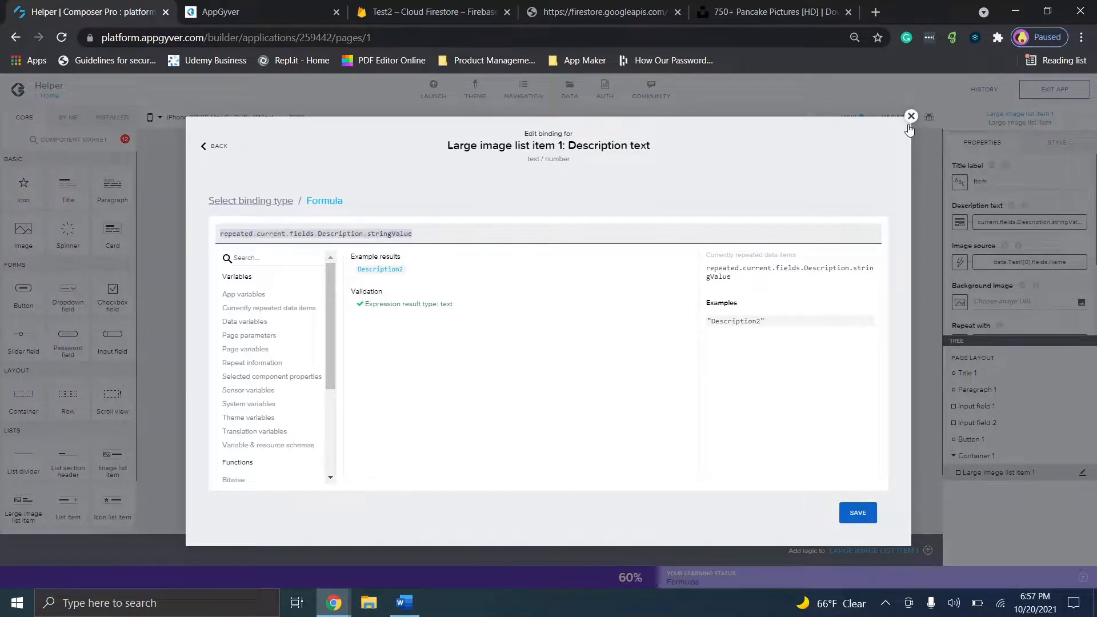
Step: Bind the large image list item's Image source to the formula repeated.current.fields.Name.stringValue and save the application
{"action": "left_click", "coordinate": [988, 262]}
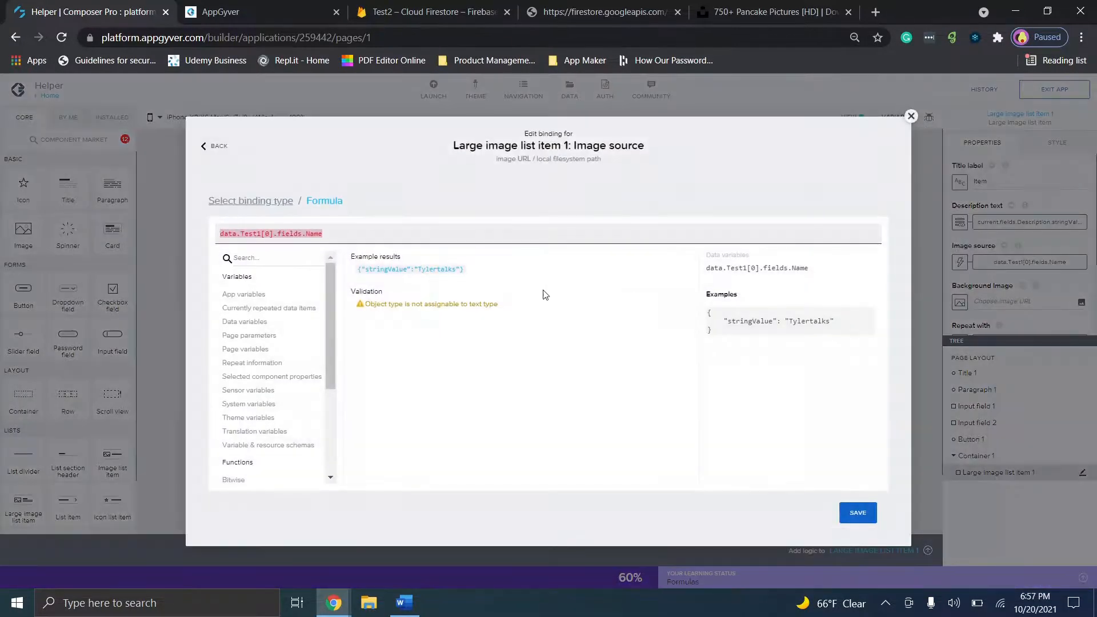
{"action": "key", "text": "ctrl+a"}
{"action": "key", "text": "ctrl+v"}
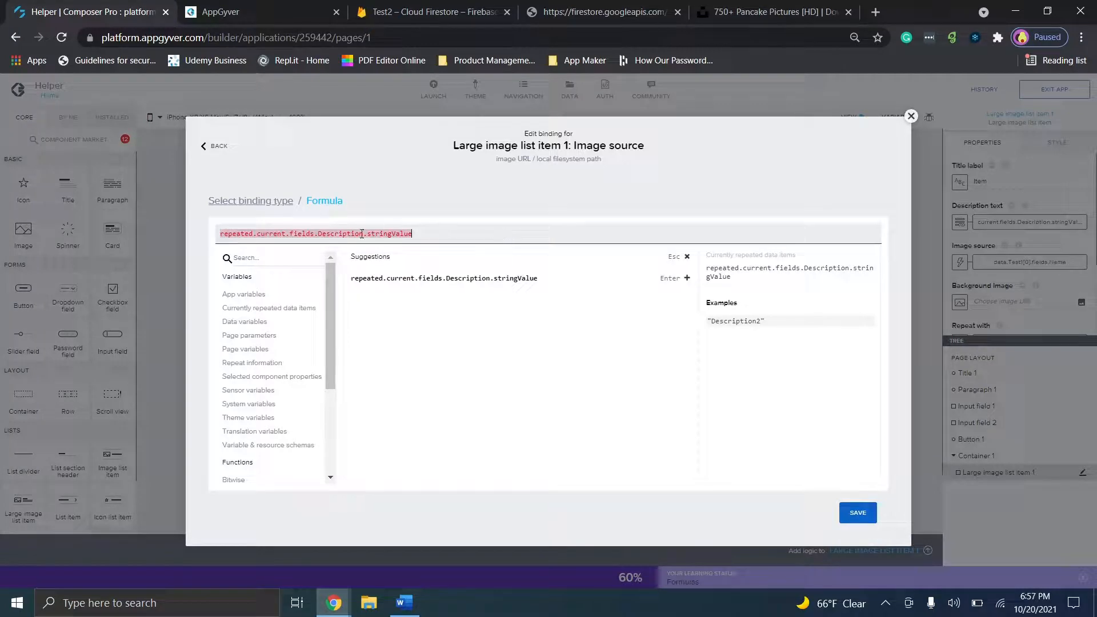
{"action": "key", "text": "BackSpace"}
{"action": "key", "text": "BackSpace"}
{"action": "key", "text": "BackSpace"}
{"action": "key", "text": "BackSpace"}
{"action": "key", "text": "BackSpace"}
{"action": "key", "text": "BackSpace"}
{"action": "key", "text": "BackSpace"}
{"action": "key", "text": "BackSpace"}
{"action": "key", "text": "BackSpace"}
{"action": "key", "text": "BackSpace"}
{"action": "key", "text": "BackSpace"}
{"action": "type", "text": "Name"}
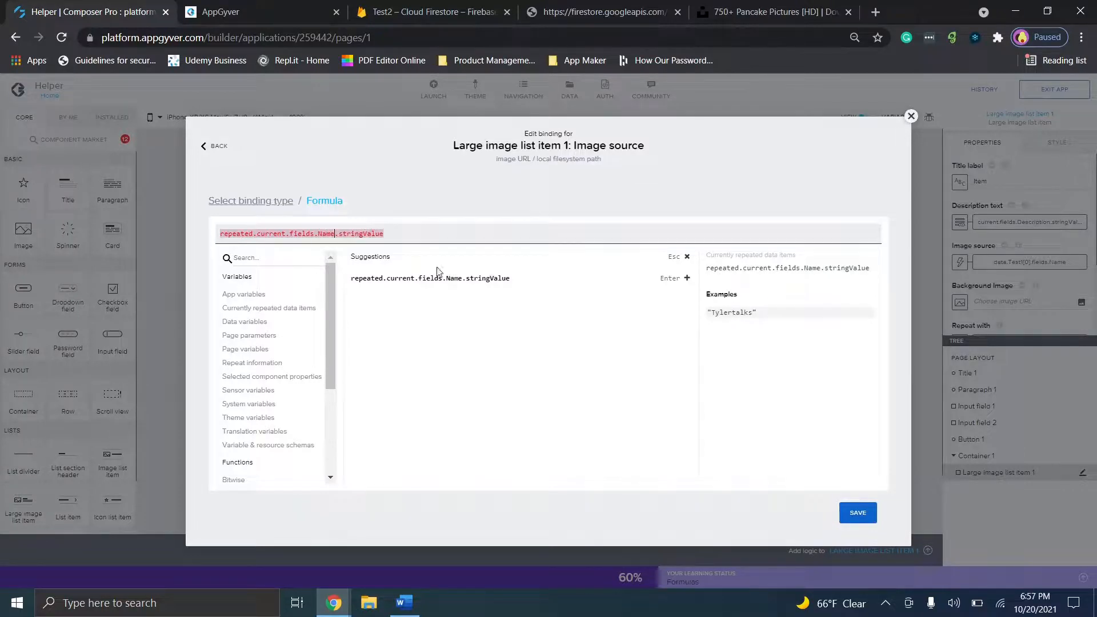
{"action": "left_click", "coordinate": [852, 508]}
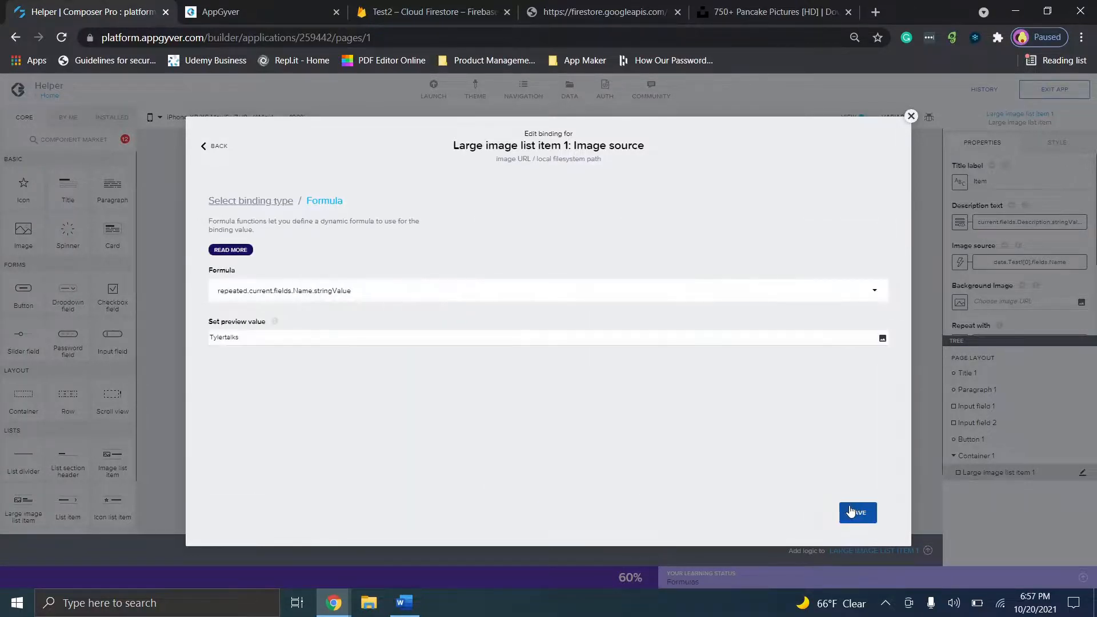
{"action": "left_click", "coordinate": [851, 509]}
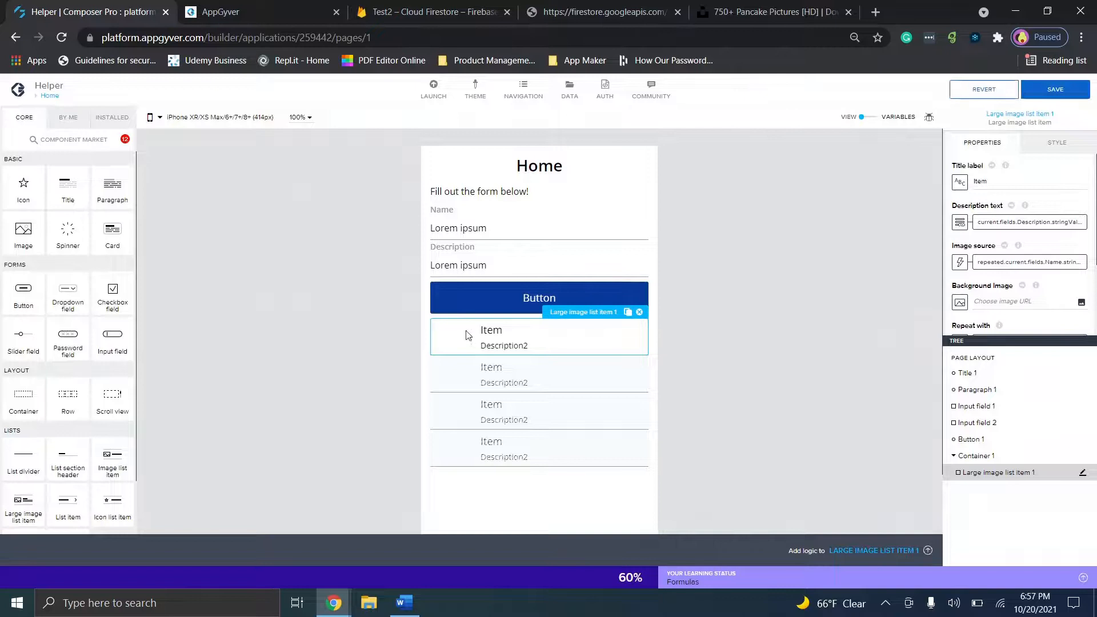
{"action": "left_click", "coordinate": [1054, 97]}
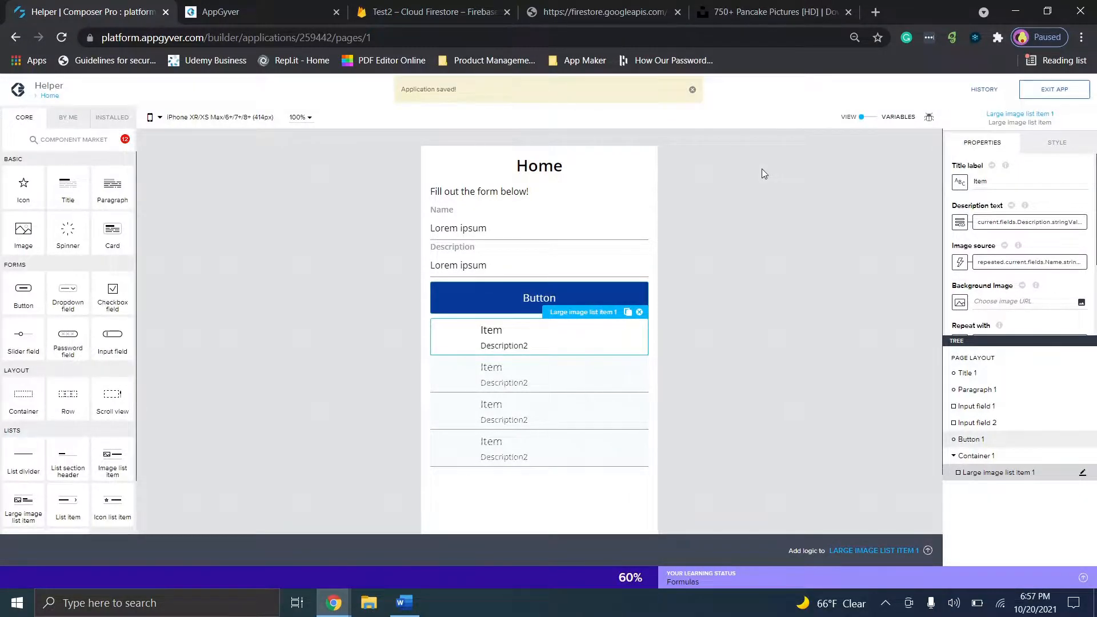
Step: Reload the app preview to check the images in the Home list, and return to the page editor
{"action": "left_click", "coordinate": [257, 11]}
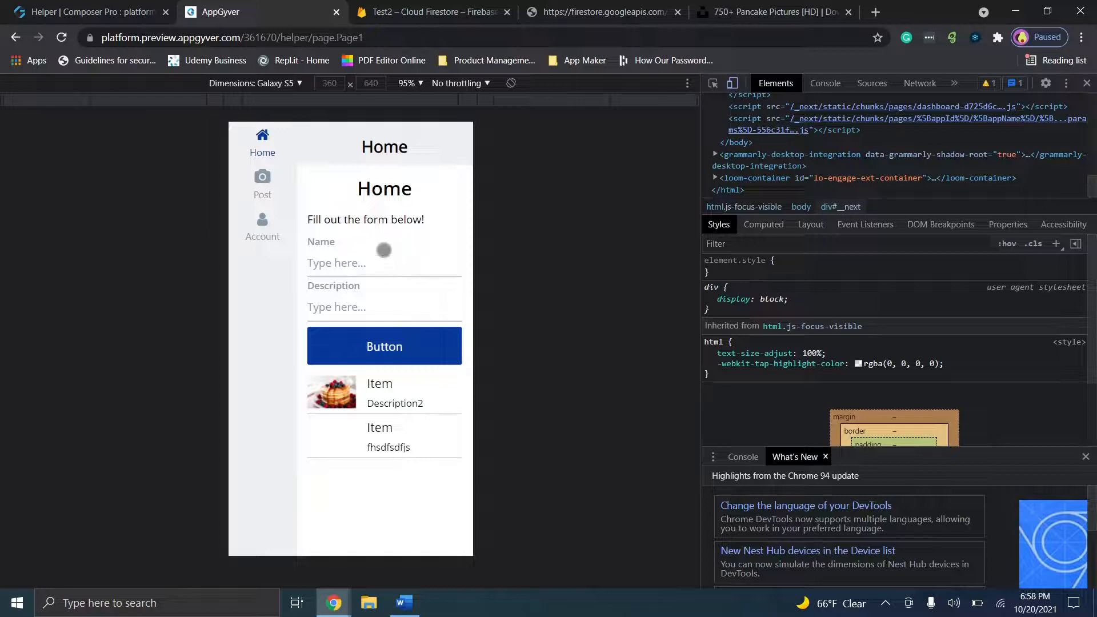
{"action": "left_click", "coordinate": [62, 40]}
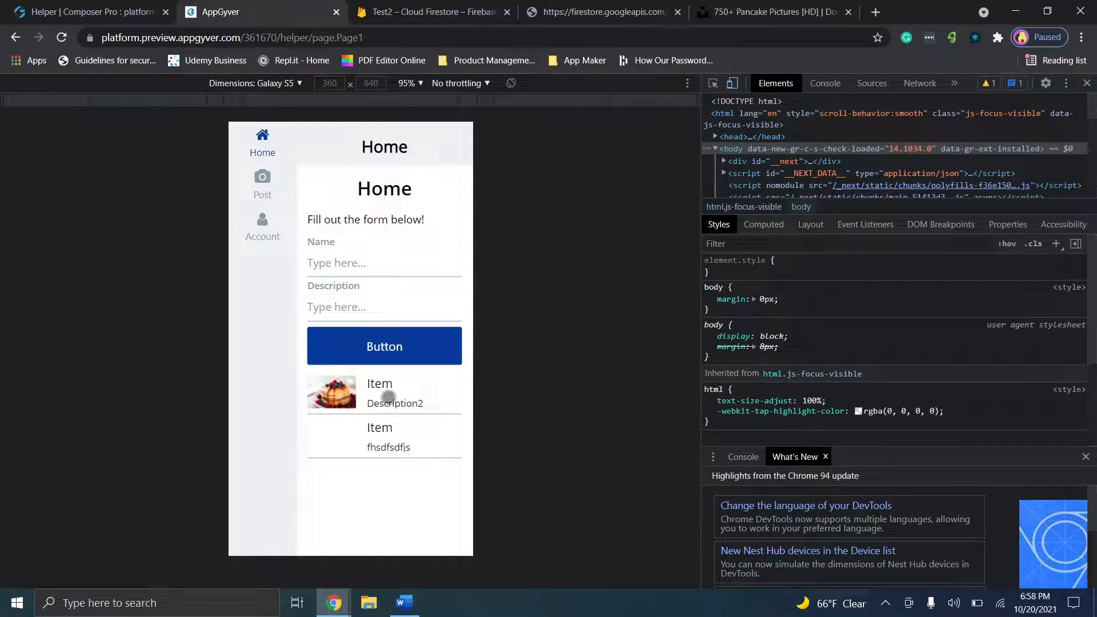
{"action": "left_click", "coordinate": [145, 5]}
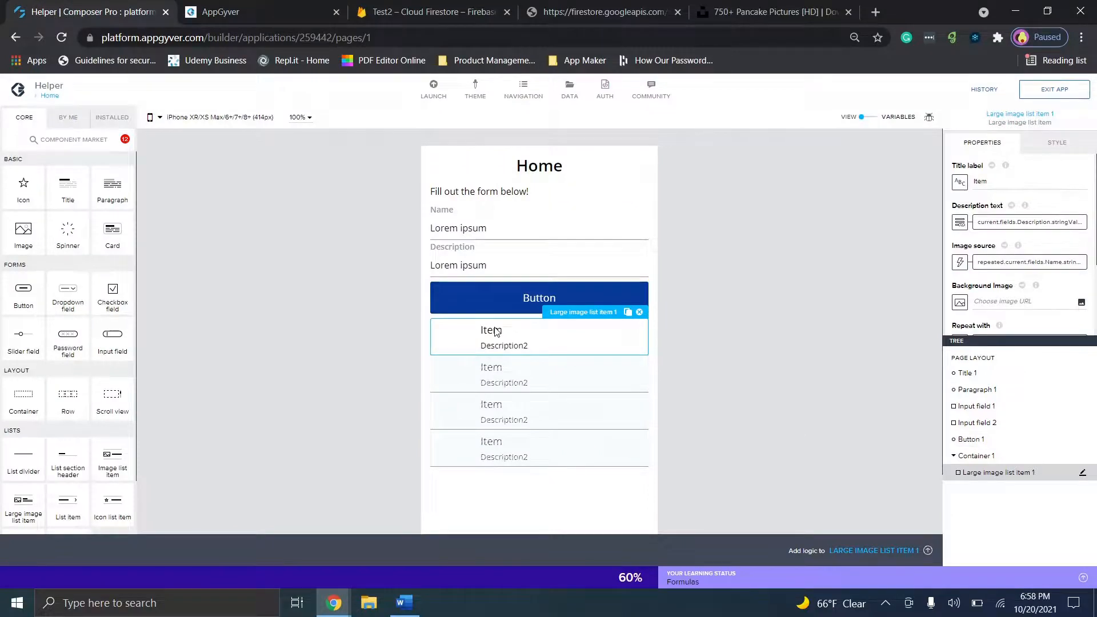
Step: Add an Open page action to the large image list item's Component tap event and set its target page to ITEM
{"action": "left_click", "coordinate": [887, 550]}
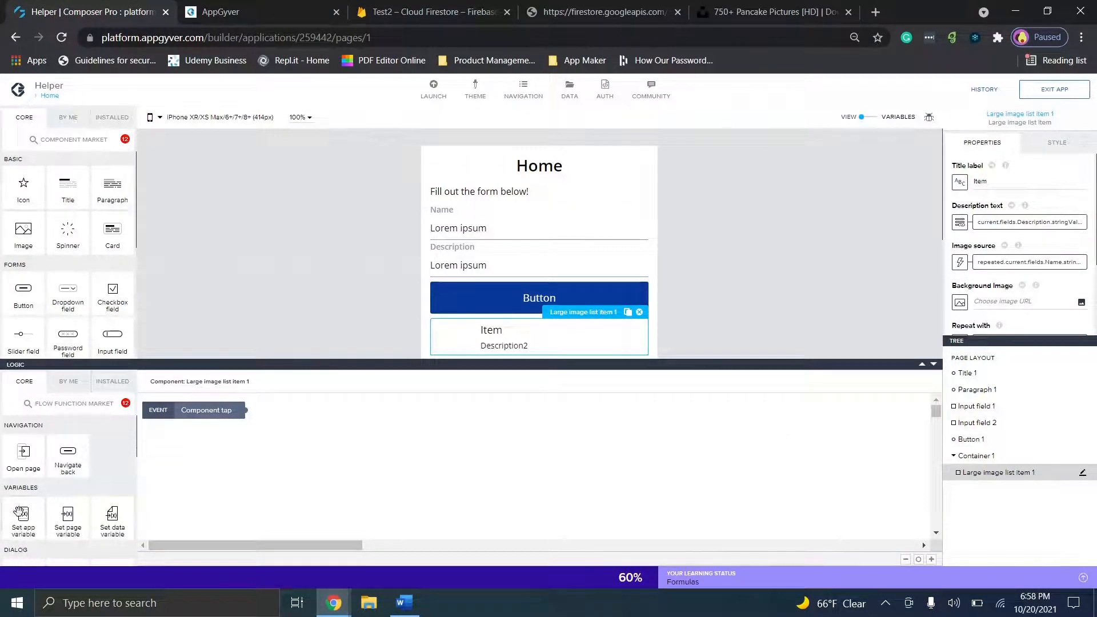
{"action": "left_click_drag", "start_coordinate": [21, 462], "coordinate": [309, 458]}
{"action": "left_click_drag", "start_coordinate": [245, 411], "coordinate": [253, 456]}
{"action": "left_click", "coordinate": [289, 455]}
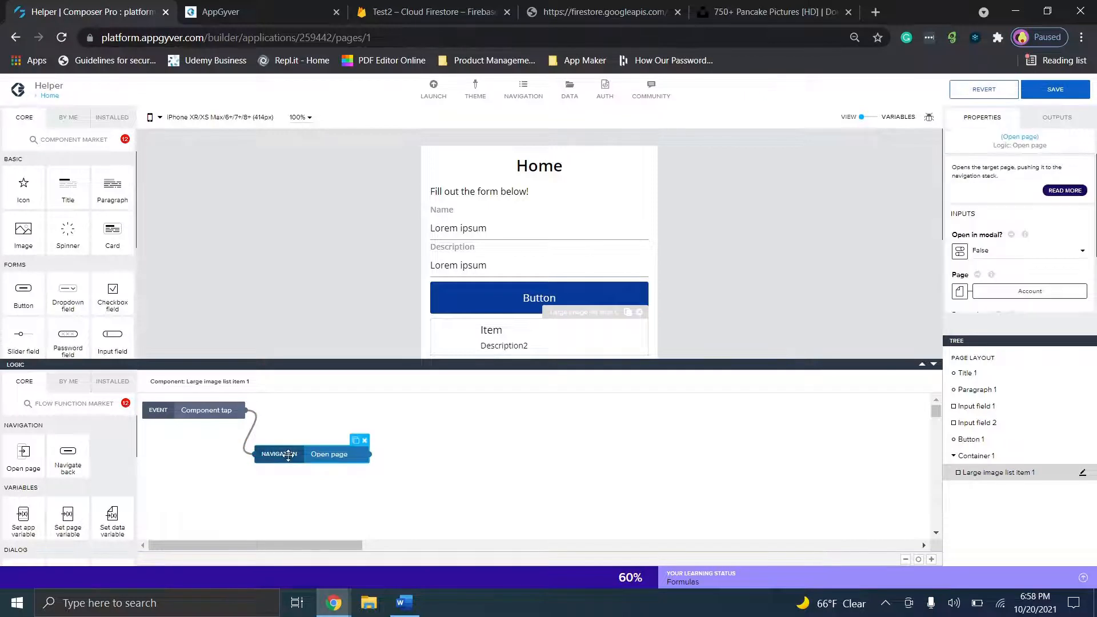
{"action": "left_click", "coordinate": [1029, 290]}
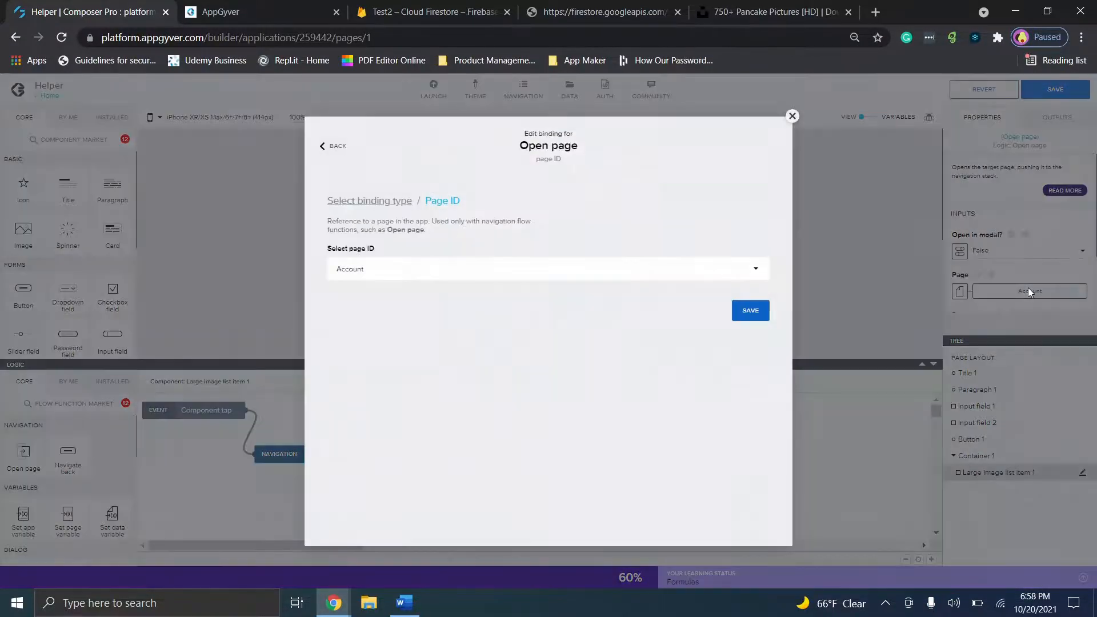
{"action": "left_click", "coordinate": [549, 268]}
{"action": "left_click", "coordinate": [365, 335]}
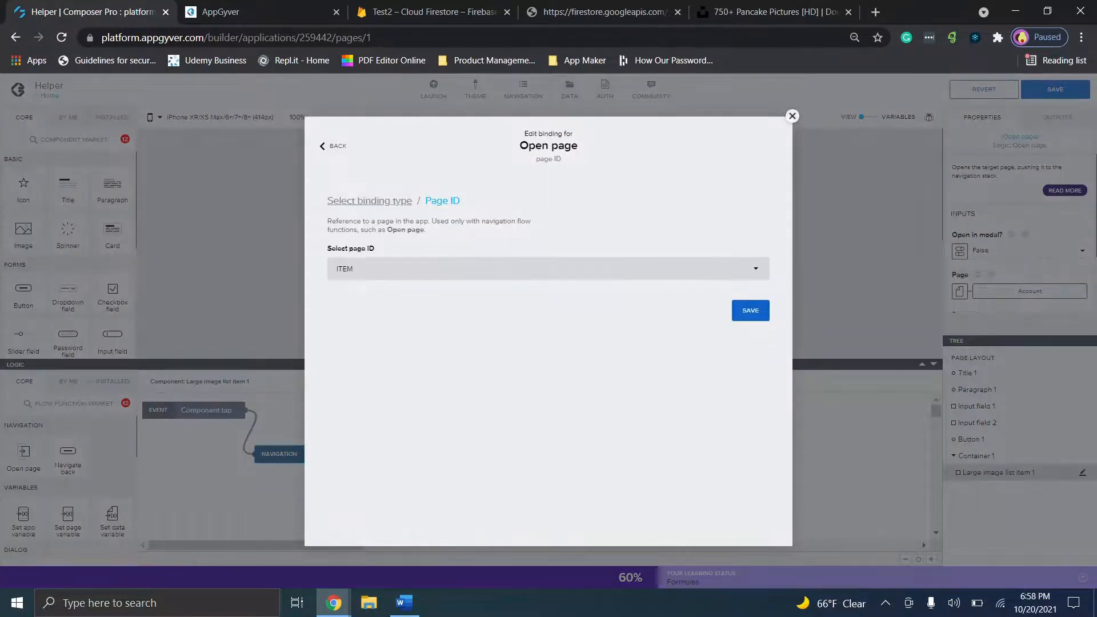
{"action": "key", "text": "Return"}
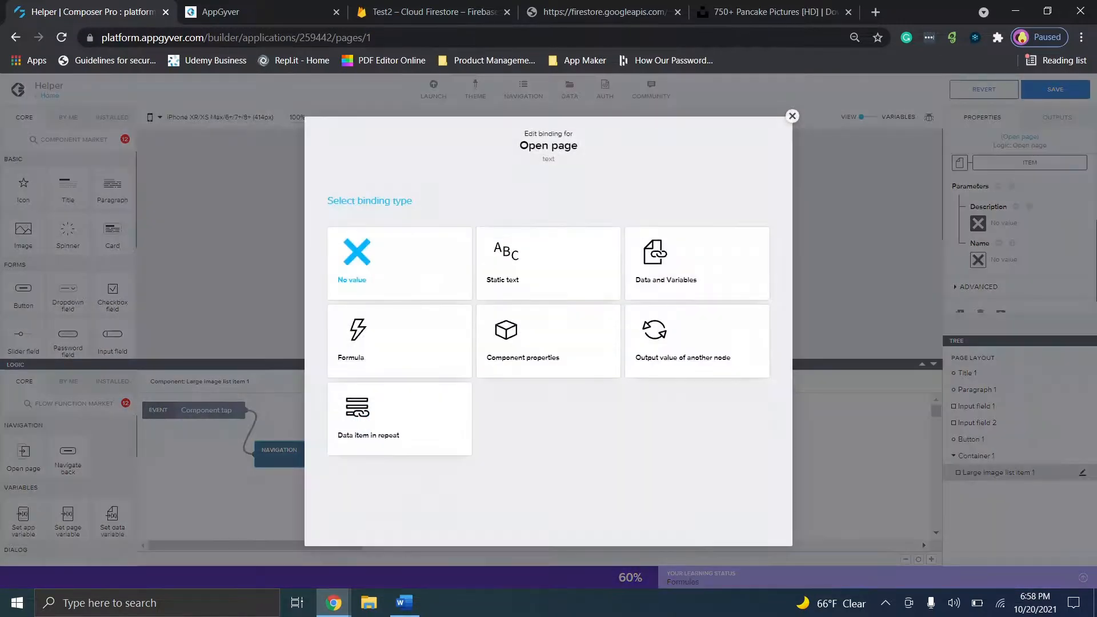
Step: Bind the Open page Description and Name parameters to the current repeat item's matching stringValue fields, save the application and collapse the logic editor
{"action": "left_click", "coordinate": [399, 418]}
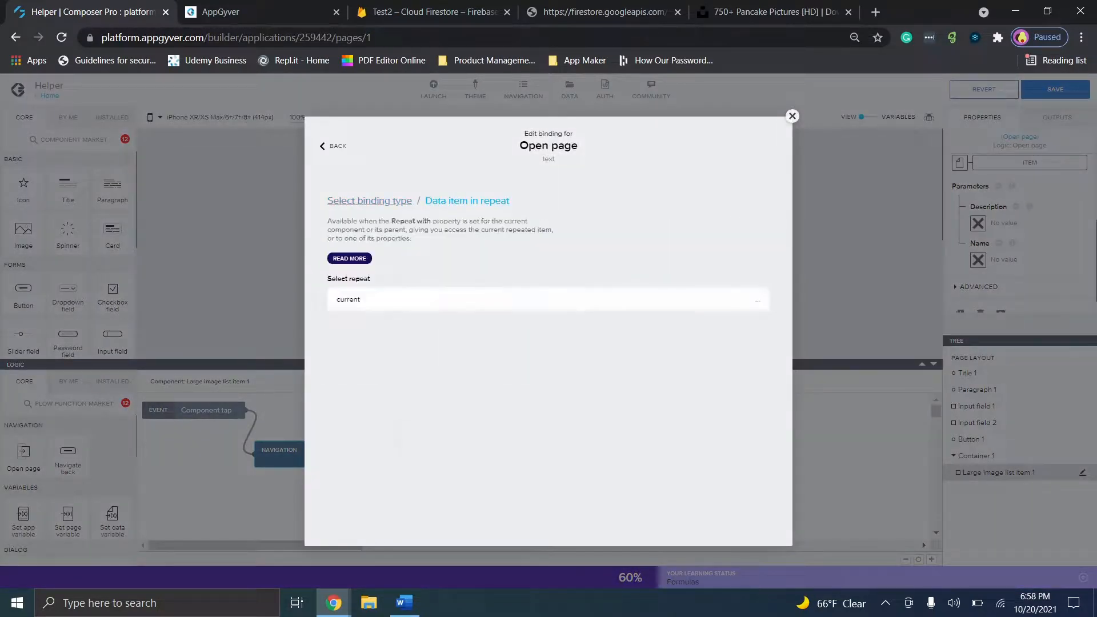
{"action": "left_click", "coordinate": [403, 456]}
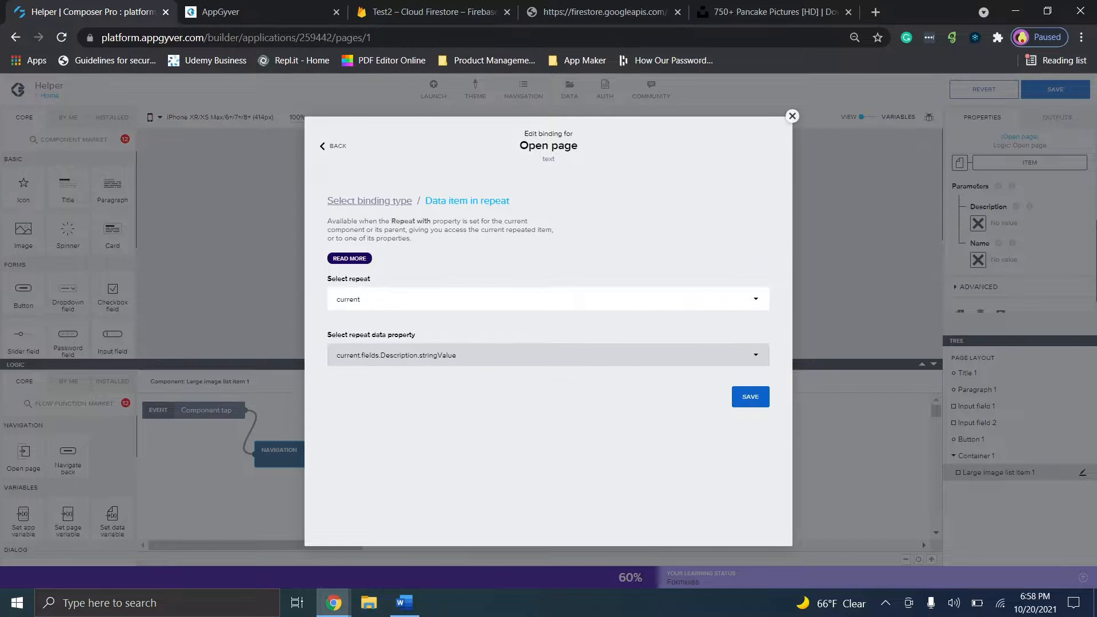
{"action": "left_click", "coordinate": [751, 396]}
{"action": "left_click", "coordinate": [978, 223]}
{"action": "left_click", "coordinate": [400, 418]}
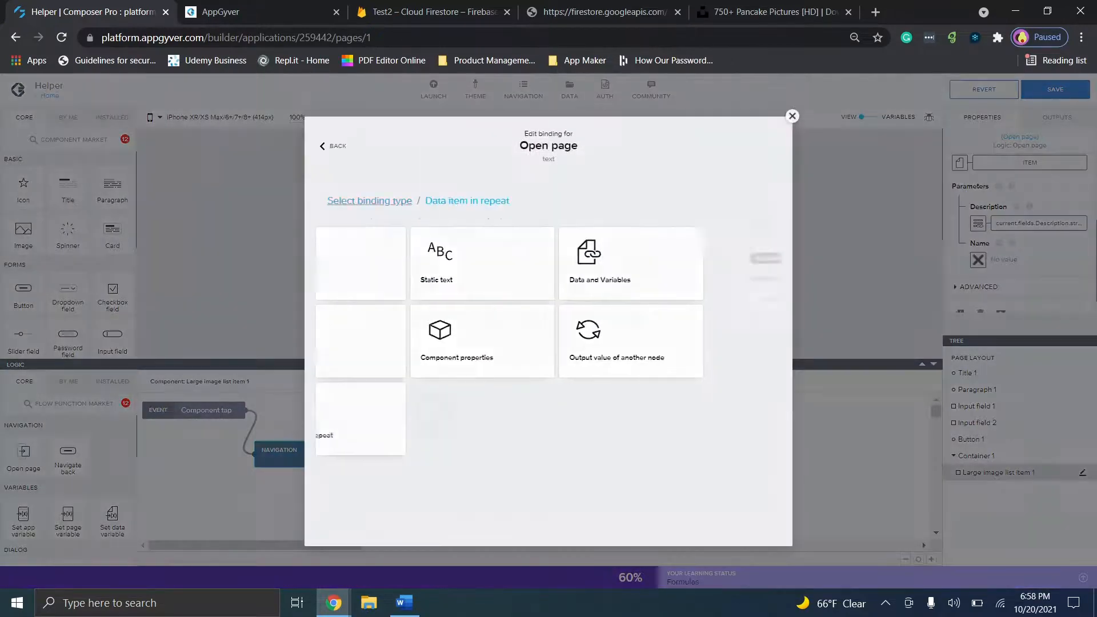
{"action": "scroll", "coordinate": [517, 457], "scroll_direction": "down", "scroll_amount": 1}
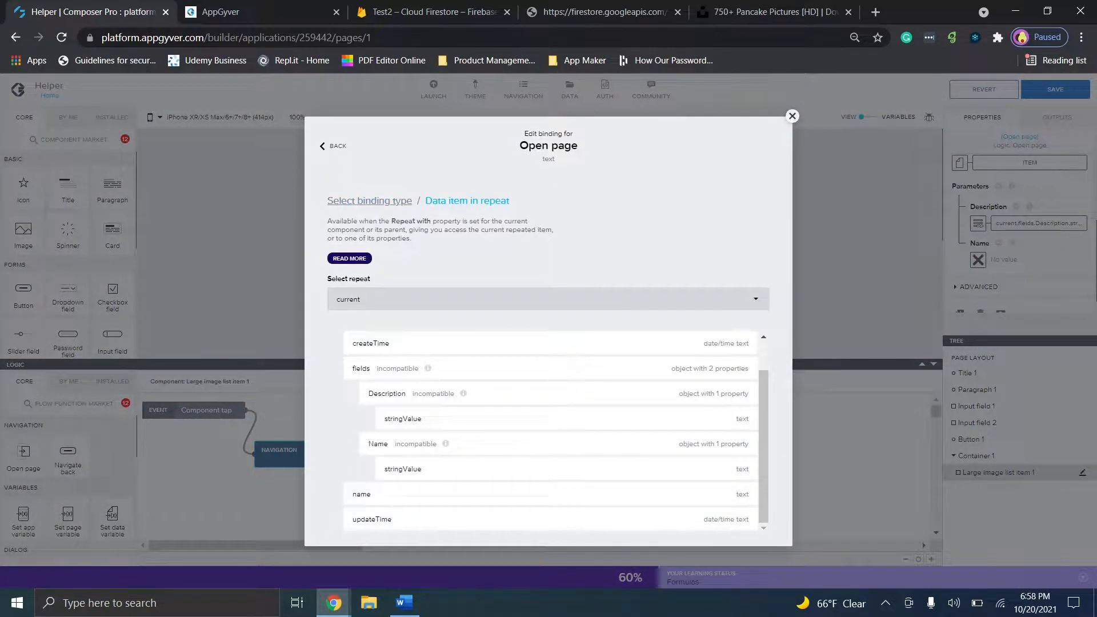
{"action": "left_click", "coordinate": [517, 465]}
{"action": "left_click", "coordinate": [751, 395]}
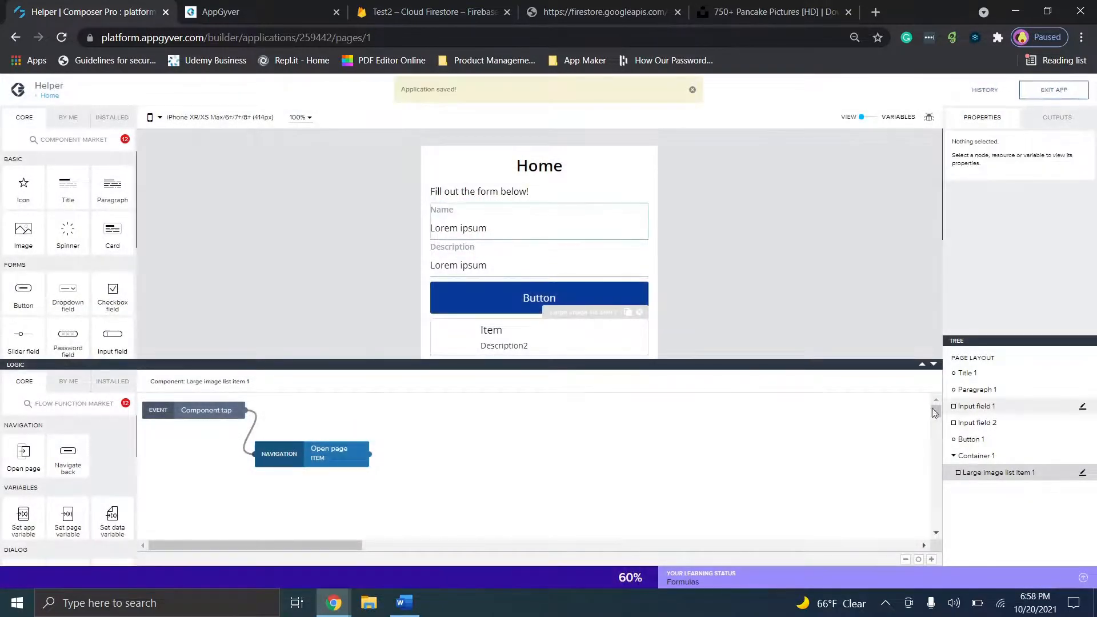
{"action": "left_click", "coordinate": [934, 366]}
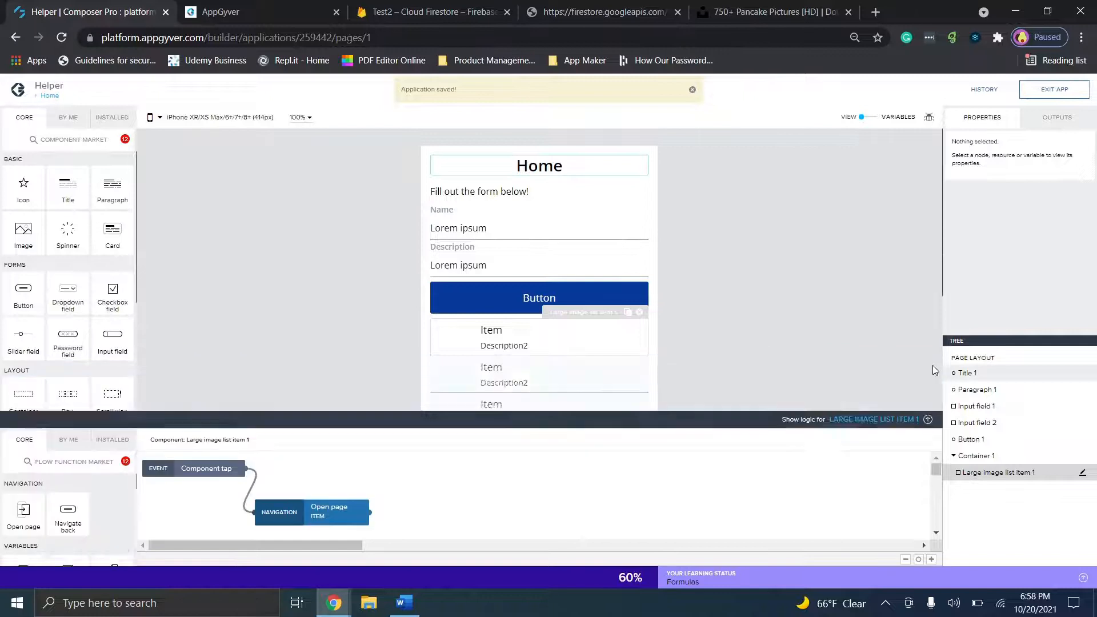
Step: On the ITEM page, delete the title and add an Image component below the paragraph
{"action": "left_click", "coordinate": [52, 94]}
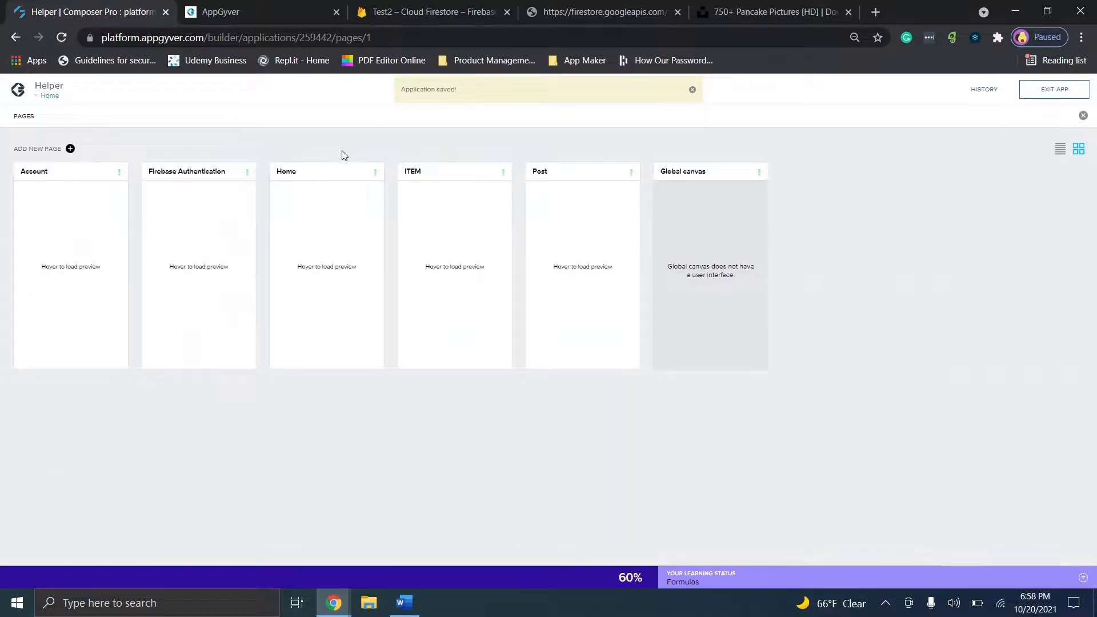
{"action": "left_click", "coordinate": [399, 211]}
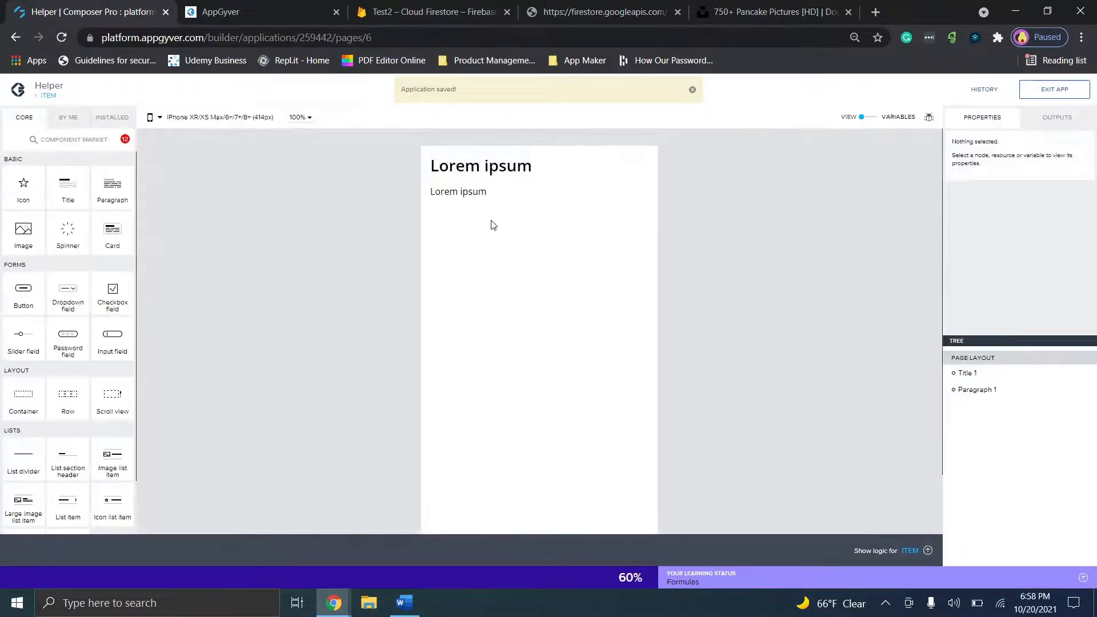
{"action": "left_click", "coordinate": [469, 196]}
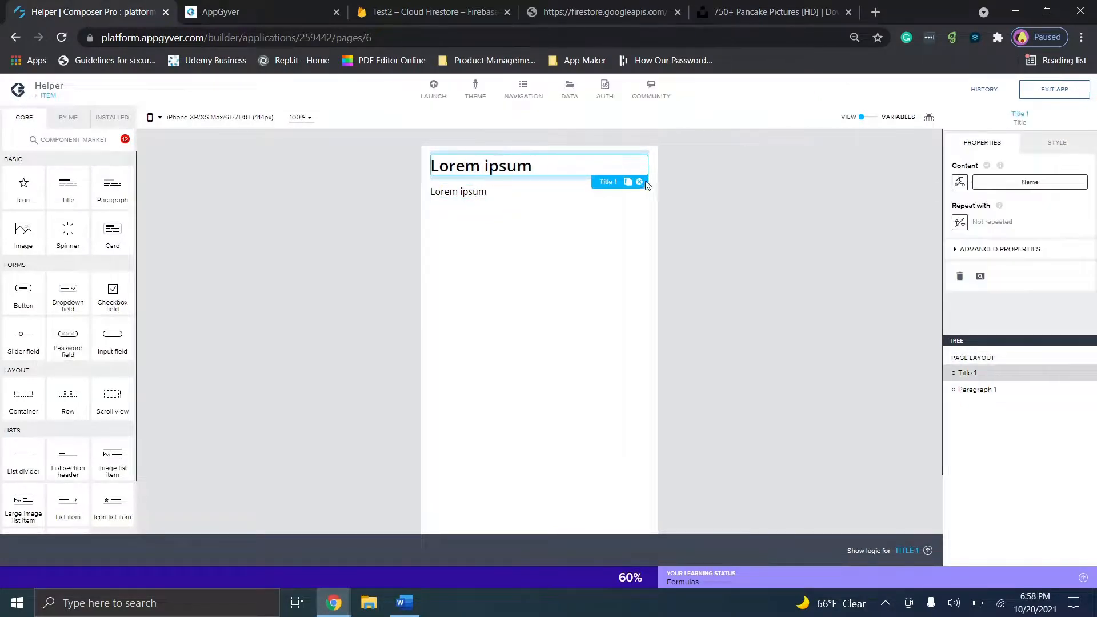
{"action": "left_click", "coordinate": [640, 182]}
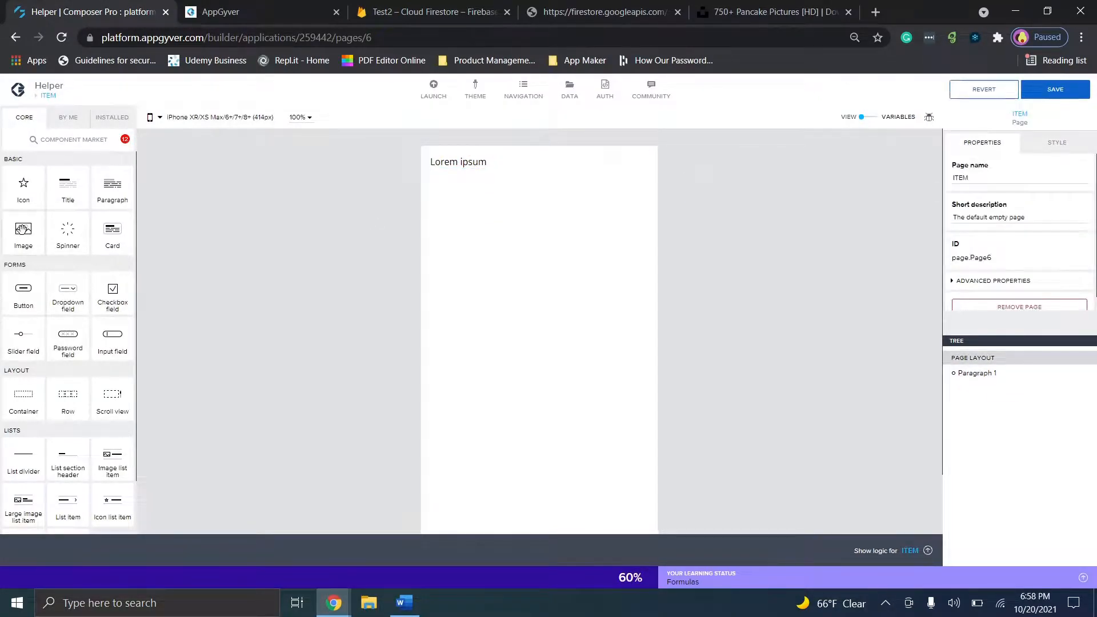
{"action": "left_click_drag", "start_coordinate": [177, 185], "coordinate": [492, 192]}
{"action": "left_click", "coordinate": [961, 182]}
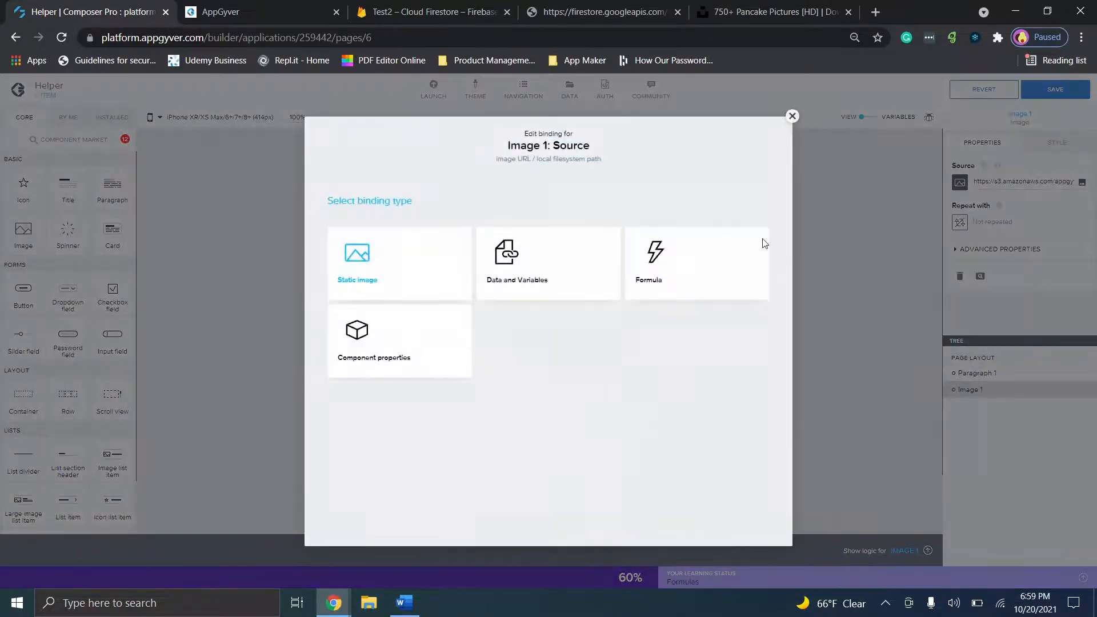
{"action": "left_click", "coordinate": [563, 271]}
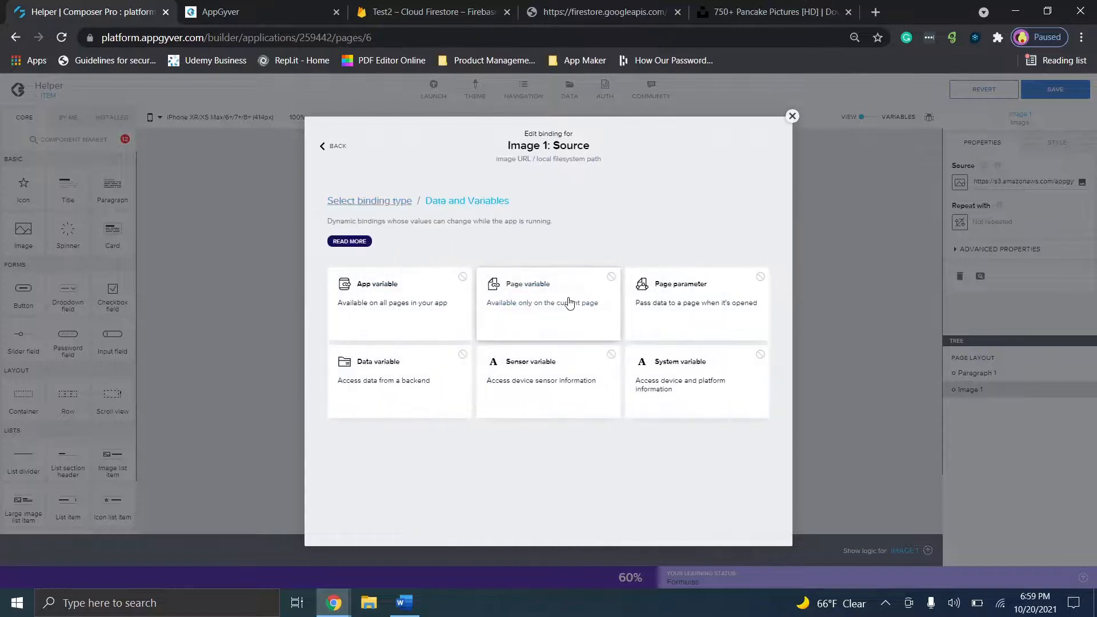
{"action": "left_click", "coordinate": [570, 303]}
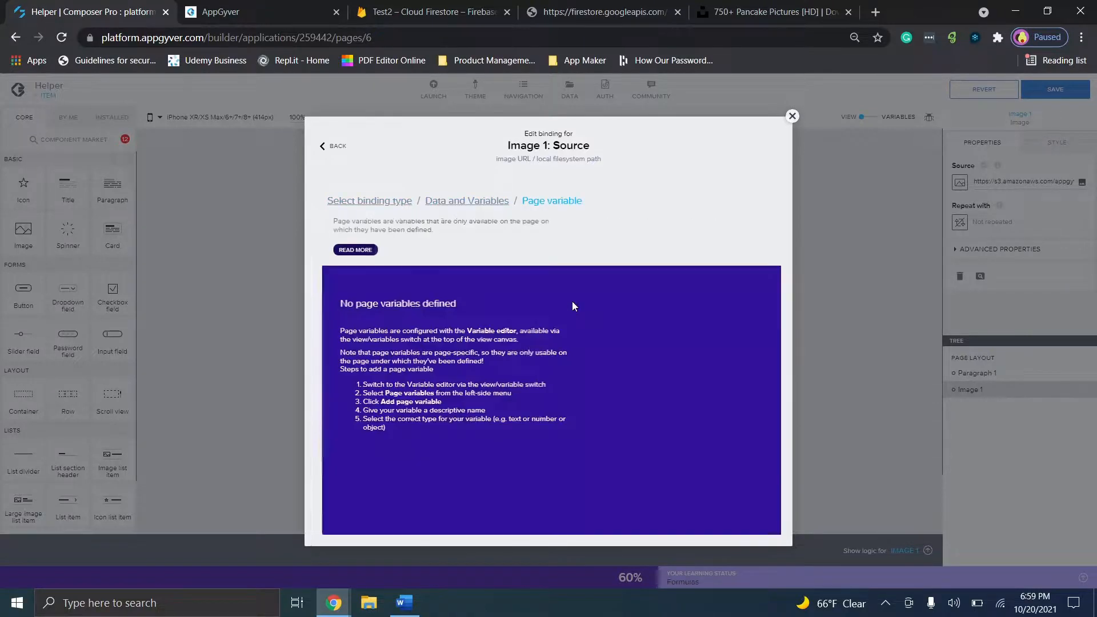
{"action": "left_click", "coordinate": [464, 201]}
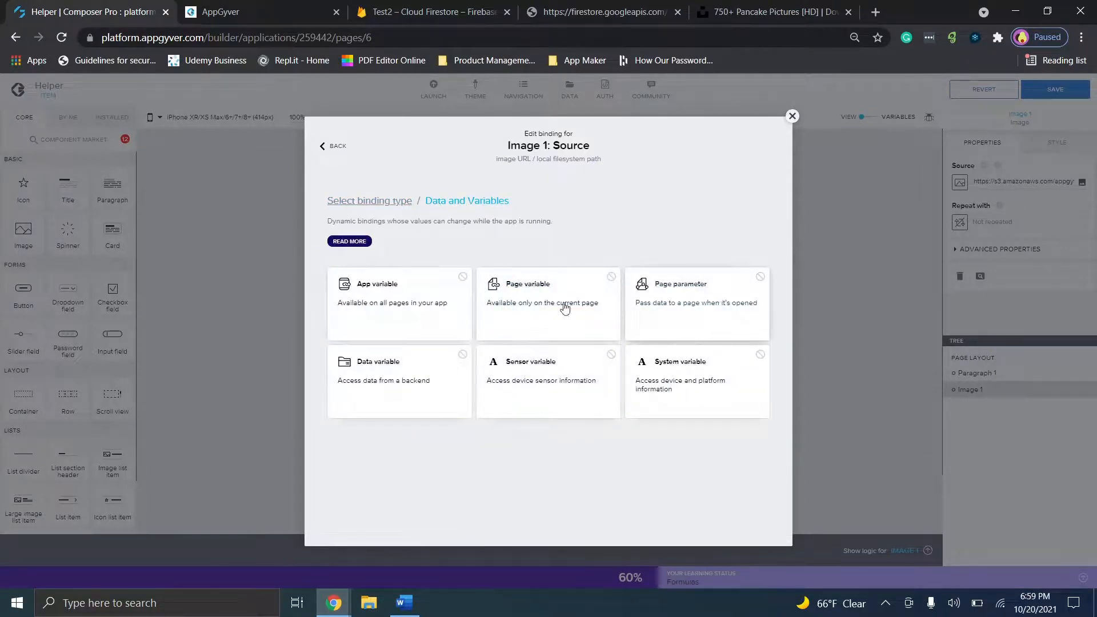
{"action": "left_click", "coordinate": [427, 375]}
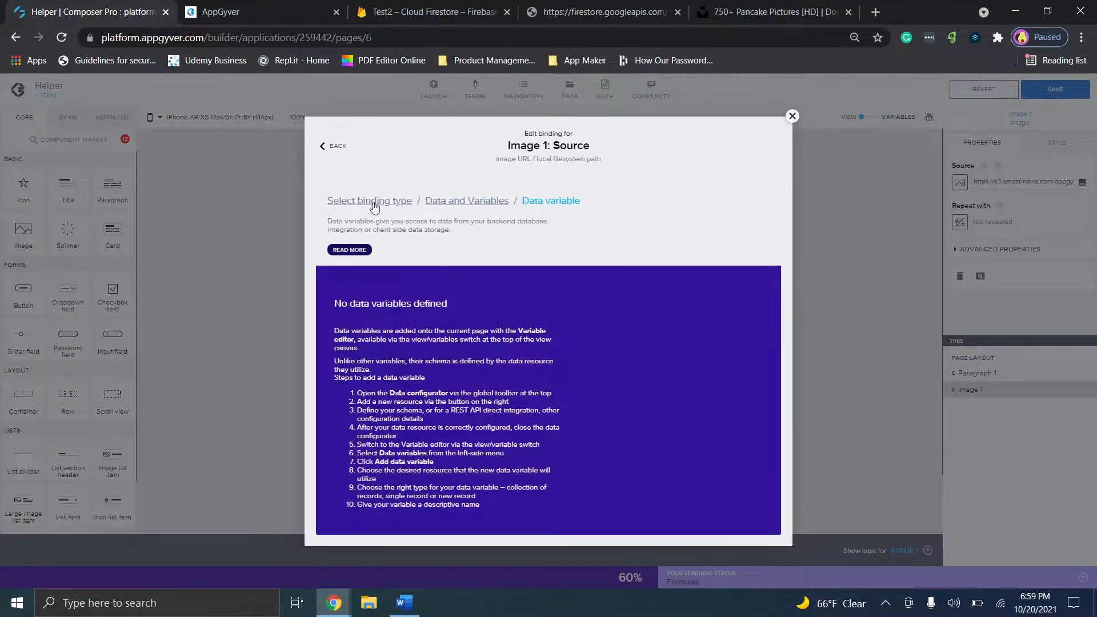
{"action": "left_click", "coordinate": [792, 116]}
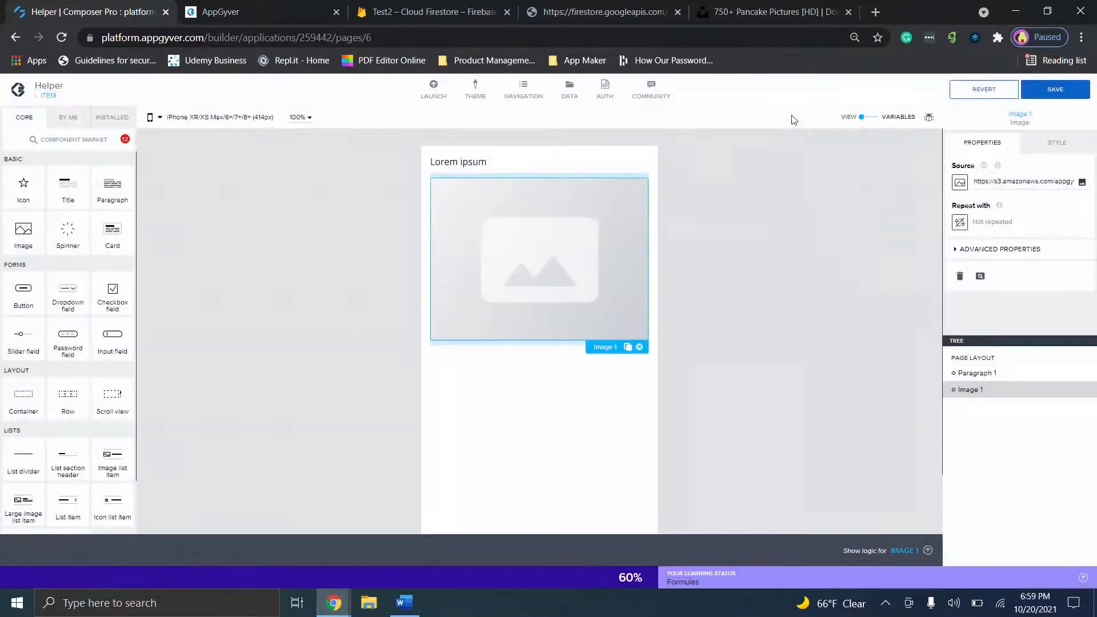
{"action": "left_click", "coordinate": [960, 181]}
{"action": "left_click", "coordinate": [577, 272]}
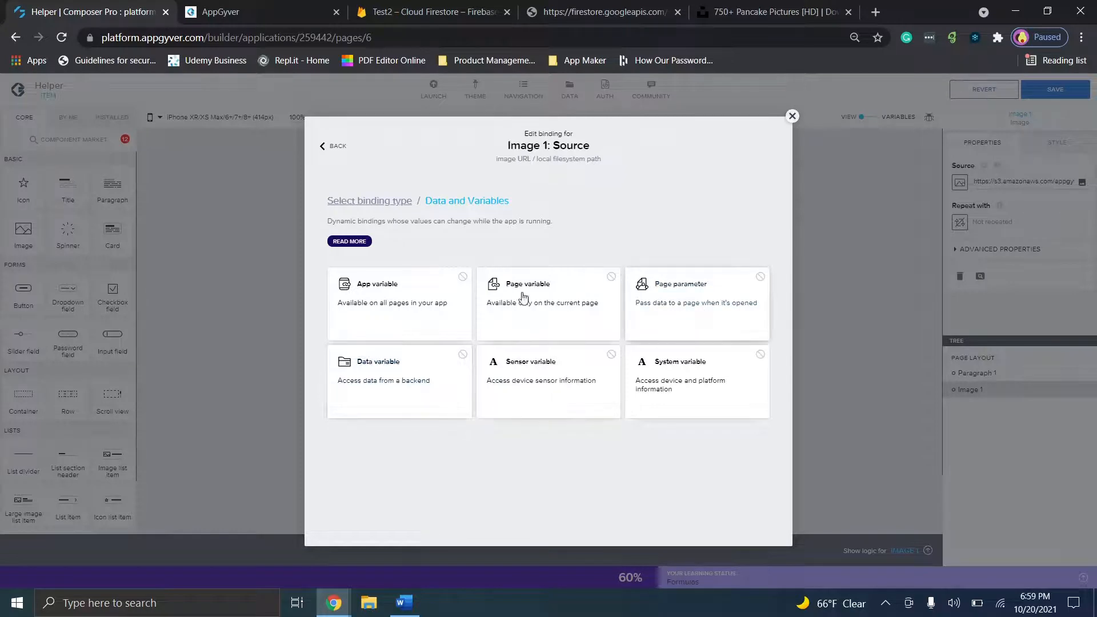
{"action": "left_click", "coordinate": [489, 293]}
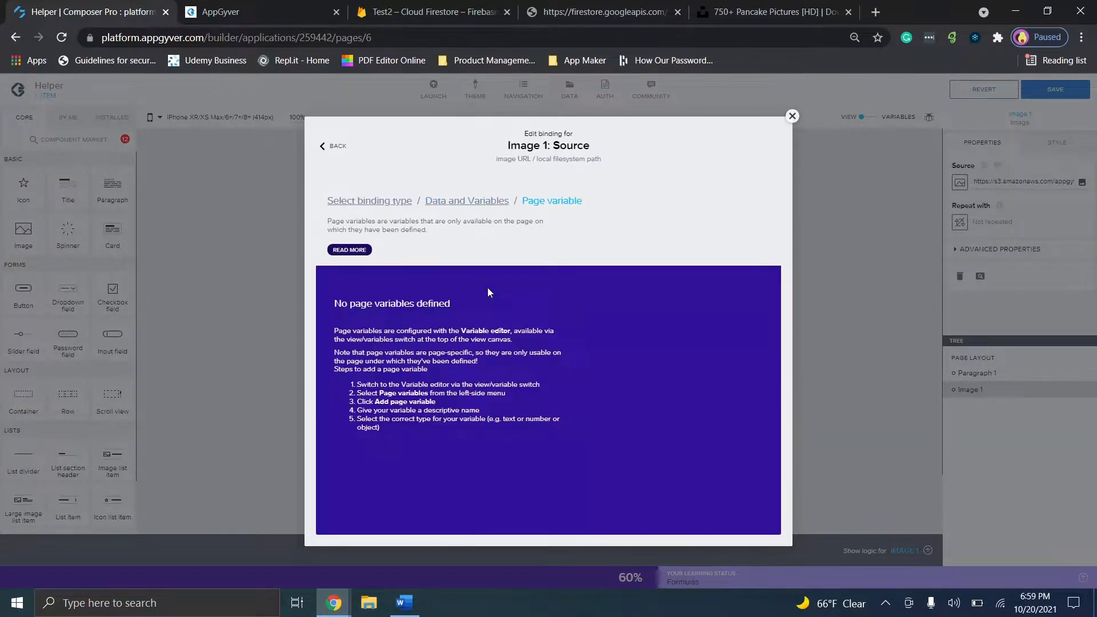
{"action": "left_click", "coordinate": [428, 202]}
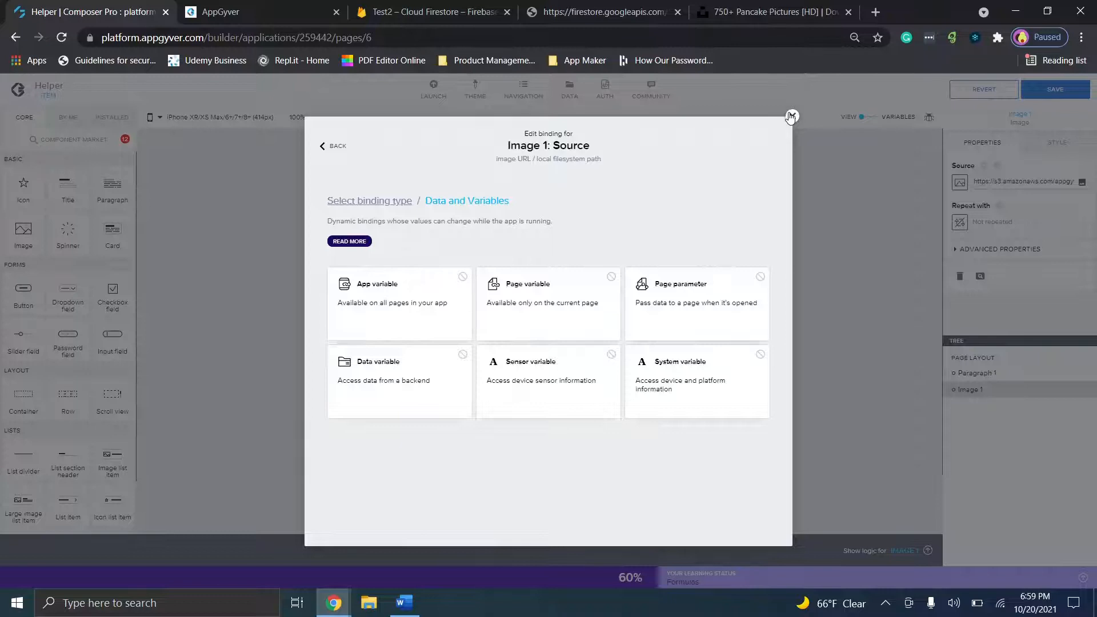
{"action": "left_click", "coordinate": [725, 307]}
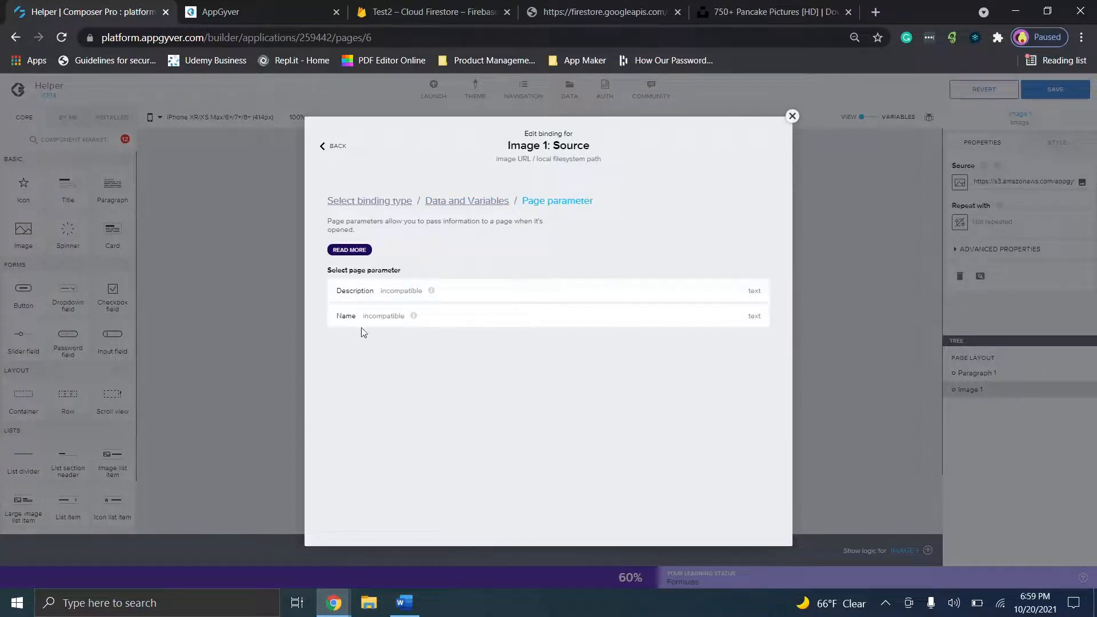
{"action": "left_click", "coordinate": [793, 117]}
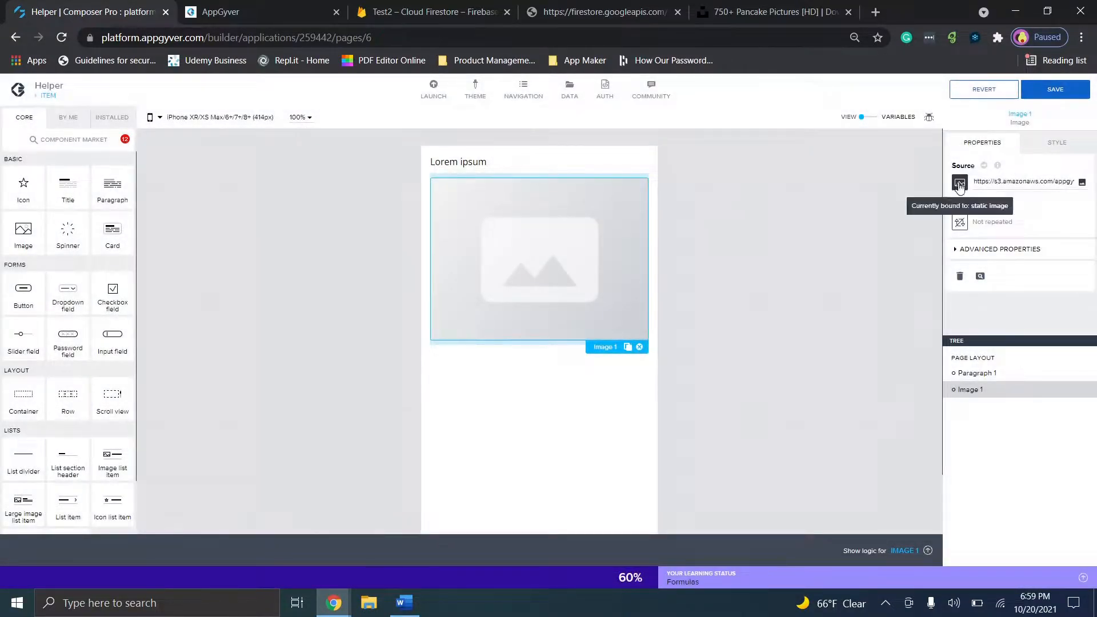
Step: Bind the ITEM page image's Source to the formula params.Name and save the application
{"action": "left_click", "coordinate": [960, 183]}
{"action": "left_click", "coordinate": [650, 271]}
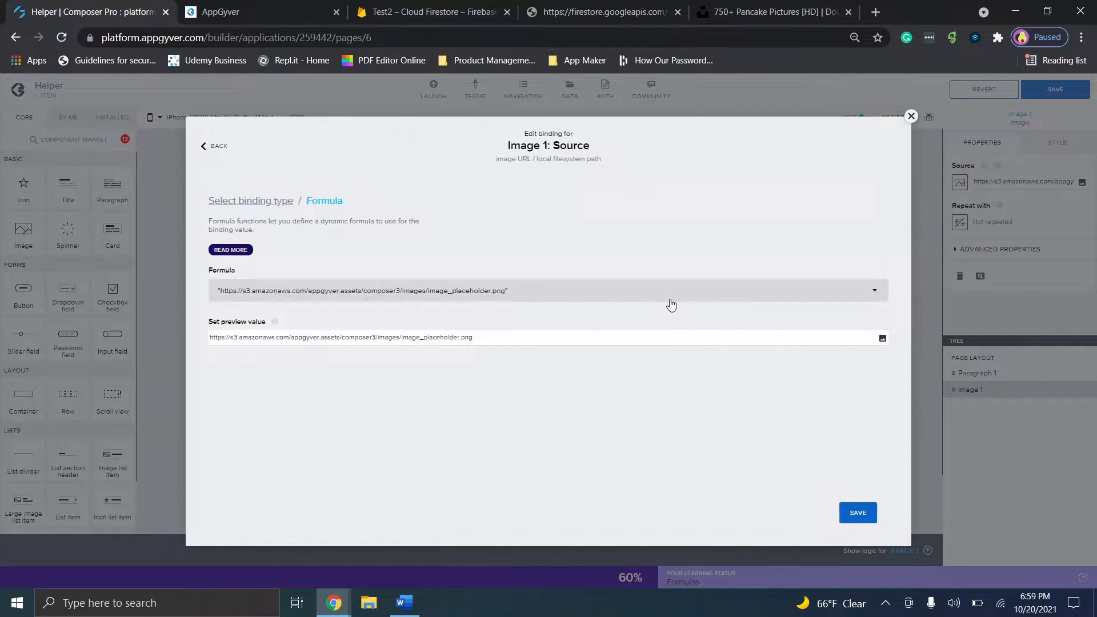
{"action": "left_click", "coordinate": [668, 301]}
{"action": "key", "text": "ctrl+a"}
{"action": "key", "text": "BackSpace"}
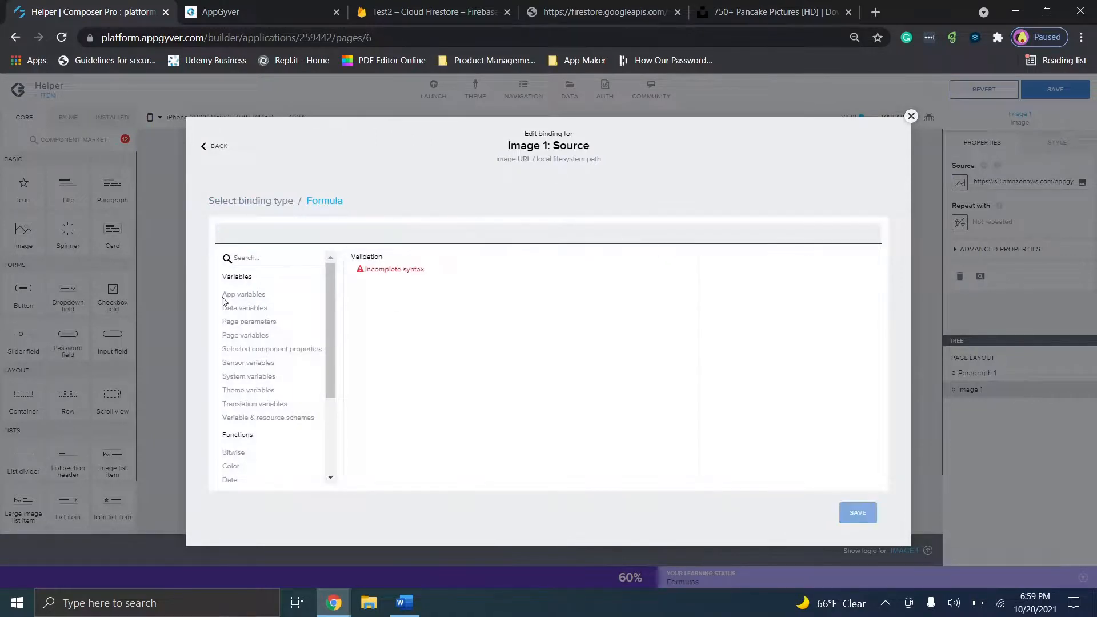
{"action": "left_click", "coordinate": [234, 323]}
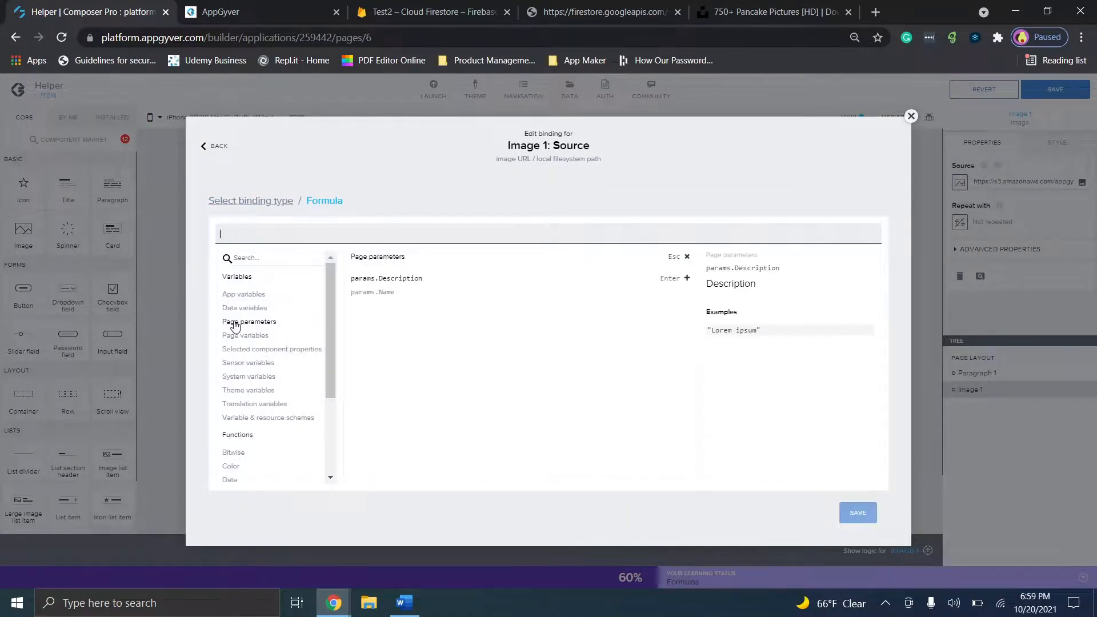
{"action": "left_click", "coordinate": [384, 293]}
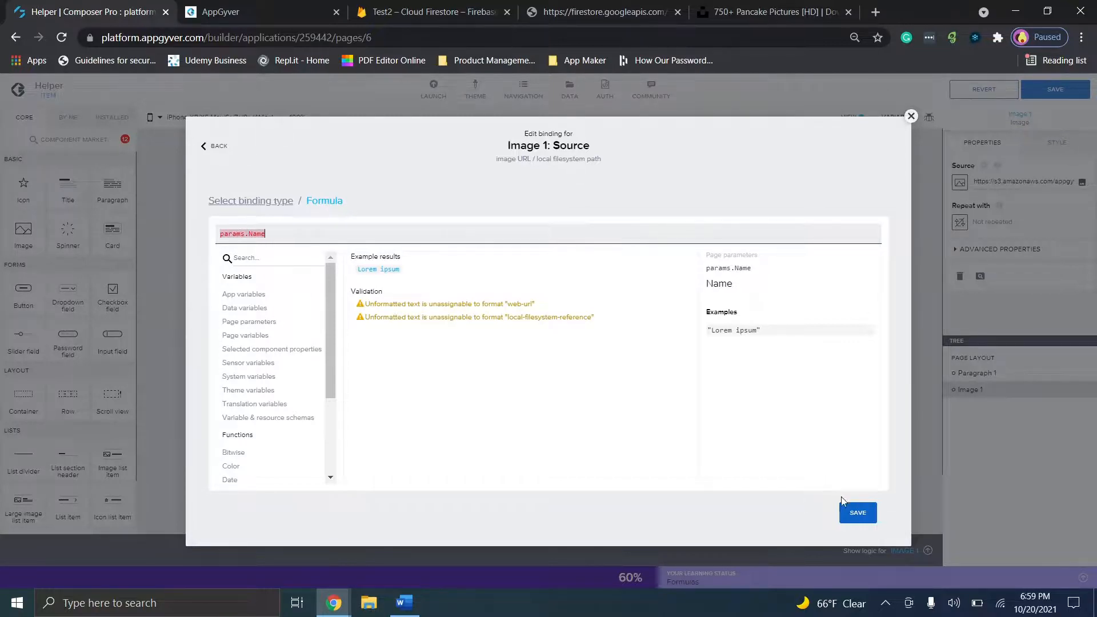
{"action": "left_click", "coordinate": [851, 512]}
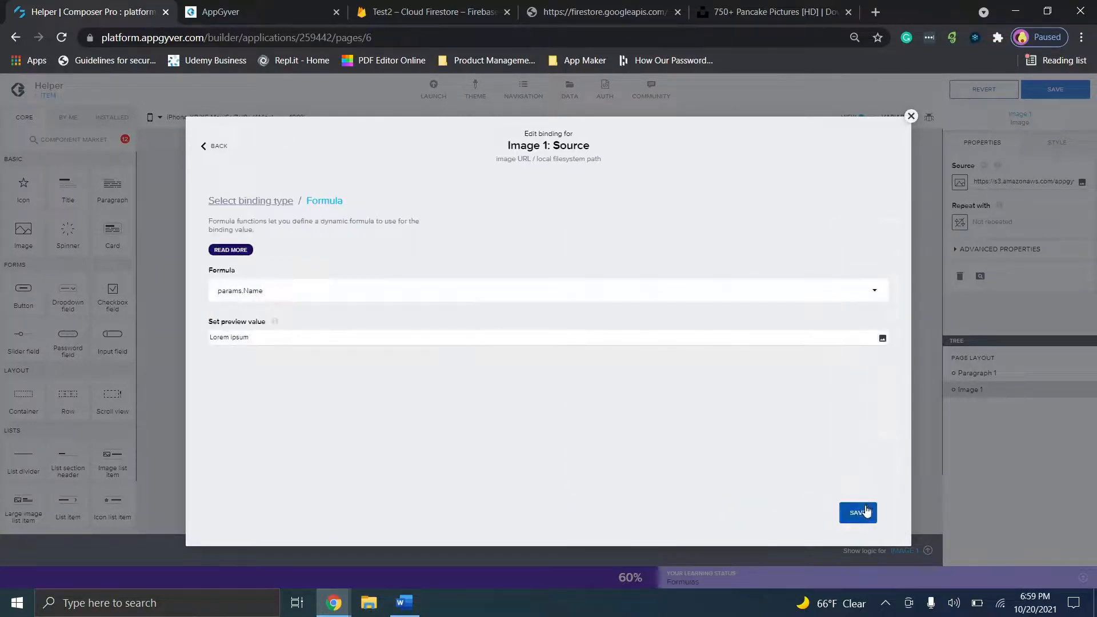
{"action": "left_click", "coordinate": [860, 512]}
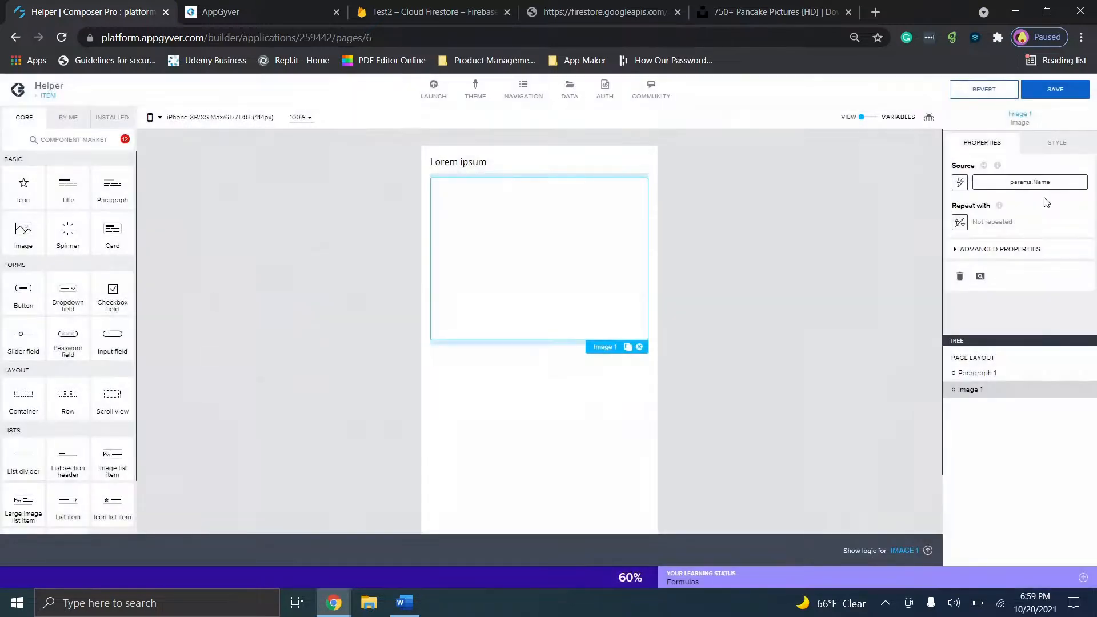
{"action": "left_click", "coordinate": [1058, 89]}
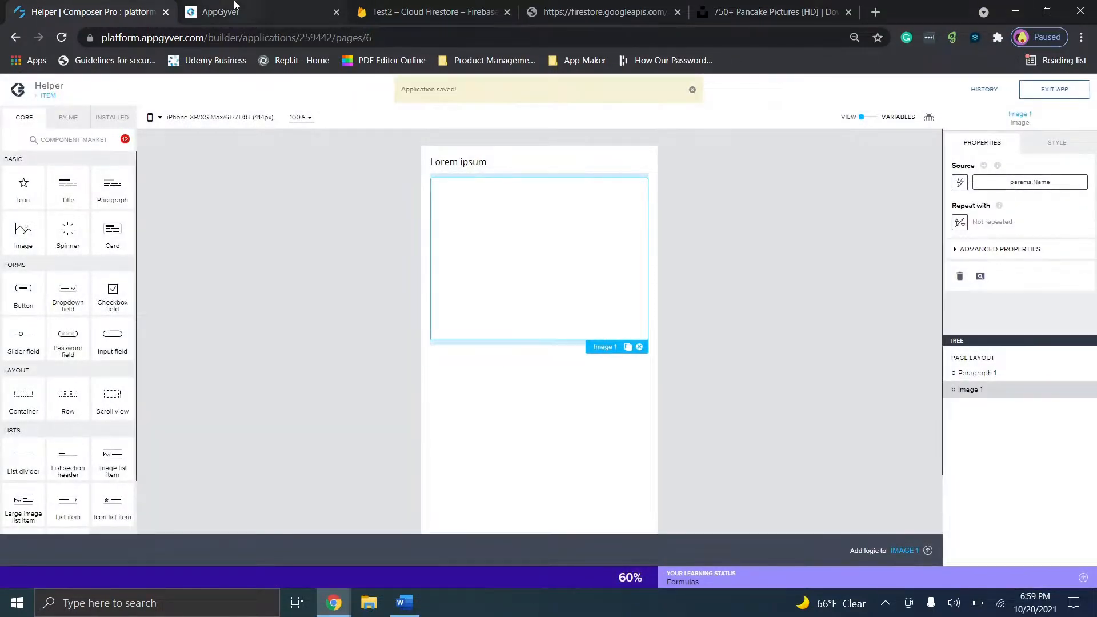
Step: In the app preview, open the Description2 item from the Home list to check its detail page, and return to Home
{"action": "left_click", "coordinate": [226, 12]}
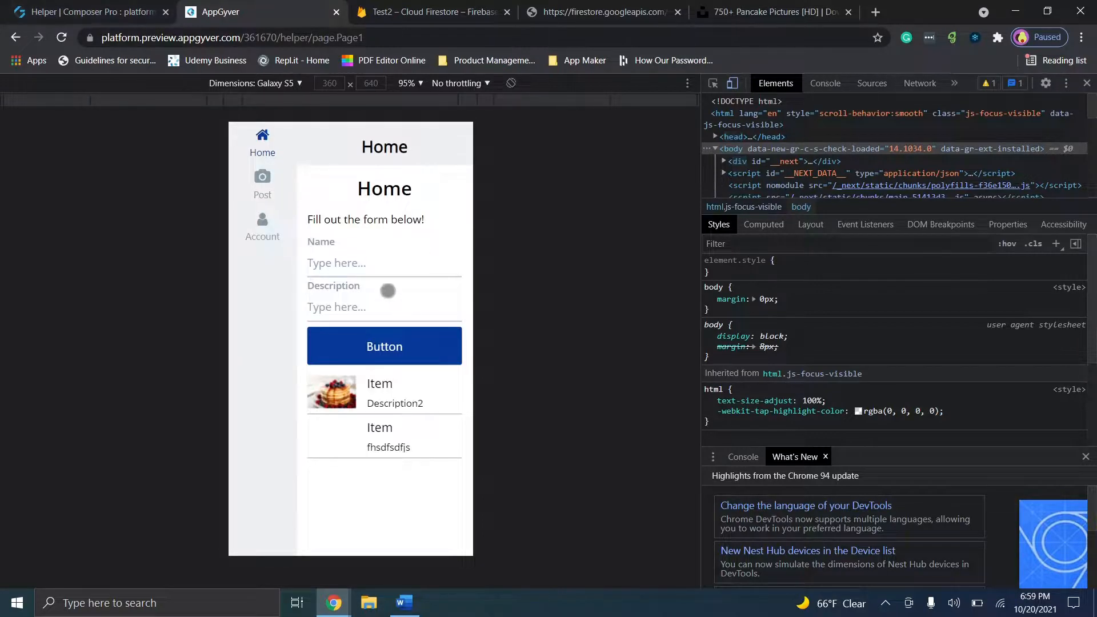
{"action": "left_click", "coordinate": [263, 144]}
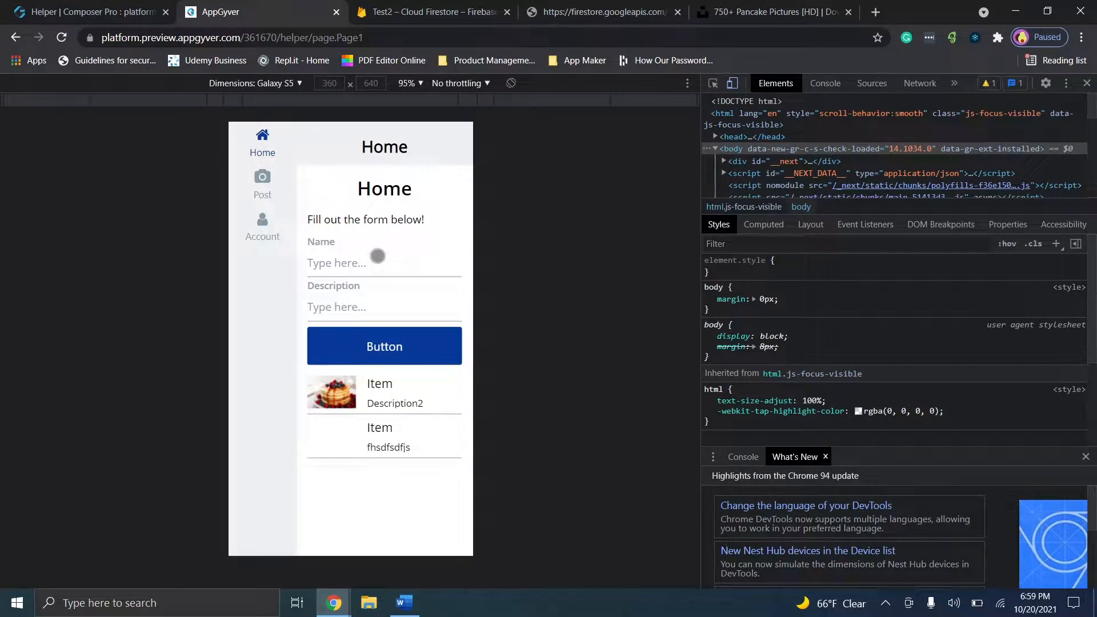
{"action": "left_click", "coordinate": [327, 401]}
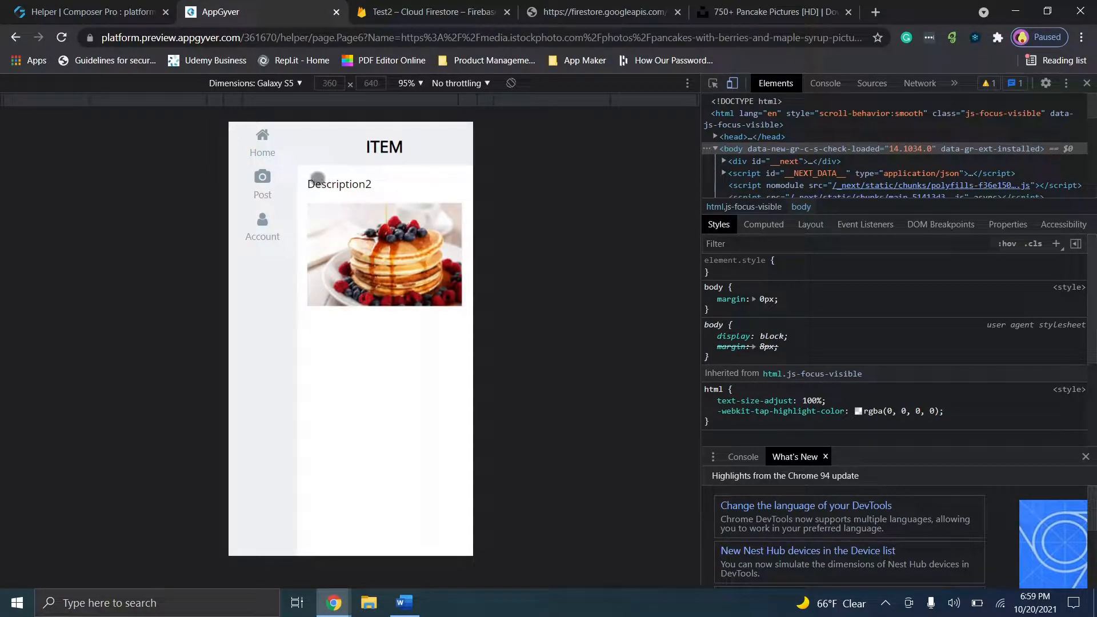
{"action": "left_click", "coordinate": [267, 147]}
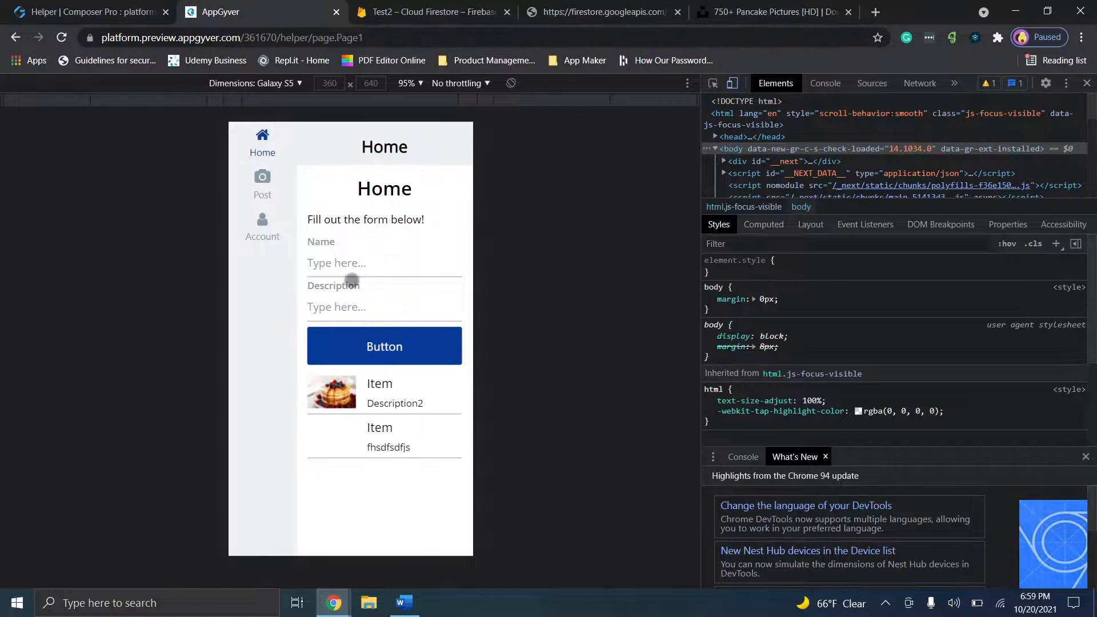
Step: Copy the address of the Unsplash image of dark berry-topped pancakes on a wooden board and paste it into the preview's Name field
{"action": "left_click", "coordinate": [726, 3]}
{"action": "right_click", "coordinate": [428, 393]}
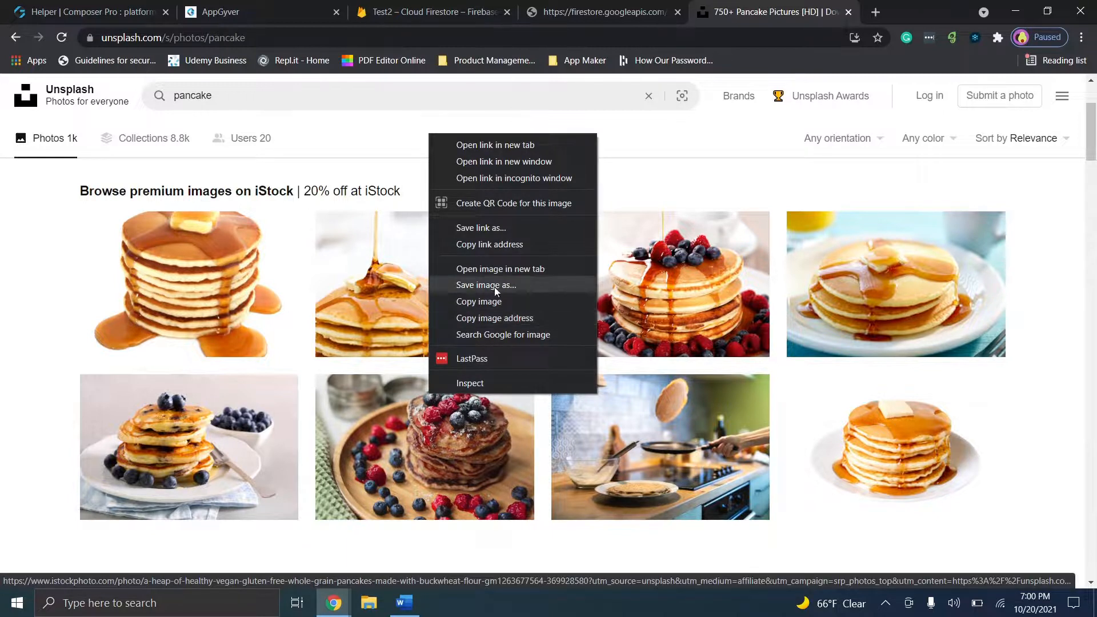
{"action": "left_click", "coordinate": [504, 308]}
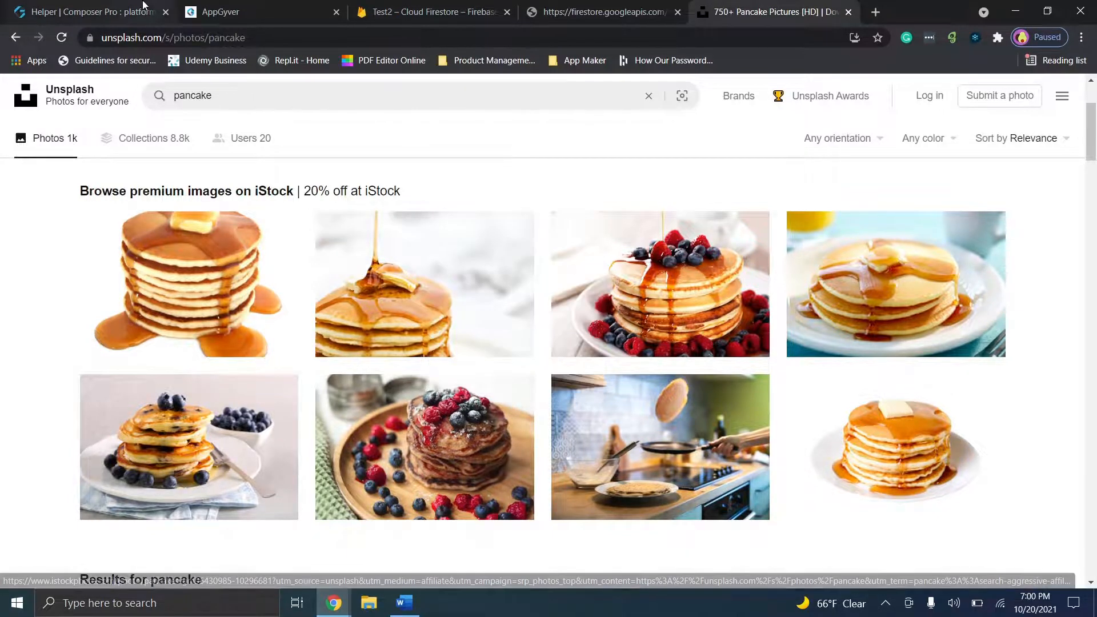
{"action": "key", "text": "ctrl+1"}
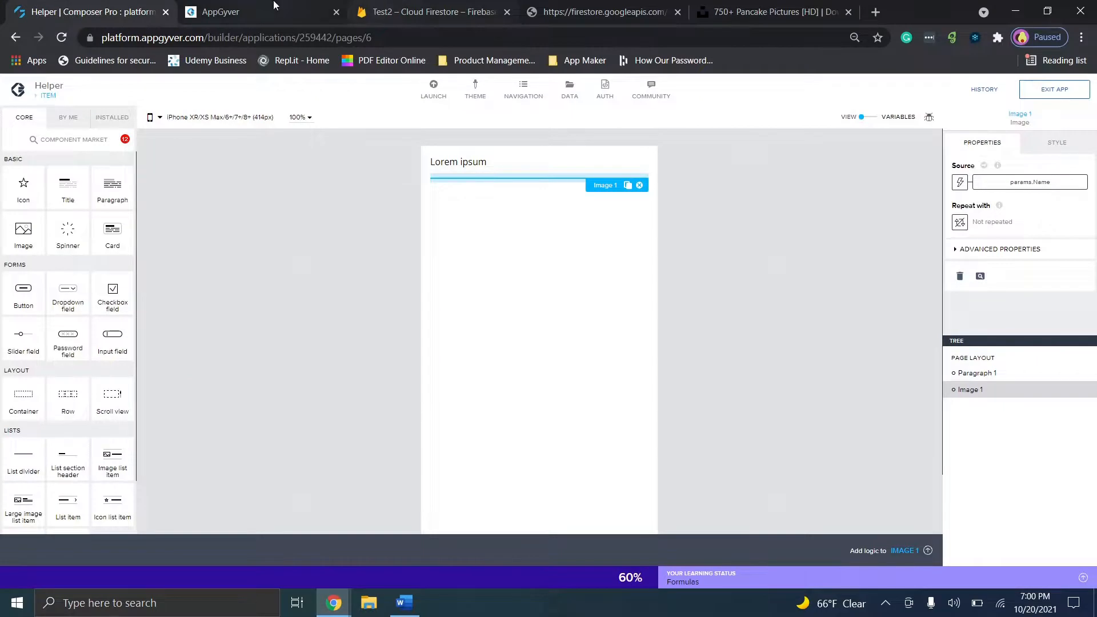
{"action": "key", "text": "ctrl+2"}
{"action": "key", "text": "ctrl+v"}
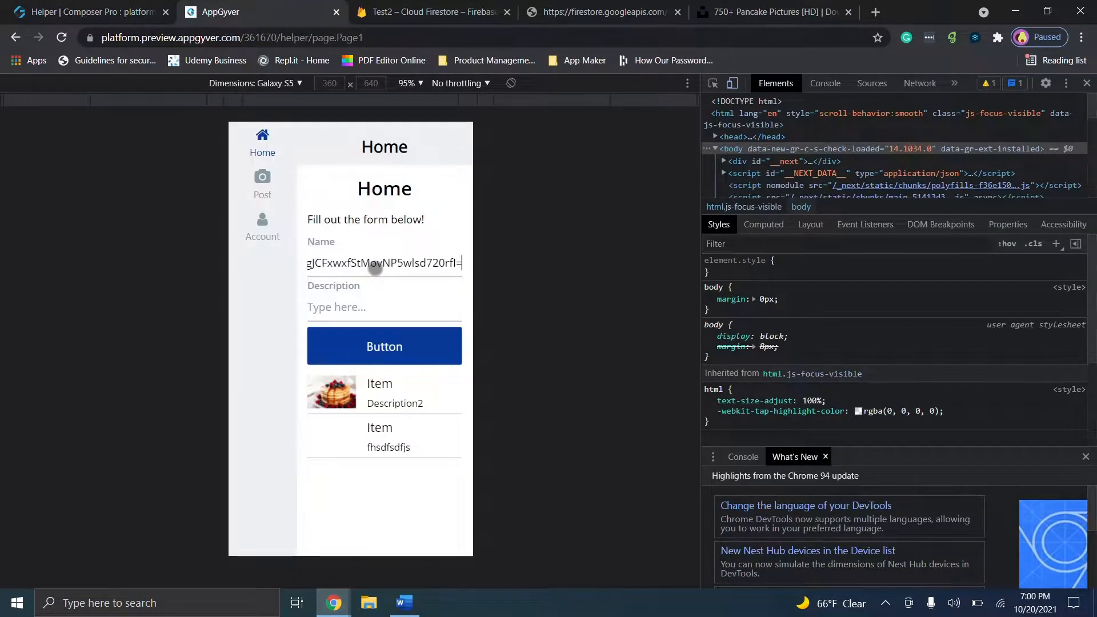
Step: Enter "It worked!" as the Description and submit the Home form
{"action": "left_click", "coordinate": [358, 301]}
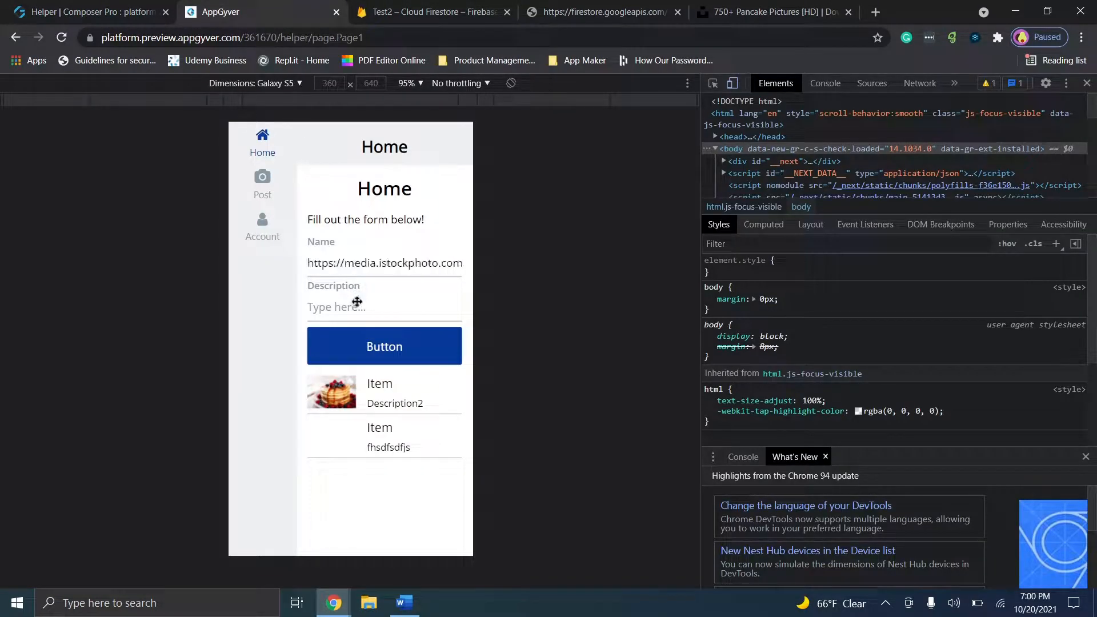
{"action": "type", "text": "It worked!"}
{"action": "left_click", "coordinate": [393, 352]}
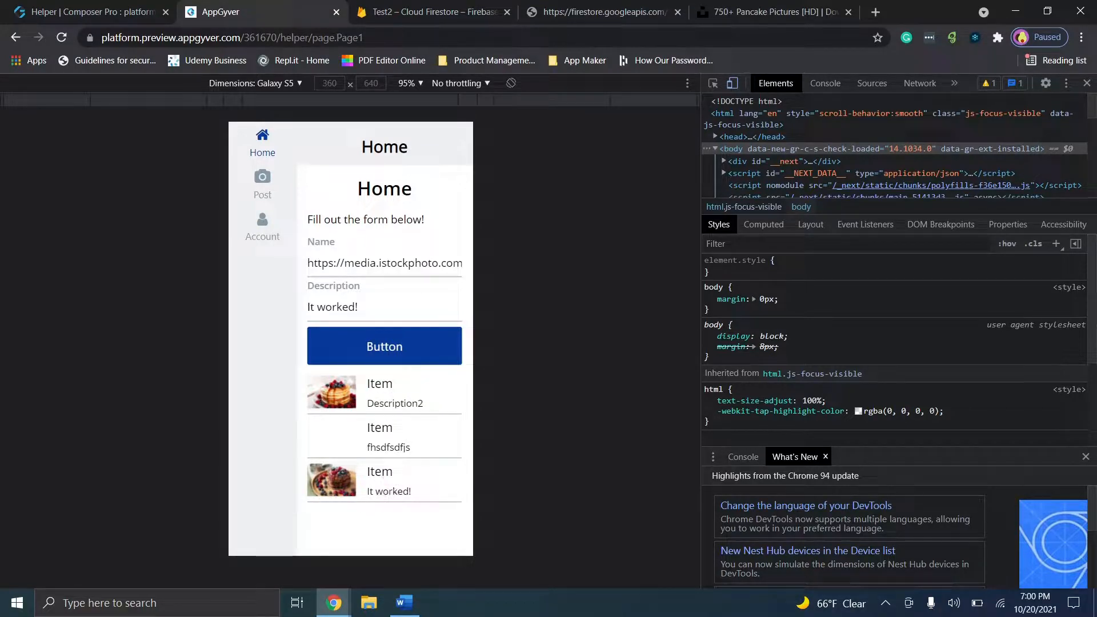
Step: Check the detail page of the "It worked!" item in the preview, go back to Home and return to the page editor
{"action": "left_click", "coordinate": [339, 484]}
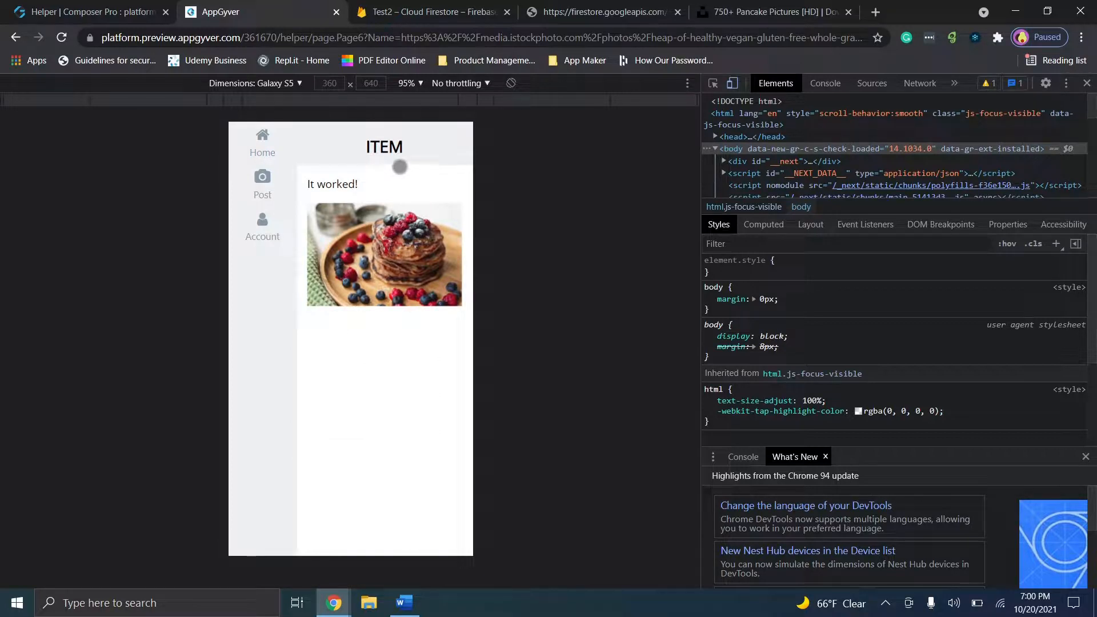
{"action": "left_click", "coordinate": [270, 154]}
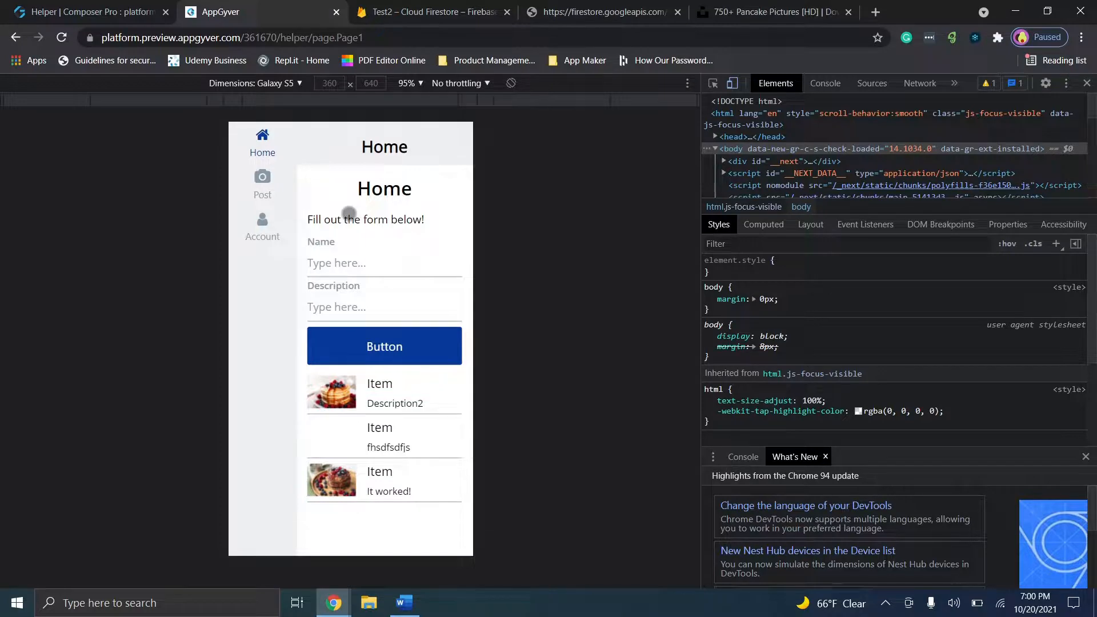
{"action": "left_click", "coordinate": [115, 12]}
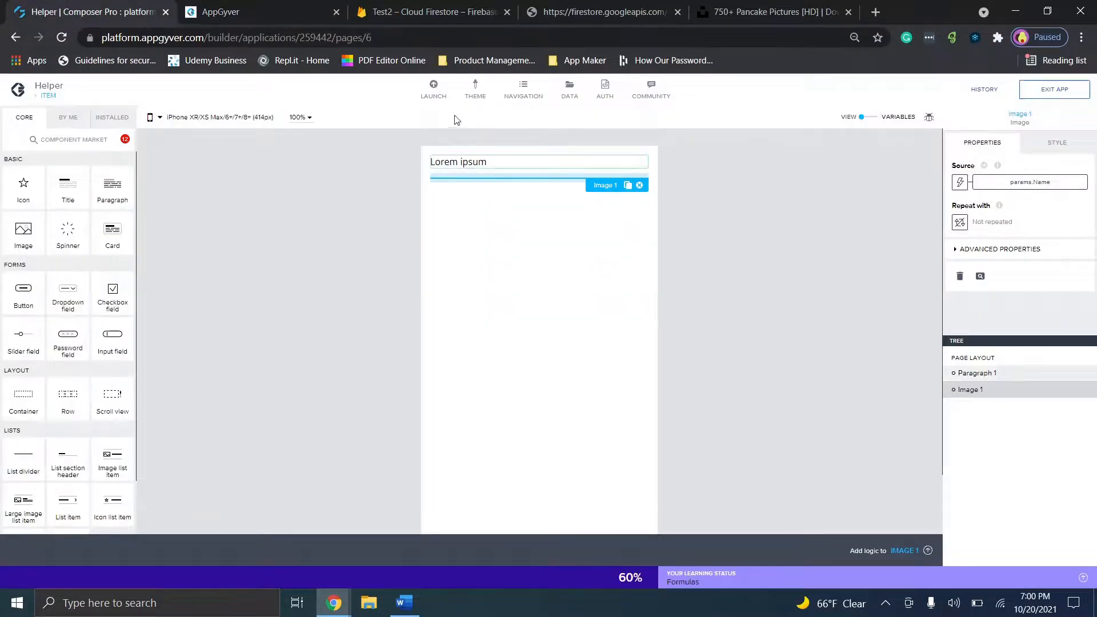
Step: Review the app's data resources and open the Post page in the editor
{"action": "left_click", "coordinate": [571, 91]}
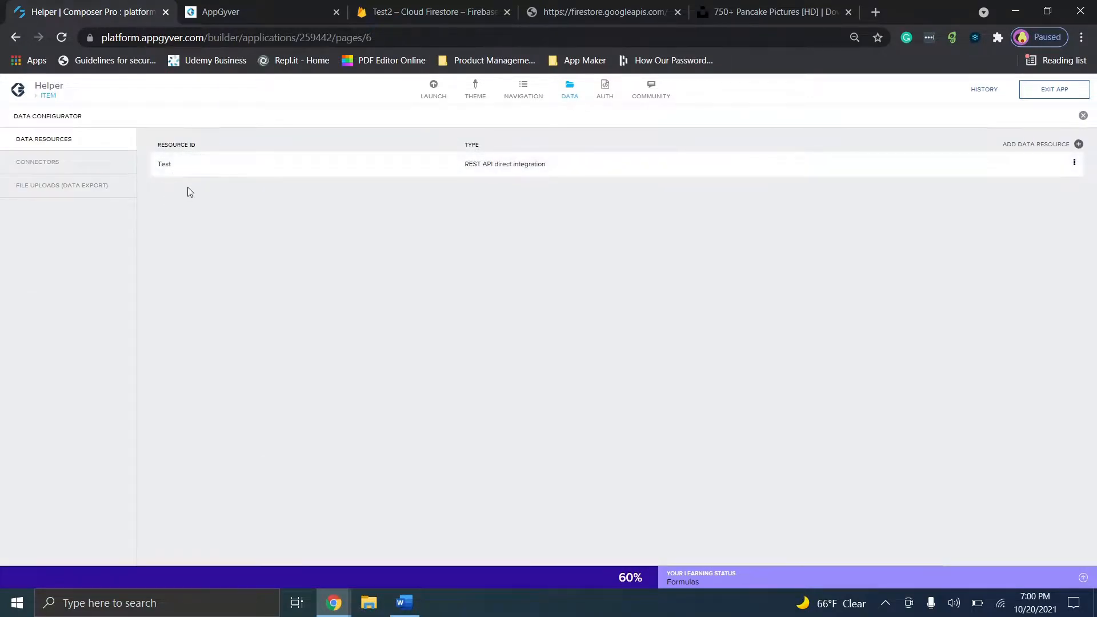
{"action": "left_click", "coordinate": [569, 94]}
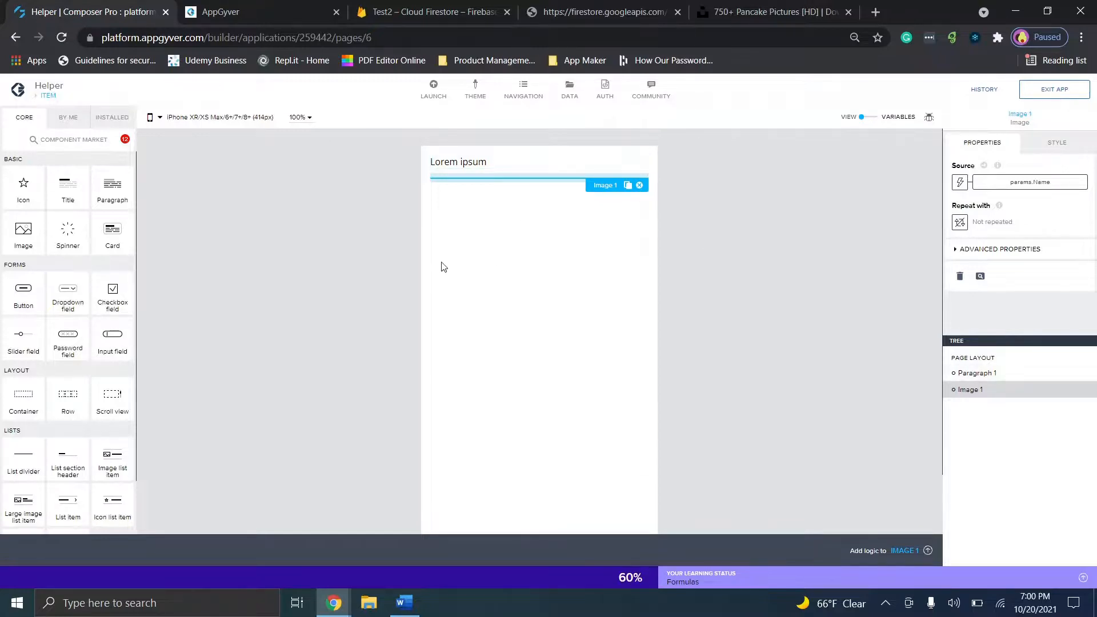
{"action": "left_click", "coordinate": [45, 95]}
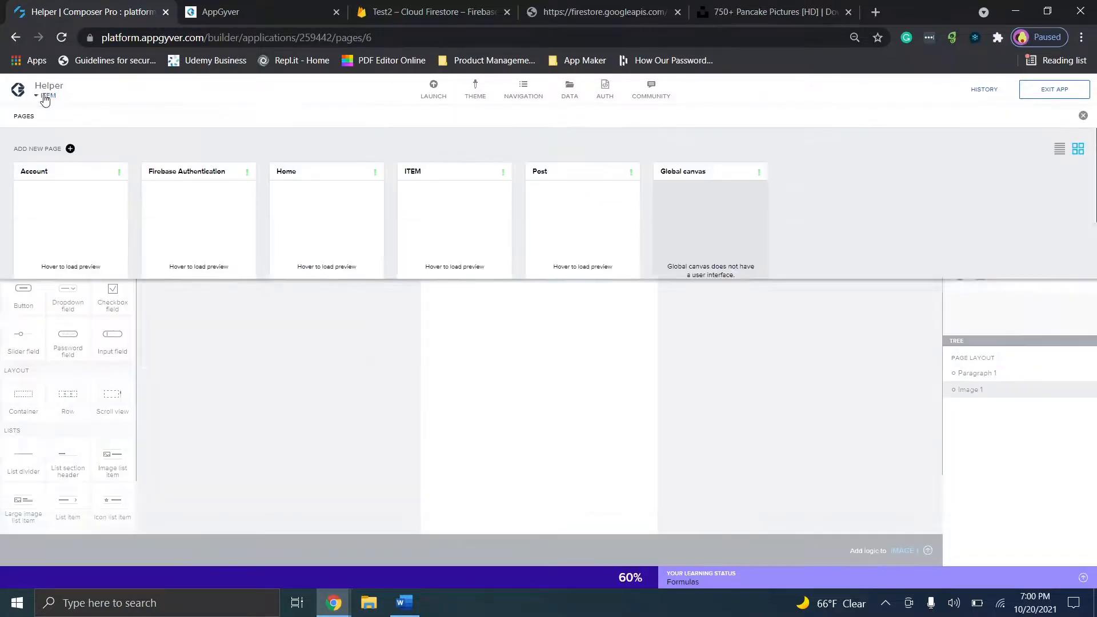
{"action": "left_click", "coordinate": [551, 235]}
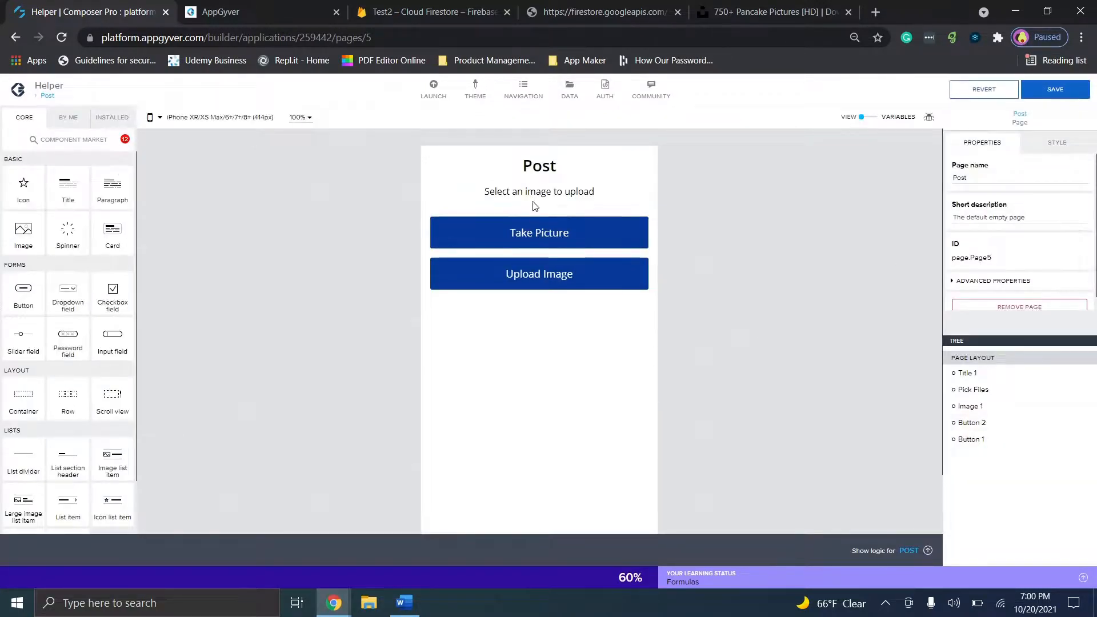
Step: Save the application before each page switch, going from Post to ITEM and on to the Home page
{"action": "left_click", "coordinate": [48, 95]}
{"action": "left_click", "coordinate": [351, 230]}
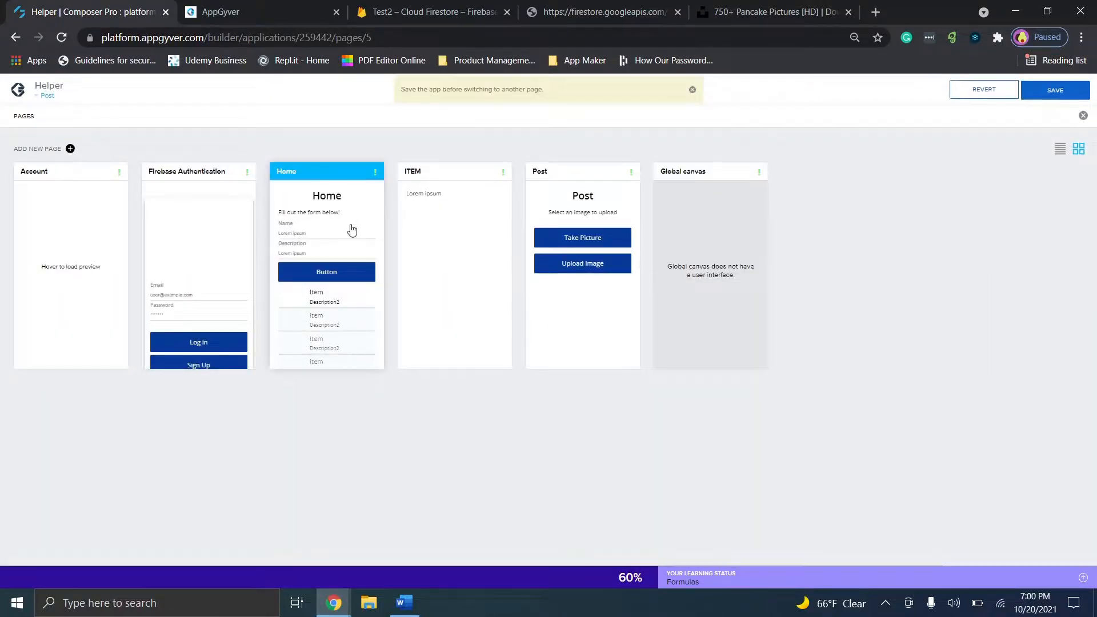
{"action": "left_click", "coordinate": [1056, 89]}
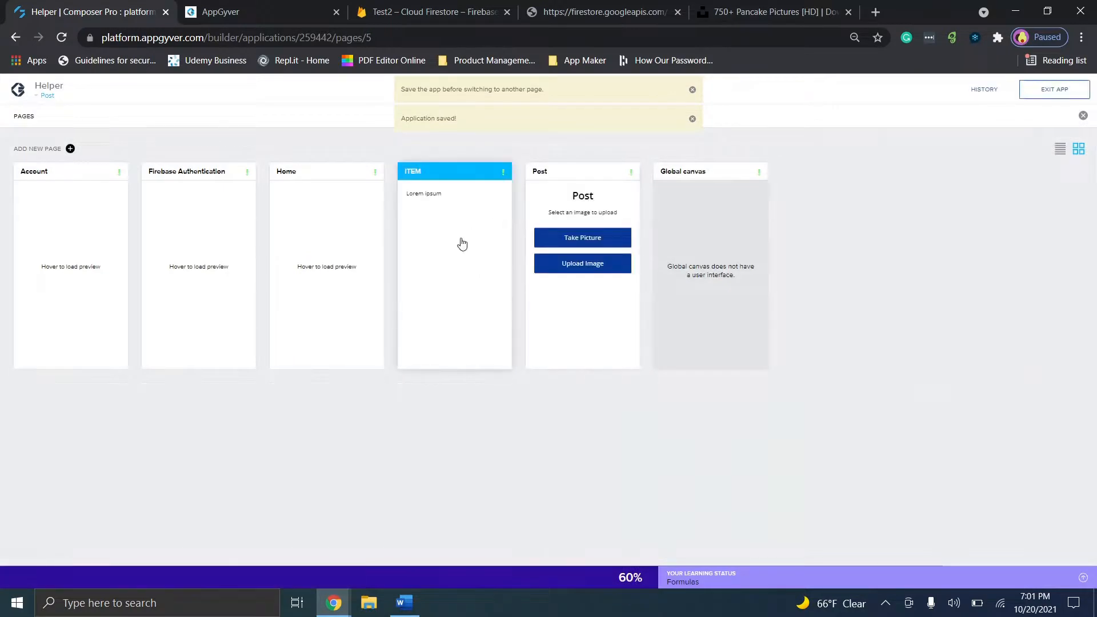
{"action": "left_click", "coordinate": [462, 244]}
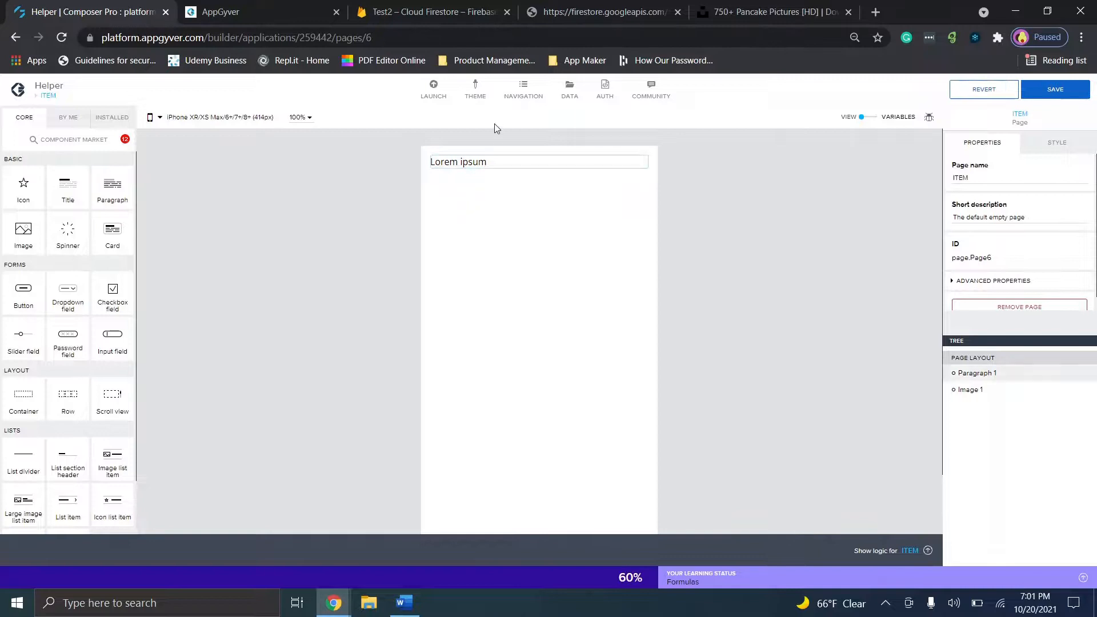
{"action": "left_click", "coordinate": [48, 96]}
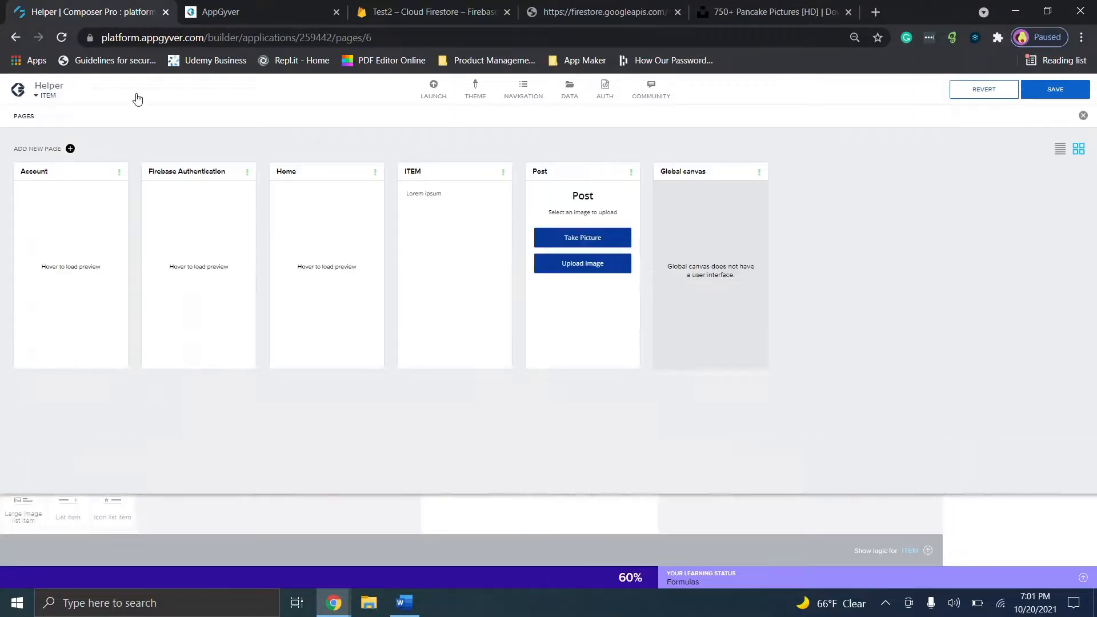
{"action": "left_click", "coordinate": [1076, 91]}
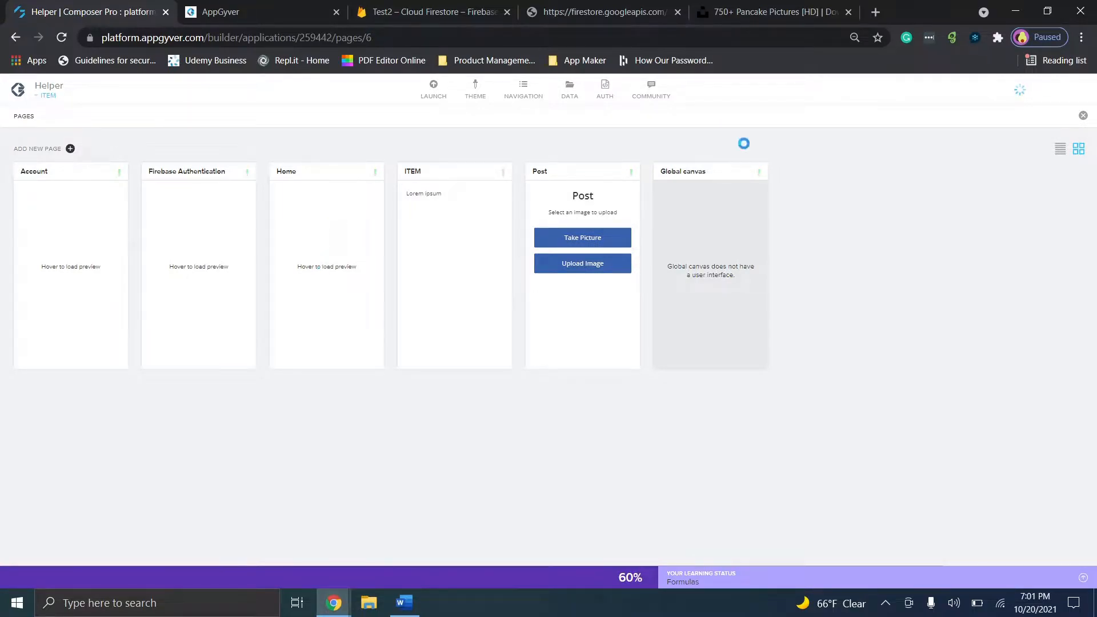
{"action": "left_click", "coordinate": [291, 245]}
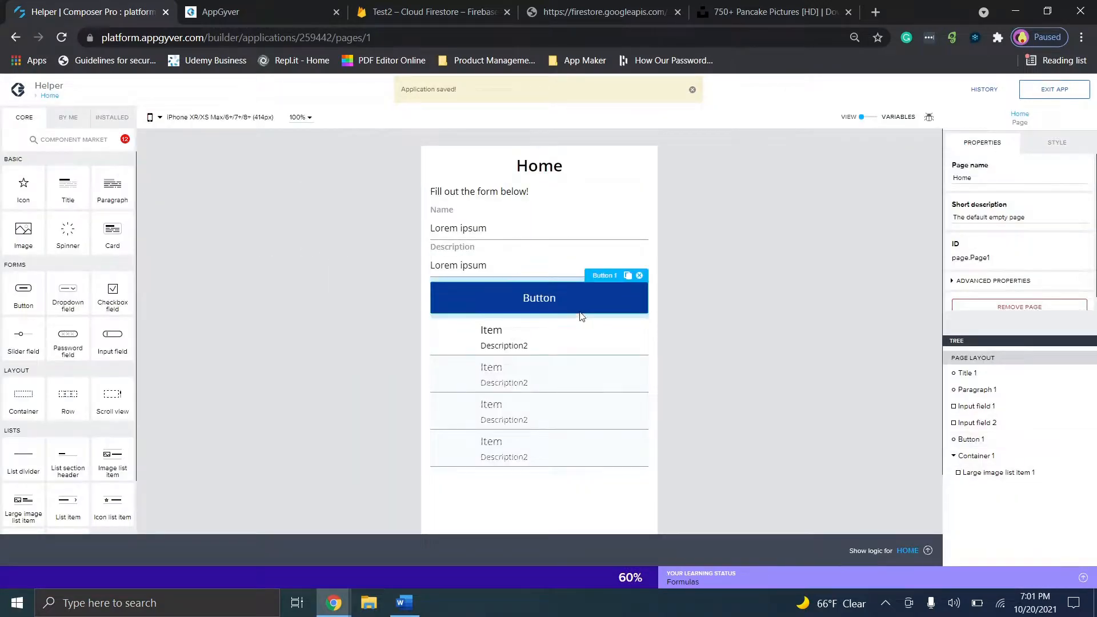
Step: Inspect the URL and method of the HTTP request in the Home page button's tap logic
{"action": "left_click", "coordinate": [580, 313]}
{"action": "left_click", "coordinate": [908, 552]}
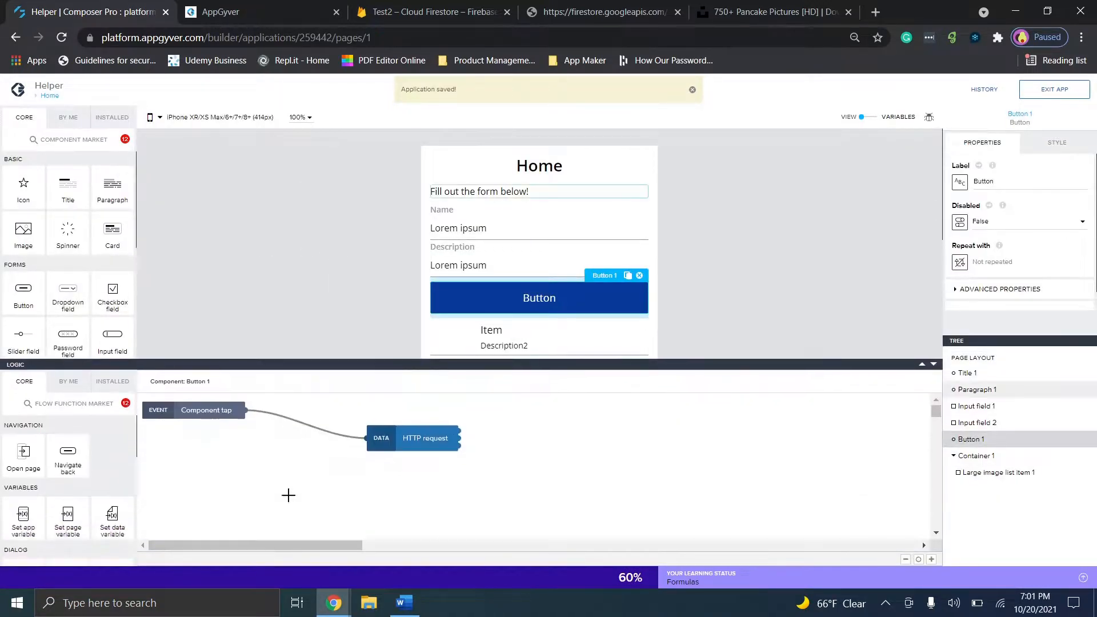
{"action": "left_click", "coordinate": [392, 435]}
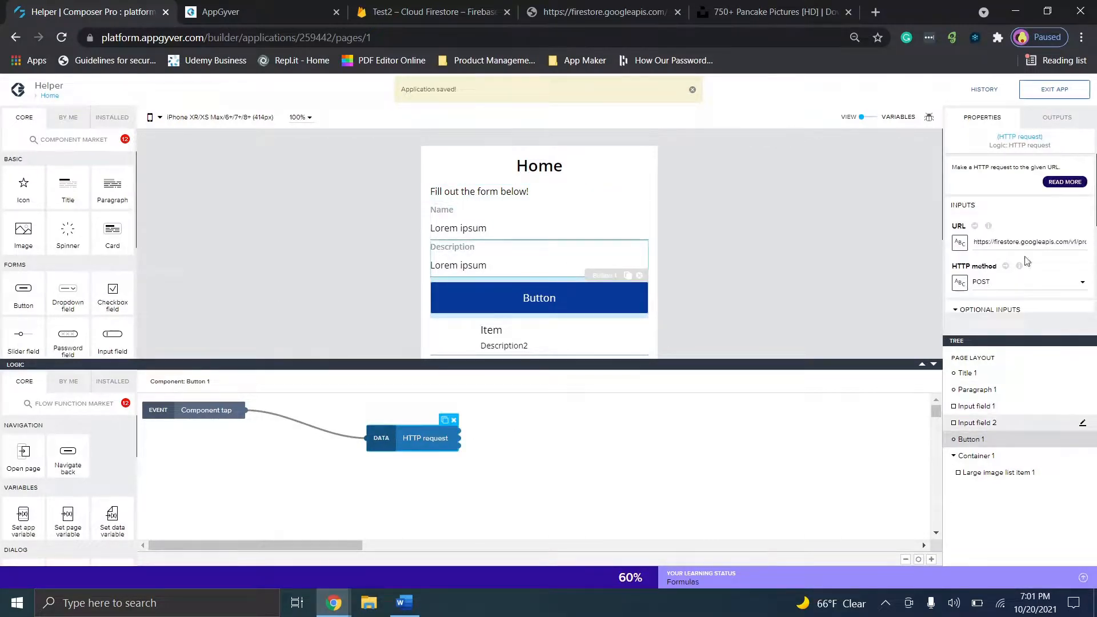
{"action": "triple_click", "coordinate": [975, 266]}
{"action": "left_click", "coordinate": [1045, 242]}
{"action": "key", "text": "ctrl+a"}
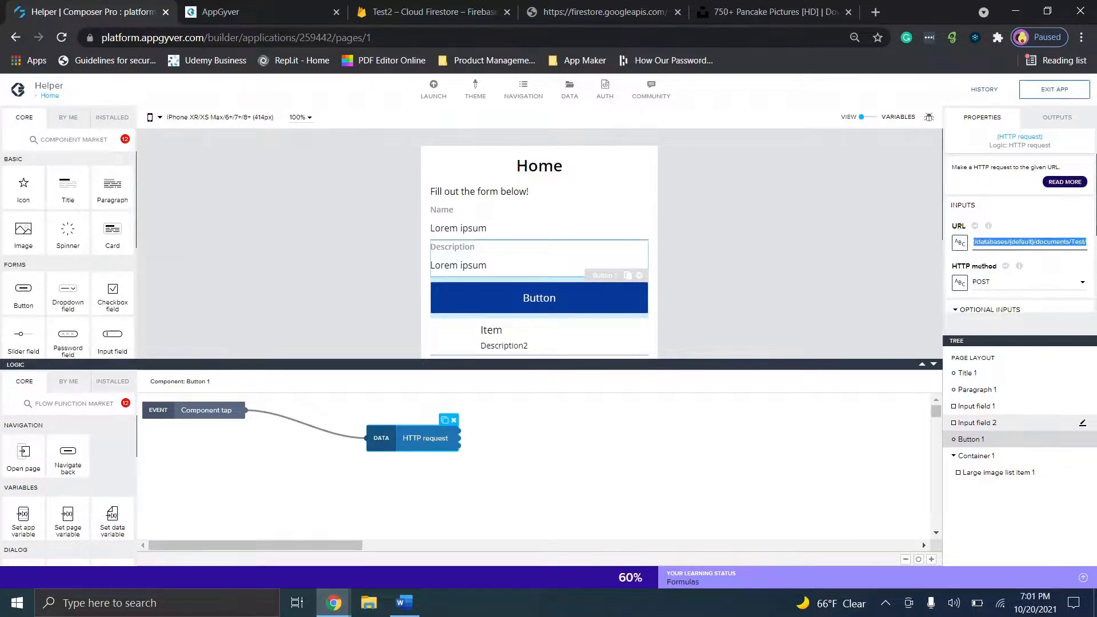
{"action": "left_click", "coordinate": [1052, 245]}
{"action": "scroll", "coordinate": [1052, 245], "scroll_direction": "down", "scroll_amount": 3}
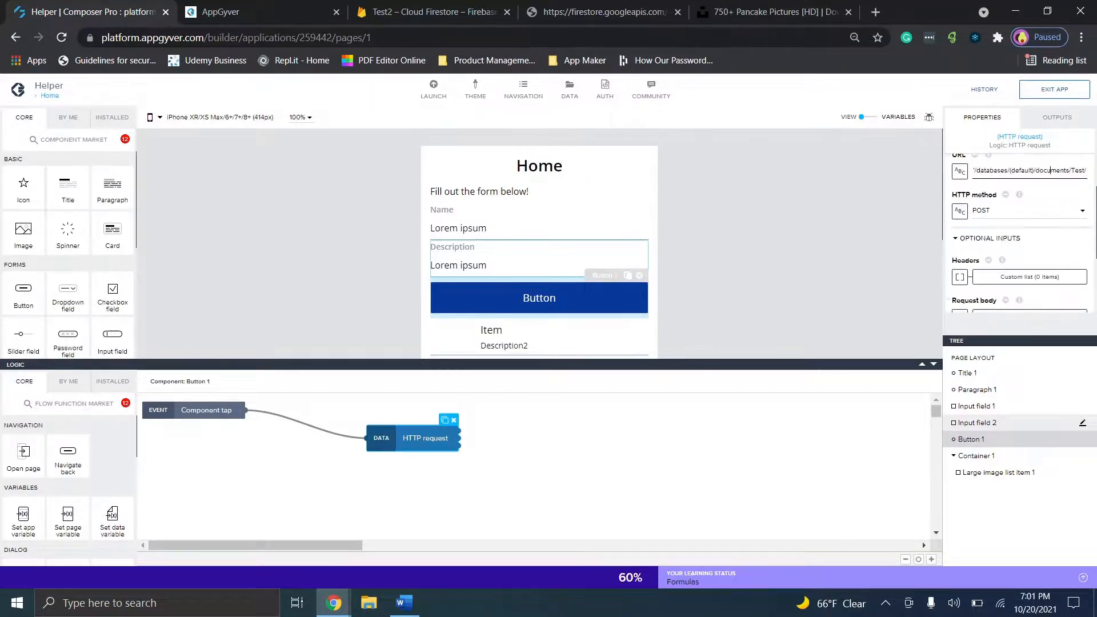
{"action": "scroll", "coordinate": [1028, 252], "scroll_direction": "down", "scroll_amount": 1}
Step: Review the formula bound to the HTTP request's body, then close the formula and the button's logic
{"action": "left_click", "coordinate": [1028, 204]}
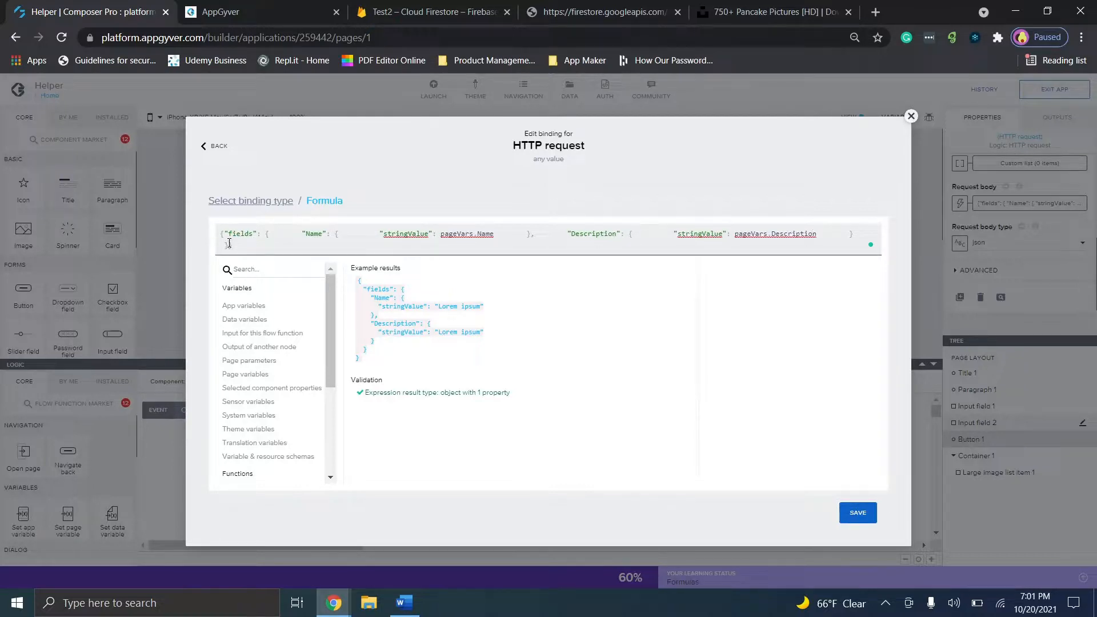
{"action": "left_click_drag", "start_coordinate": [230, 246], "coordinate": [200, 240]}
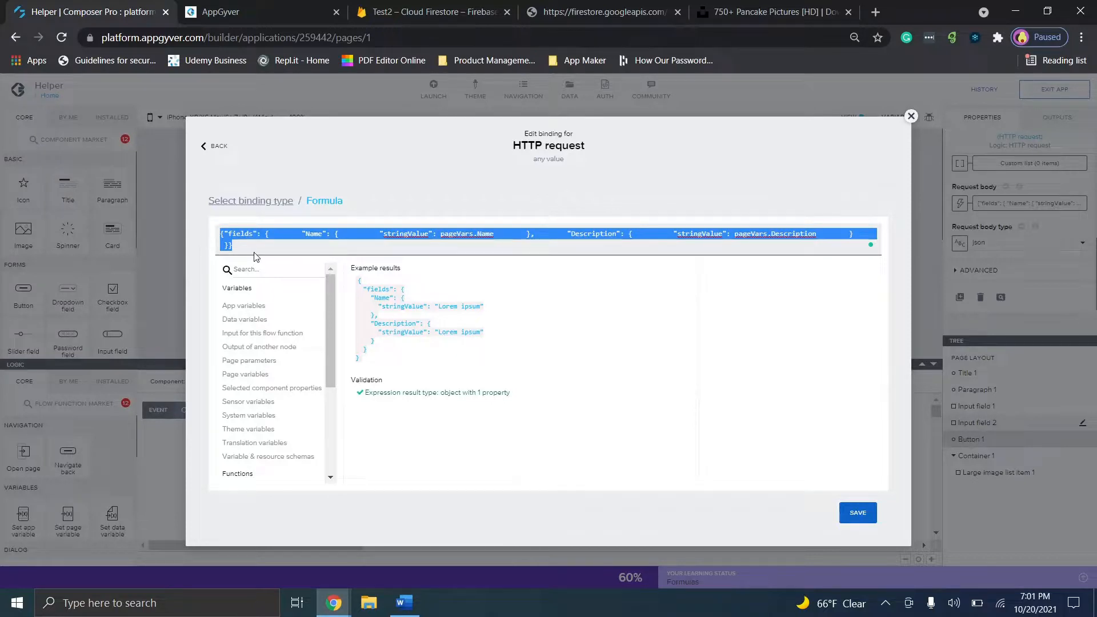
{"action": "left_click", "coordinate": [381, 247]}
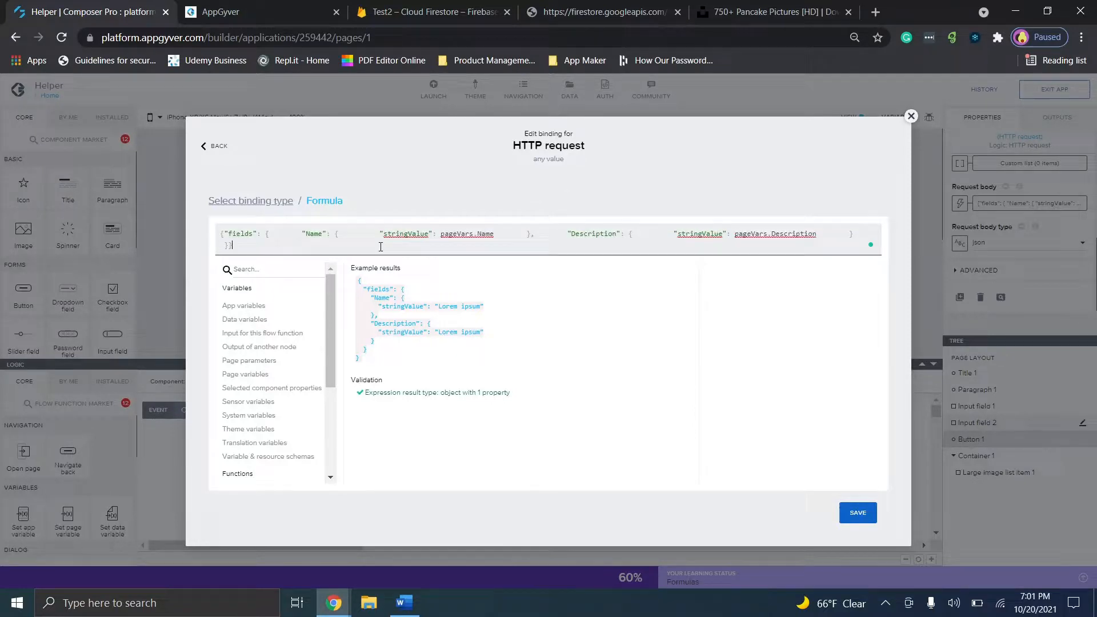
{"action": "left_click", "coordinate": [461, 231]}
{"action": "left_click", "coordinate": [780, 232]}
{"action": "left_click", "coordinate": [911, 117]}
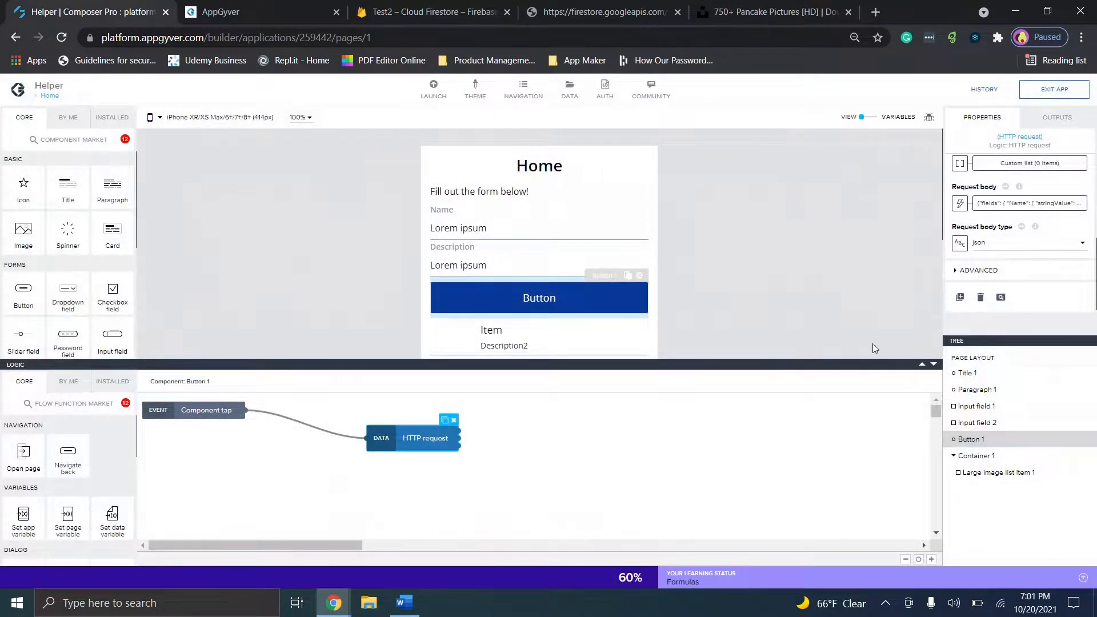
{"action": "left_click", "coordinate": [934, 366]}
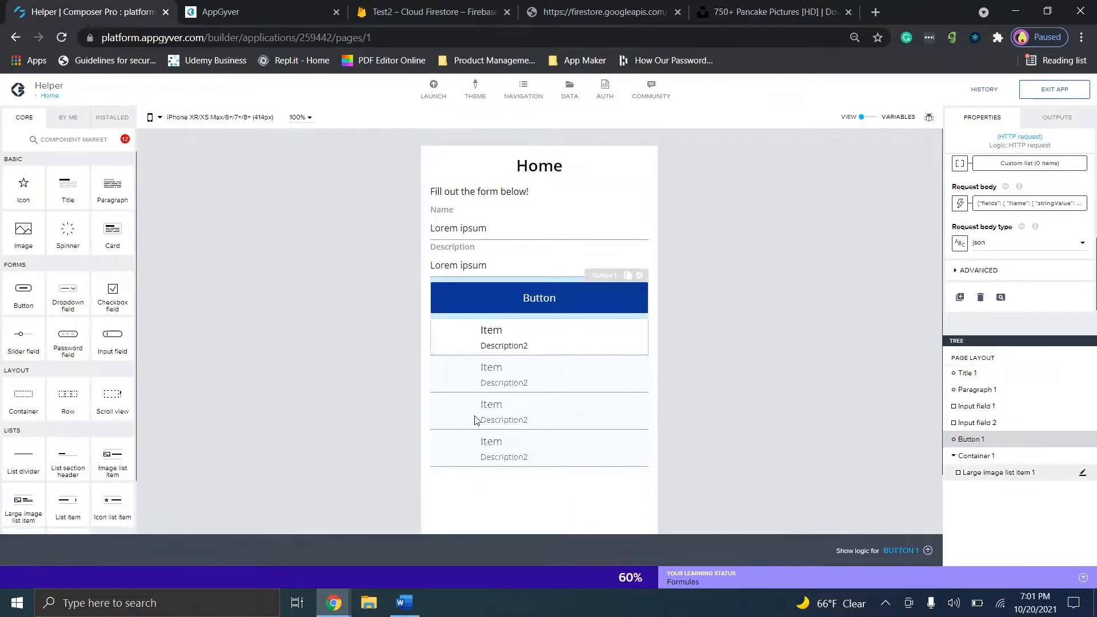
Step: Review the properties of the large image list item on the Home page and open its tap logic
{"action": "left_click", "coordinate": [517, 348]}
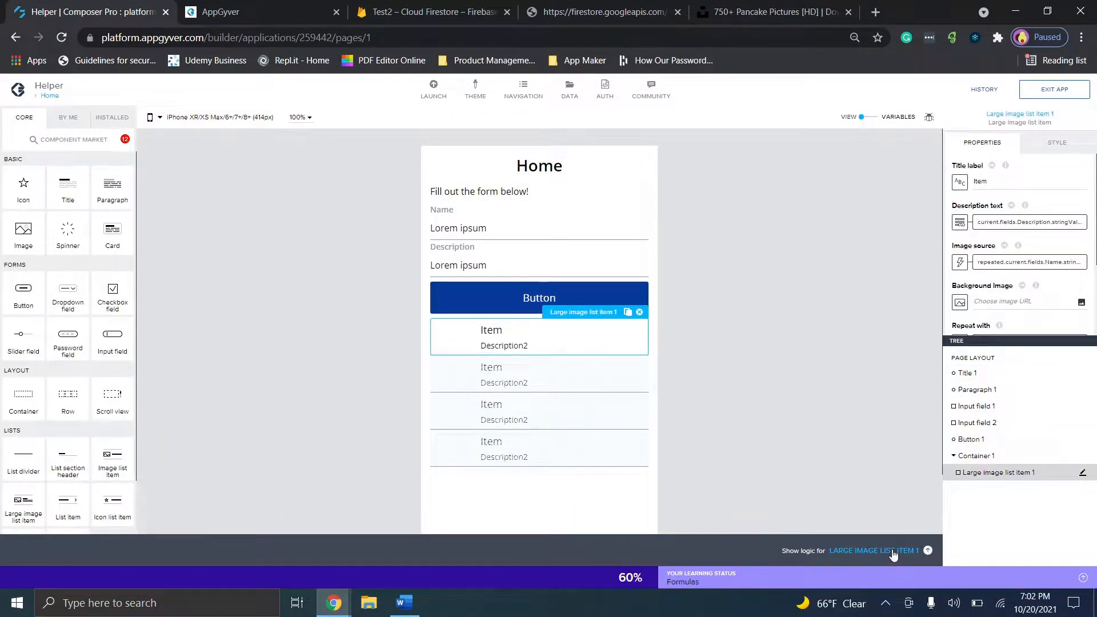
{"action": "scroll", "coordinate": [1020, 246], "scroll_direction": "down", "scroll_amount": 2}
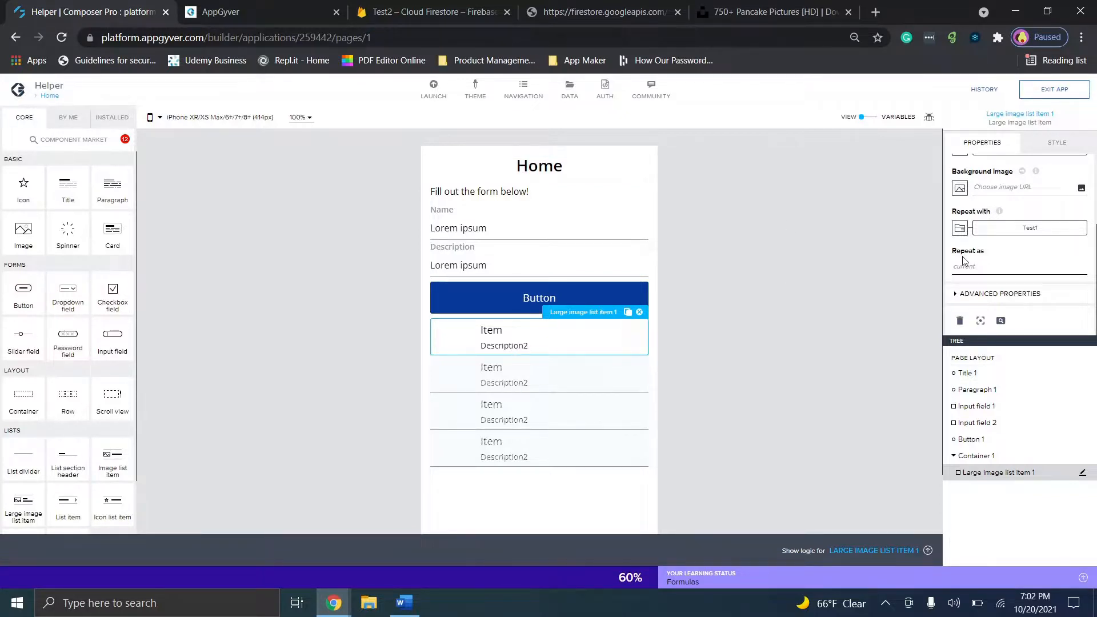
{"action": "left_click", "coordinate": [897, 562]}
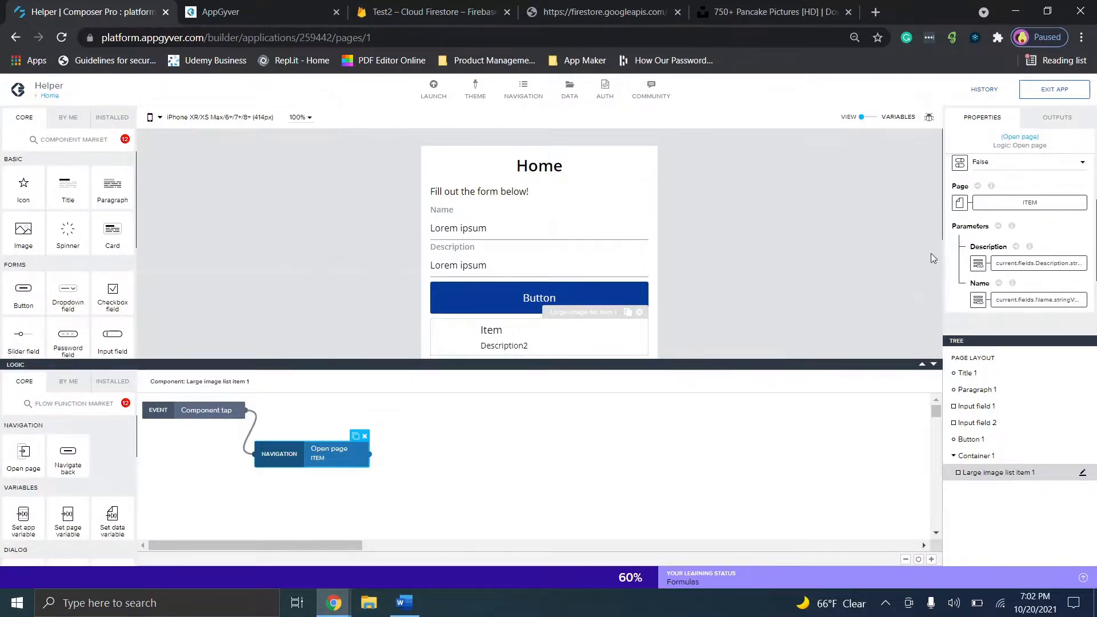
Step: Examine the data properties available for the Open page action's Description parameter, then close the binding and the list item's logic
{"action": "left_click", "coordinate": [978, 263]}
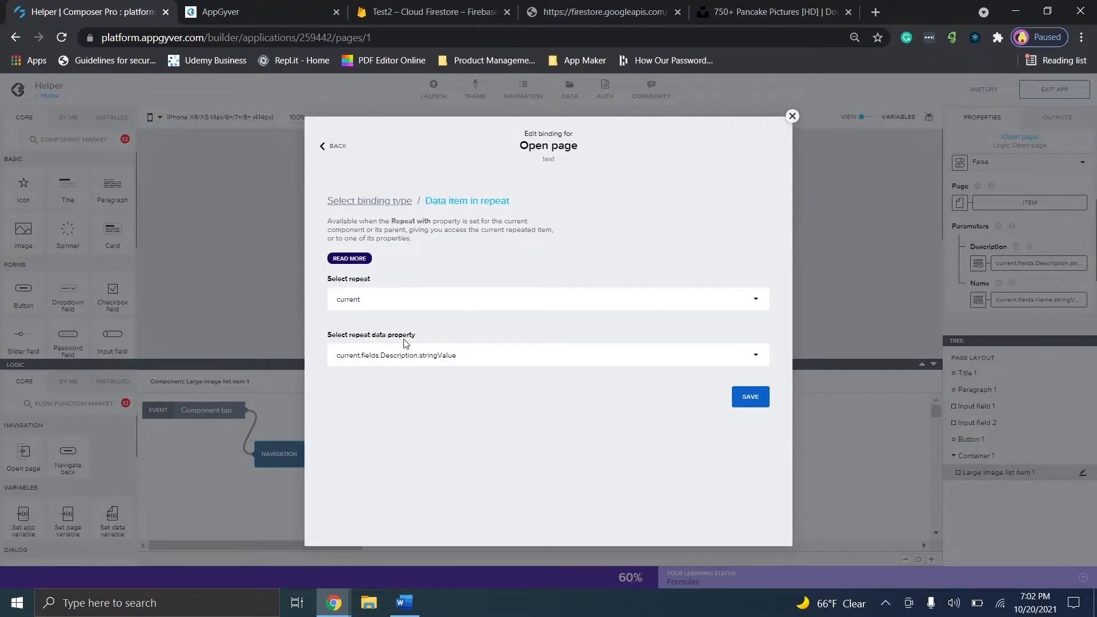
{"action": "left_click", "coordinate": [399, 353]}
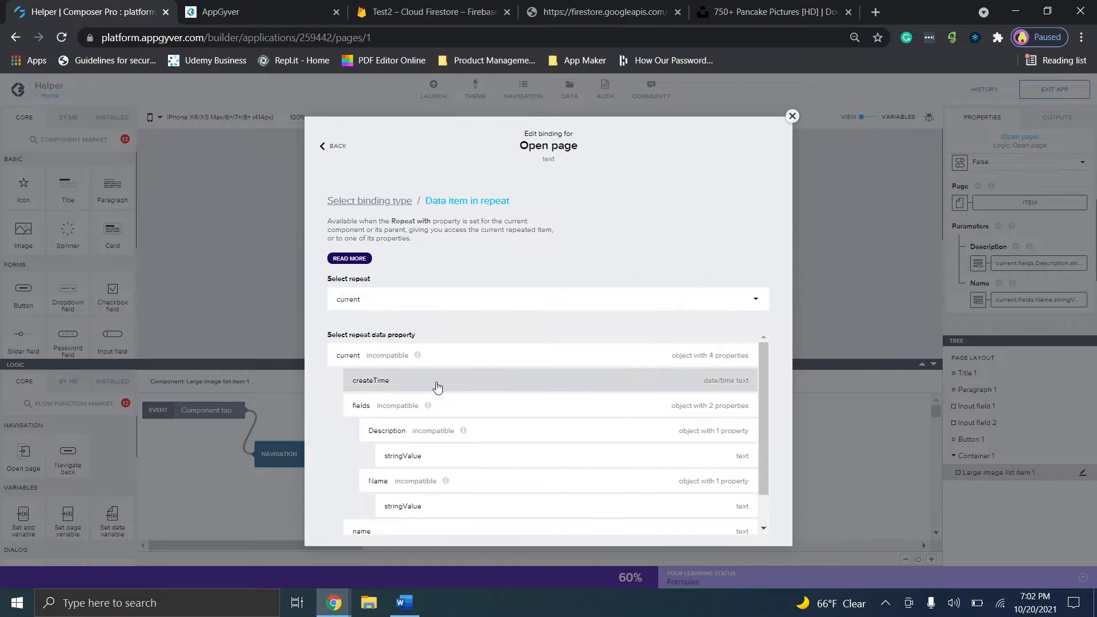
{"action": "scroll", "coordinate": [352, 399], "scroll_direction": "down", "scroll_amount": 2}
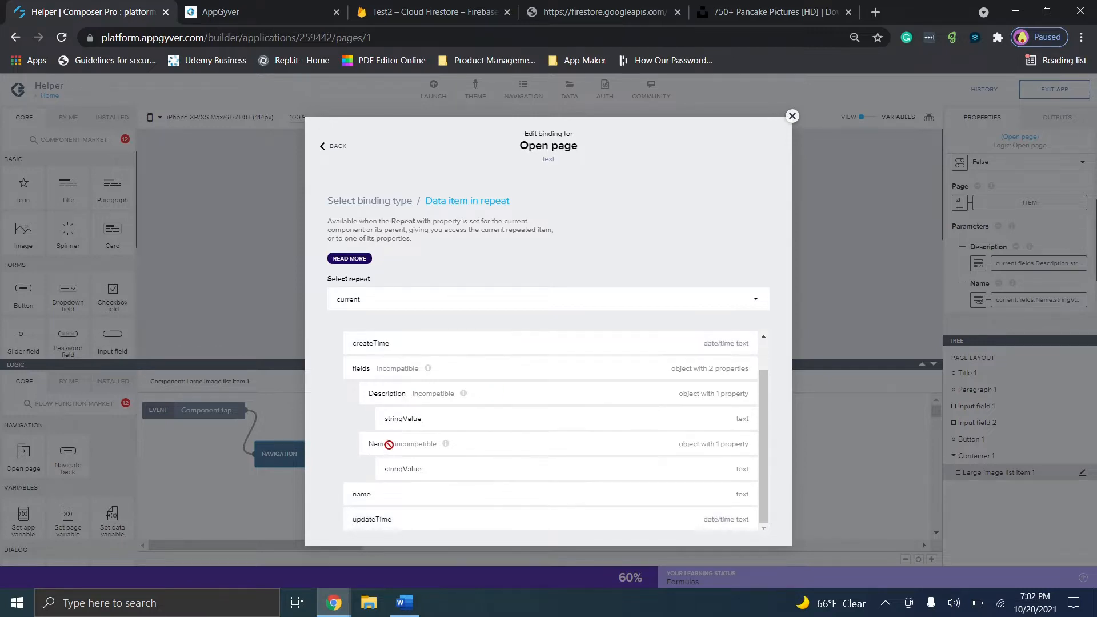
{"action": "scroll", "coordinate": [367, 443], "scroll_direction": "up", "scroll_amount": 2}
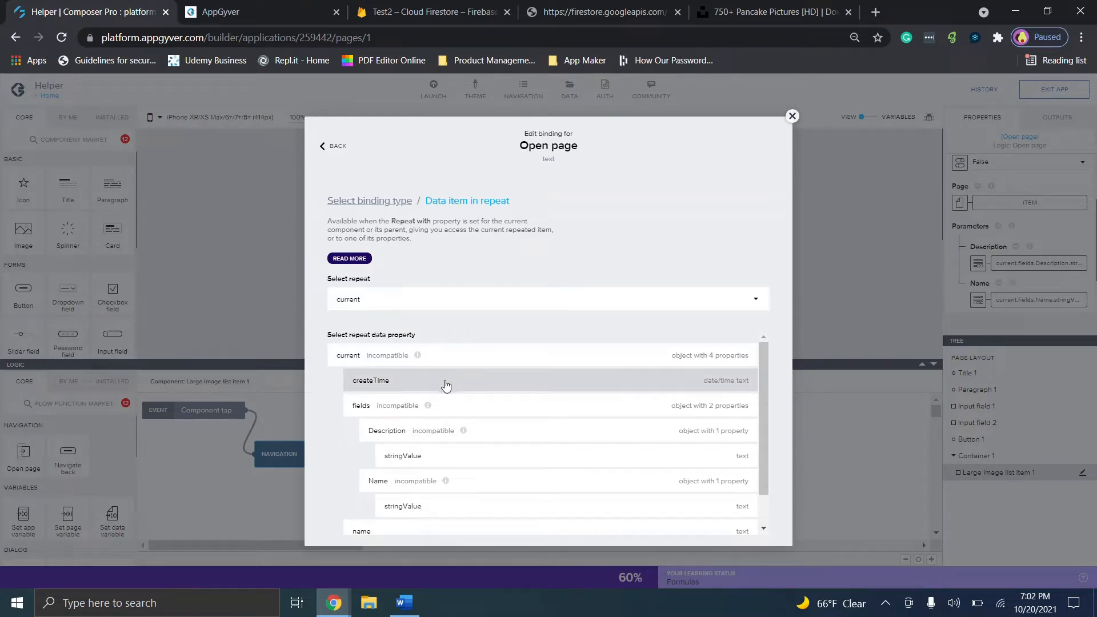
{"action": "left_click", "coordinate": [792, 116]}
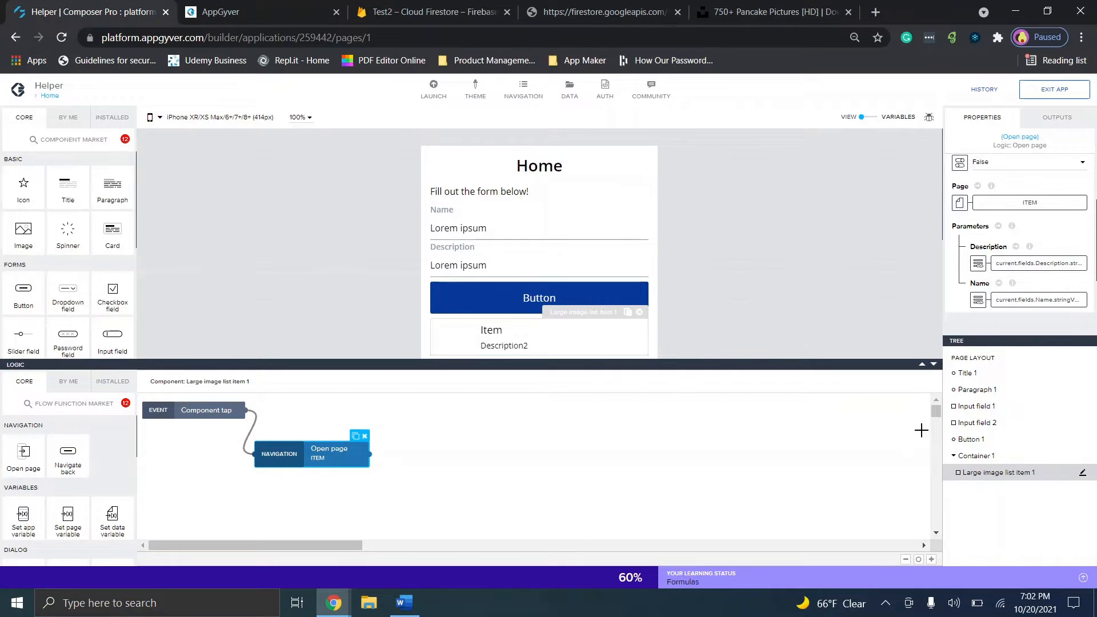
{"action": "left_click", "coordinate": [934, 364]}
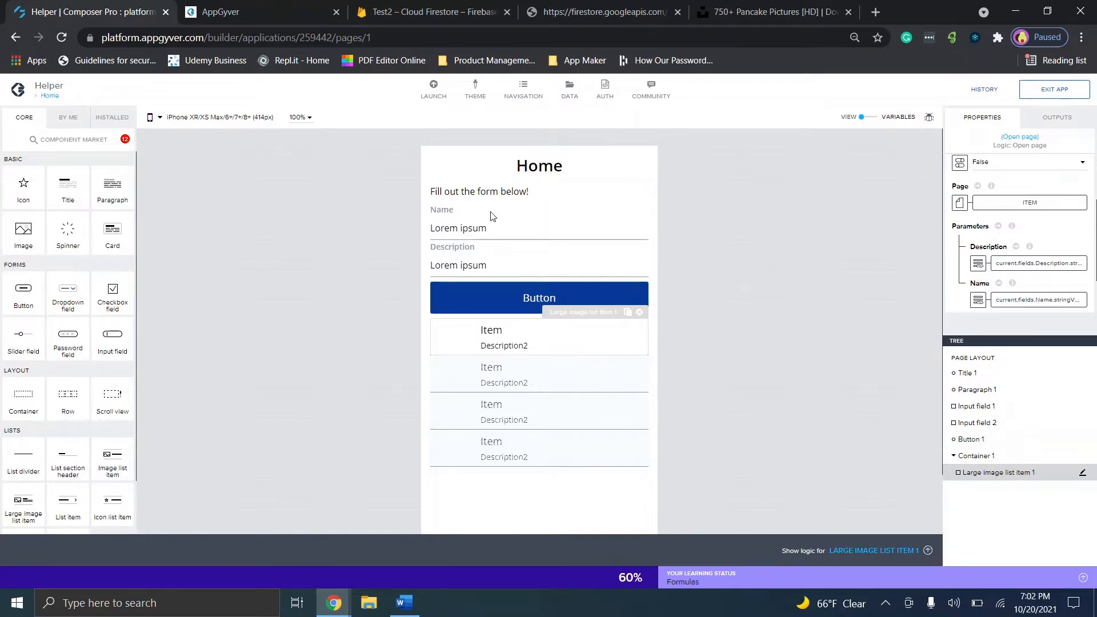
Step: Switch to the app preview, check the detail page of the "Description2" item and go back to Home
{"action": "key", "text": "ctrl+Tab"}
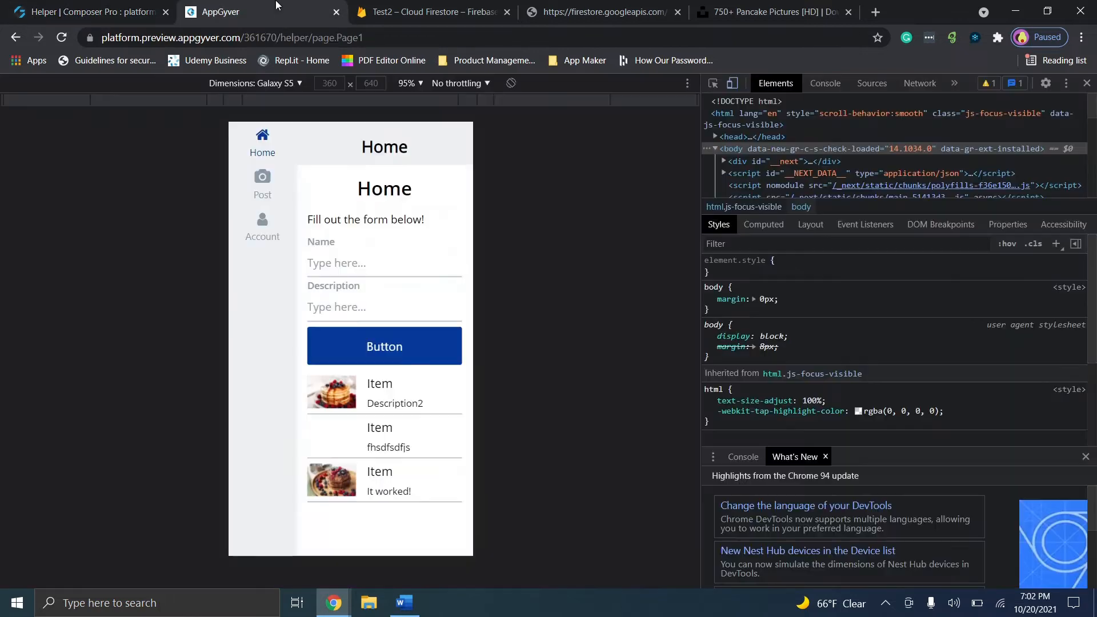
{"action": "left_click", "coordinate": [392, 393]}
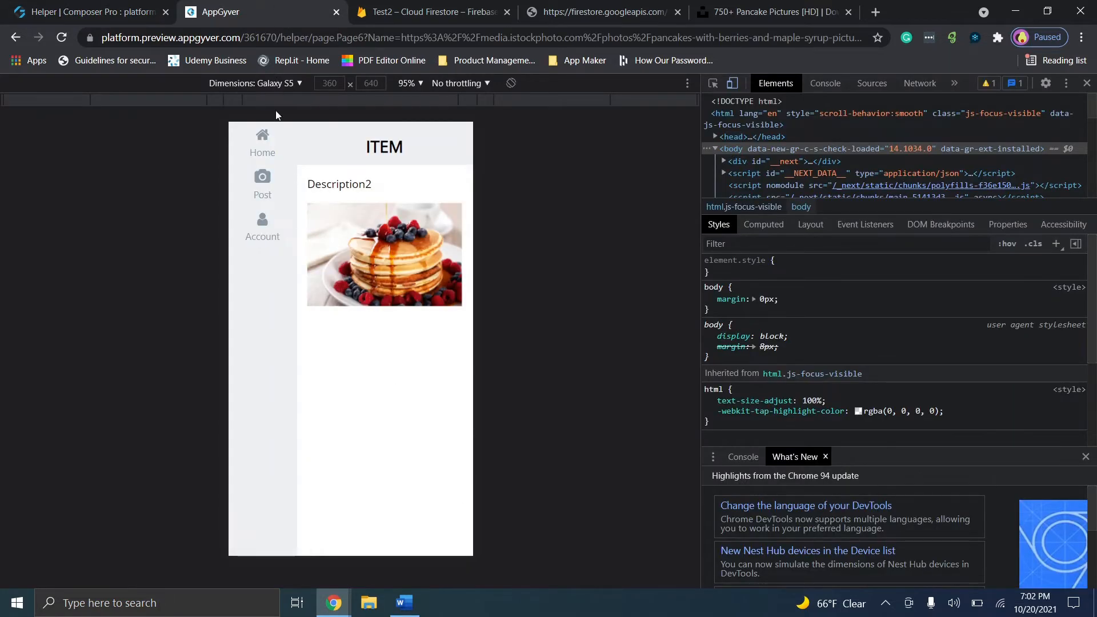
{"action": "left_click", "coordinate": [264, 162]}
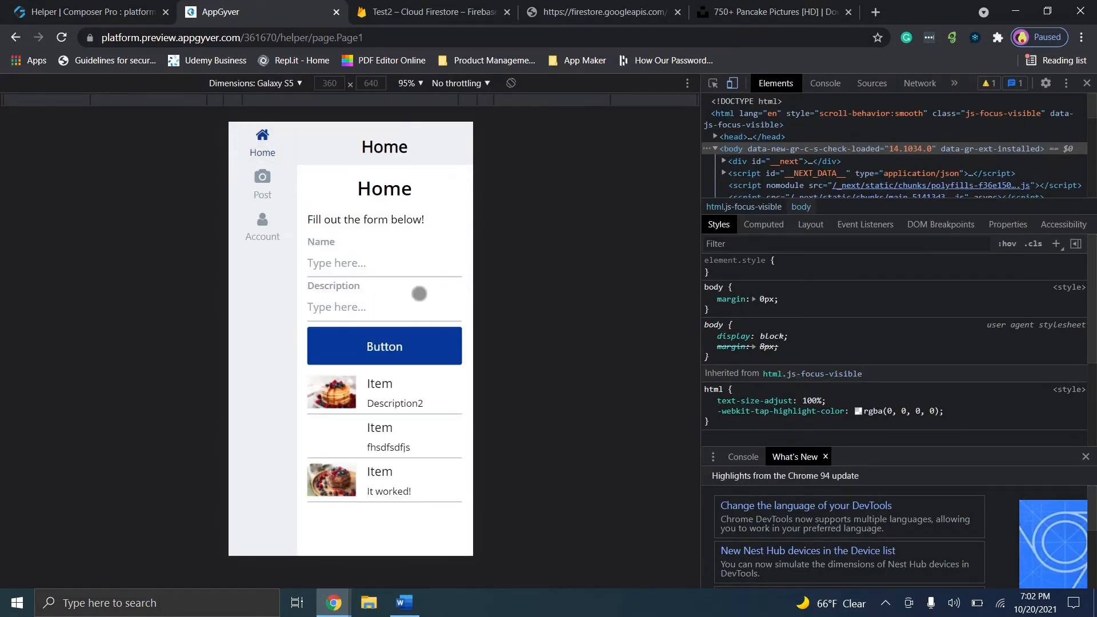